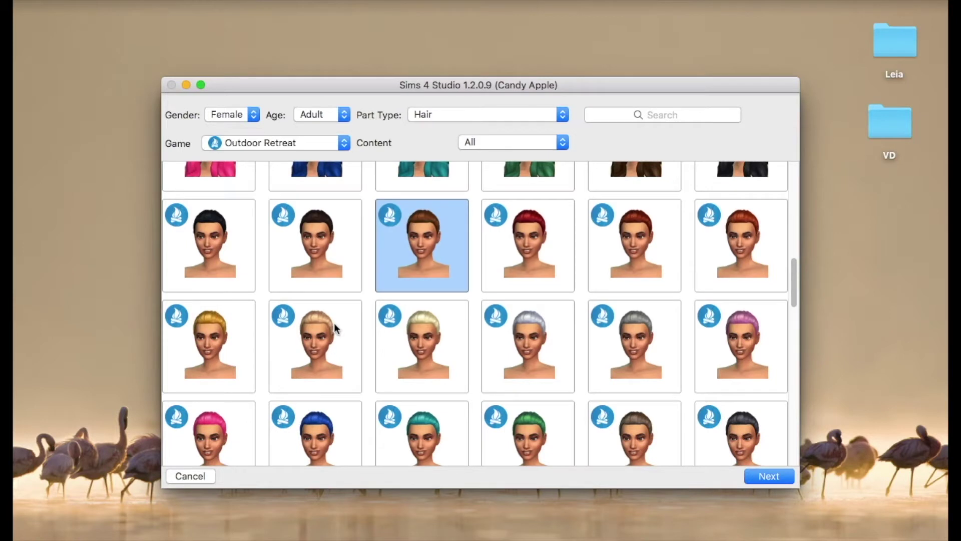
Step: Create a package from the selected Outdoor Retreat hair swatches, saved as "Braid and top" in the desktop's Leia/PACKAGE folder
click(780, 478)
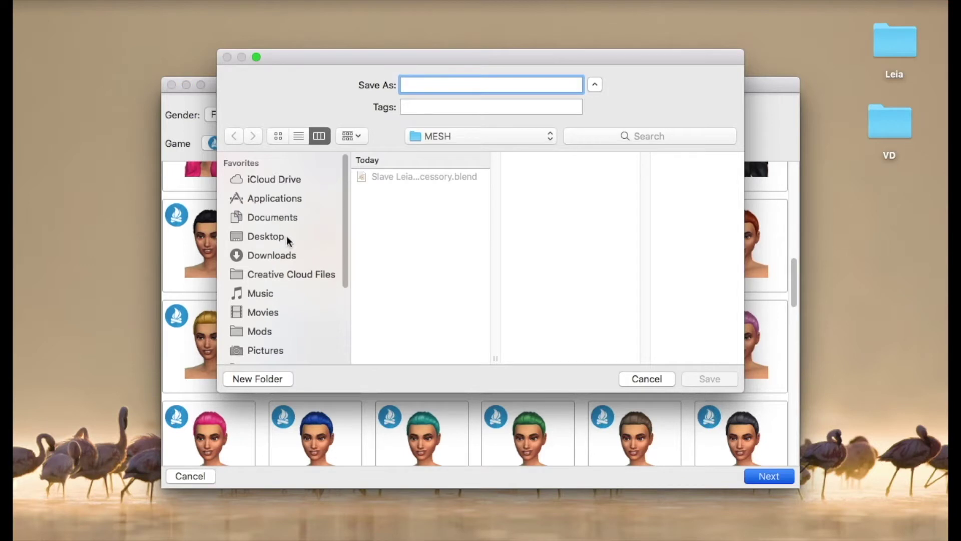
click(270, 236)
click(392, 176)
click(561, 188)
click(432, 83)
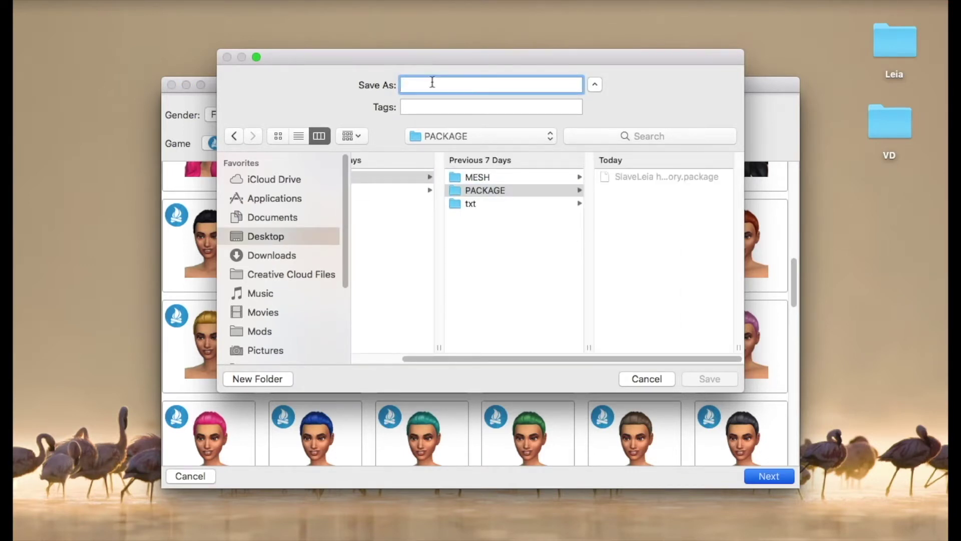
text(Braid and top)
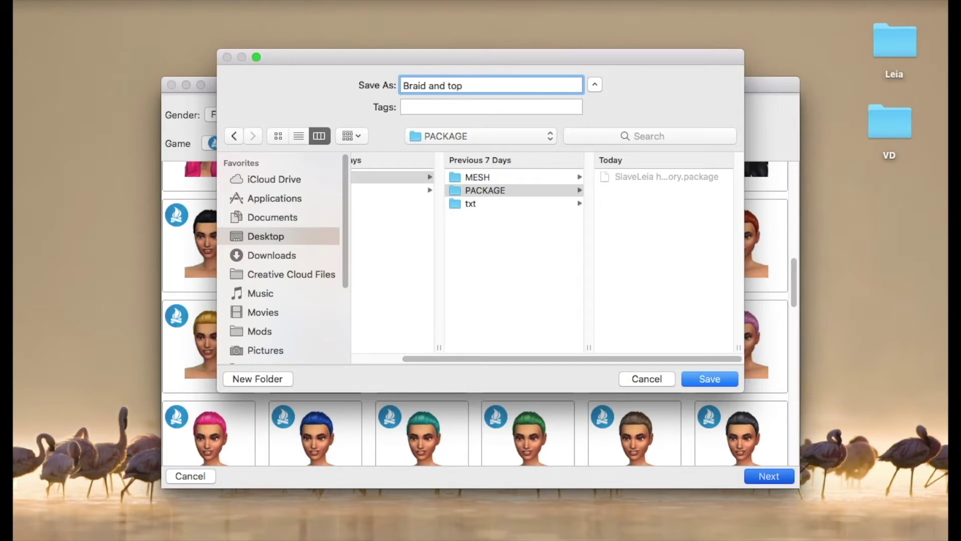
click(691, 379)
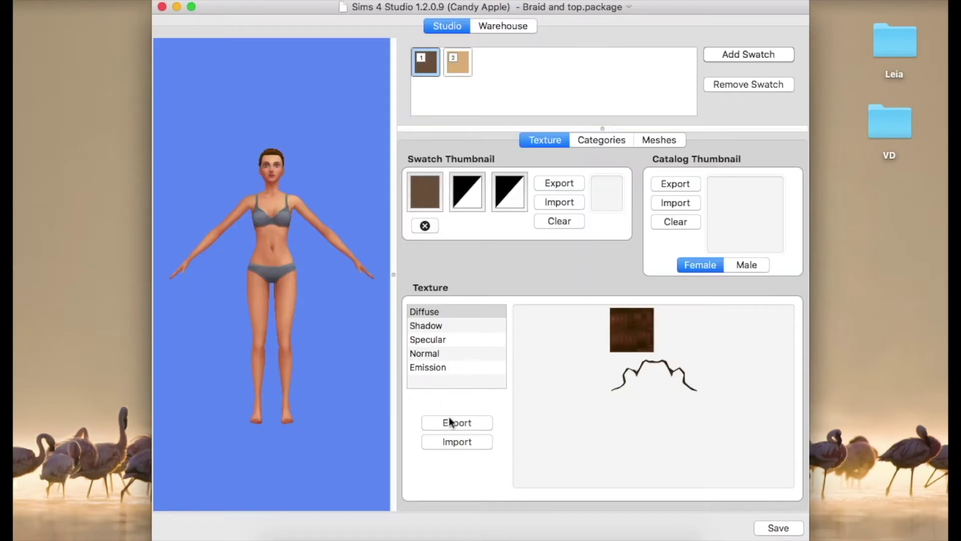
Step: Export the brown swatch's diffuse texture as "braid and top txt" into the Leia/txt folder on the desktop
click(450, 422)
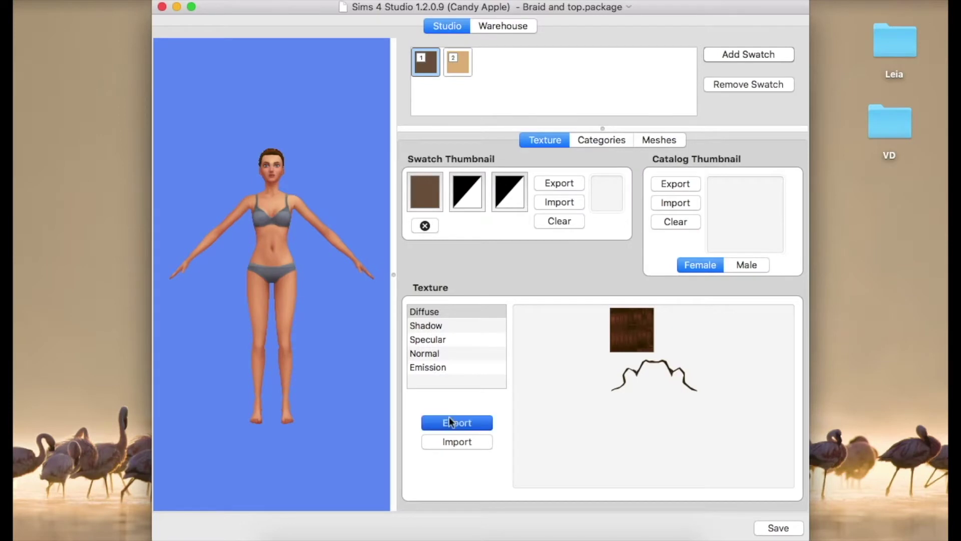
click(255, 237)
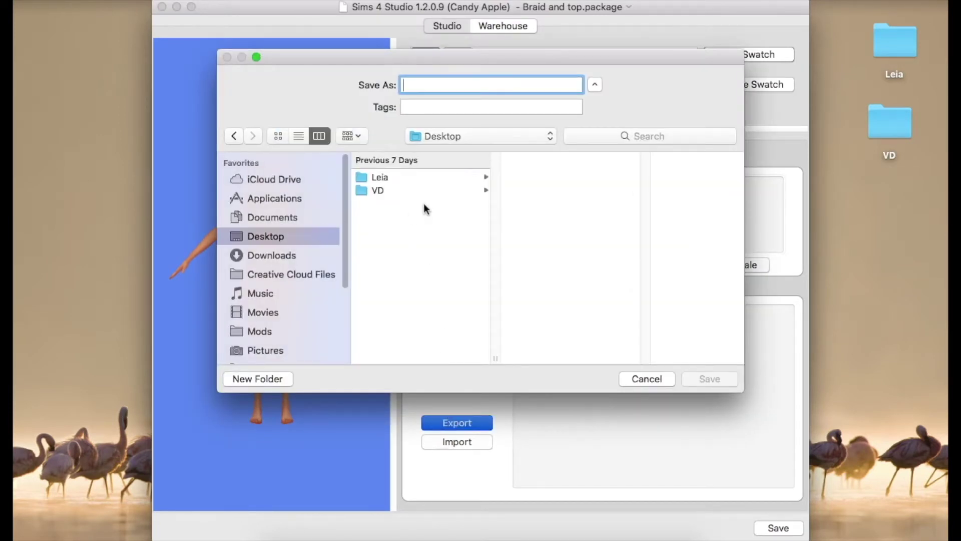
click(416, 178)
click(527, 204)
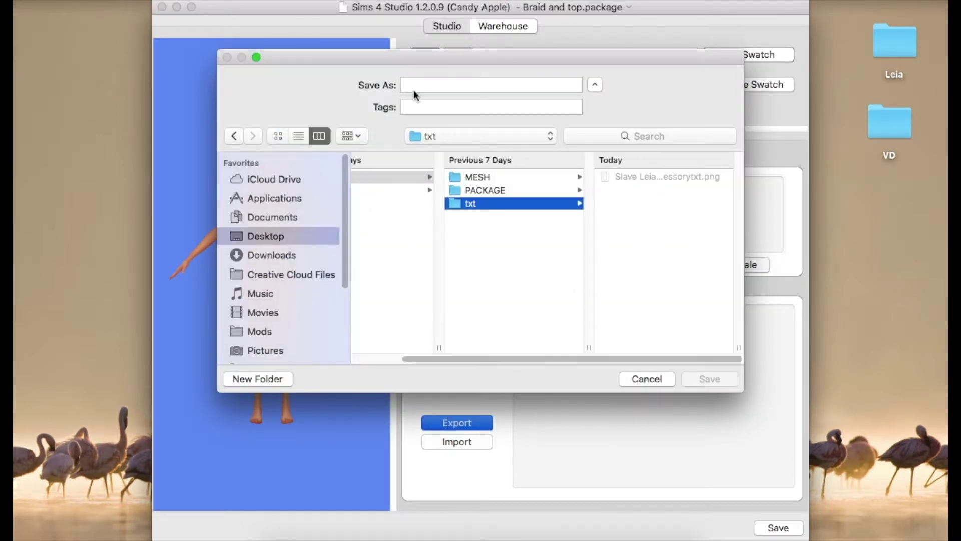
click(415, 86)
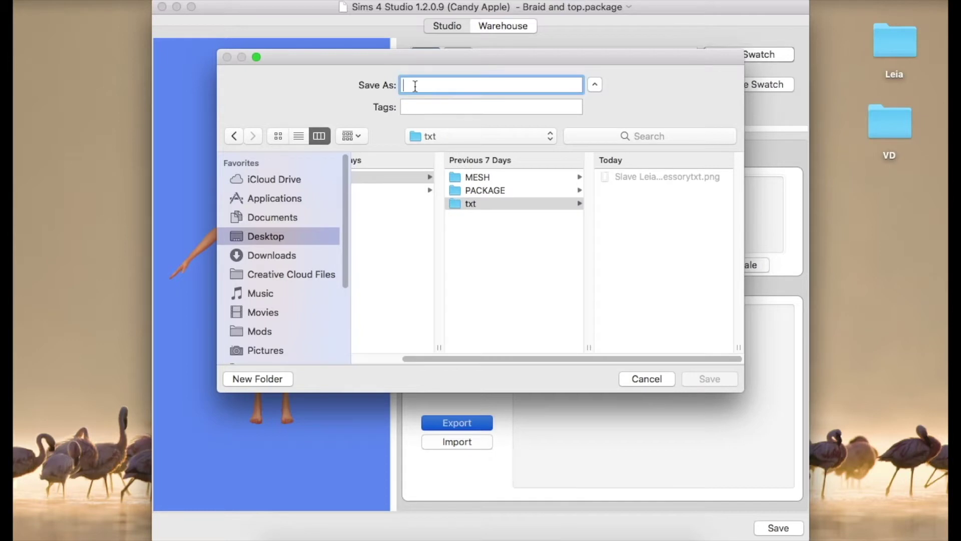
text(braid and top txt)
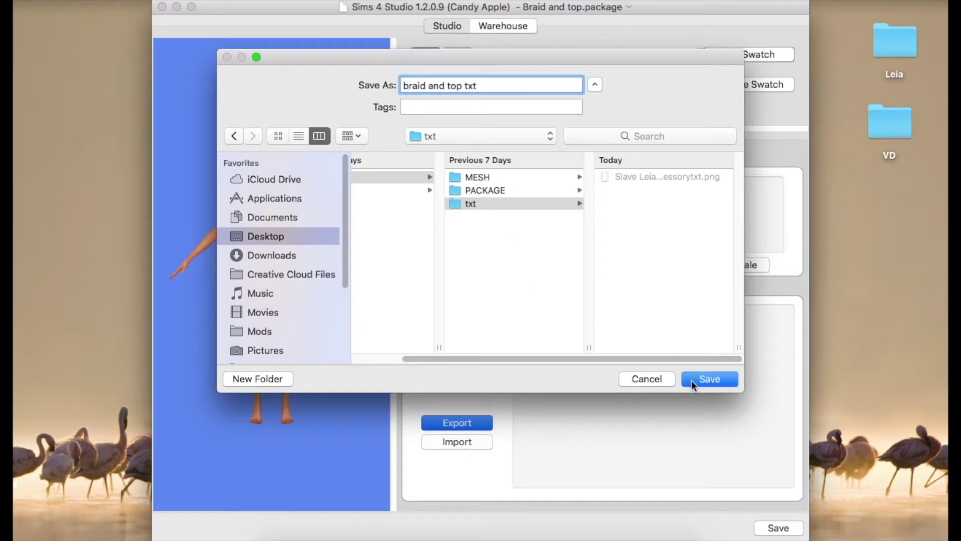
click(709, 379)
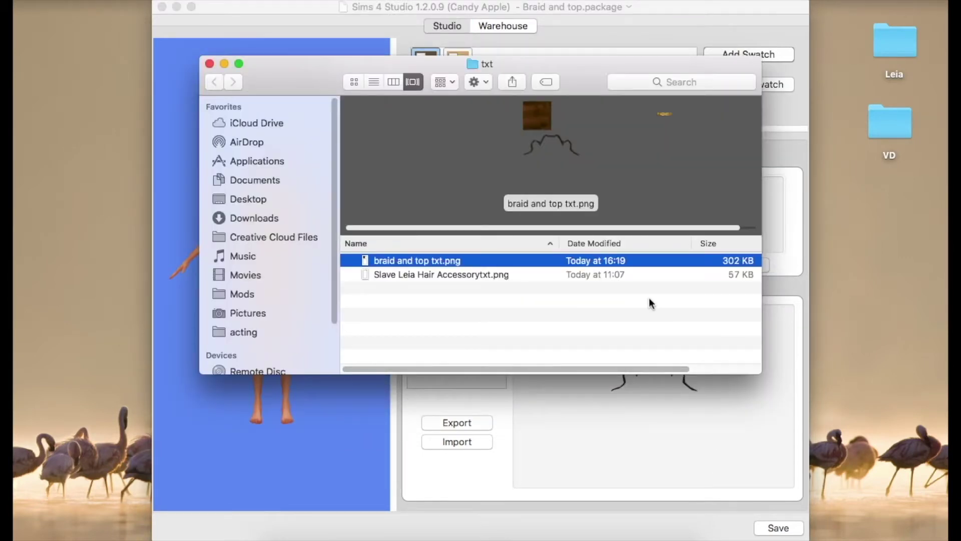
click(210, 63)
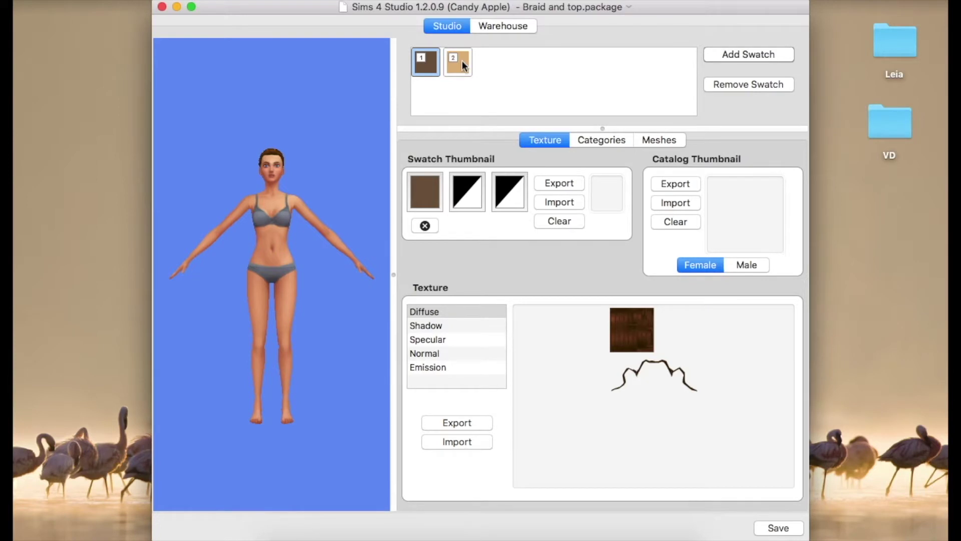
Step: Export the blond swatch's LOD 0 mesh as "braid and top" into the Leia/MESH folder on the desktop
click(461, 61)
click(662, 141)
click(626, 240)
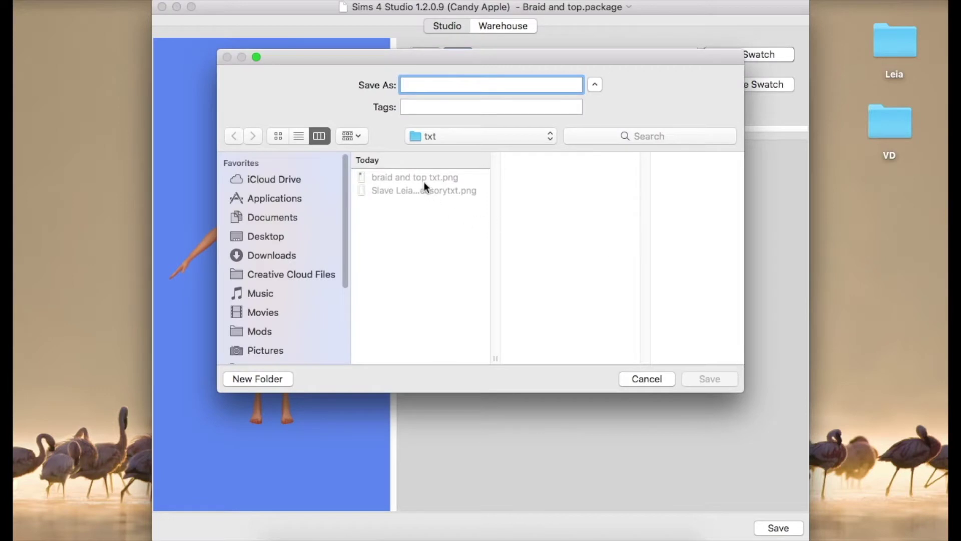
click(415, 178)
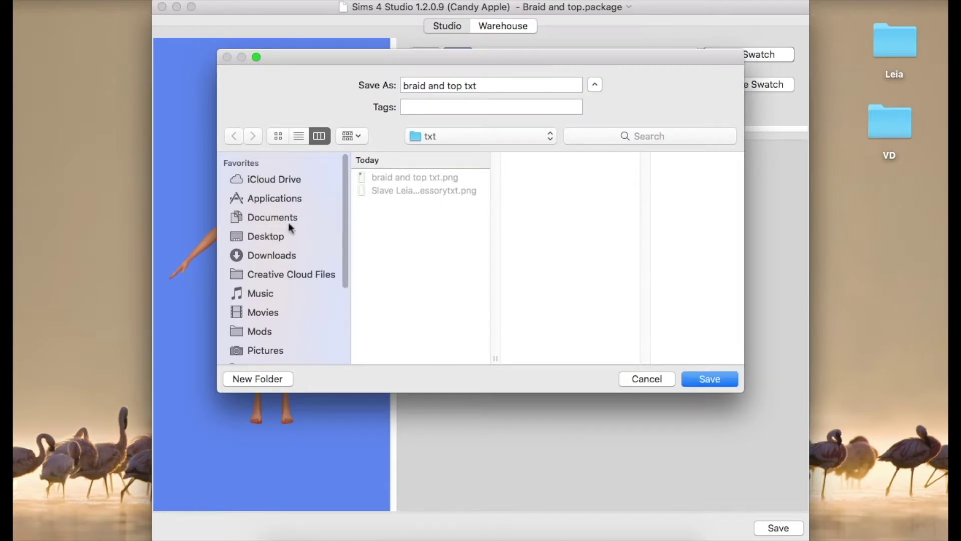
click(270, 235)
click(434, 177)
click(551, 178)
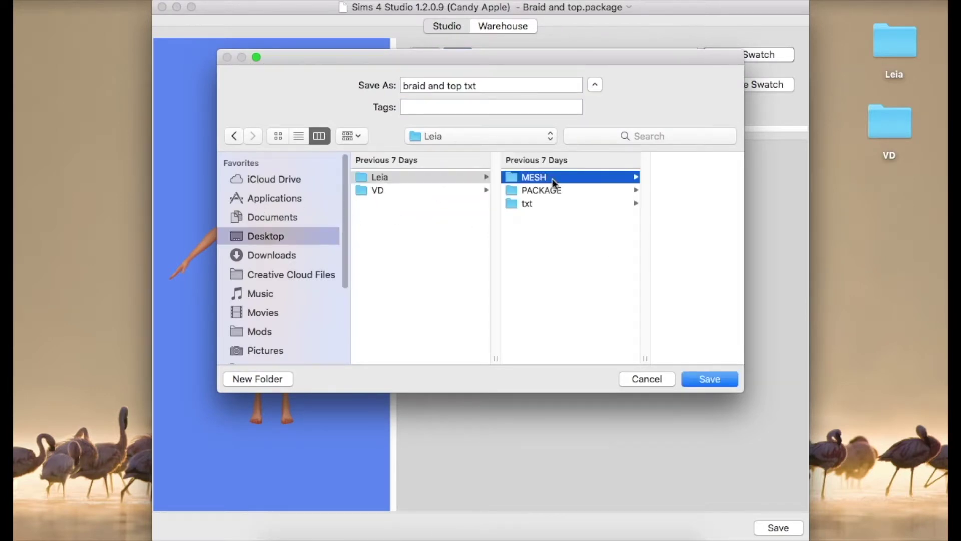
click(483, 86)
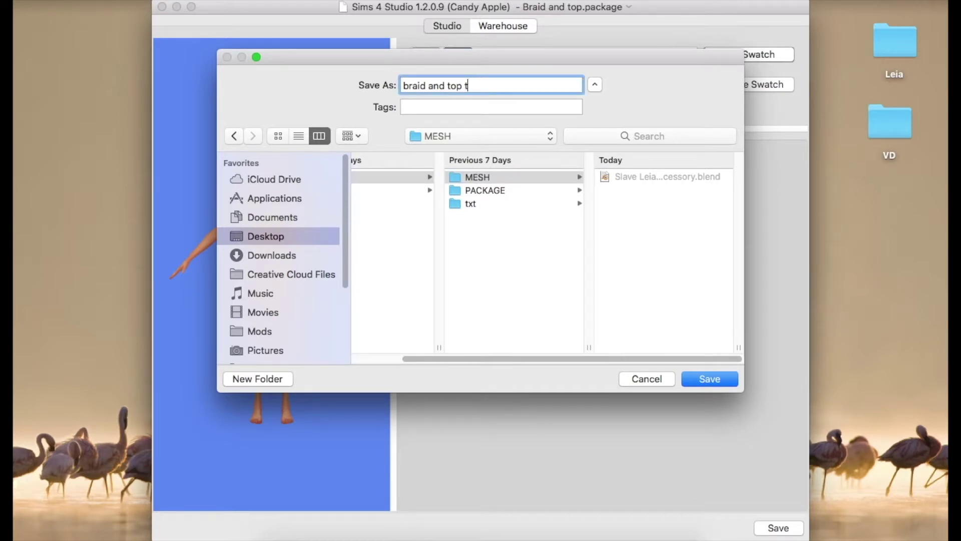
click(709, 379)
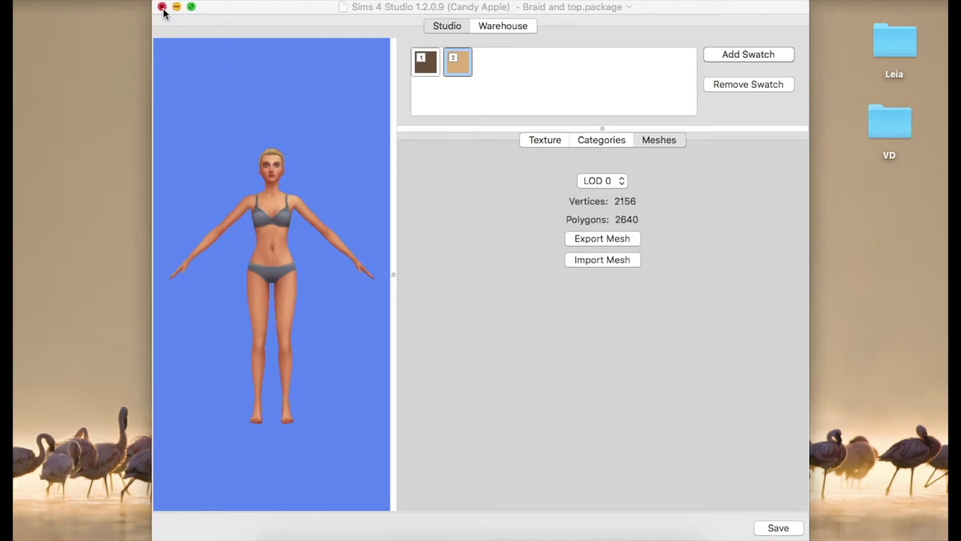
Step: Close the current package, start a new one, and filter its catalog to female adult hair from Holiday Celebration
click(162, 7)
click(223, 231)
click(241, 118)
click(228, 129)
click(345, 116)
click(338, 130)
click(556, 114)
click(430, 389)
click(348, 144)
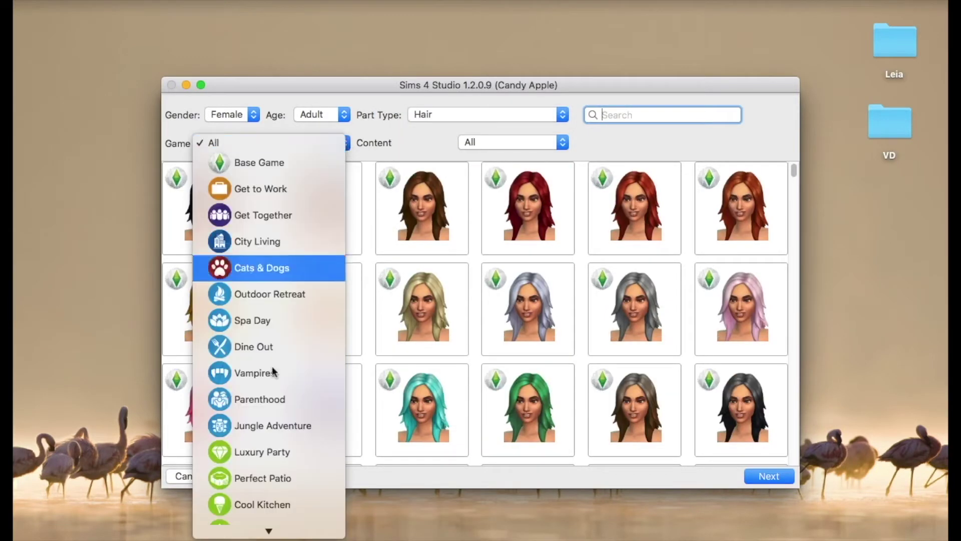
scroll(266, 458, down, 6)
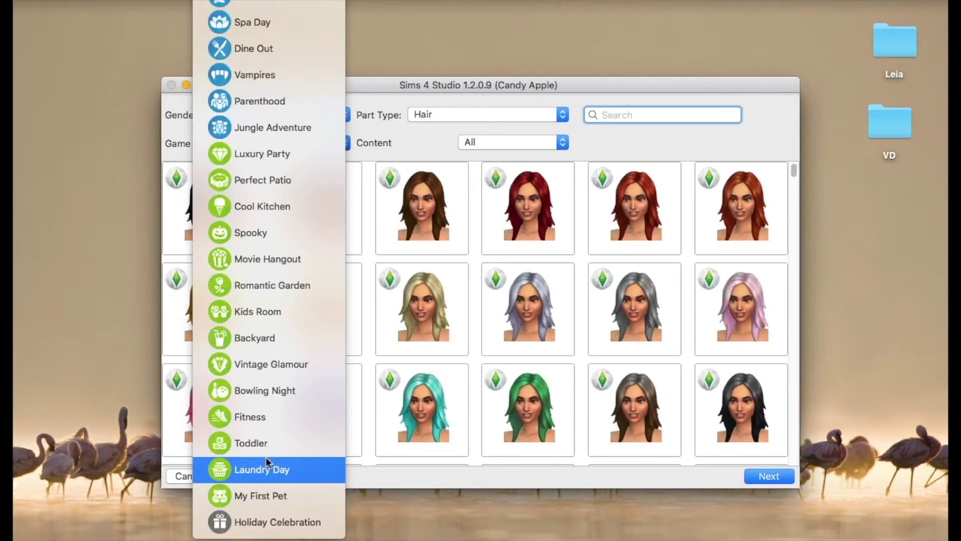
click(265, 523)
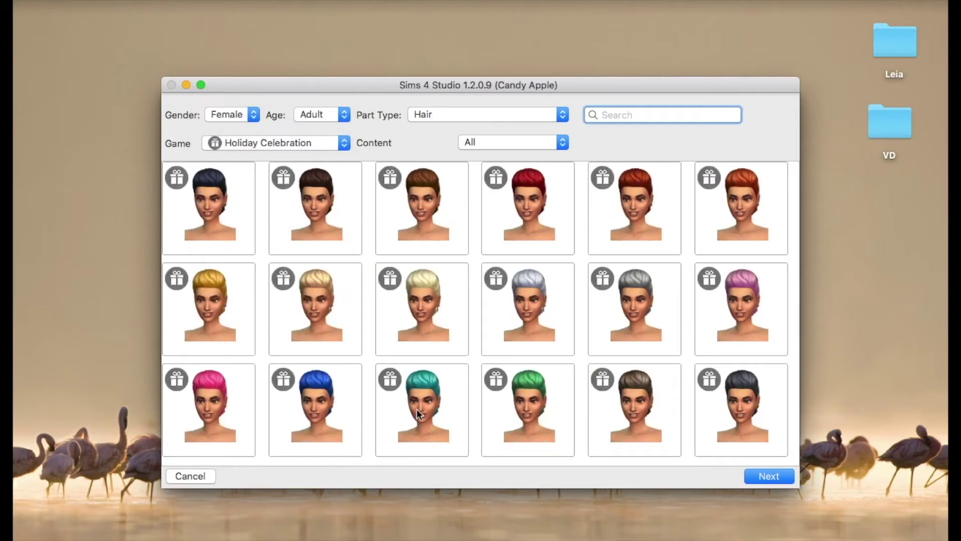
Step: Create a package from the updo's medium brown and light blond swatches, saved as "braided bun" in the Leia/PACKAGE folder
click(432, 199)
click(329, 304)
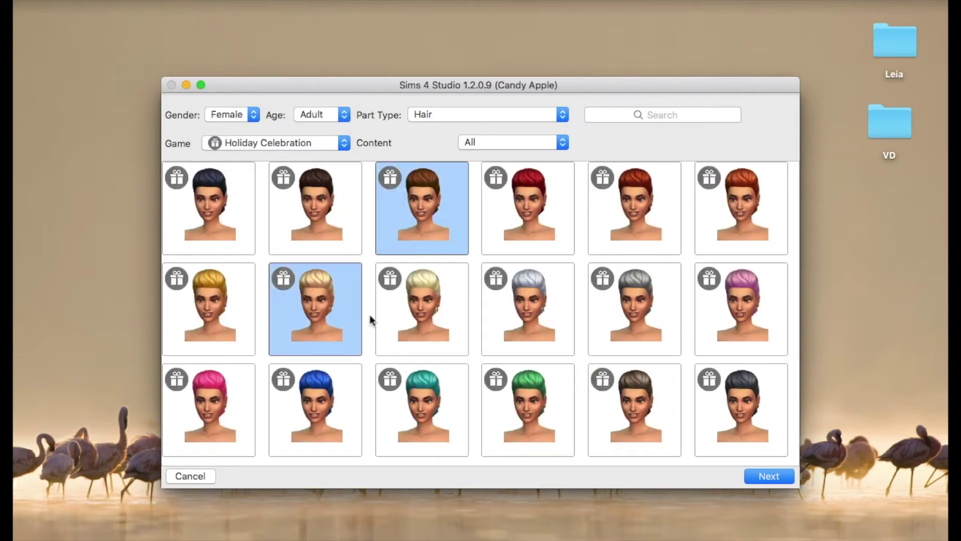
click(767, 476)
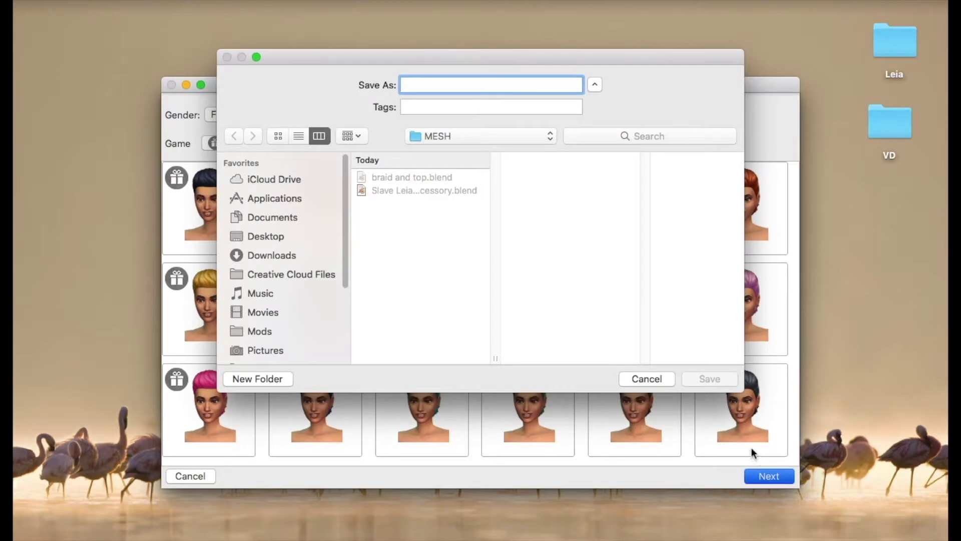
click(262, 233)
click(404, 177)
click(531, 190)
click(443, 84)
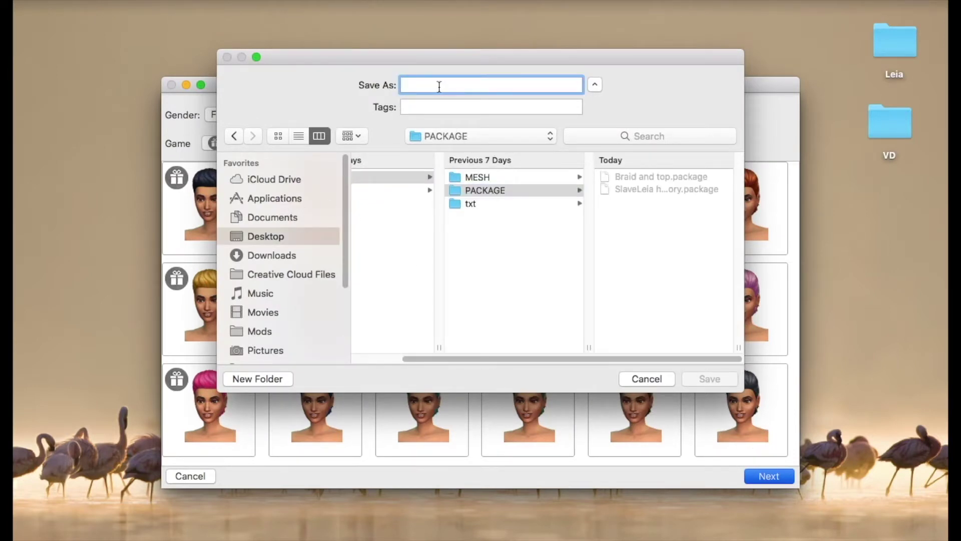
text(braided bun)
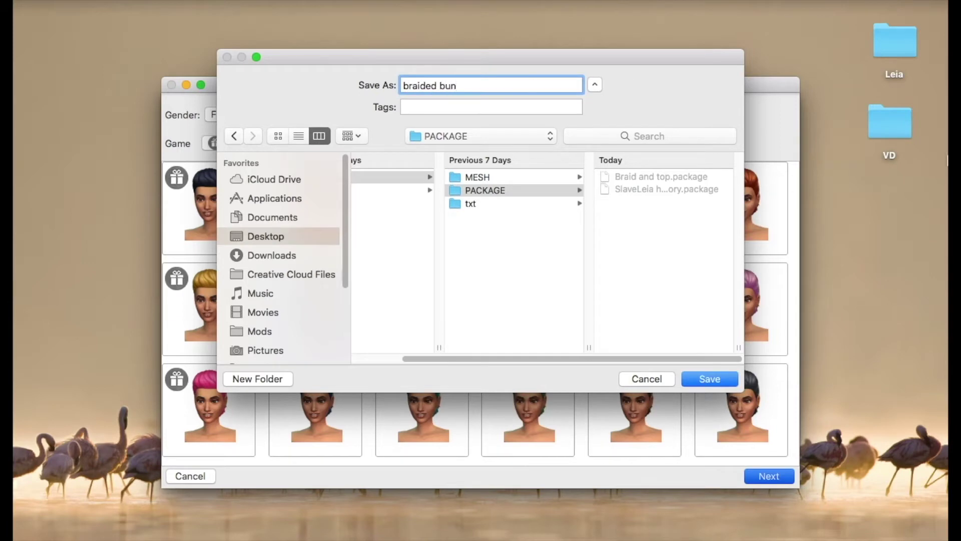
click(724, 380)
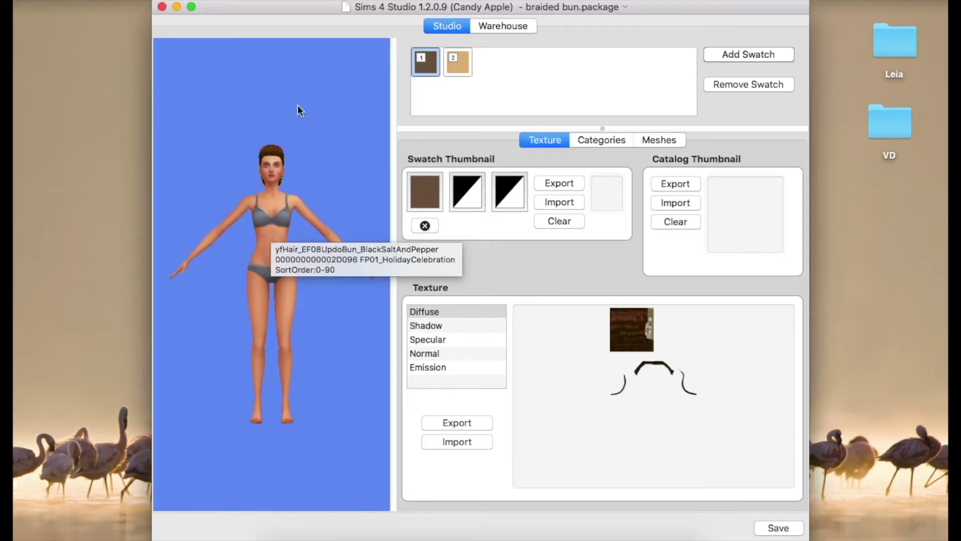
Step: Export the brown swatch's diffuse texture as "braided bun" into the Leia/txt folder on the desktop
click(456, 422)
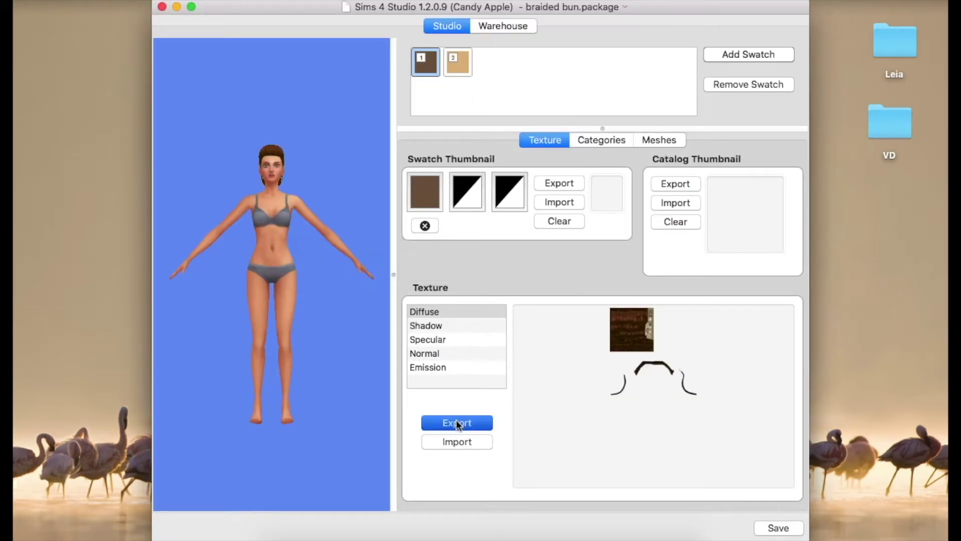
click(423, 190)
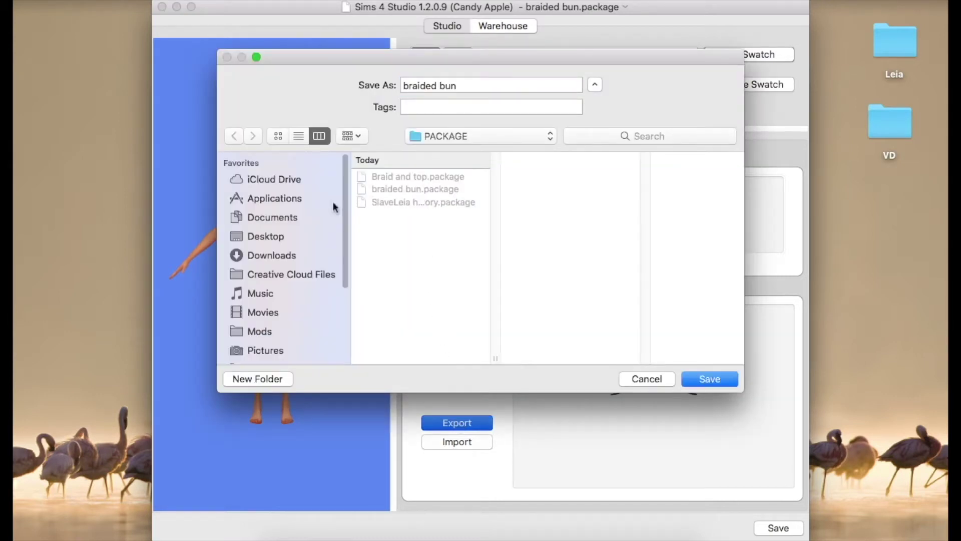
click(257, 235)
click(464, 176)
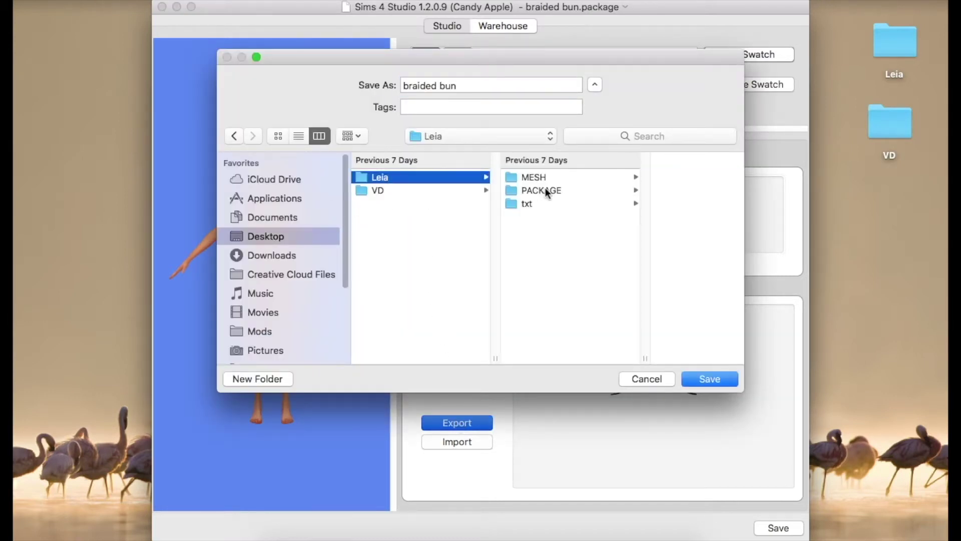
click(534, 205)
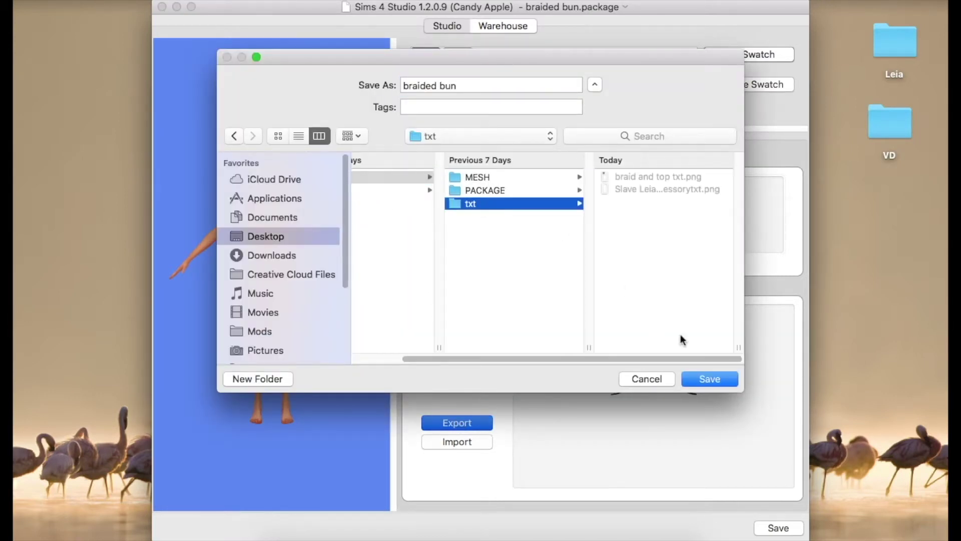
click(713, 378)
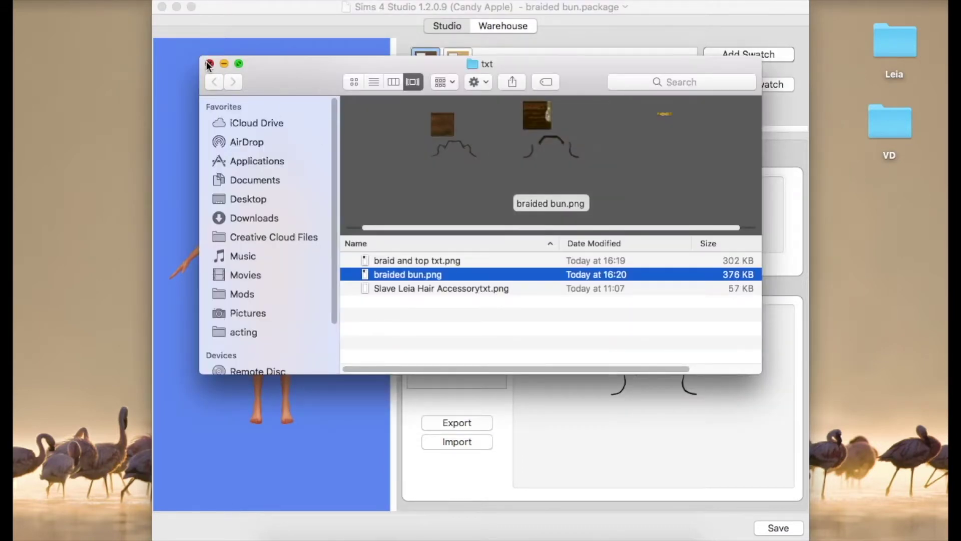
click(209, 64)
Step: Export the blond swatch's LOD 0 mesh as "braided bun" into the Leia/MESH folder on the desktop
click(489, 83)
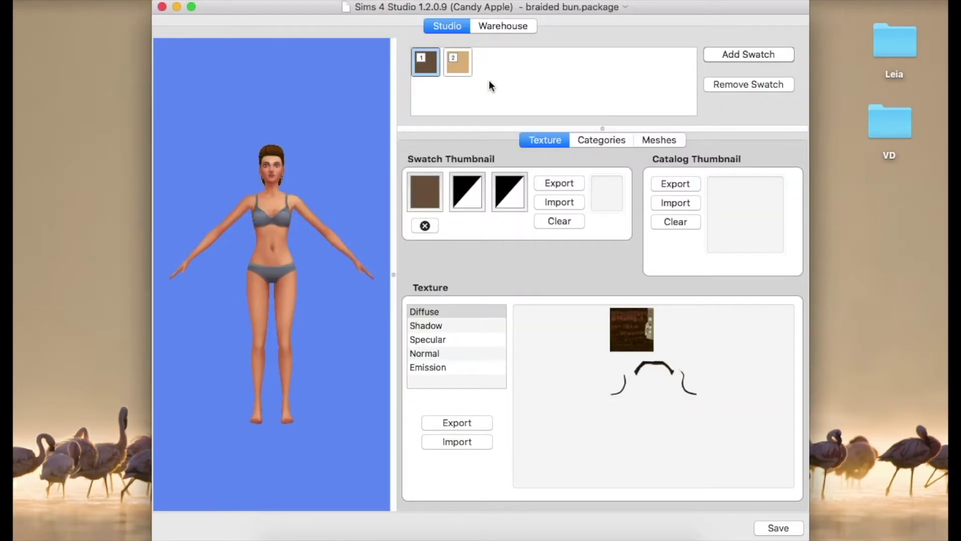
click(464, 74)
click(655, 140)
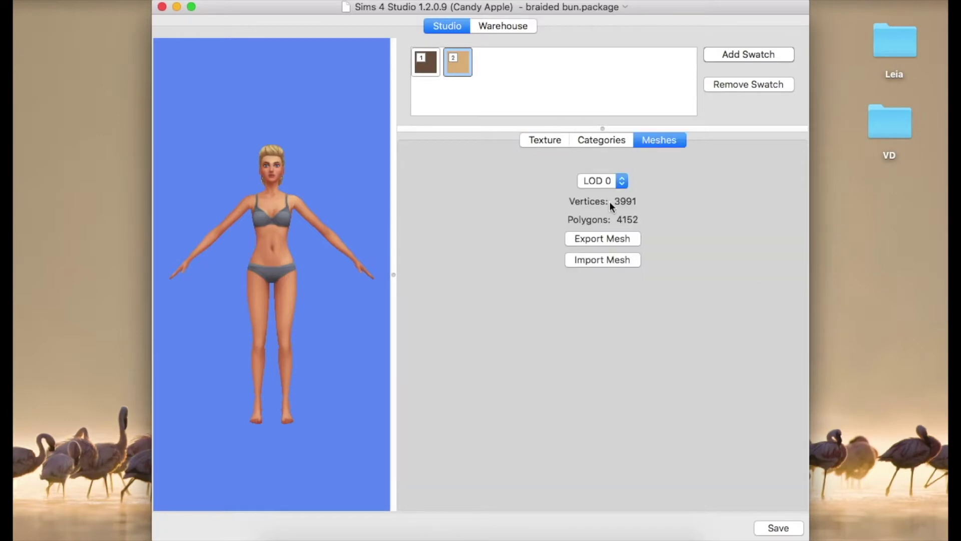
click(602, 240)
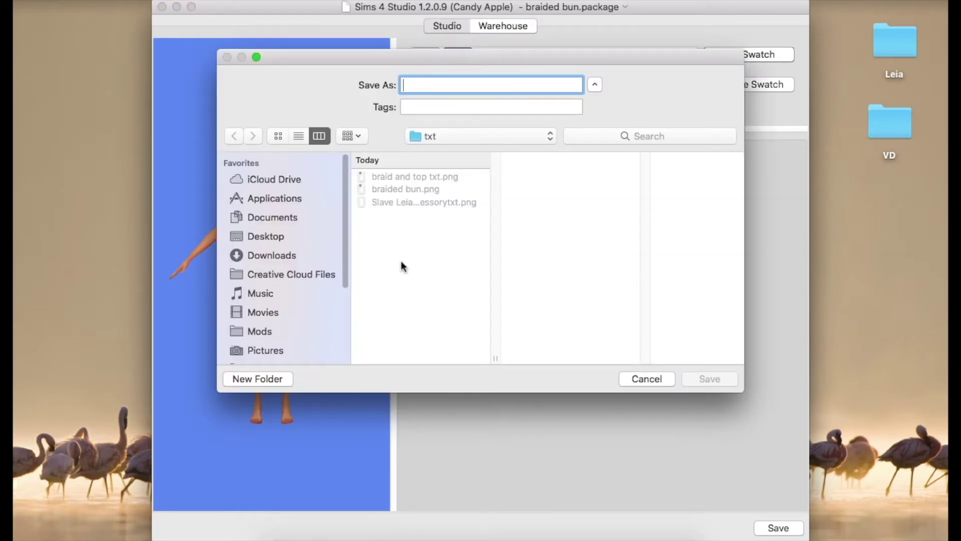
click(411, 189)
click(278, 235)
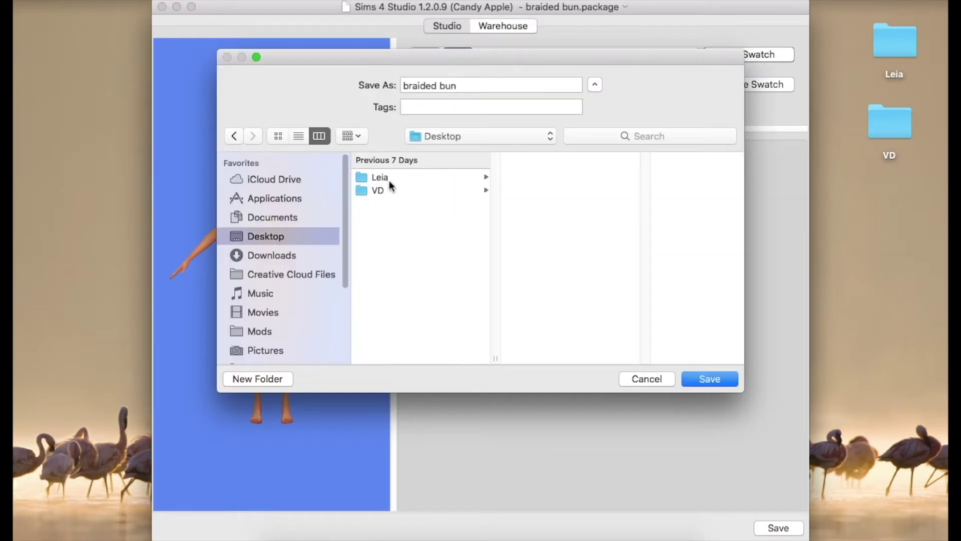
click(389, 178)
click(530, 178)
click(698, 377)
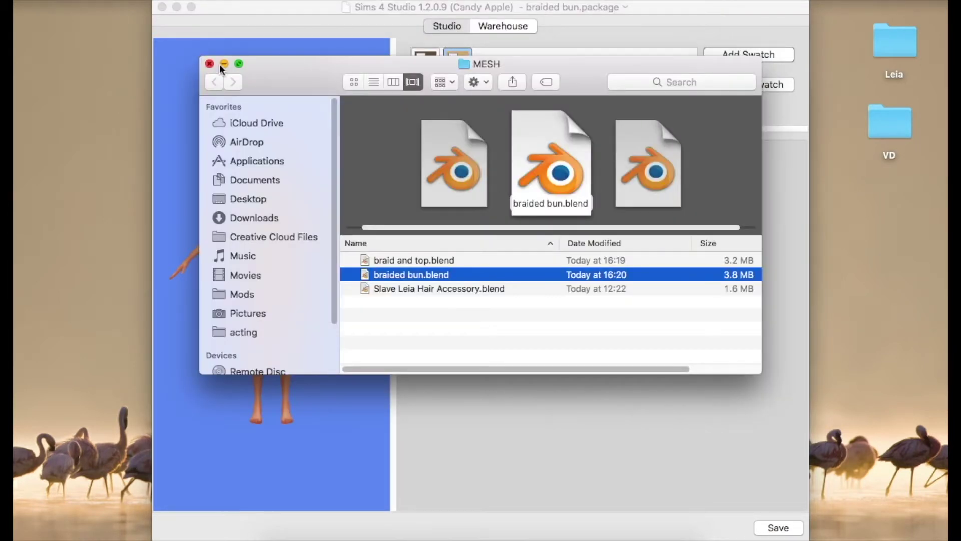
click(209, 64)
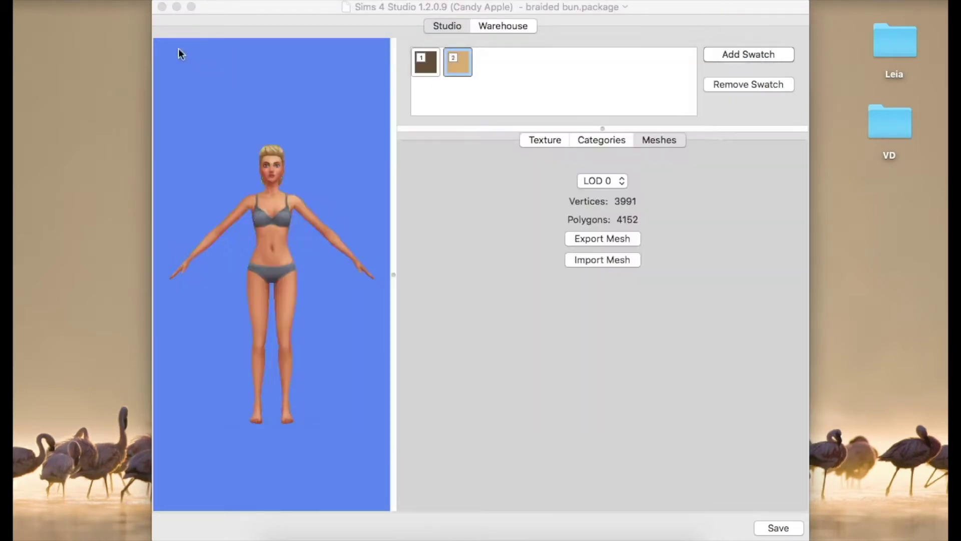
Step: Close the current package, start a new CAS one, and filter its catalog to female adult hair from Base Game
click(162, 6)
click(284, 231)
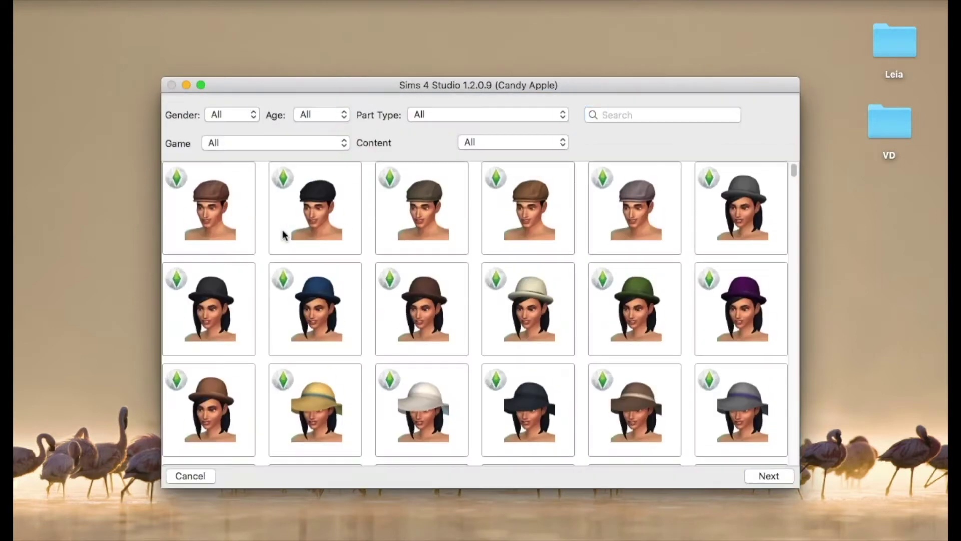
click(250, 114)
click(245, 125)
click(347, 115)
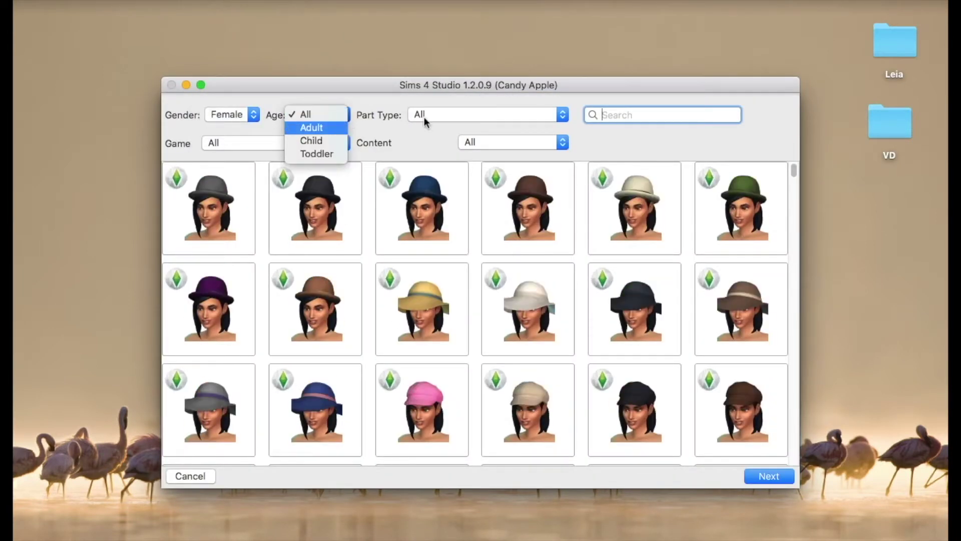
click(340, 128)
click(562, 116)
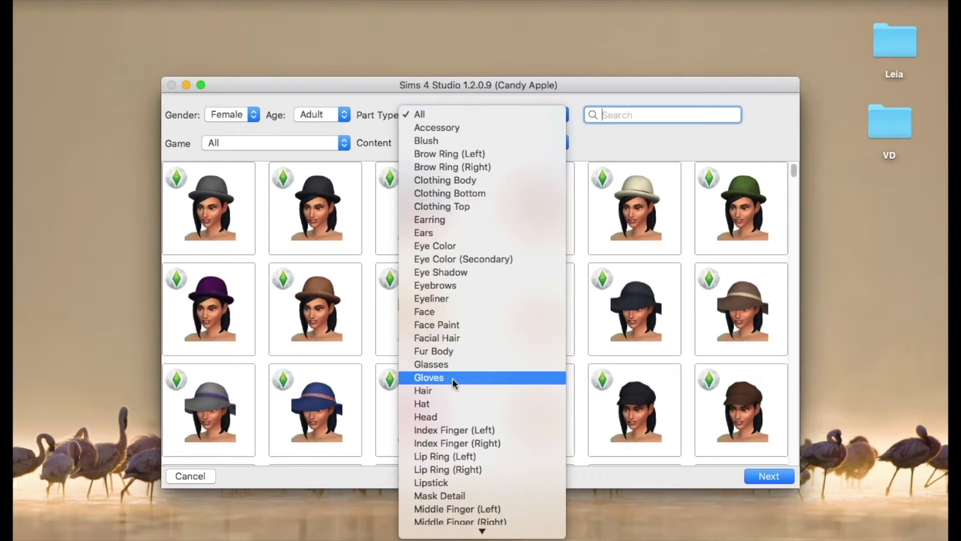
click(445, 390)
click(344, 143)
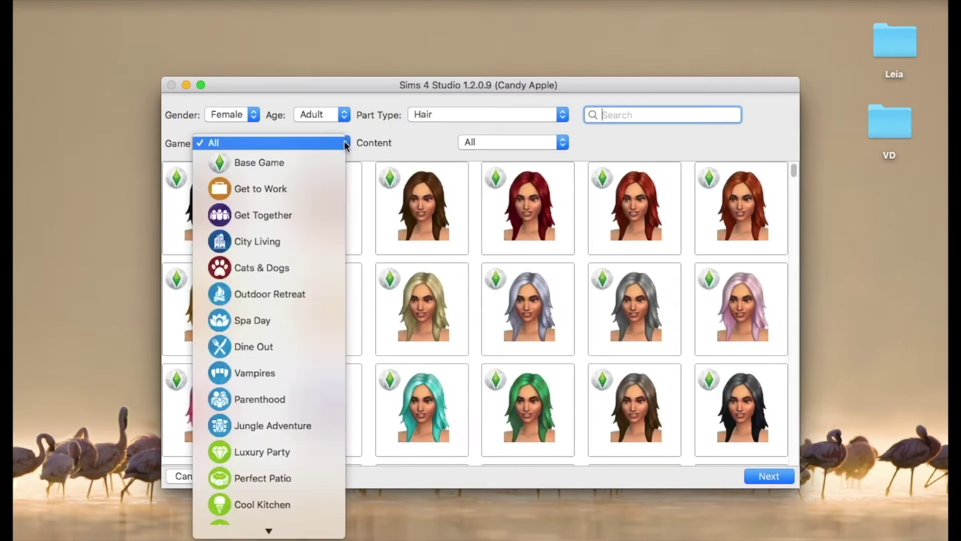
click(320, 161)
Step: Create a package from the hot pink swatch of the long wavy hair, saved as "weighttransfer" in the Leia/PACKAGE folder
scroll(568, 340, down, 10)
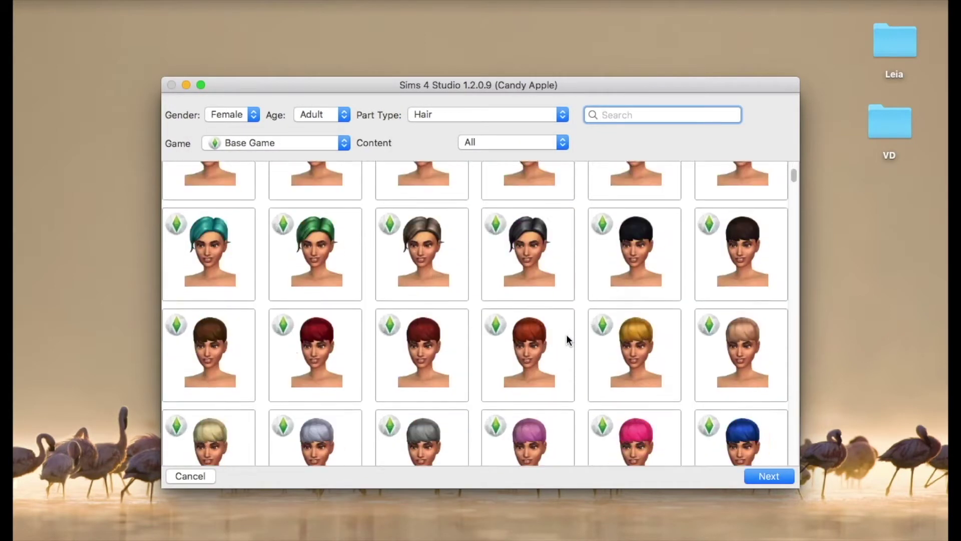
scroll(568, 341, down, 5)
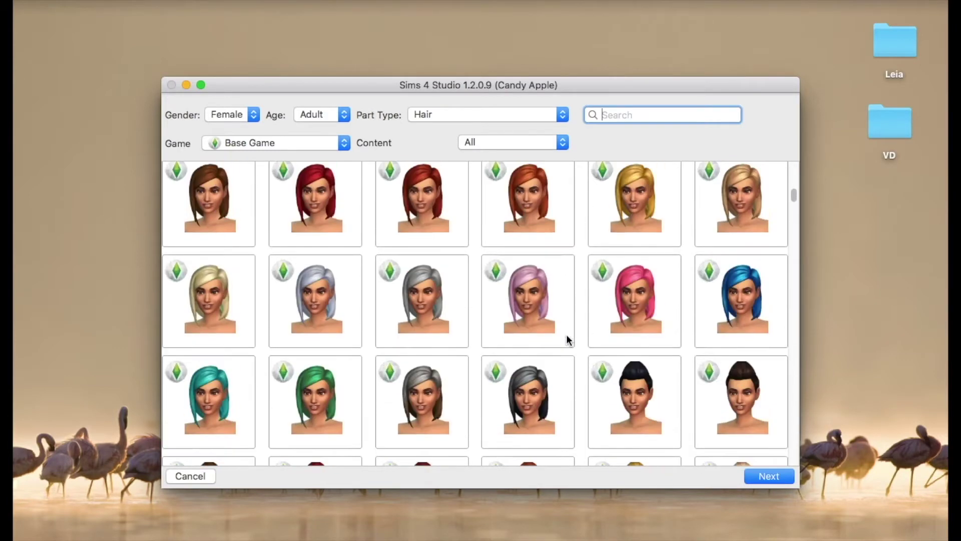
click(736, 328)
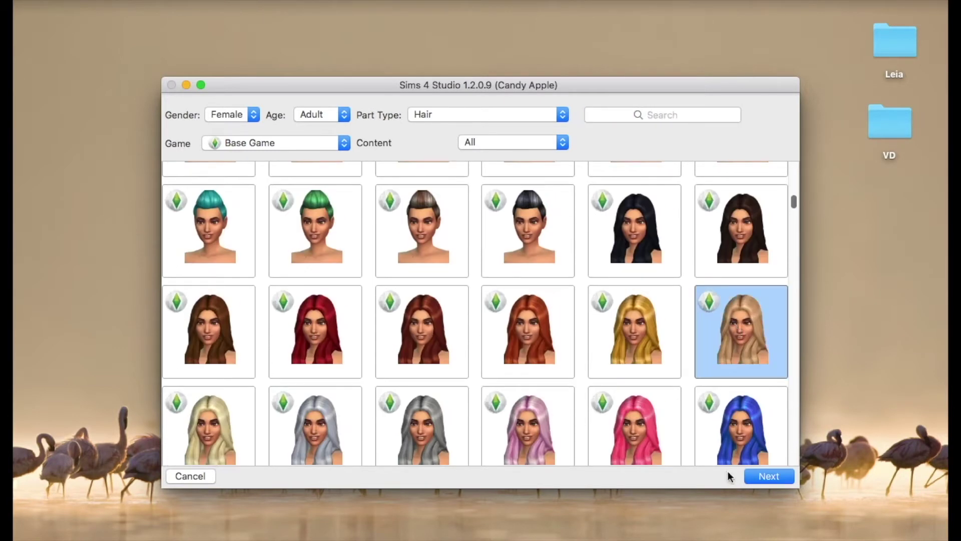
click(635, 428)
click(776, 477)
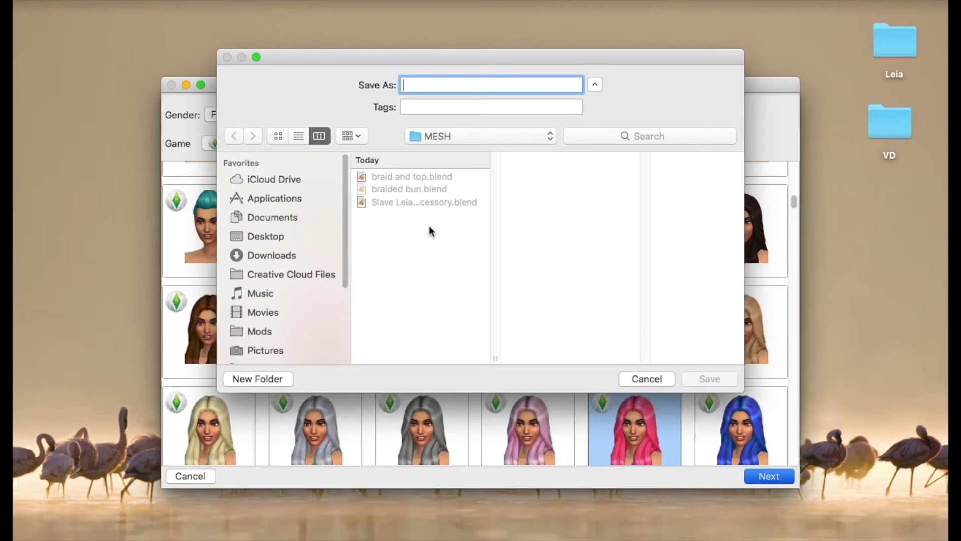
click(276, 237)
click(482, 179)
click(569, 192)
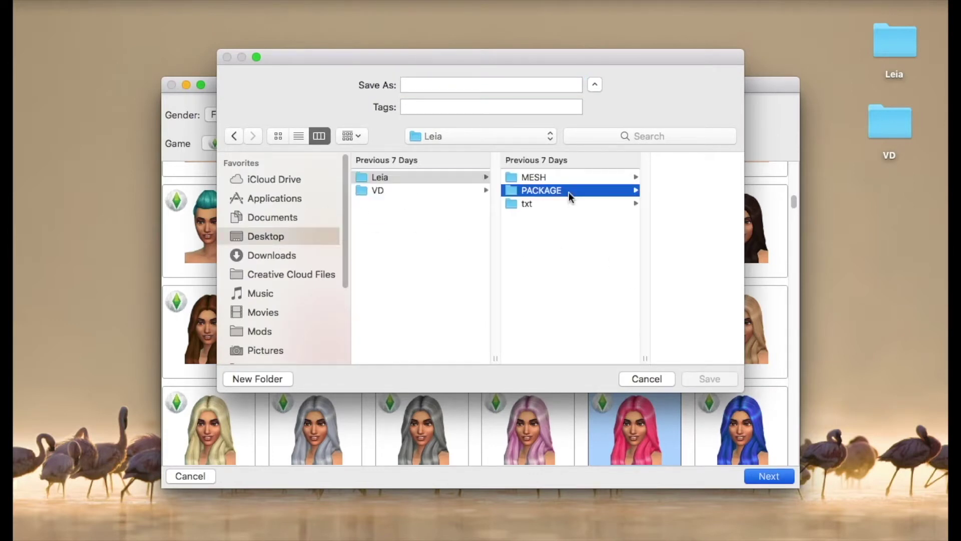
click(438, 84)
text(wei)
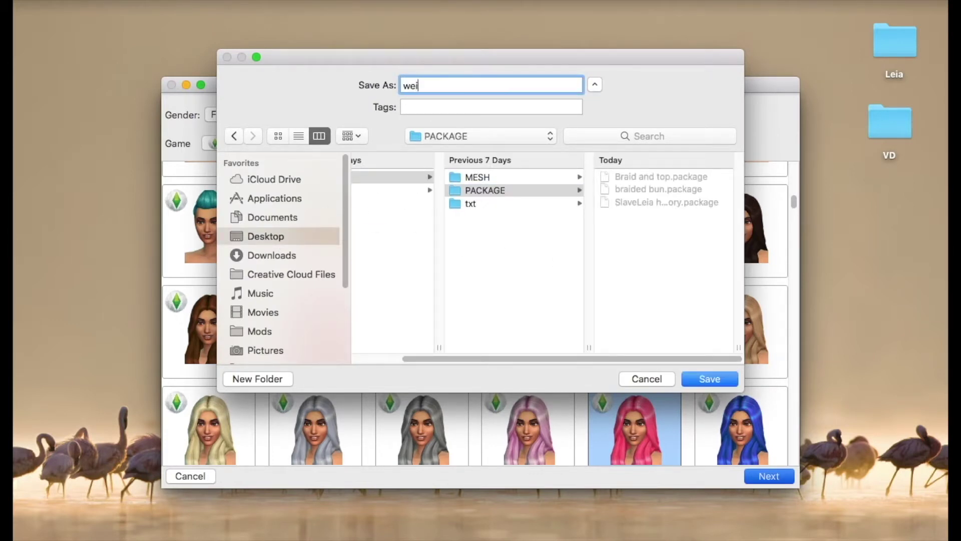
text(ghttransfer)
key(Return)
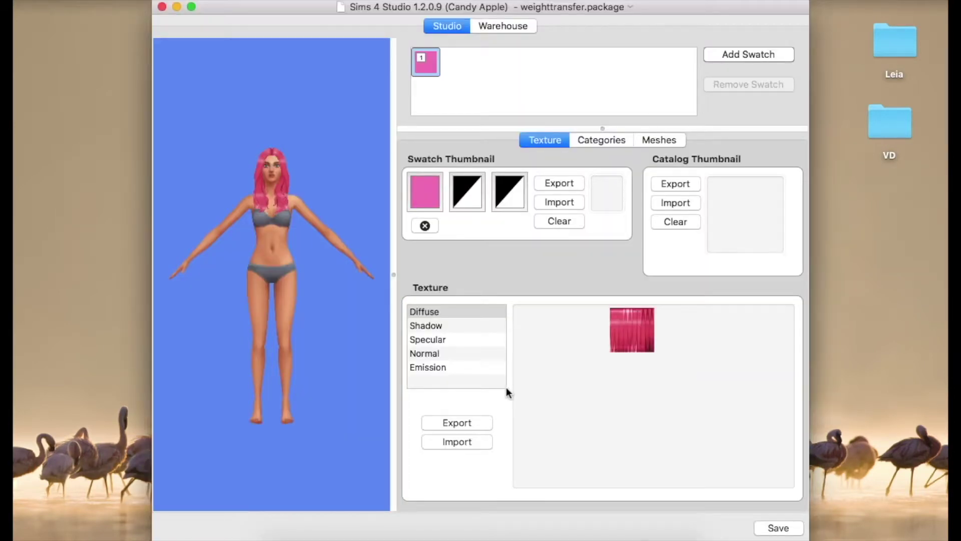
Step: Export the pink hair's LOD 0 mesh as "weighttransfer" into the Leia/MESH folder on the desktop
click(653, 139)
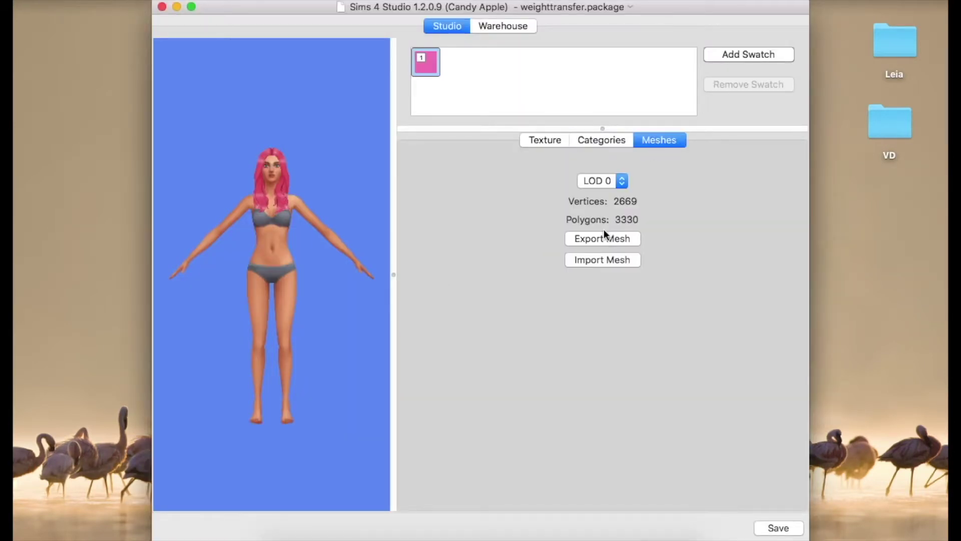
click(594, 239)
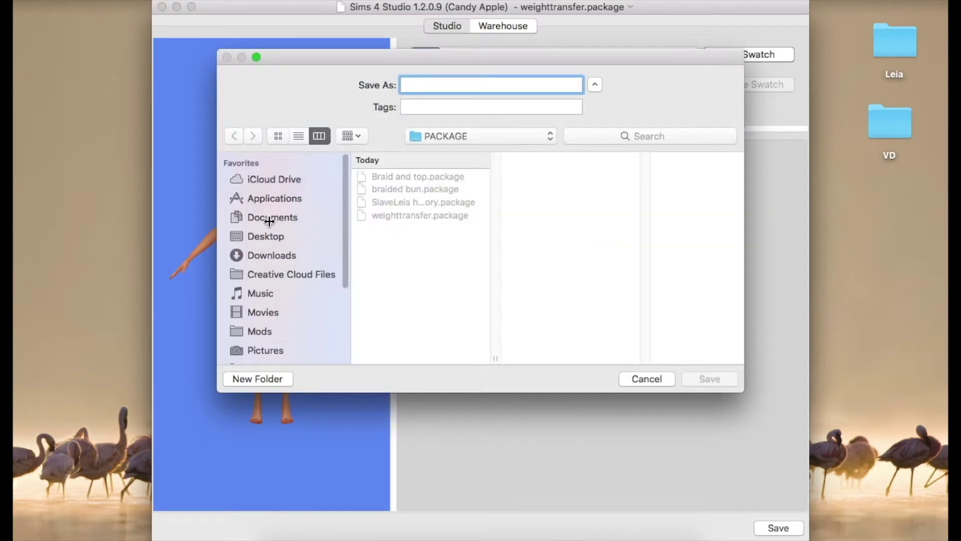
click(261, 236)
click(379, 177)
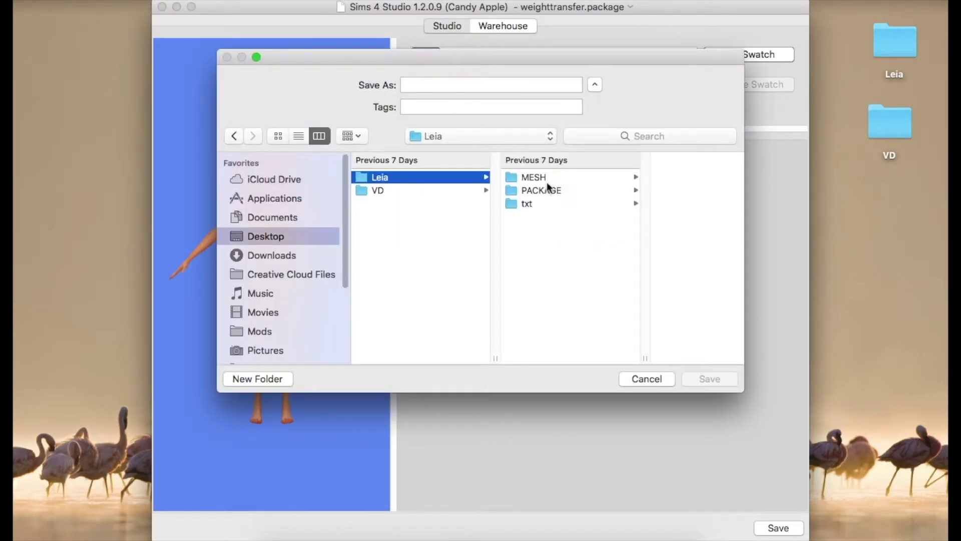
click(525, 176)
click(468, 86)
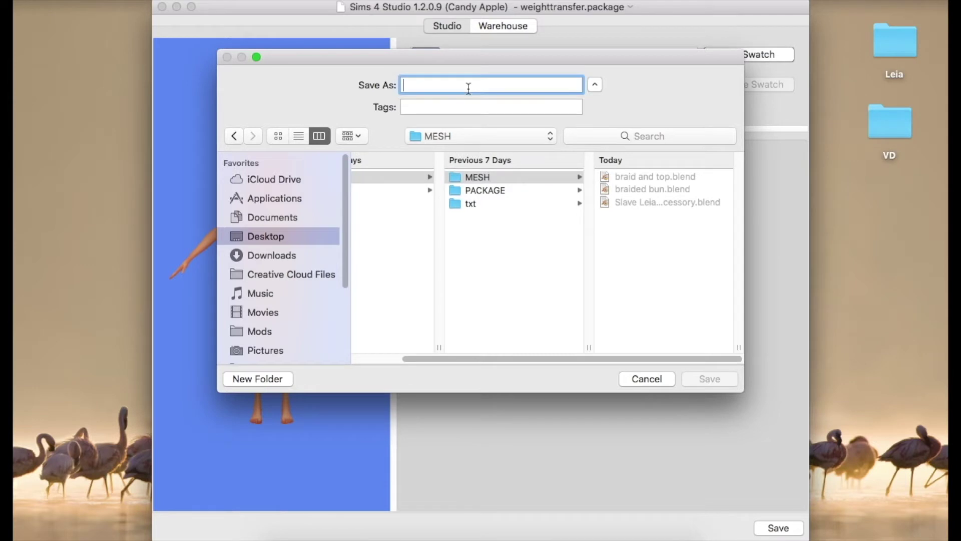
text(weighttransfer)
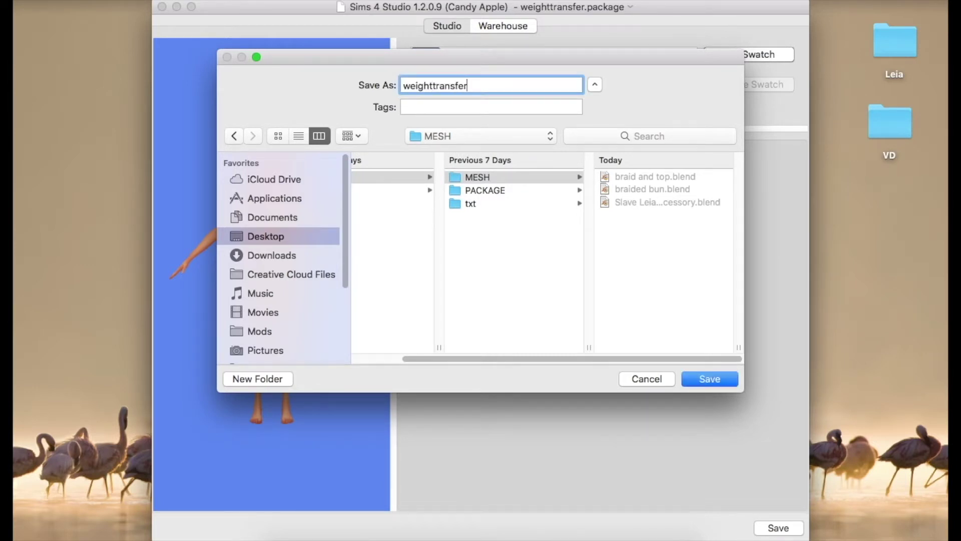
click(701, 378)
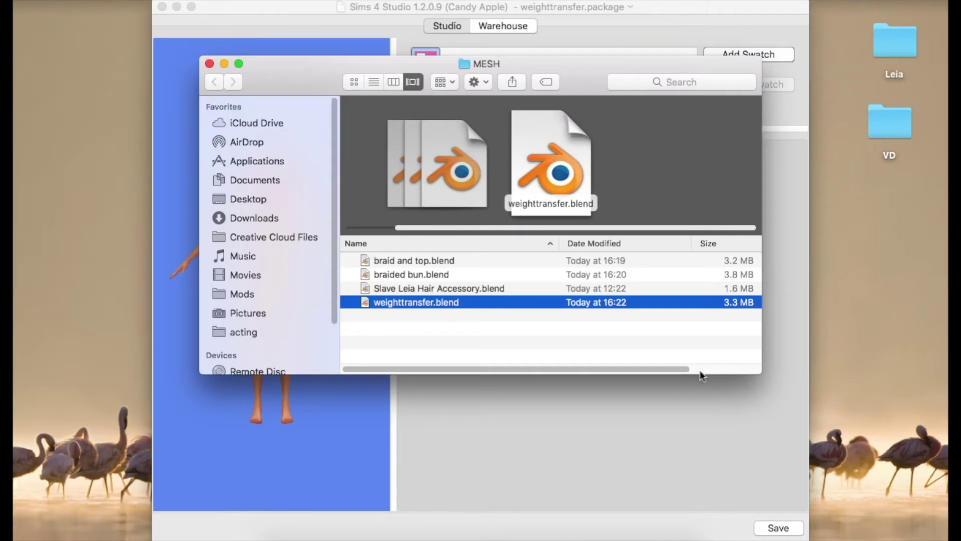
click(209, 64)
Step: Close the package, quit Sims 4 Studio, and open braided bun.blend from the desktop's Leia/MESH folder in Blender
click(161, 6)
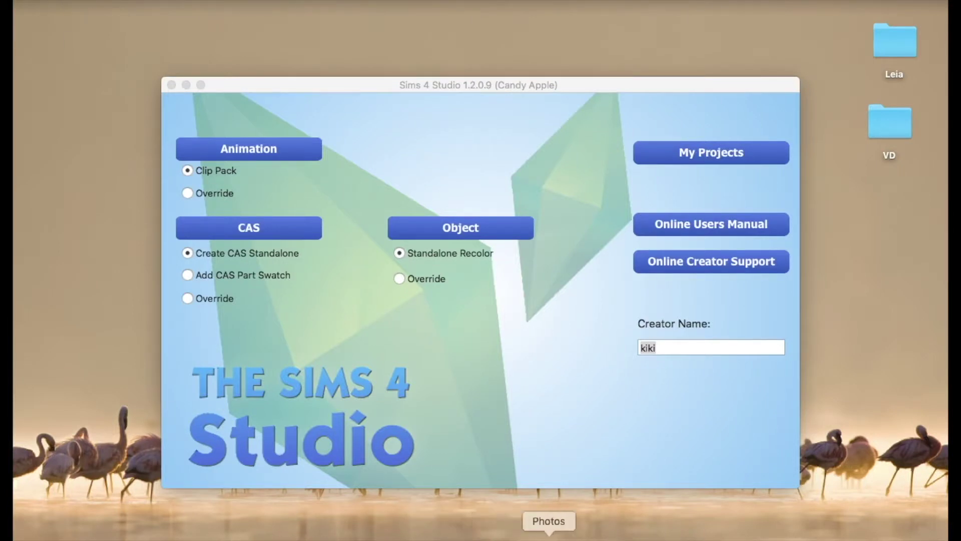
right_click(534, 525)
click(537, 515)
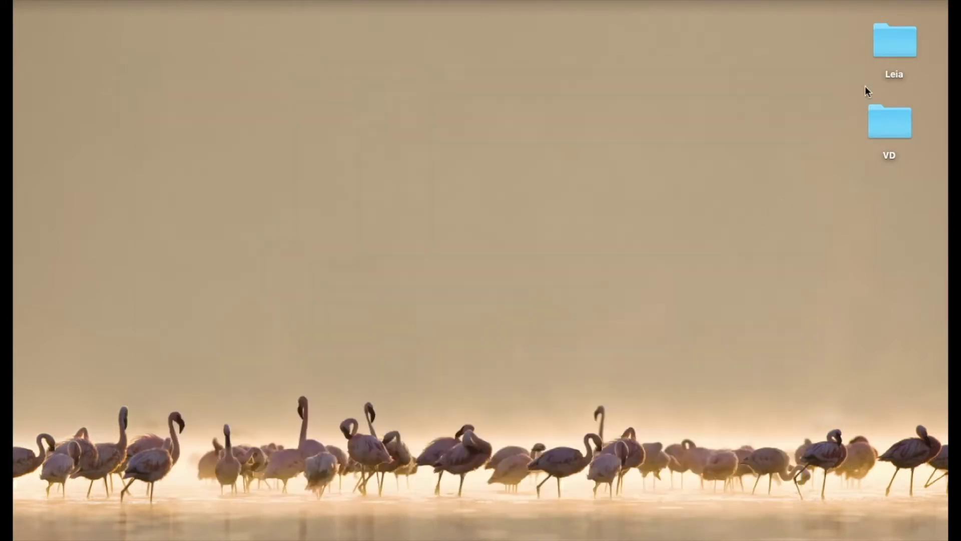
double_click(894, 40)
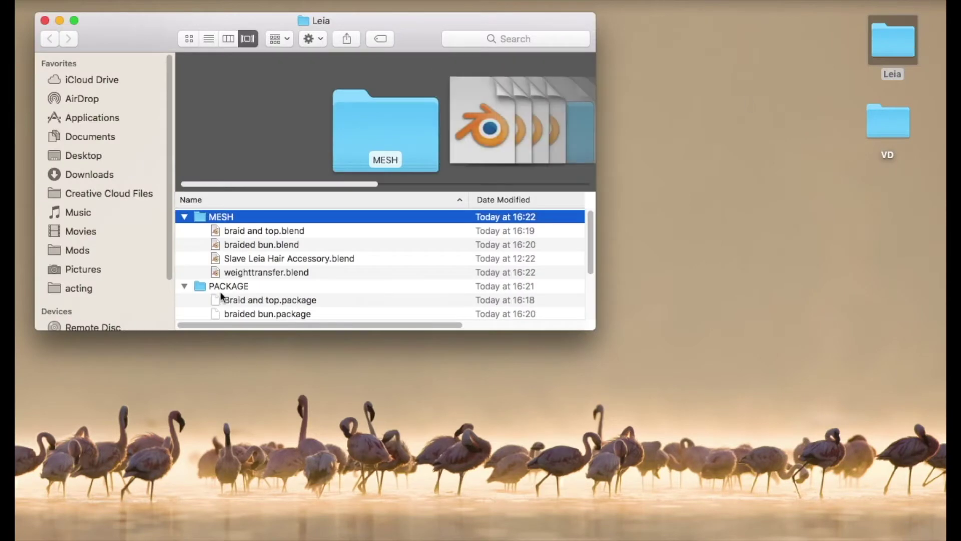
double_click(244, 245)
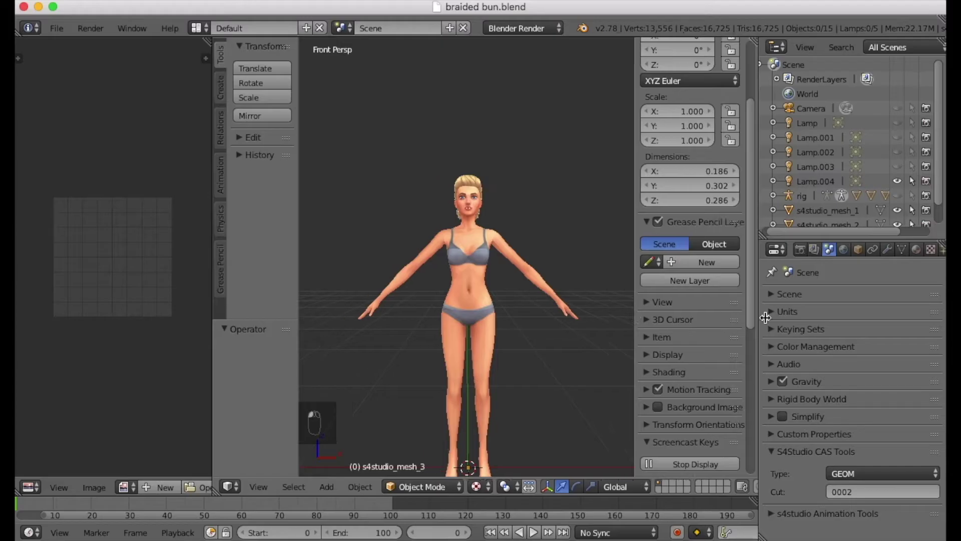
Step: Enlarge the 3D viewport by shrinking the image editor and hiding the properties region, and view the hair from behind
drag(635, 319, 765, 318)
drag(212, 394, 36, 368)
middle_drag(450, 146, 443, 201)
scroll(443, 200, up, 3)
middle_drag(566, 219, 318, 210)
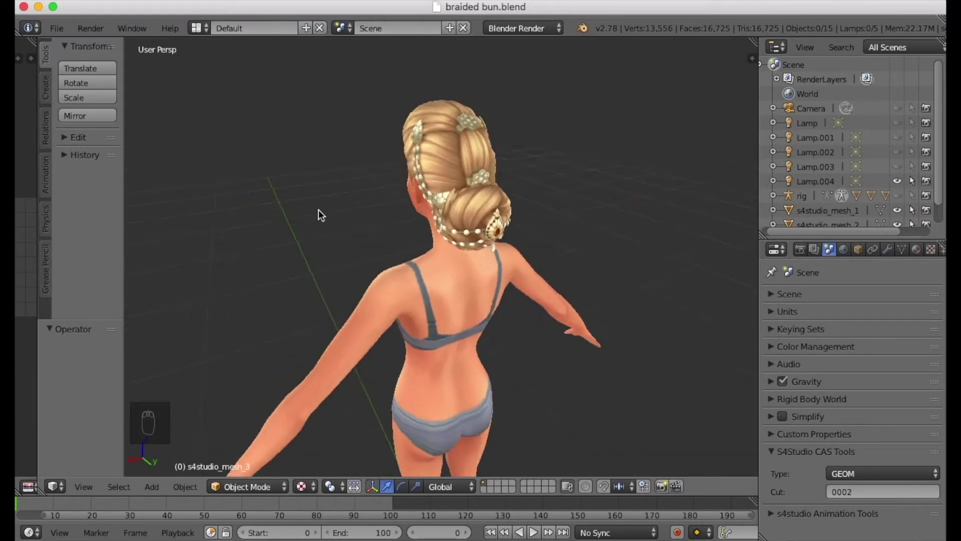
Step: Delete s4studio_mesh_1 and s4studio_mesh_2 from the scene, keeping s4studio_mesh_3
scroll(842, 202, down, 2)
right_click(842, 202)
click(821, 239)
right_click(838, 210)
click(837, 205)
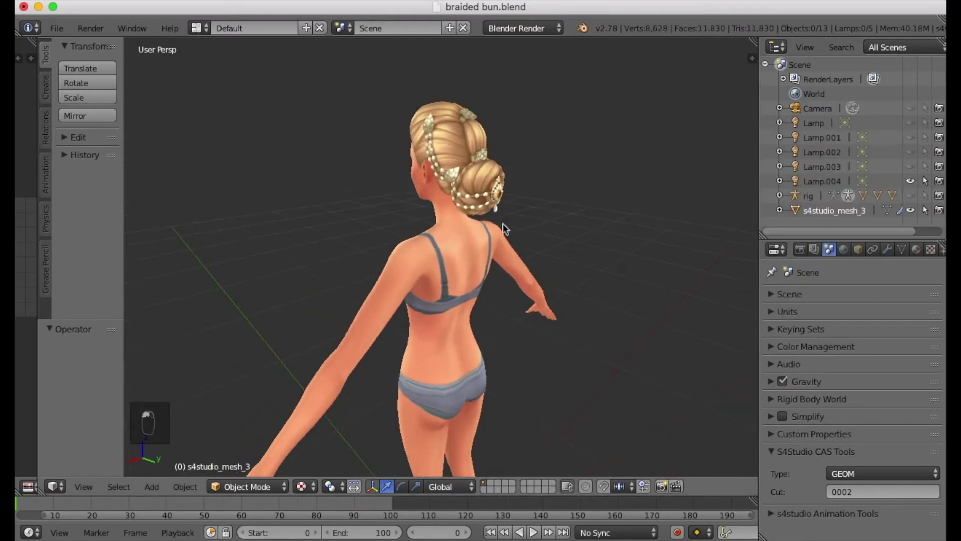
Step: Put s4studio_mesh_3 into Edit Mode with all of its vertices deselected
scroll(500, 148, up, 6)
scroll(500, 148, down, 5)
scroll(489, 278, up, 2)
click(247, 486)
click(230, 452)
key(a)
Step: Select the linked parts of the brooch and teardrop pendant behind the bun and delete their vertices
middle_drag(312, 337, 501, 269)
scroll(501, 269, up, 4)
key(l)
key(l)
key(l)
key(l)
key(l)
key(l)
key(l)
key(l)
key(l)
key(l)
key(l)
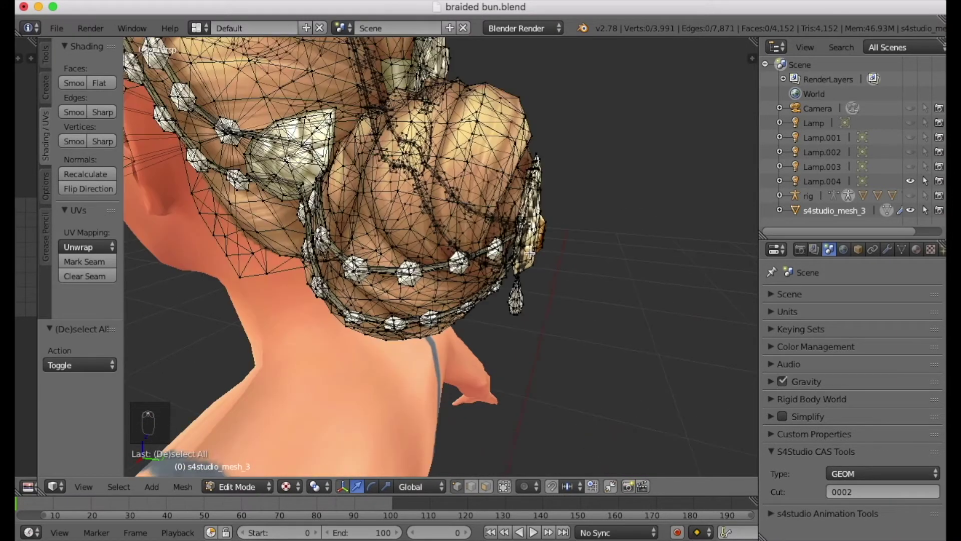
key(l)
key(l)
key(l)
key(l)
key(l)
key(l)
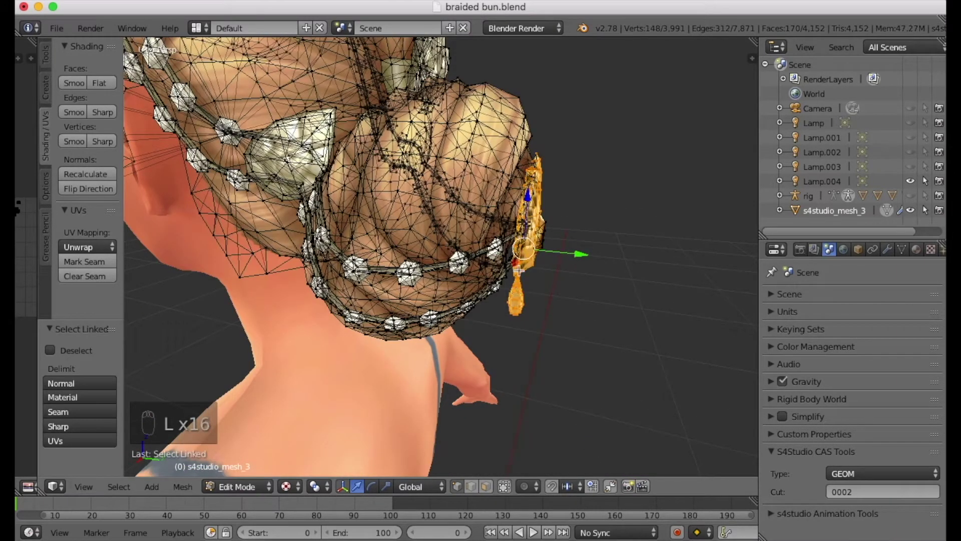
key(x)
click(518, 265)
Step: Delete the leftover linked brooch pieces protruding from the back of the bun
key(l)
key(l)
key(l)
key(l)
key(l)
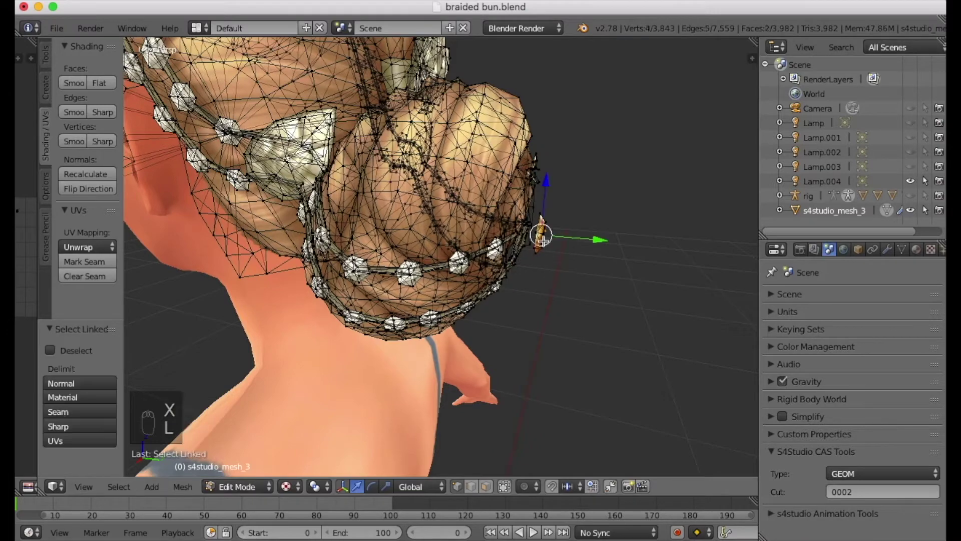
key(x)
click(541, 244)
Step: Select the loose linked bead pieces at the bun's lower rear edge and delete their vertices
middle_drag(492, 279, 460, 218)
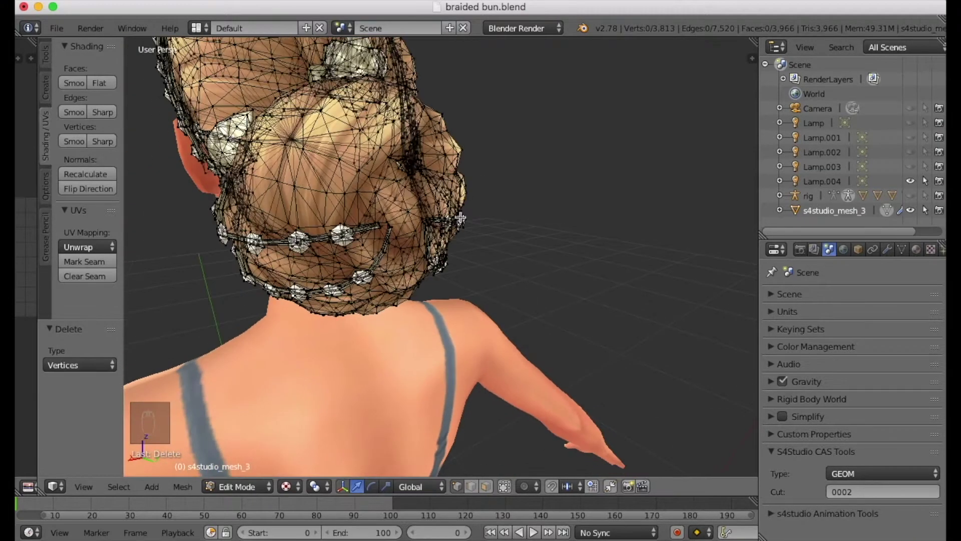
scroll(462, 219, up, 4)
scroll(463, 220, down, 2)
middle_drag(479, 257, 495, 259)
scroll(496, 259, down, 2)
scroll(500, 260, up, 3)
key(l)
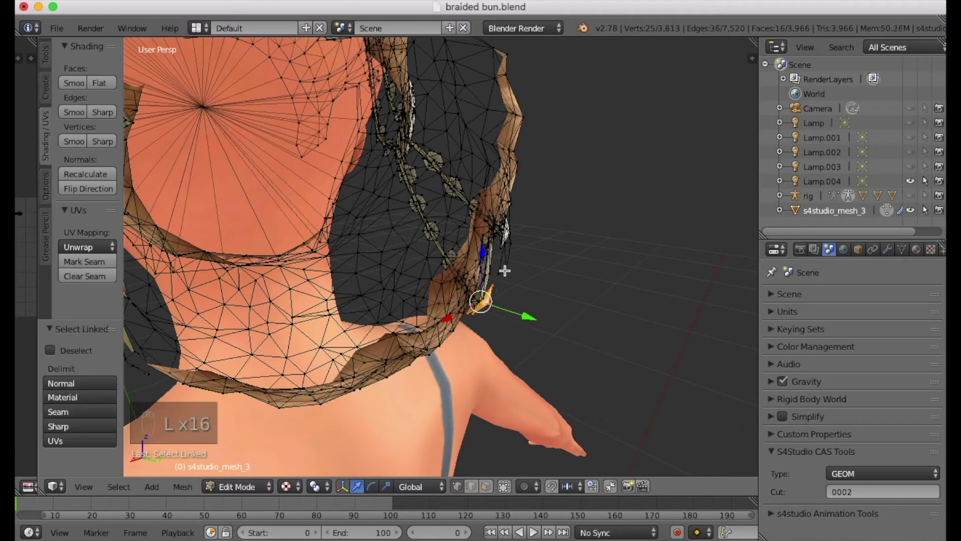
key(l)
key(l)
key(l)
key(l)
key(l)
key(l)
key(l)
key(l)
key(l)
middle_drag(507, 240, 570, 292)
key(x)
click(399, 252)
Step: Select the linked chain strands and beads wrapping the right side of the lower bun and delete their vertices
key(l)
key(l)
key(l)
key(l)
key(l)
key(l)
key(l)
key(l)
key(l)
key(l)
key(l)
key(l)
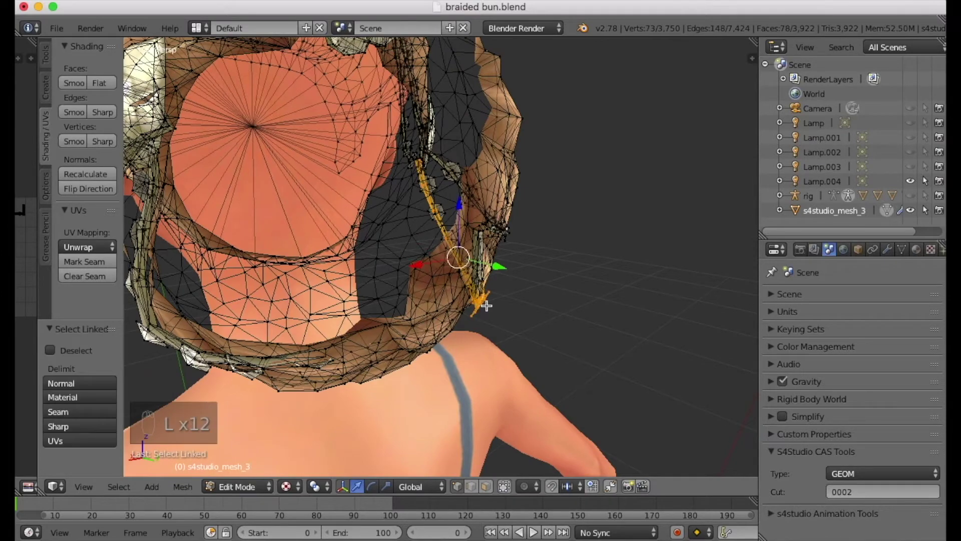
middle_drag(481, 303, 536, 307)
key(l)
key(l)
key(l)
key(l)
middle_drag(549, 248, 522, 239)
mouse_move(522, 274)
middle_down()
mouse_move(502, 291)
mouse_move(524, 275)
middle_up()
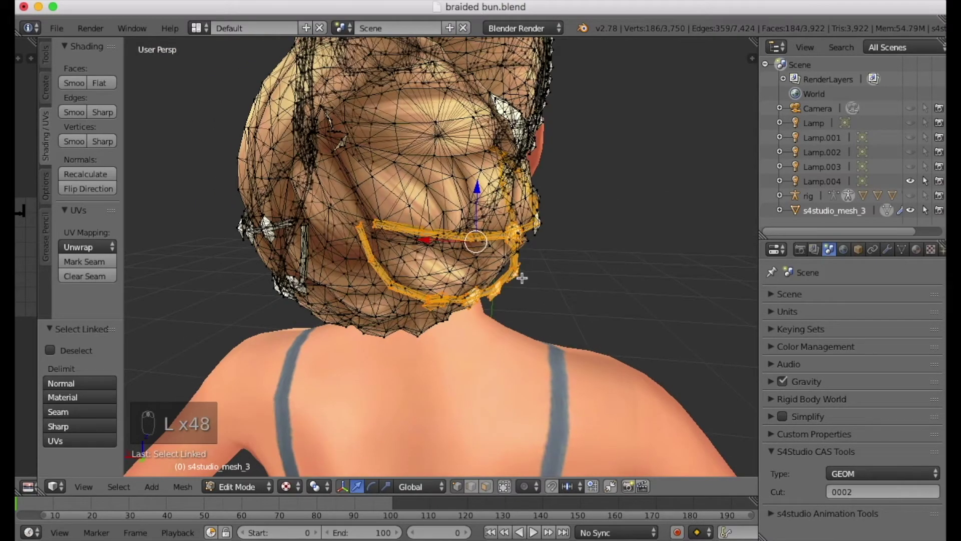
key(x)
click(559, 257)
Step: Try to delete the linked bead and strand pieces beside the nape, below the bow-shaped ornament
middle_drag(558, 258, 493, 307)
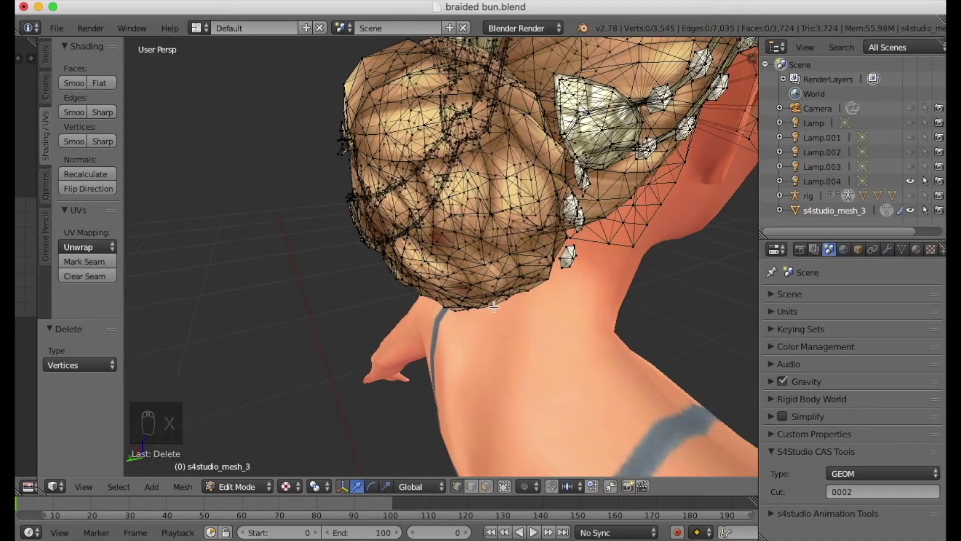
key(l)
key(l)
key(l)
key(l)
key(l)
key(l)
key(l)
key(l)
key(l)
key(l)
key(l)
key(l)
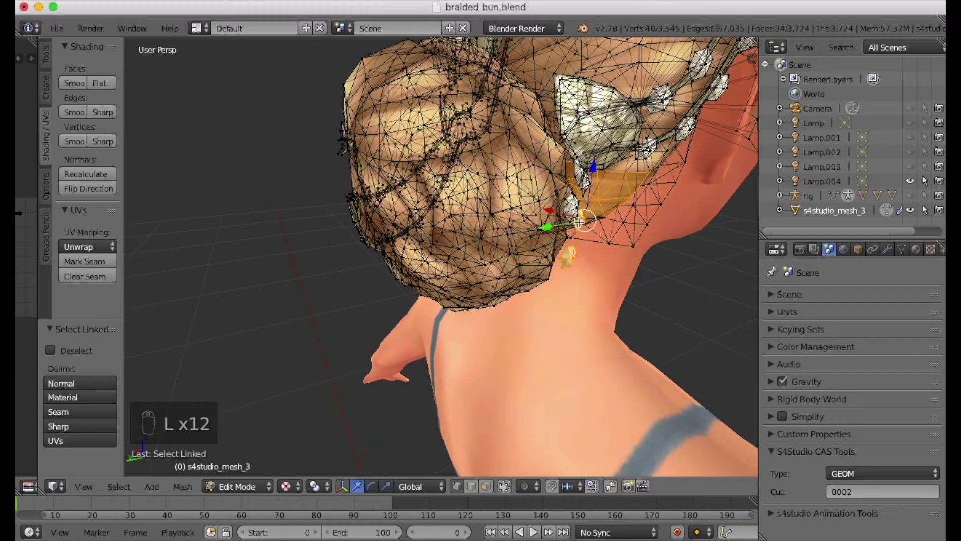
key(l)
key(l)
key(l)
key(l)
middle_drag(574, 215, 401, 200)
key(x)
click(583, 180)
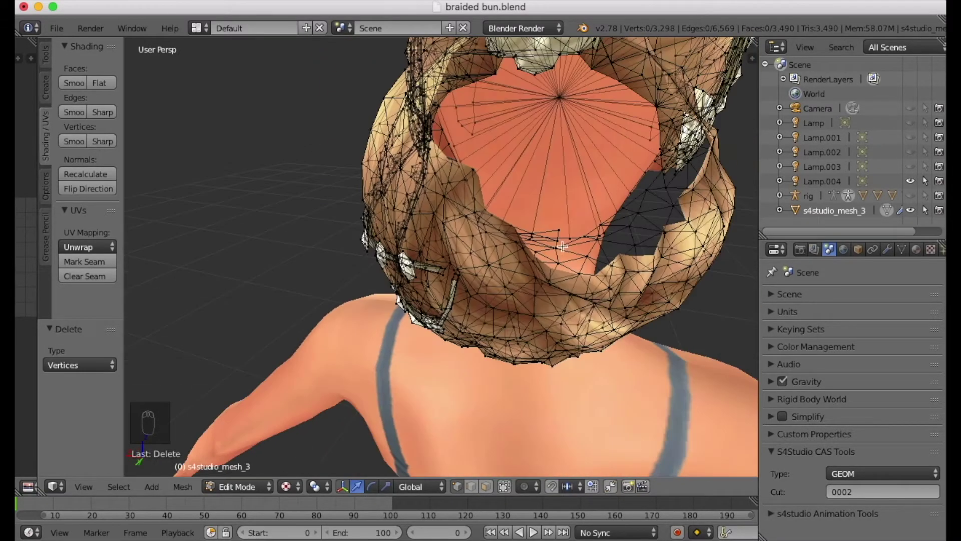
key(super+z)
Step: Select the linked bead and strand pieces beside the nape at the bun's inner lower edge and delete their vertices
key(l)
mouse_move(364, 258)
middle_down()
mouse_move(350, 175)
mouse_move(345, 260)
middle_up()
key(l)
key(l)
key(l)
key(l)
key(l)
key(x)
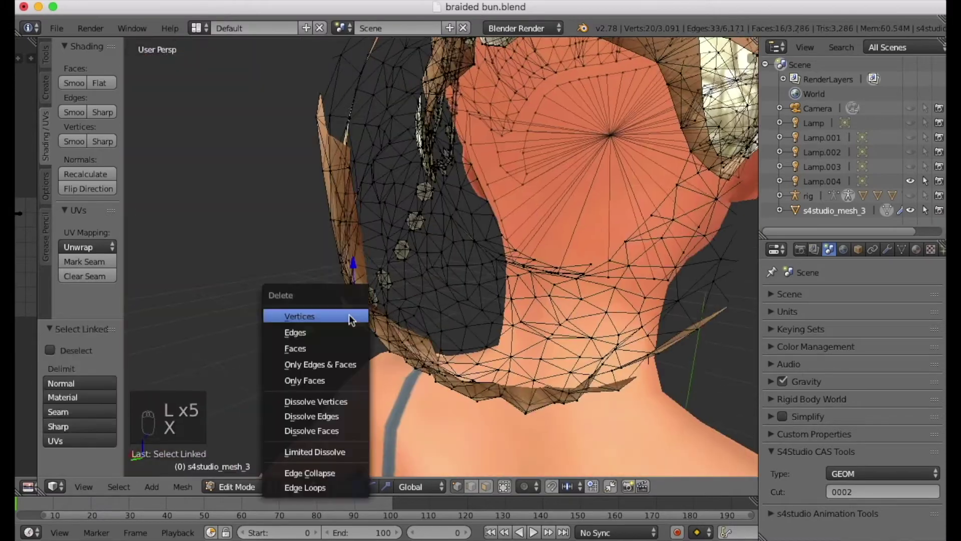
click(372, 308)
Step: Select the remaining linked beads running up the inner edge of the bun and delete their vertices
middle_drag(372, 309, 332, 258)
middle_drag(306, 206, 440, 165)
key(l)
key(l)
key(l)
key(l)
key(l)
key(l)
key(l)
key(l)
key(x)
click(464, 135)
Step: Select all the linked strands that make up the bun, checking both sides of the head
scroll(464, 135, down, 3)
middle_drag(463, 136, 453, 214)
scroll(453, 213, up, 2)
middle_drag(498, 248, 476, 452)
scroll(437, 284, up, 2)
key(l)
key(l)
key(l)
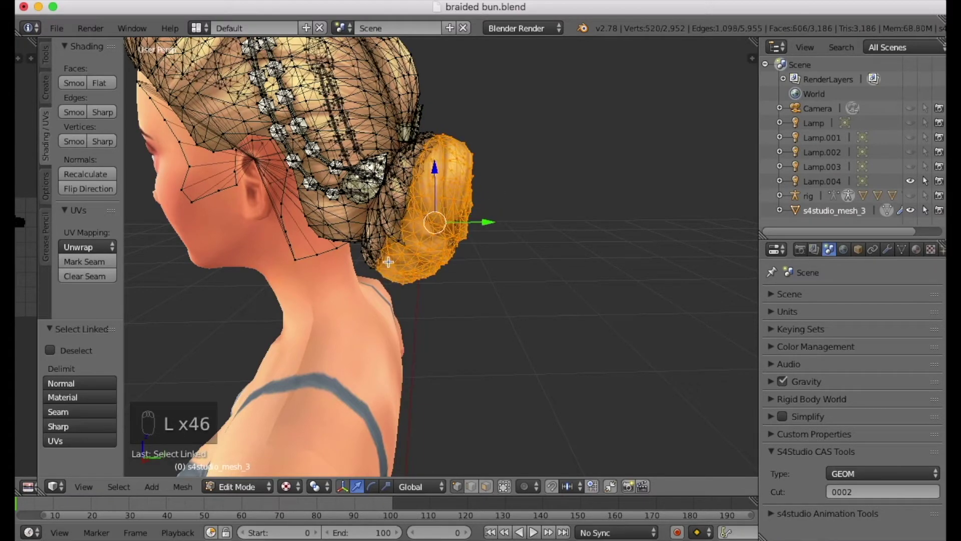
key(l)
middle_drag(545, 206, 391, 259)
key(l)
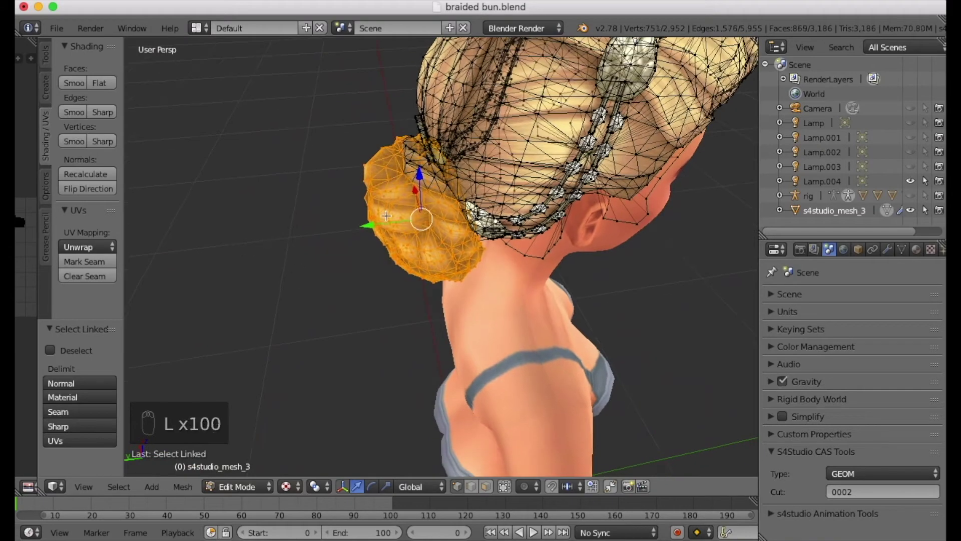
key(l)
key(l)
key(l)
middle_drag(424, 226, 223, 98)
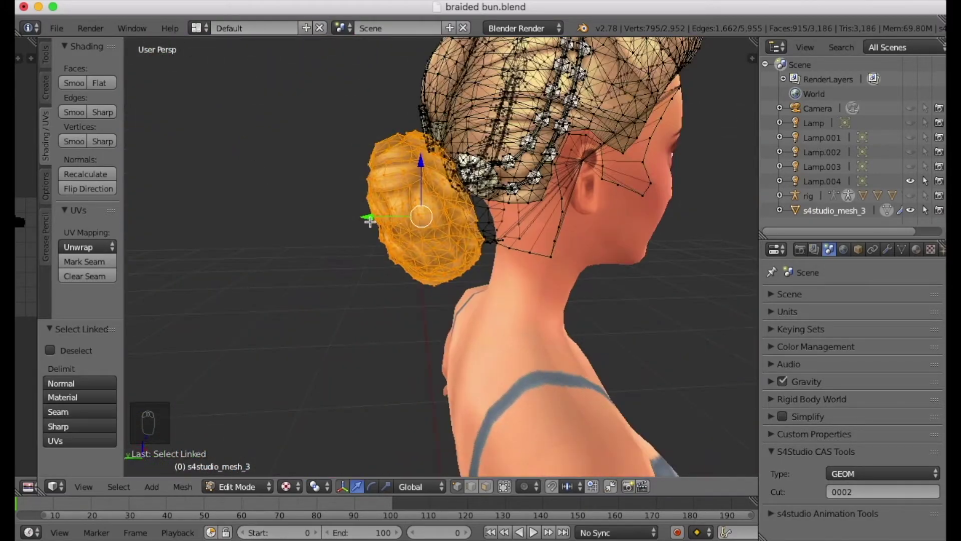
Step: Try moving the selected bun strands 0.075 along Y away from the head, and undo the move
drag(370, 222, 296, 214)
middle_drag(296, 214, 592, 130)
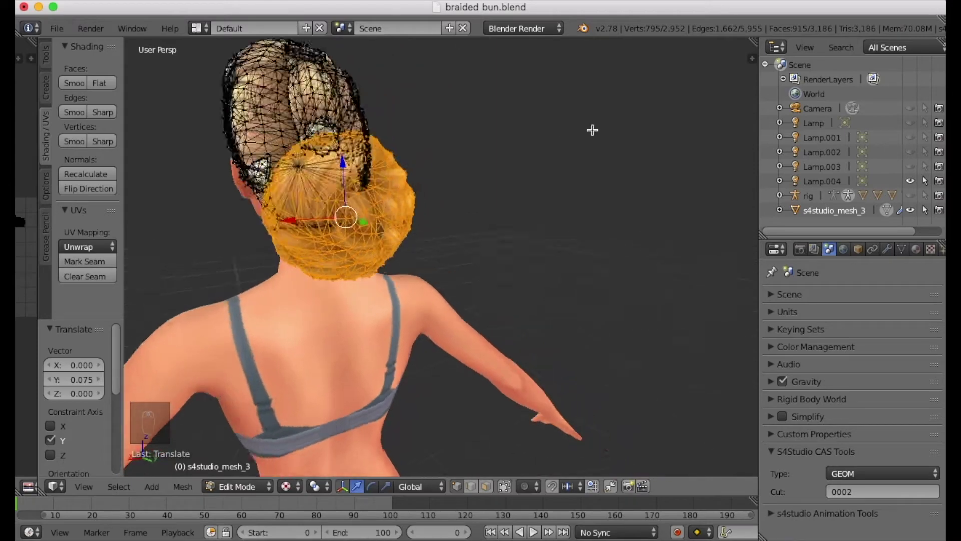
key(super+z)
Step: Add the missed linked bun piece to the selection and move the whole bun 0.028 along Y
middle_drag(558, 180, 304, 222)
key(l)
drag(259, 215, 235, 240)
Step: Separate the selected bun from the rest of the hair as its own object
middle_drag(235, 239, 476, 236)
key(p)
click(477, 237)
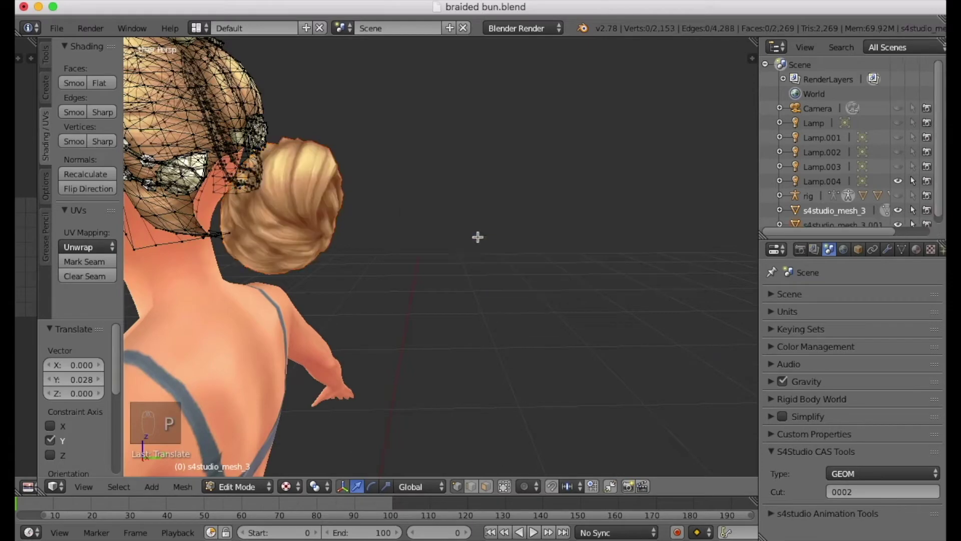
Step: Delete the original s4studio_mesh_3 hair object with its hierarchy, keeping only the separated bun
scroll(901, 220, down, 1)
right_click(826, 206)
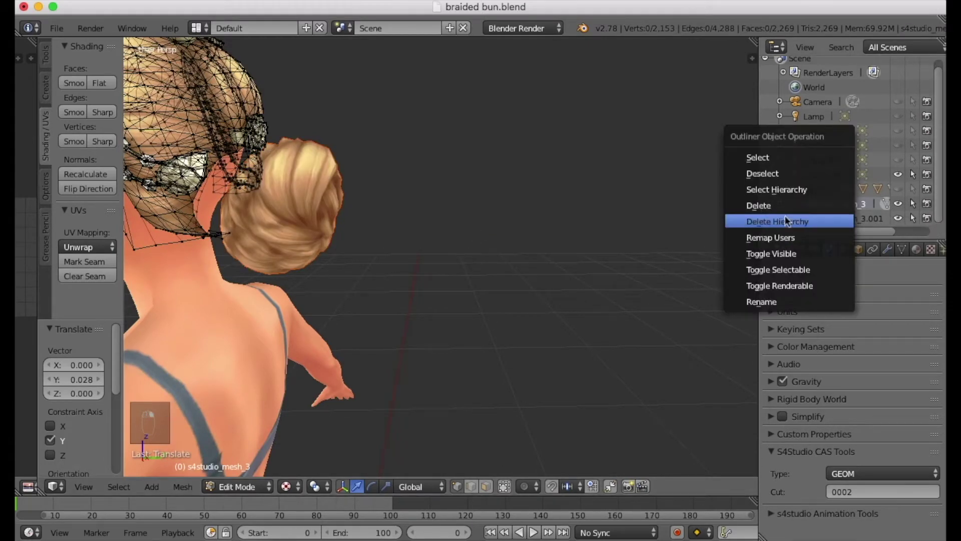
click(785, 220)
middle_drag(440, 236, 406, 220)
scroll(406, 220, up, 4)
middle_drag(465, 255, 395, 251)
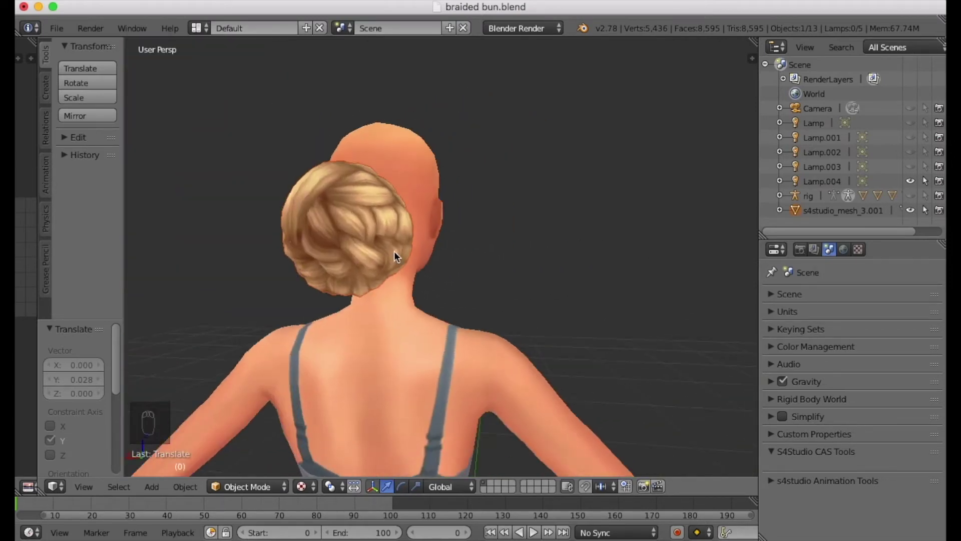
Step: Save the scene over braided bun.blend in the MESH folder and close the file
click(57, 28)
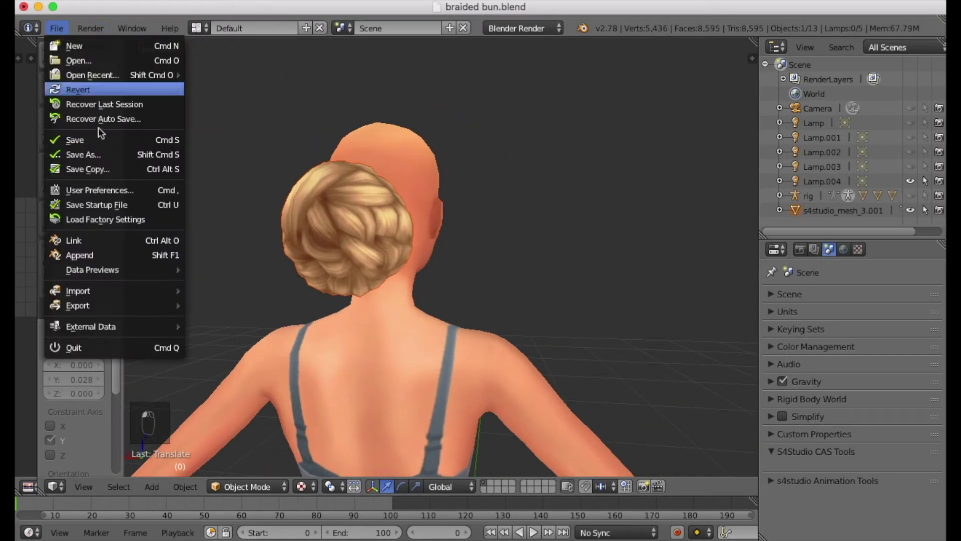
click(115, 157)
click(243, 81)
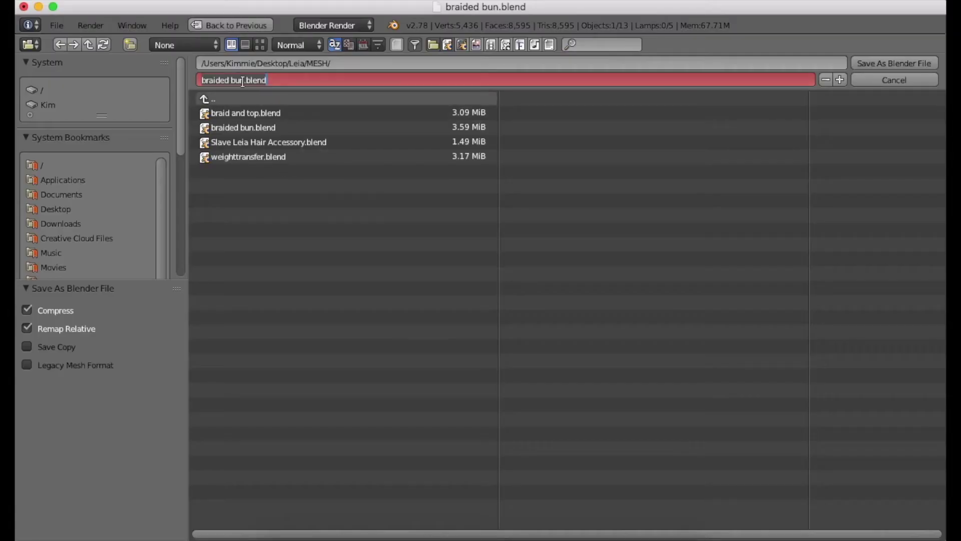
click(899, 63)
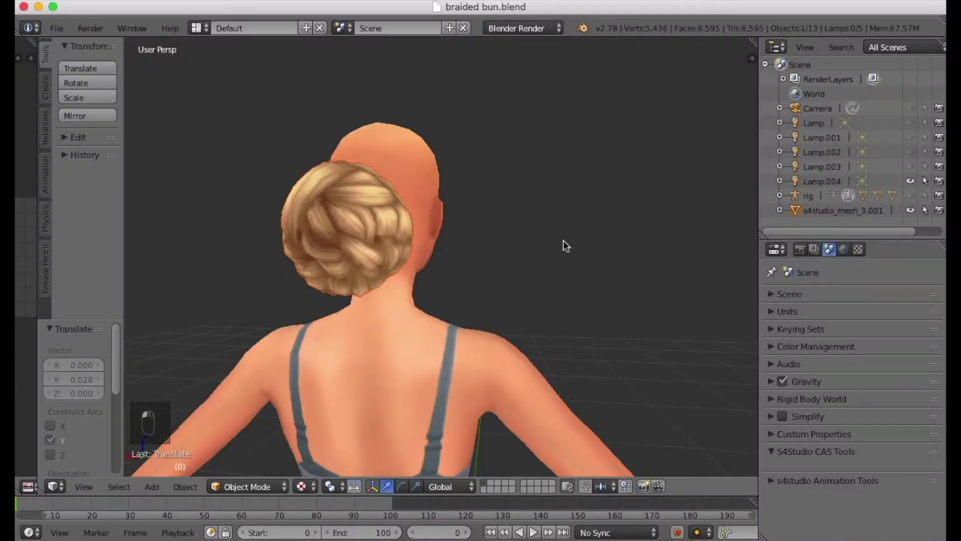
click(22, 7)
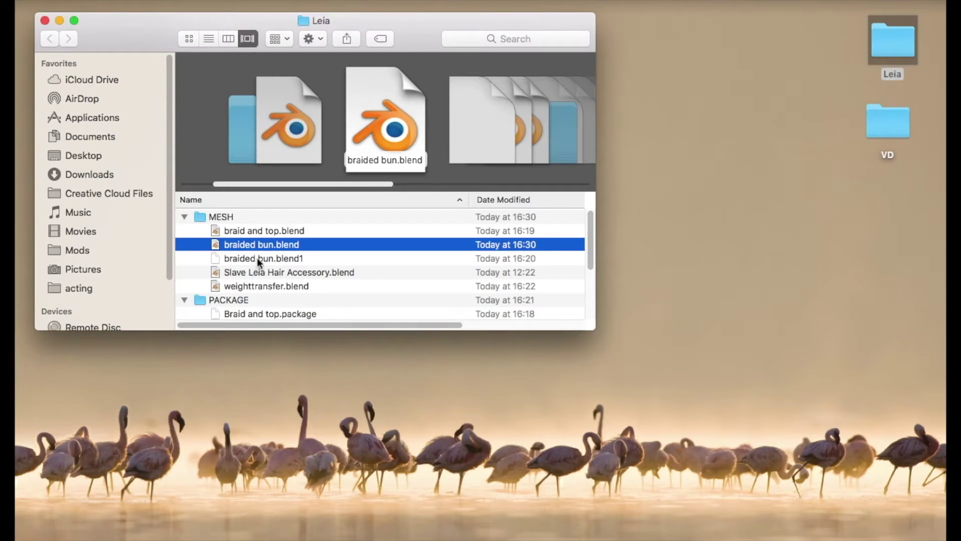
Step: In Finder, move the backup braided bun.blend1 to the Trash, and open braid and top.blend in Blender with an enlarged 3D view
drag(246, 259, 687, 536)
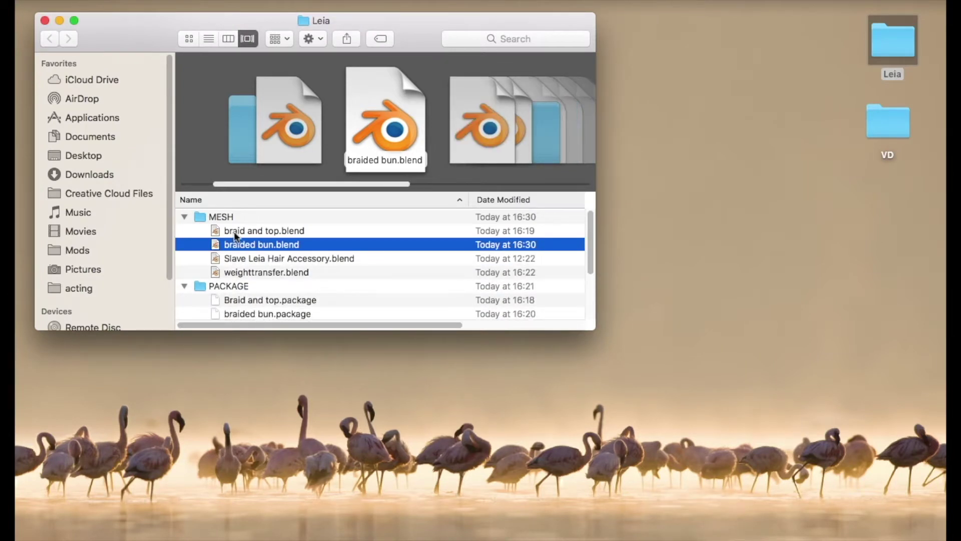
double_click(234, 231)
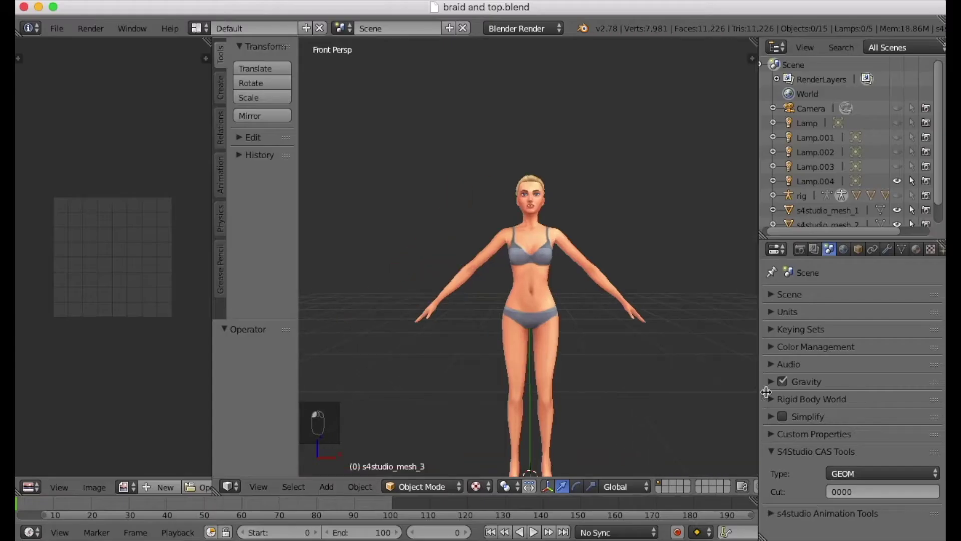
drag(213, 434, 17, 377)
Step: Hide s4studio_mesh_1 and s4studio_mesh_3 so that only the ponytail mesh s4studio_mesh_2 is shown
middle_drag(456, 150, 591, 221)
scroll(940, 122, down, 1)
click(896, 204)
click(896, 204)
click(897, 204)
click(897, 189)
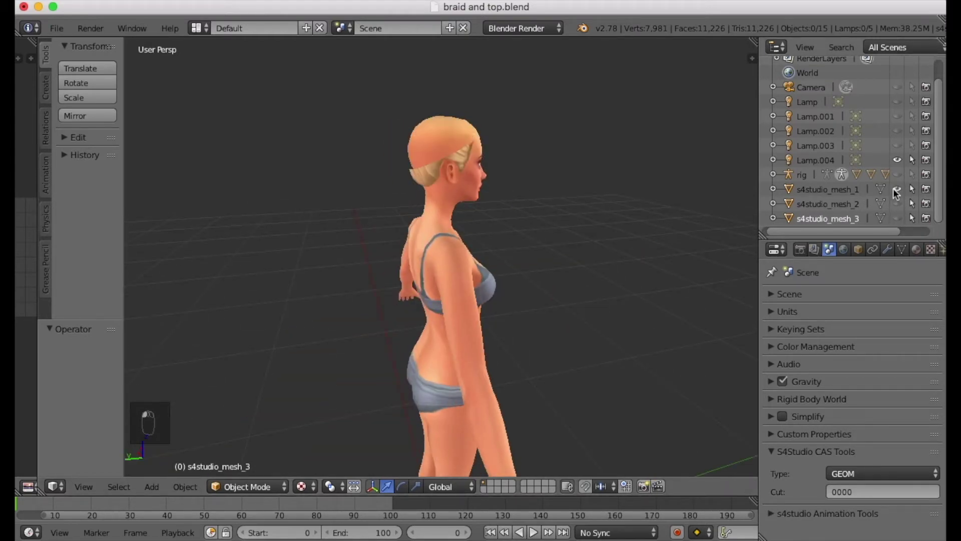
click(896, 204)
middle_drag(445, 228, 562, 192)
scroll(489, 125, up, 3)
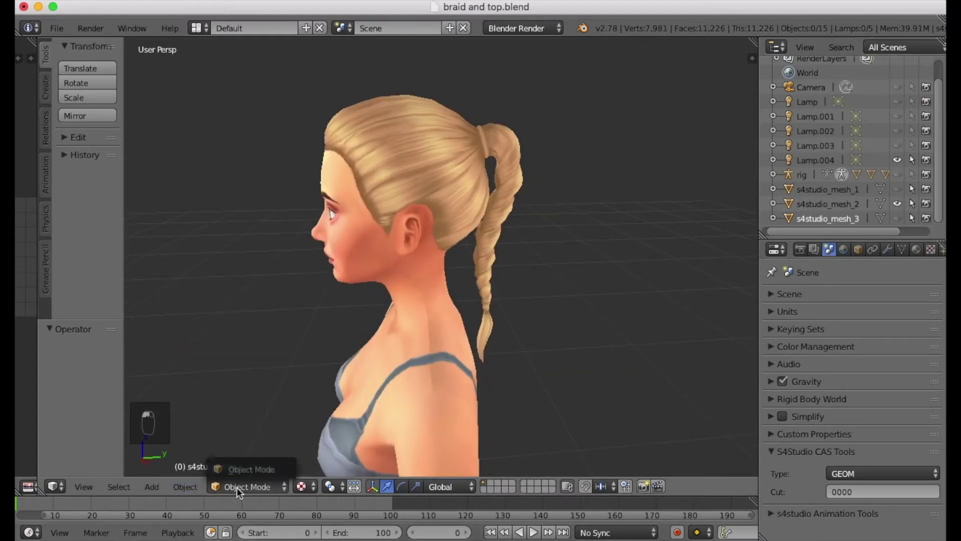
Step: Put s4studio_mesh_2 in Edit Mode with nothing selected, and turn off limiting the selection to visible geometry
click(816, 202)
click(256, 487)
click(256, 445)
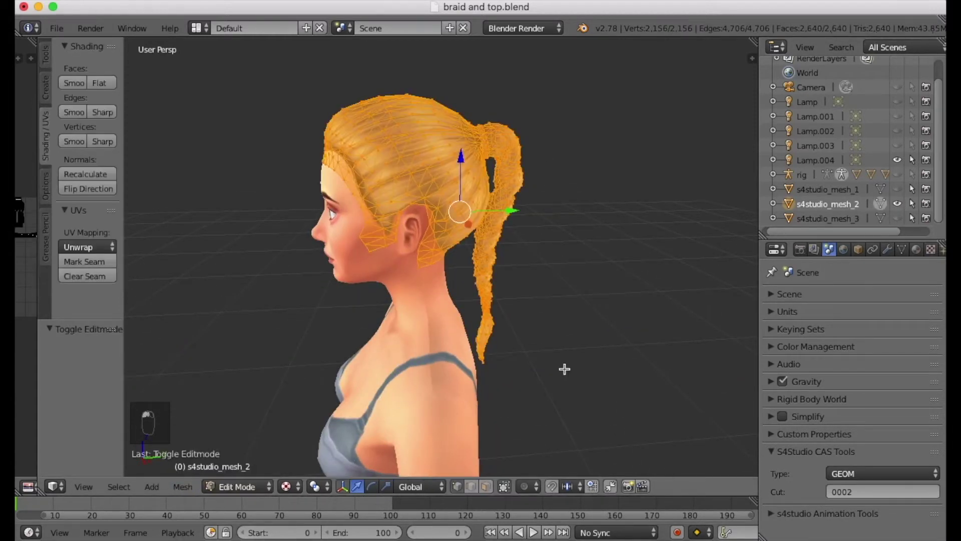
key(a)
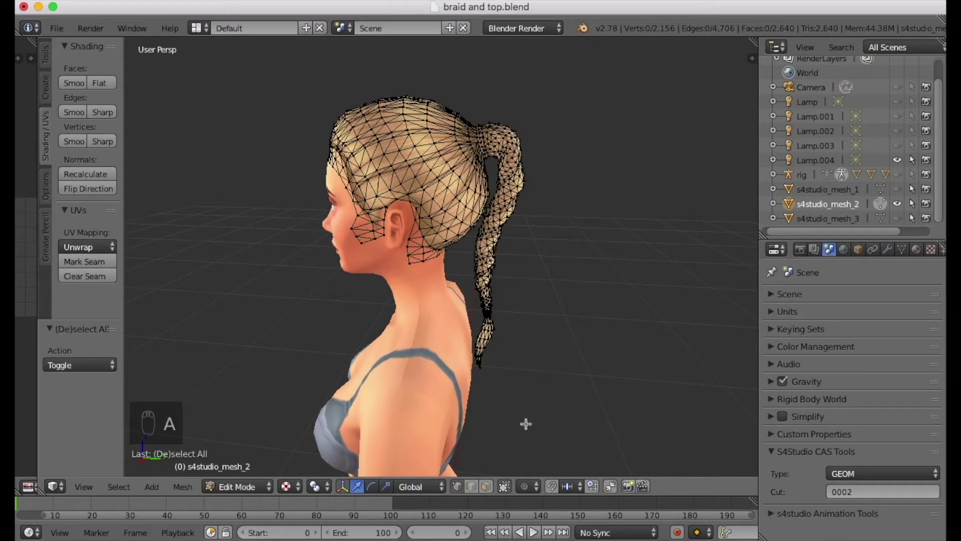
click(505, 486)
Step: Select all the linked strands of the braided ponytail, from its tip up to the hair tie
middle_drag(521, 200, 472, 273)
key(l)
key(l)
key(l)
key(l)
key(l)
key(l)
key(l)
key(l)
key(l)
key(l)
key(l)
key(l)
key(l)
key(l)
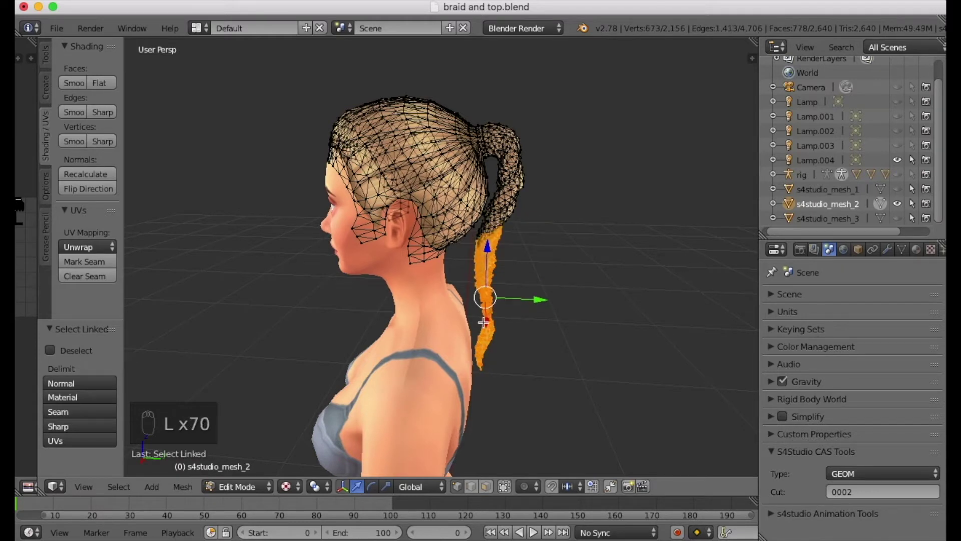
key(l)
key(l)
key(l)
key(l)
key(l)
key(l)
key(l)
key(l)
key(l)
key(l)
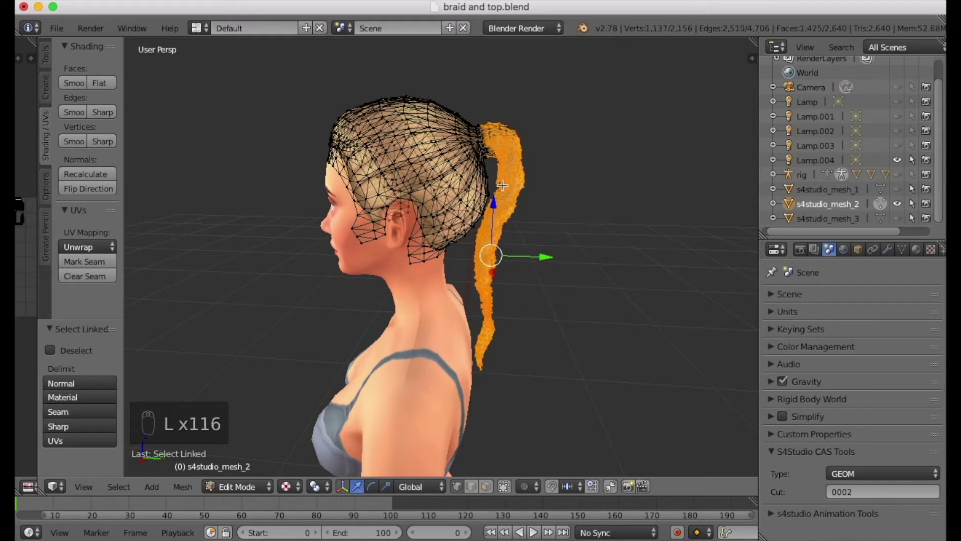
Step: Try moving the selected braid 0.133 along Y away from the head, and undo the move
middle_drag(597, 276, 541, 244)
key(g)
key(y)
click(357, 250)
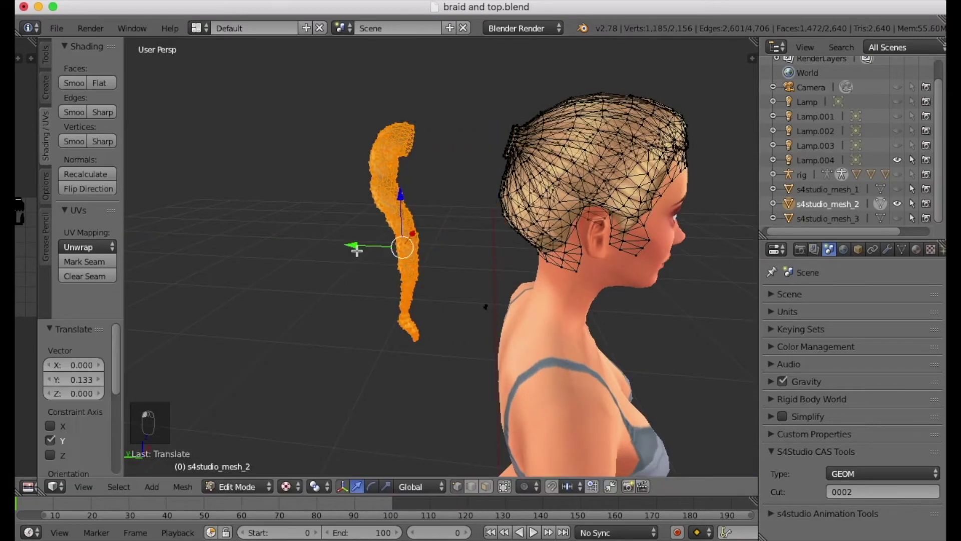
key(super+z)
Step: Add the missed linked braid piece to the selection and move the whole braid 0.092 along Y
middle_drag(401, 260, 586, 315)
key(l)
middle_drag(490, 308, 443, 252)
key(g)
key(y)
click(374, 253)
Step: Separate the selected braid from the top hair as its own object
key(p)
click(461, 299)
middle_drag(460, 299, 639, 275)
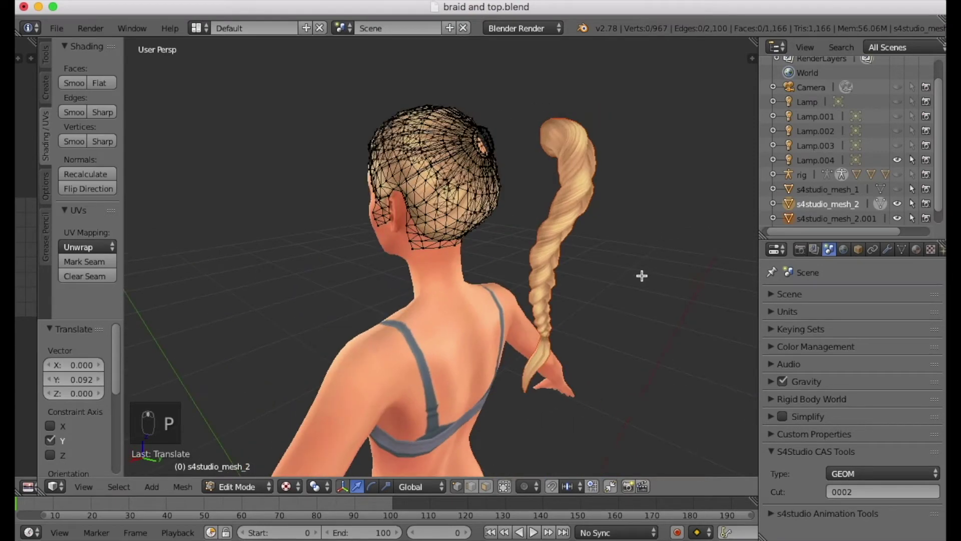
Step: Rename the separated ponytail object to braid
click(855, 219)
double_click(860, 220)
text(braid)
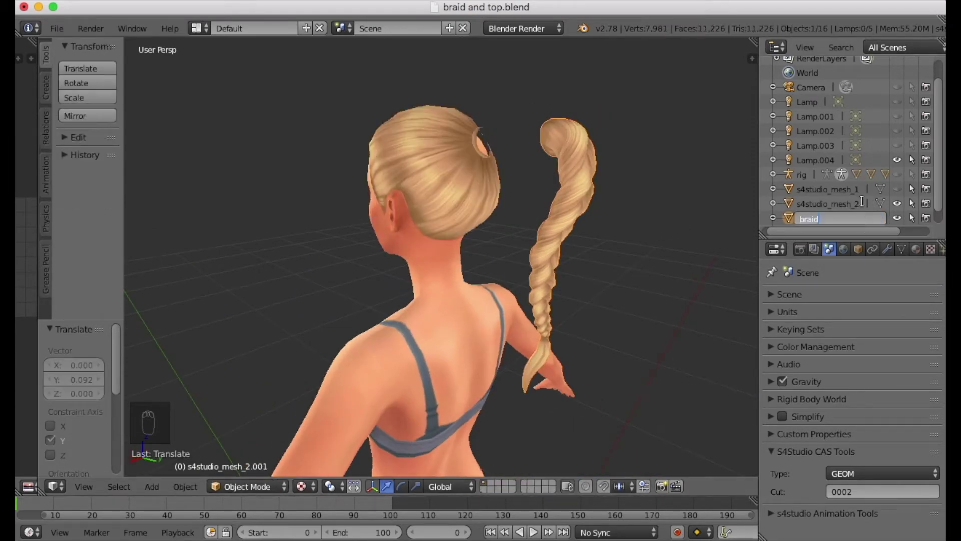
Step: Put s4studio_mesh_2 in Edit Mode and hide the braid object
click(857, 218)
middle_drag(475, 222, 576, 196)
click(248, 487)
click(245, 453)
click(897, 174)
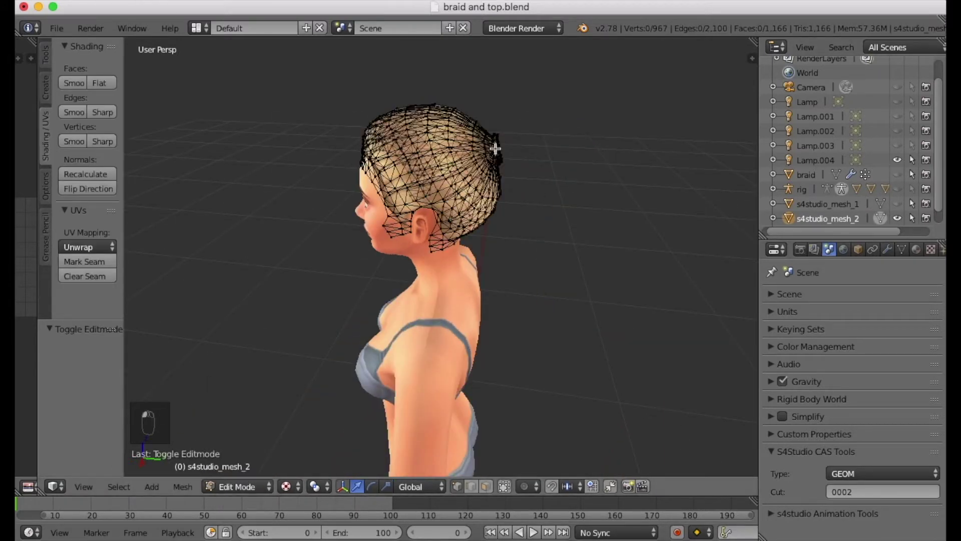
Step: Select the linked hair tie pieces at the back of the head and delete their vertices
scroll(496, 147, up, 5)
scroll(556, 226, up, 2)
key(l)
key(l)
key(l)
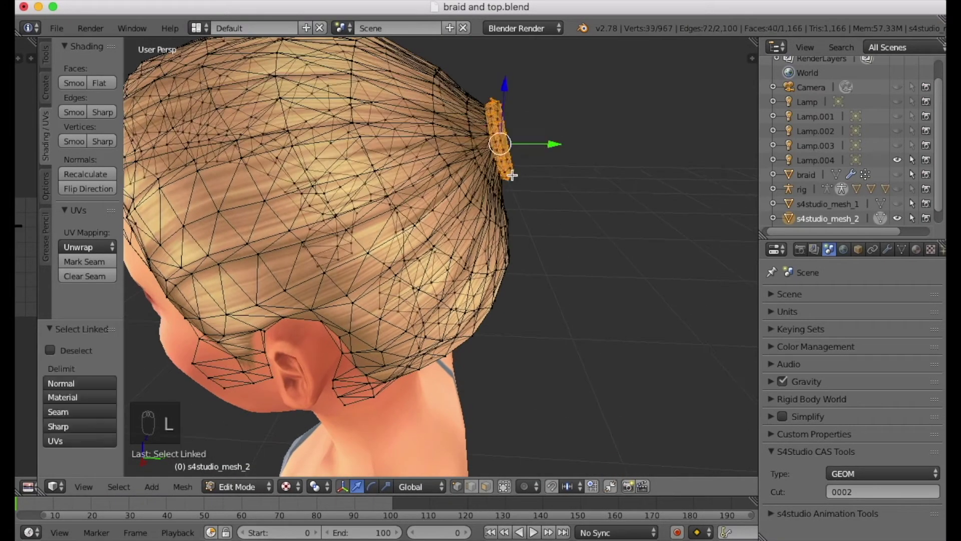
middle_drag(515, 177, 509, 215)
key(x)
click(414, 196)
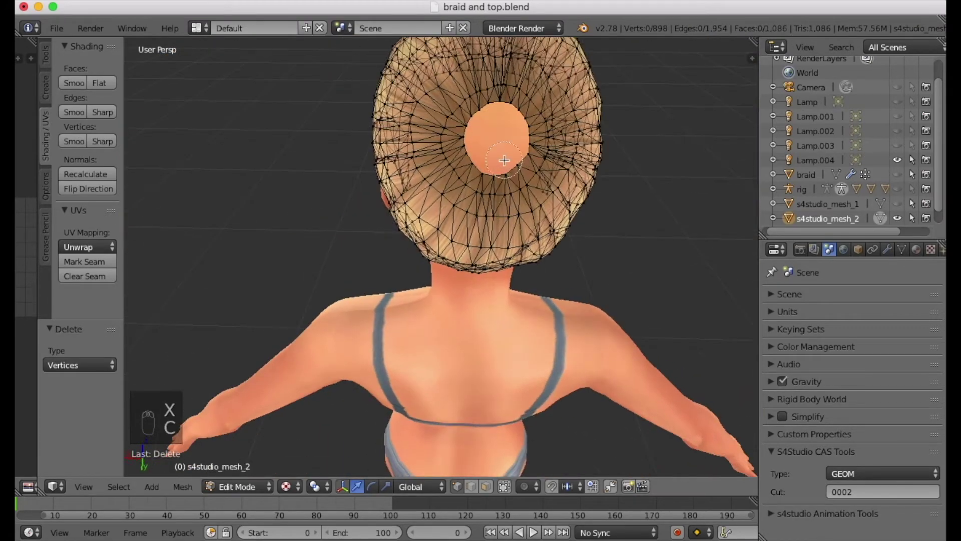
Step: Close the round hole at the back of the hair by merging its rim vertices at center, and return to Object Mode
drag(474, 167, 491, 108)
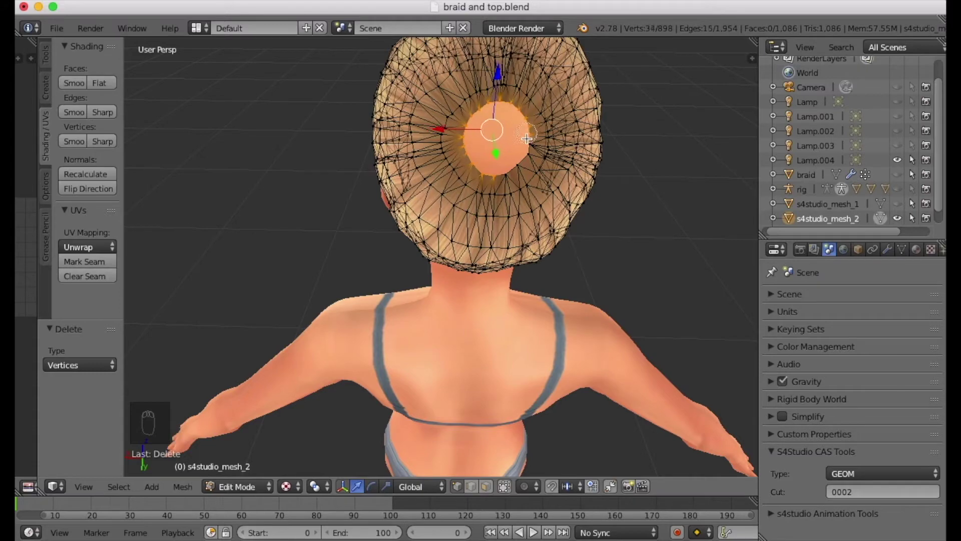
key(alt+m)
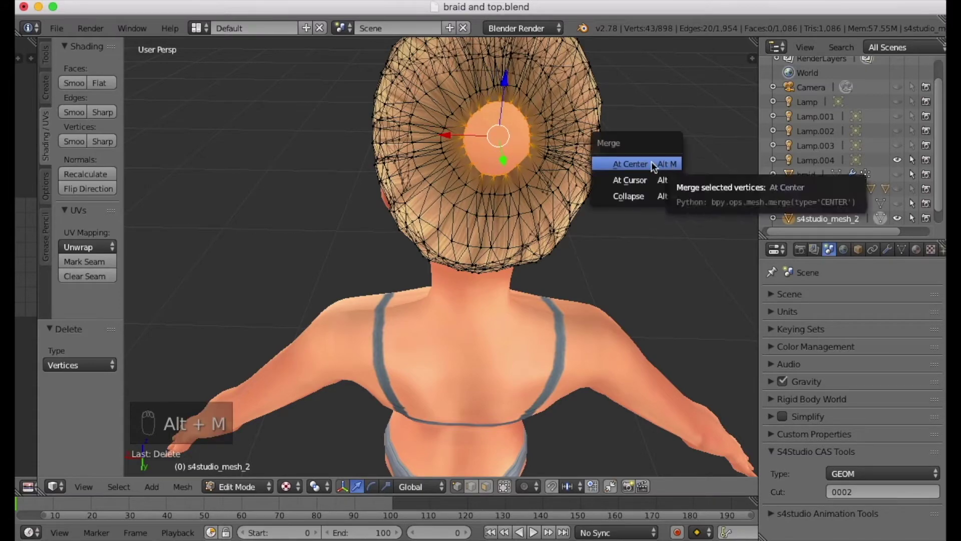
click(641, 162)
middle_drag(636, 193, 330, 505)
key(a)
click(237, 486)
click(251, 468)
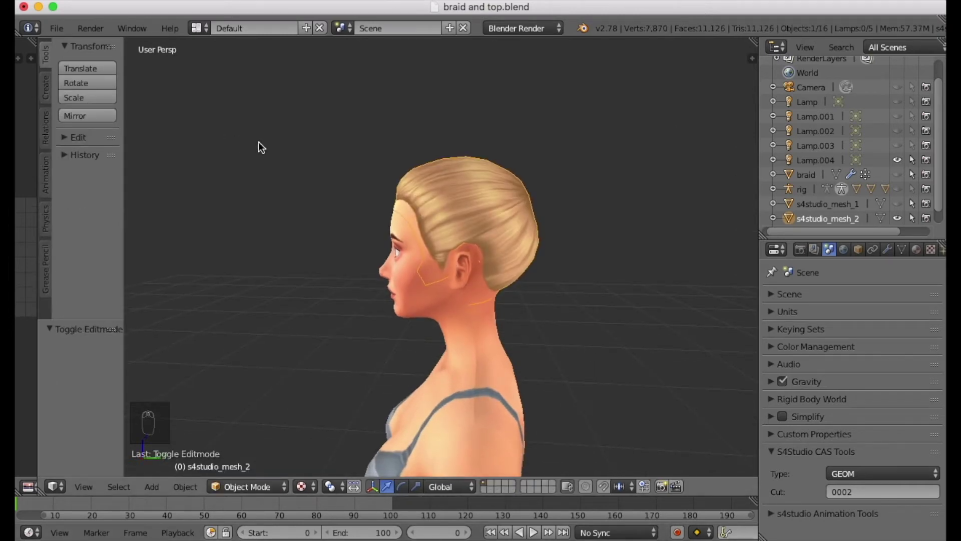
Step: Append the object s4studio_mesh_3.001 from braided bun.blend into the scene
click(56, 28)
click(91, 257)
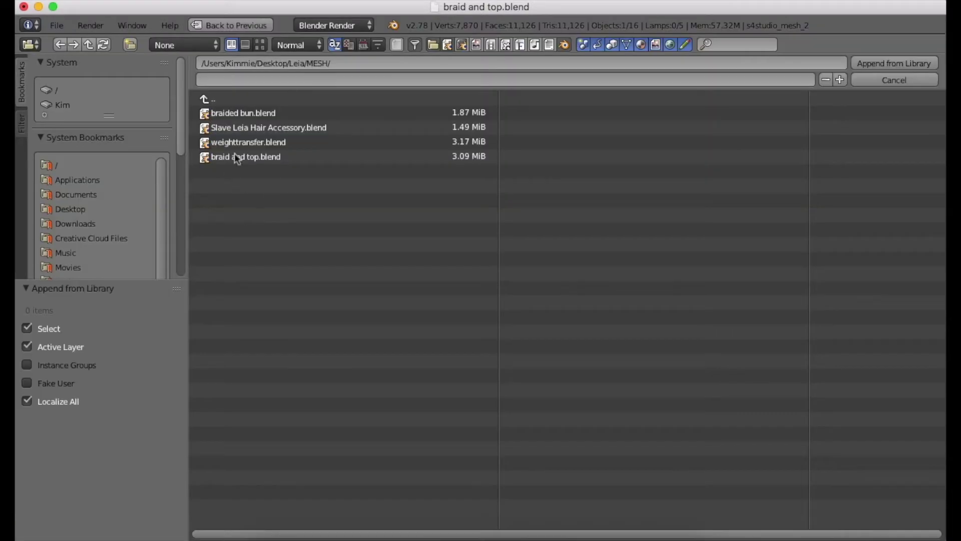
double_click(245, 115)
double_click(230, 228)
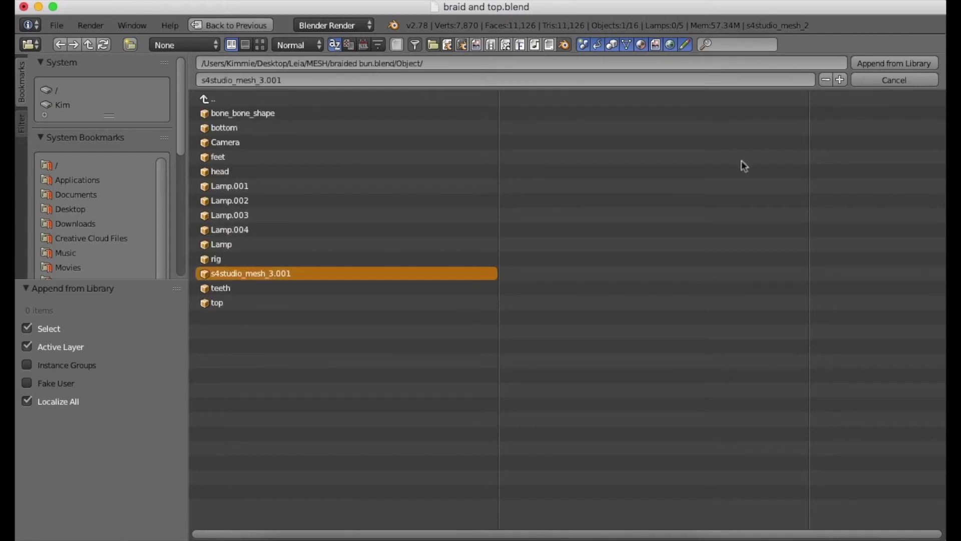
click(885, 64)
Step: Rename the appended bun object to Bun
middle_drag(635, 336, 651, 323)
scroll(846, 200, down, 3)
click(846, 218)
double_click(846, 219)
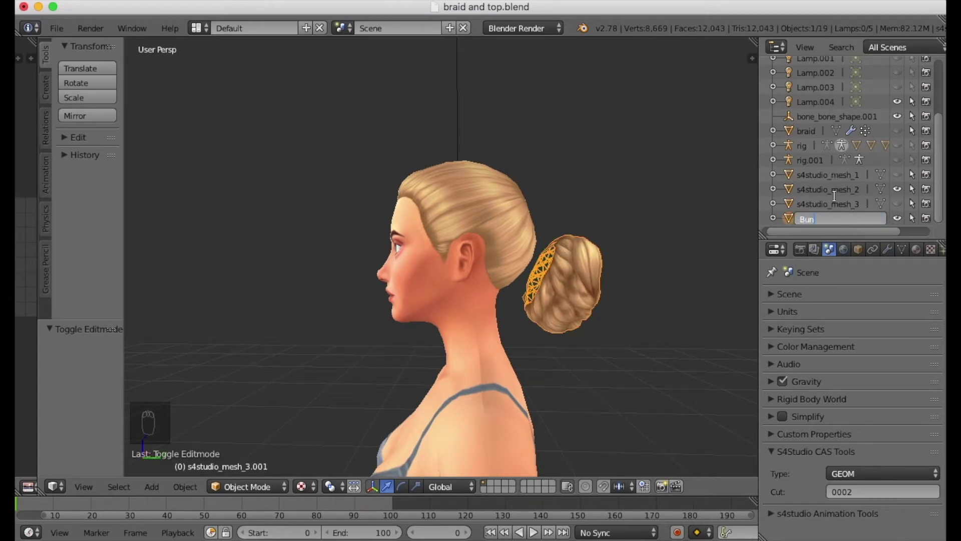
text(Bun)
key(Return)
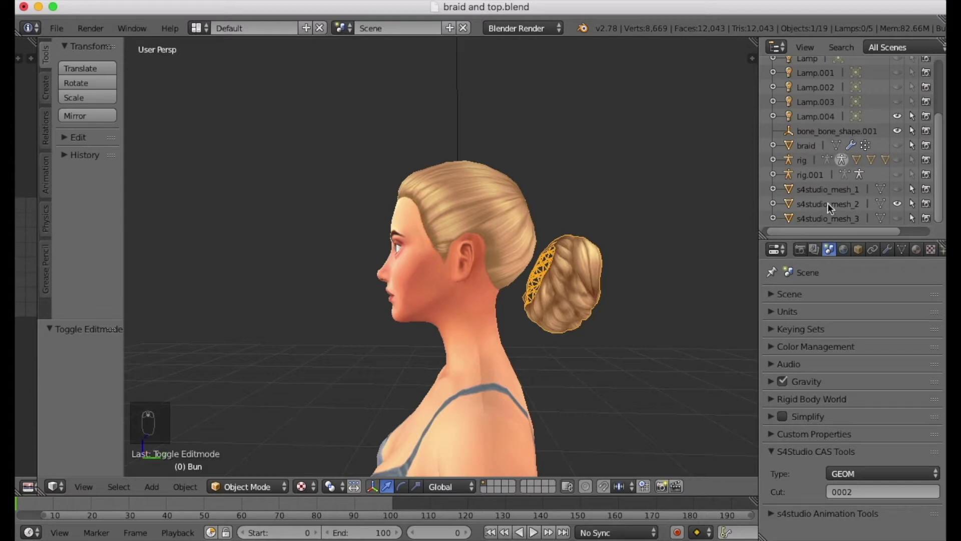
Step: Enter Edit Mode on the bun, select its whole mesh and rotate it around the global X axis
scroll(827, 203, up, 5)
middle_drag(734, 244, 731, 299)
click(228, 487)
click(254, 456)
middle_drag(622, 307, 674, 361)
key(a)
scroll(674, 361, up, 4)
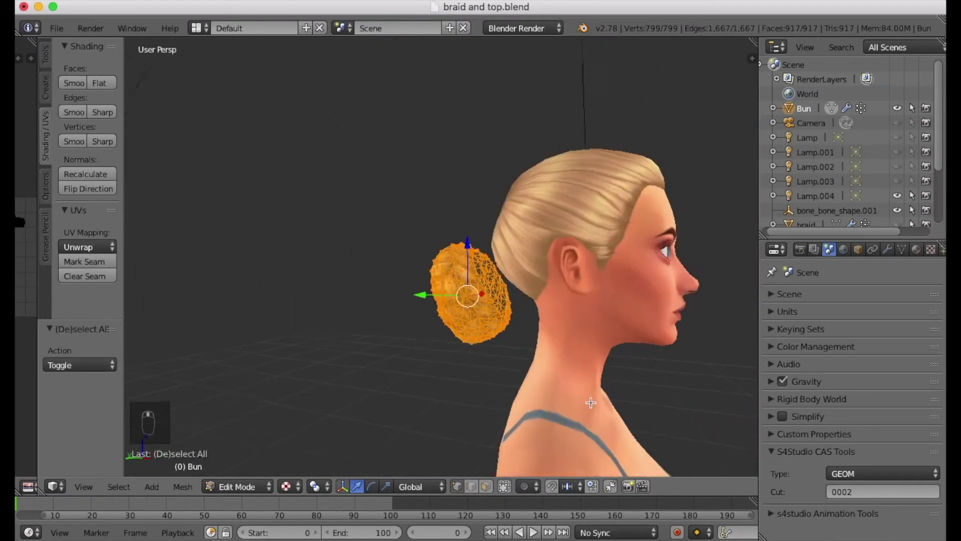
key(r)
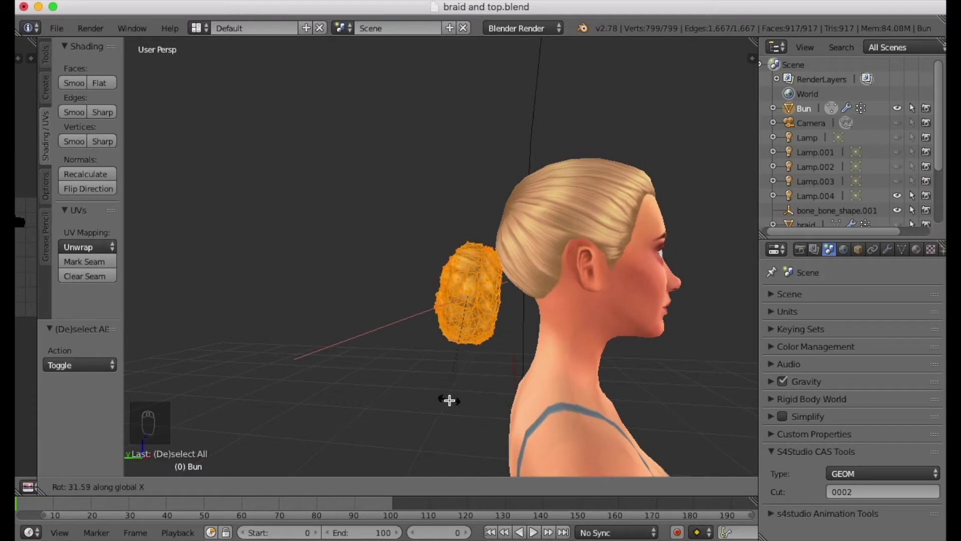
click(425, 394)
Step: Raise the bun 0.166 along Z and rotate it a further 7.212° around the X axis
drag(461, 252, 480, 135)
key(r)
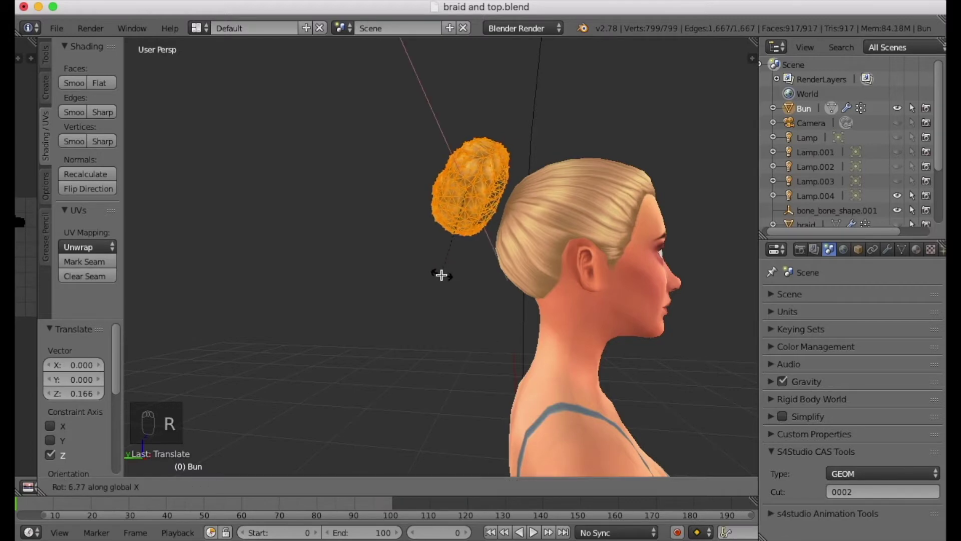
click(438, 276)
Step: Scale the bun down uniformly and reposition it against the upper back of the head
middle_drag(422, 281, 660, 300)
key(s)
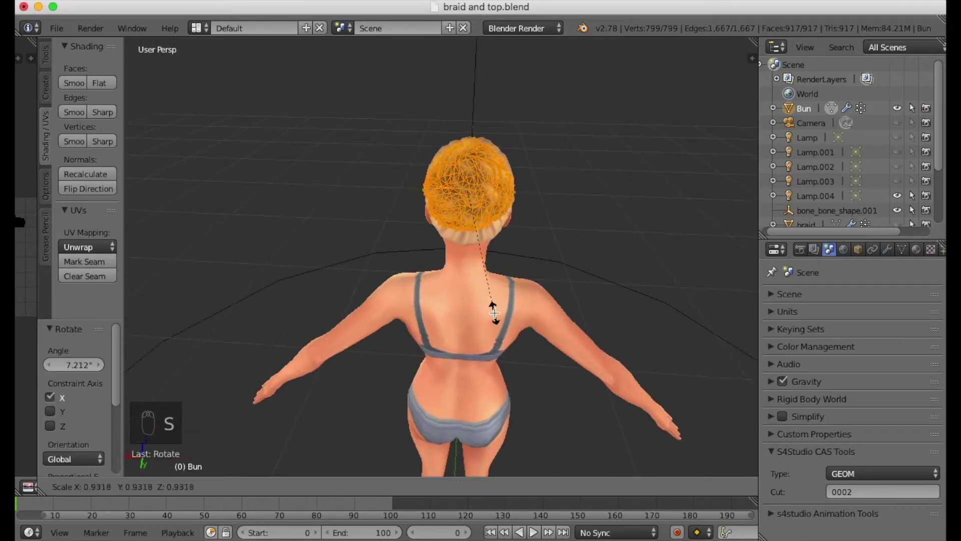
click(485, 285)
middle_drag(484, 285, 433, 182)
mouse_move(434, 183)
mouse_down()
mouse_move(433, 193)
mouse_move(443, 191)
mouse_up()
drag(489, 150, 495, 146)
drag(442, 190, 443, 196)
middle_drag(442, 196, 198, 256)
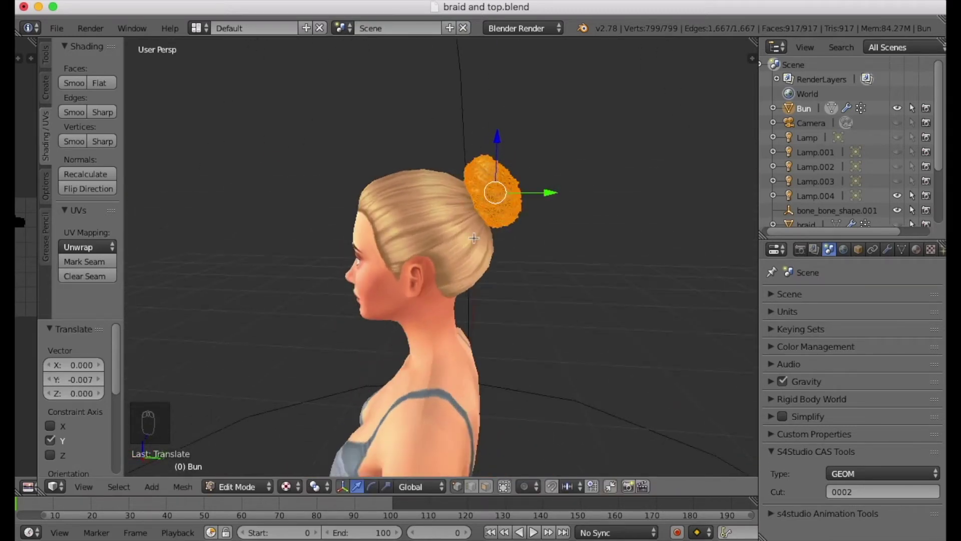
Step: Adjust the bun's tilt with a rotation and shift it -0.010 along Y into the back of the hair
key(r)
click(496, 250)
middle_drag(496, 250, 457, 187)
drag(457, 186, 450, 197)
middle_drag(451, 196, 490, 223)
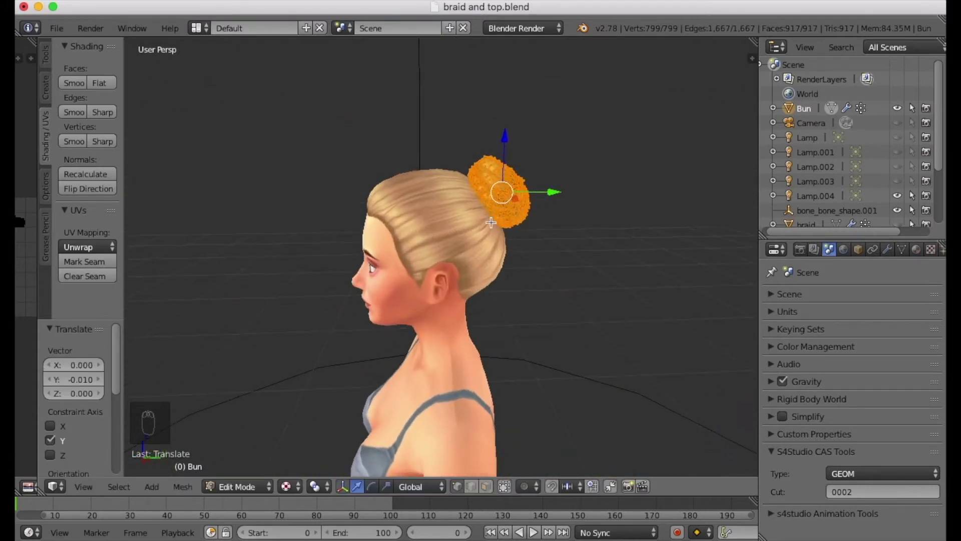
click(506, 141)
middle_drag(505, 142, 596, 265)
Step: Check the bun's fit on the head outside Edit Mode, and examine its underside back in Edit Mode
click(243, 487)
click(240, 434)
mouse_move(398, 224)
middle_down()
mouse_move(456, 242)
mouse_move(540, 239)
mouse_move(301, 240)
mouse_move(227, 228)
mouse_move(380, 236)
mouse_move(370, 238)
middle_up()
click(249, 486)
click(242, 449)
scroll(620, 235, down, 5)
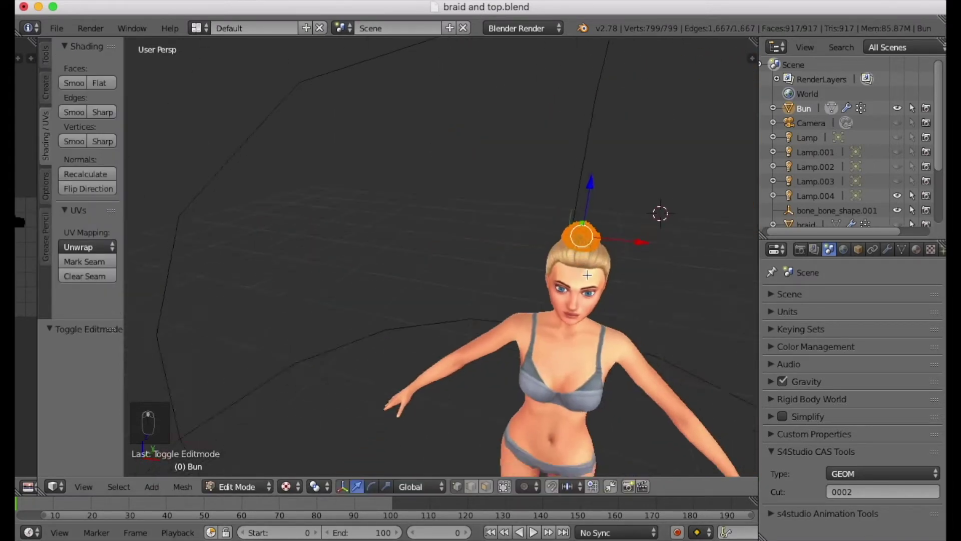
middle_drag(659, 212, 662, 193)
scroll(575, 211, up, 8)
middle_drag(505, 223, 506, 240)
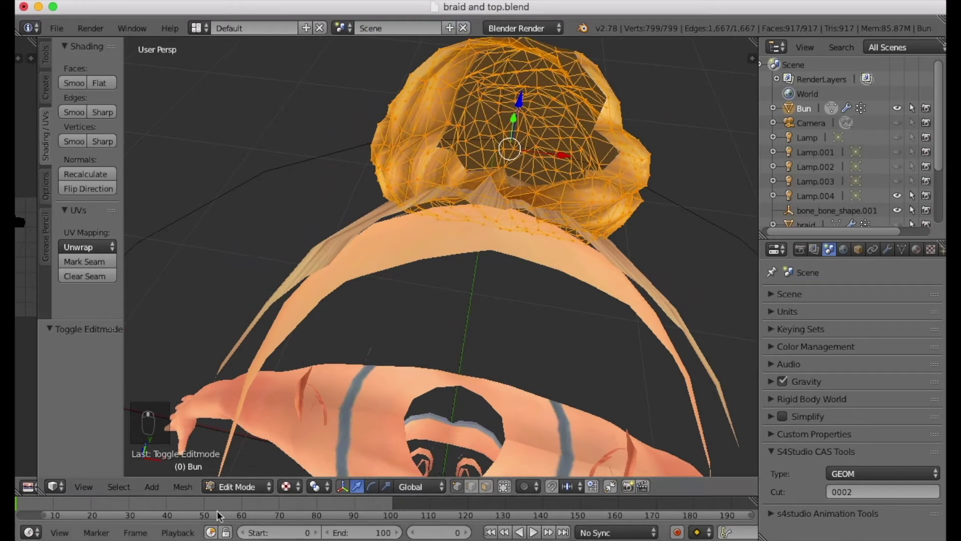
Step: Hide s4studio_mesh_2 and merge five vertices at the peak of the gap in the bun's underside edge
scroll(943, 198, down, 5)
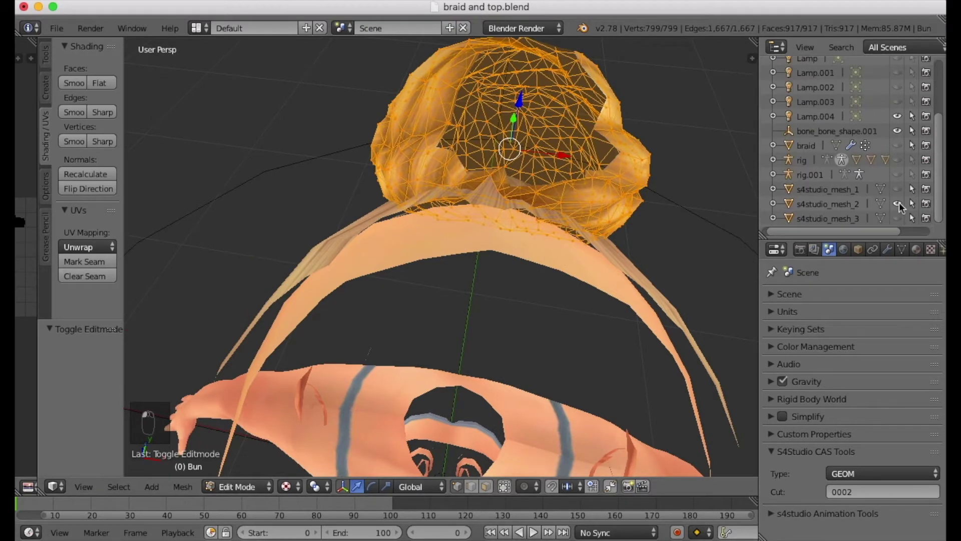
middle_drag(661, 240, 503, 245)
key(a)
mouse_move(504, 200)
middle_down()
mouse_move(483, 240)
mouse_move(487, 197)
middle_up()
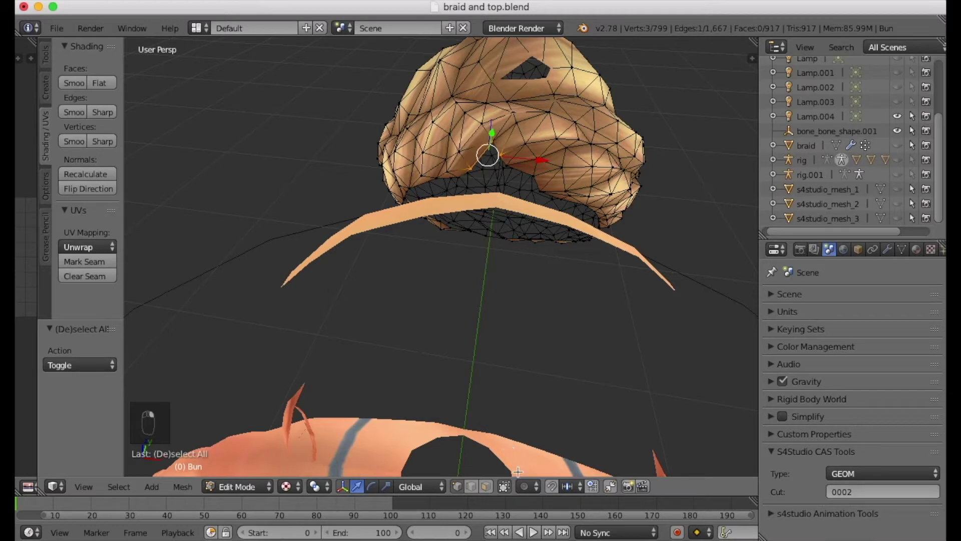
click(508, 486)
middle_drag(499, 200, 526, 332)
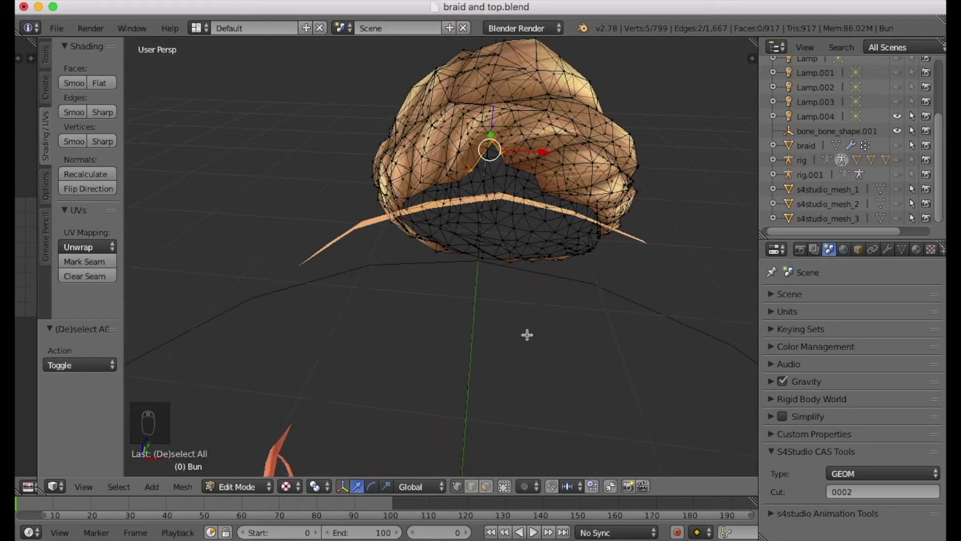
key(alt+m)
click(521, 380)
key(a)
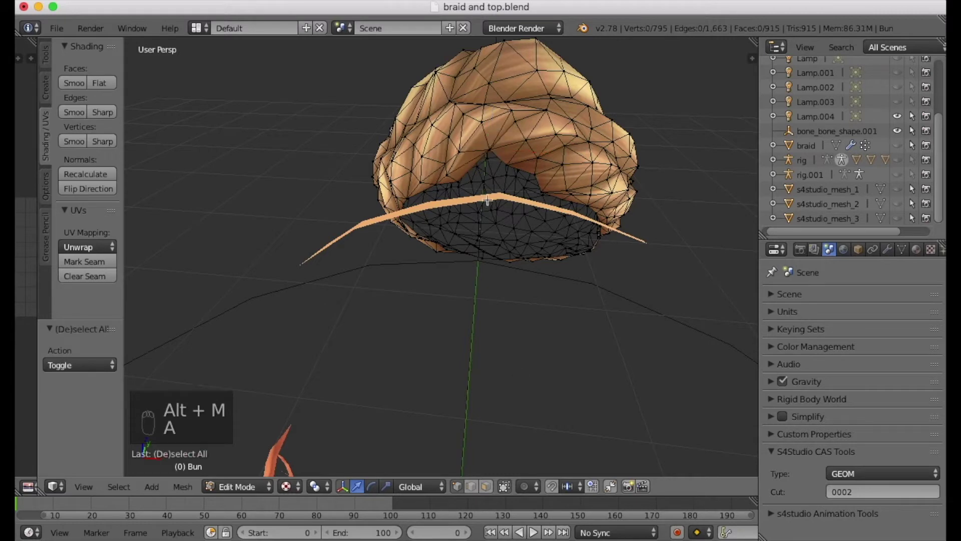
Step: Try to merge two vertices on the edge of the gap beneath the bun
middle_drag(493, 261, 454, 195)
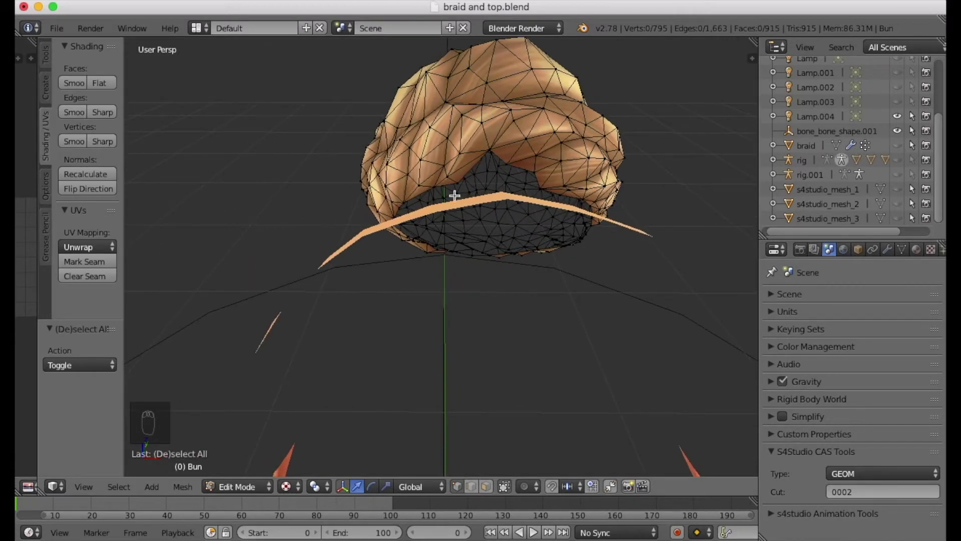
key(alt+m)
click(512, 193)
middle_drag(535, 203, 501, 240)
key(super+z)
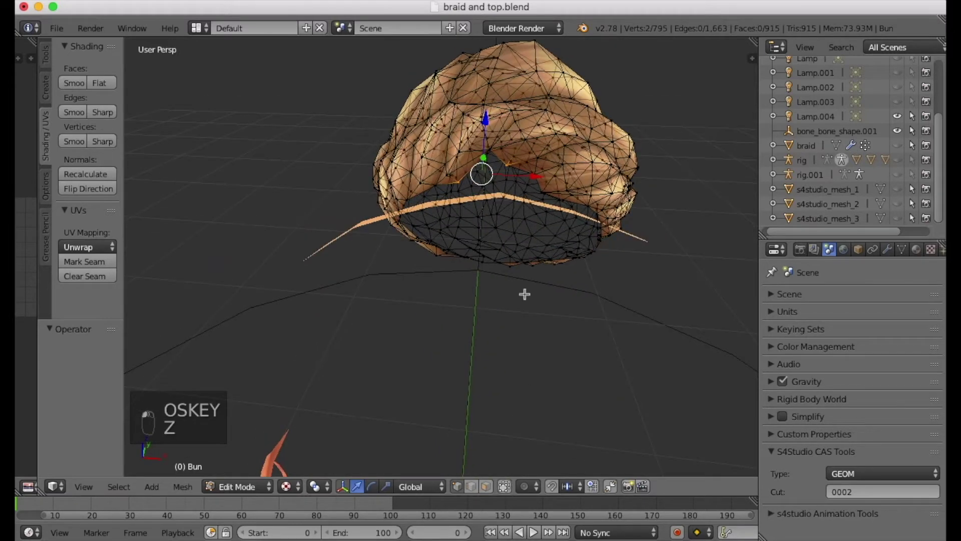
Step: Merge three vertices along the edge of the gap beneath the bun, and clear the selection
key(c)
middle_drag(514, 470, 507, 404)
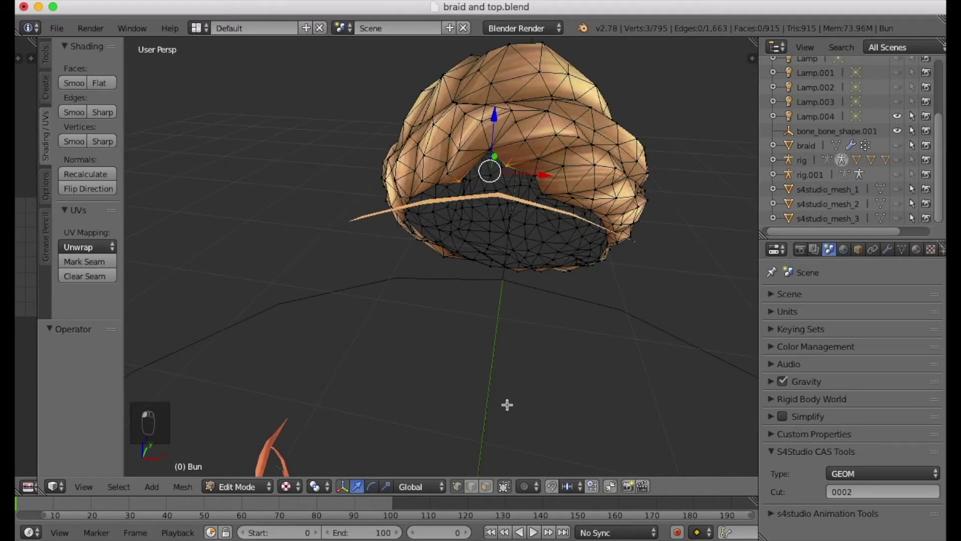
key(alt+m)
click(505, 401)
key(a)
scroll(487, 324, down, 4)
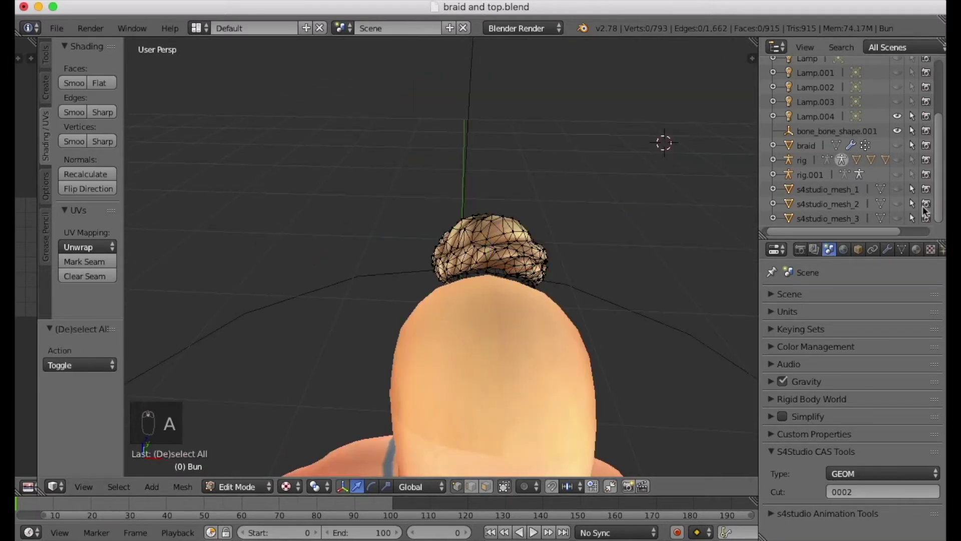
Step: Show s4studio_mesh_2 again and leave the bun's Edit Mode for Object Mode
click(897, 204)
mouse_move(562, 284)
middle_down()
mouse_move(569, 301)
mouse_move(564, 287)
mouse_move(410, 241)
mouse_move(410, 296)
middle_up()
click(237, 486)
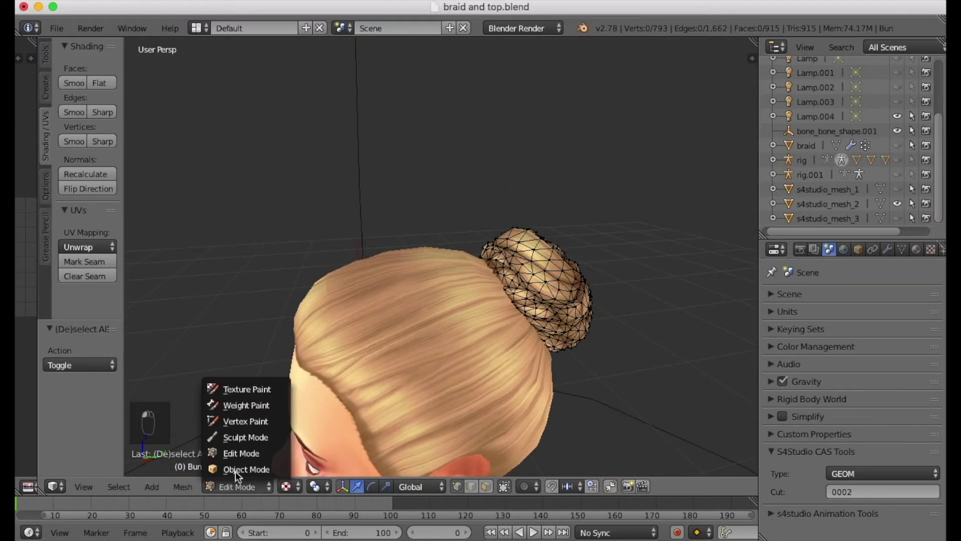
click(280, 437)
mouse_move(291, 374)
middle_down()
mouse_move(332, 356)
mouse_move(408, 361)
mouse_move(595, 334)
mouse_move(485, 369)
mouse_move(504, 353)
mouse_move(571, 377)
mouse_move(311, 393)
mouse_move(197, 385)
mouse_move(604, 372)
mouse_move(272, 487)
middle_up()
click(272, 487)
click(265, 471)
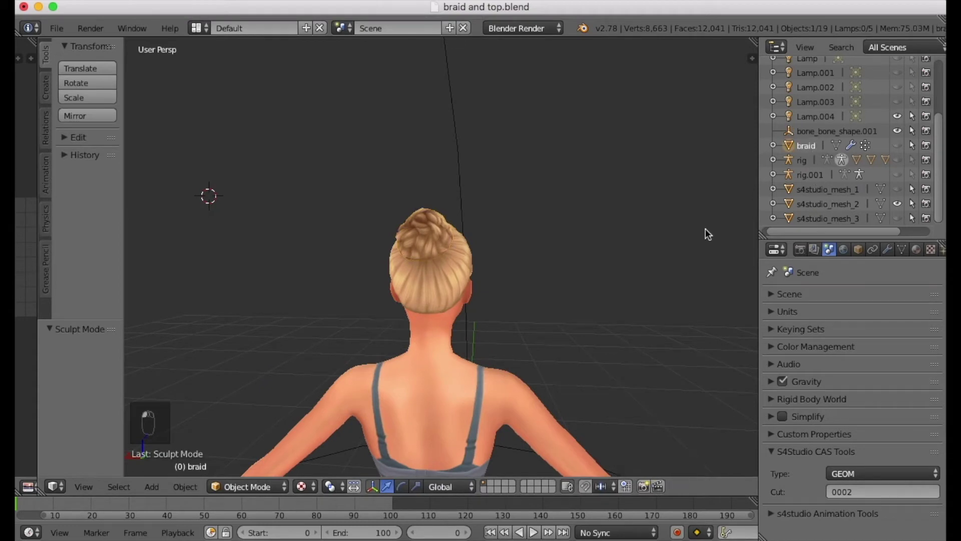
Step: Make the braid object visible and enter Edit Mode on it
click(897, 145)
middle_drag(551, 301, 553, 322)
middle_drag(448, 413, 501, 320)
click(247, 486)
click(246, 448)
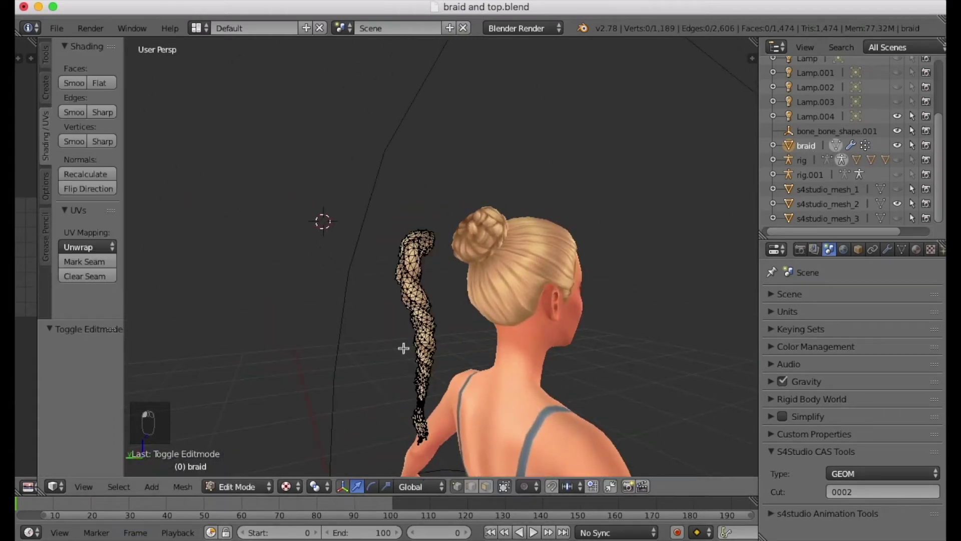
Step: Duplicate the whole braid mesh, move the copy 0.085 along Y and separate it into its own object
key(a)
key(shift+d)
click(404, 348)
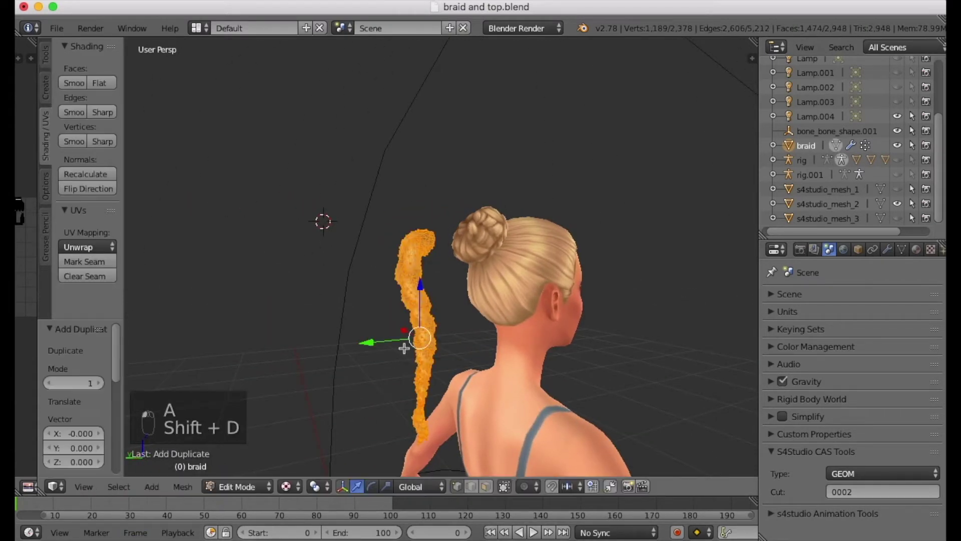
key(g)
key(y)
click(326, 355)
key(p)
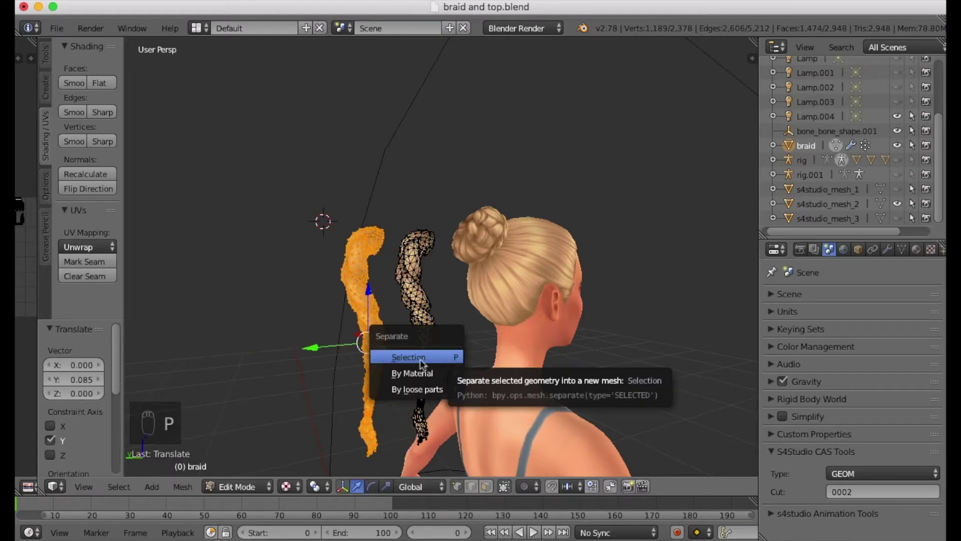
click(423, 356)
Step: Rename the separated braid copy to braid backup and hide it
double_click(819, 160)
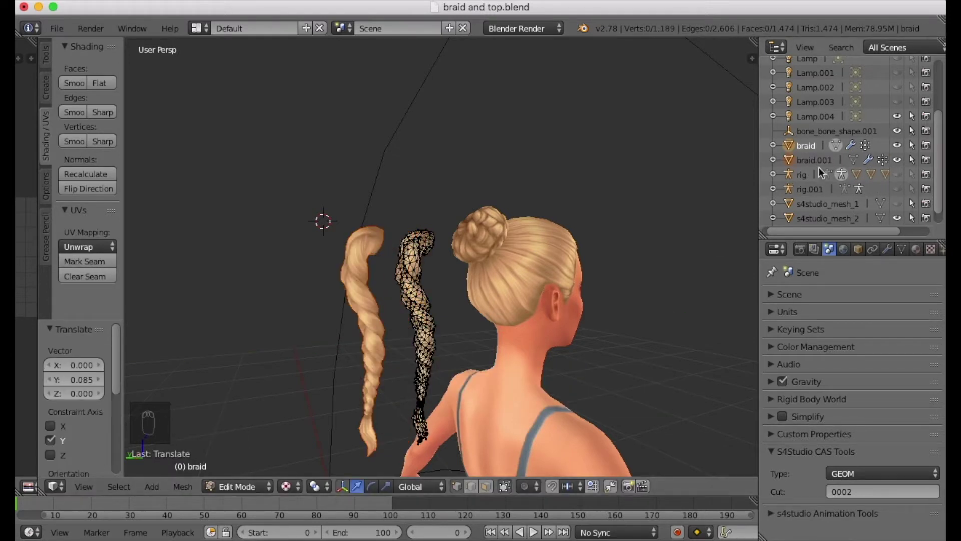
key(ctrl+BackSpace)
key(ctrl+BackSpace)
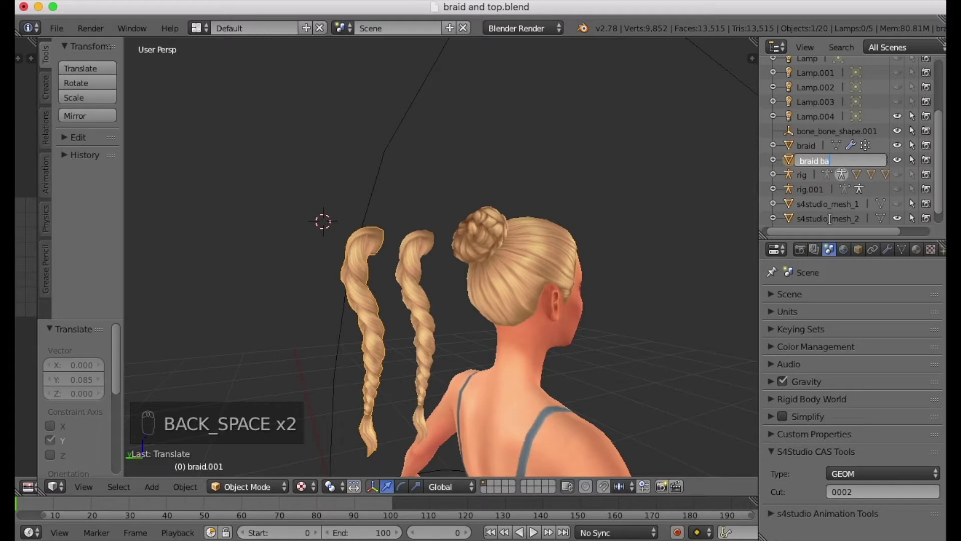
click(897, 160)
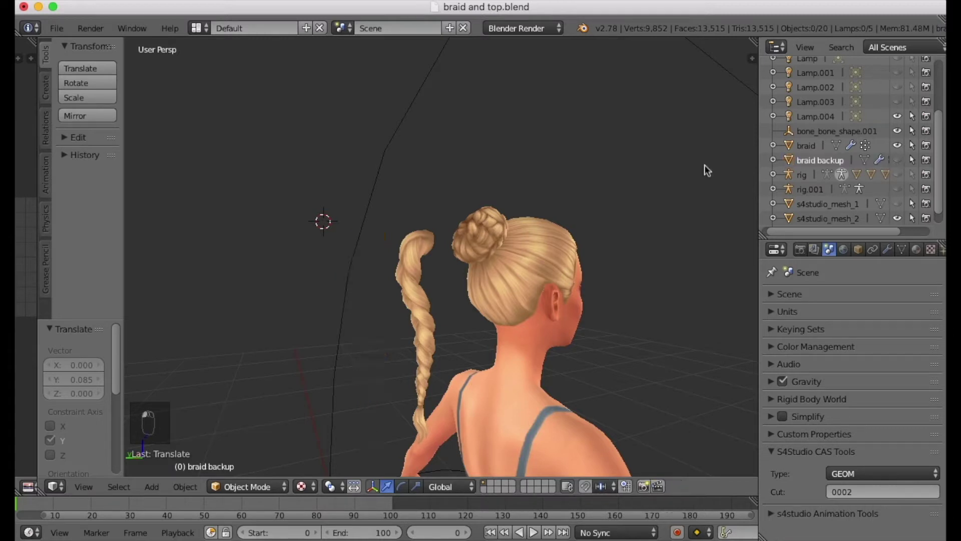
Step: Select the original braid in Edit Mode and move its whole mesh along Y up to the bun
click(799, 145)
middle_drag(296, 461, 500, 385)
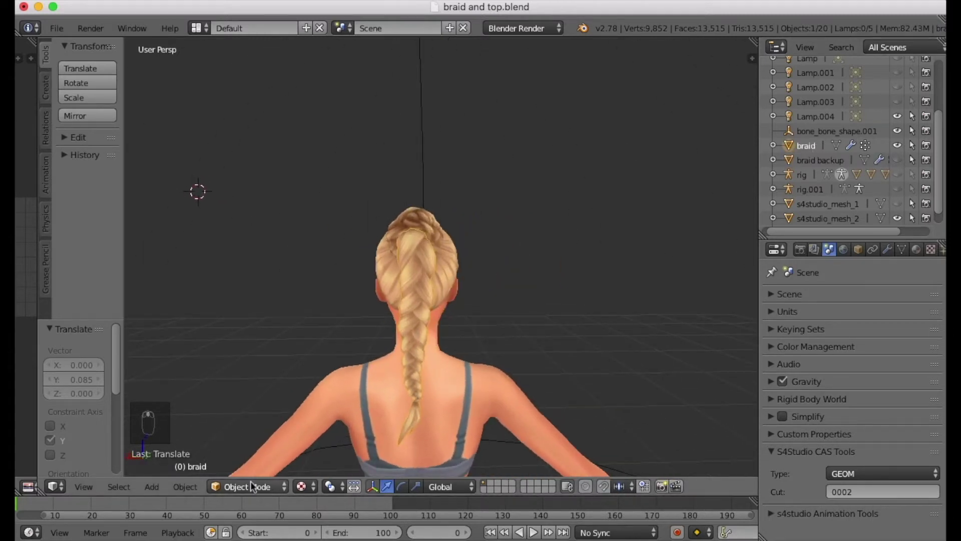
click(247, 487)
click(240, 463)
middle_drag(398, 384, 493, 365)
middle_drag(524, 472, 317, 375)
key(a)
key(g)
key(y)
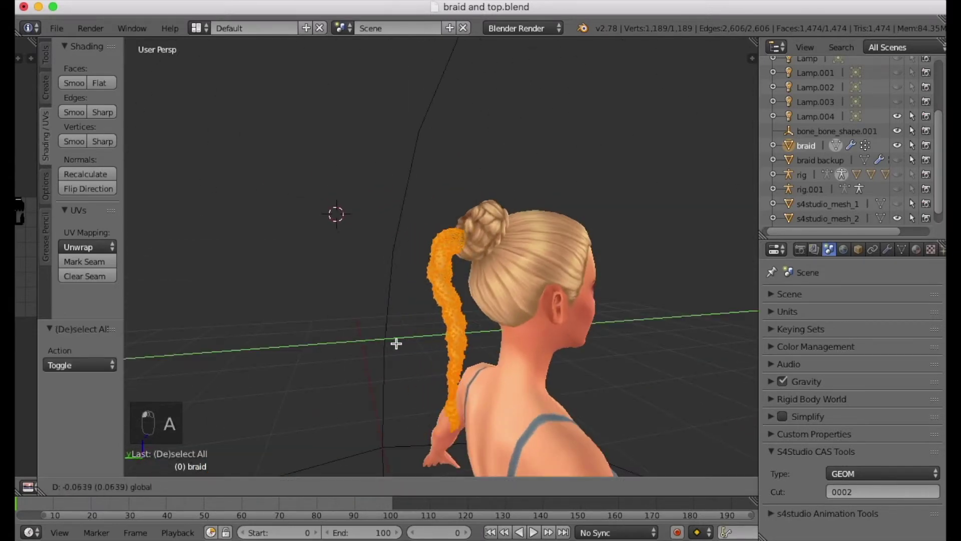
click(418, 341)
Step: Move the braid -0.022 along Z and -0.003 along Y to sit below the bun
middle_drag(421, 343, 733, 330)
key(g)
key(z)
click(473, 283)
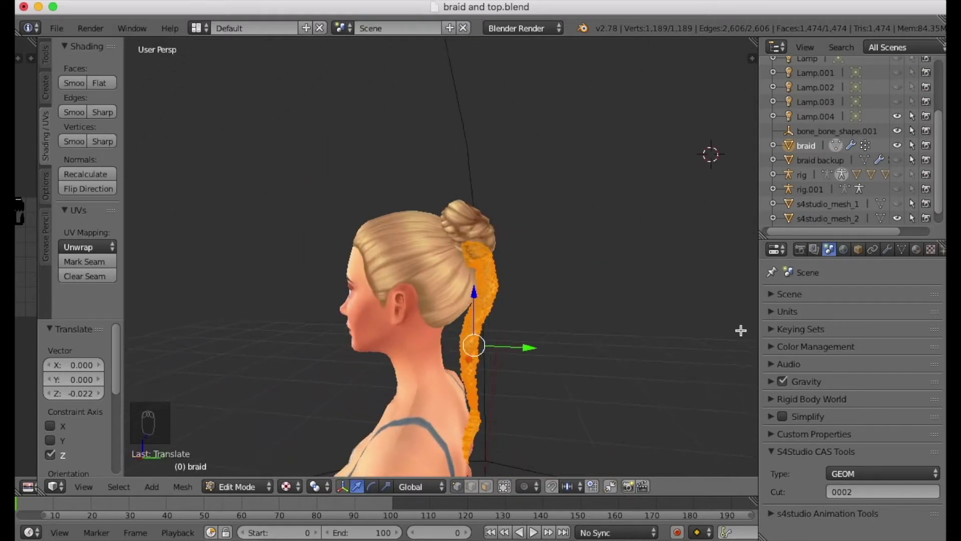
key(g)
key(y)
click(531, 344)
middle_drag(532, 344, 436, 337)
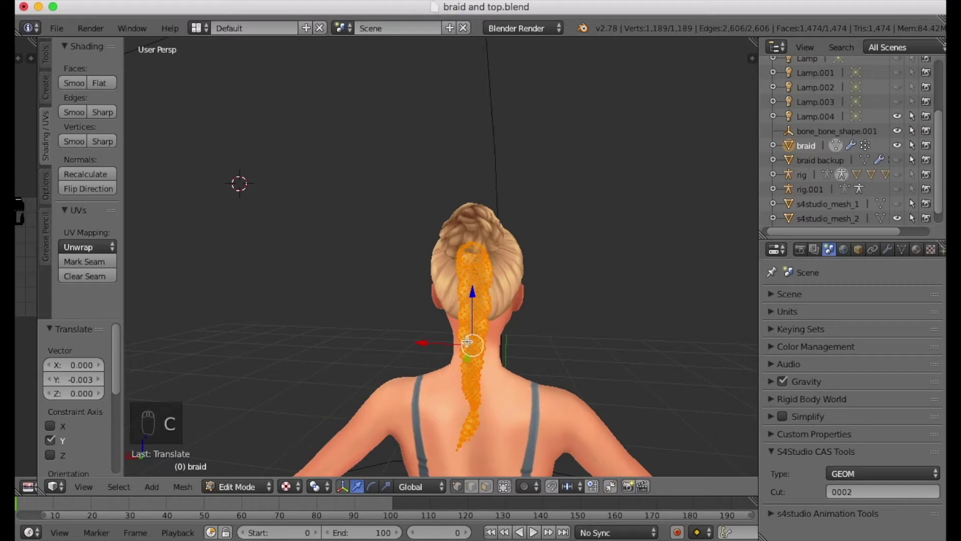
Step: Clear the selection and select the linked strand pieces that form the upper section of the braid
key(a)
middle_drag(436, 343, 552, 388)
key(l)
key(l)
key(l)
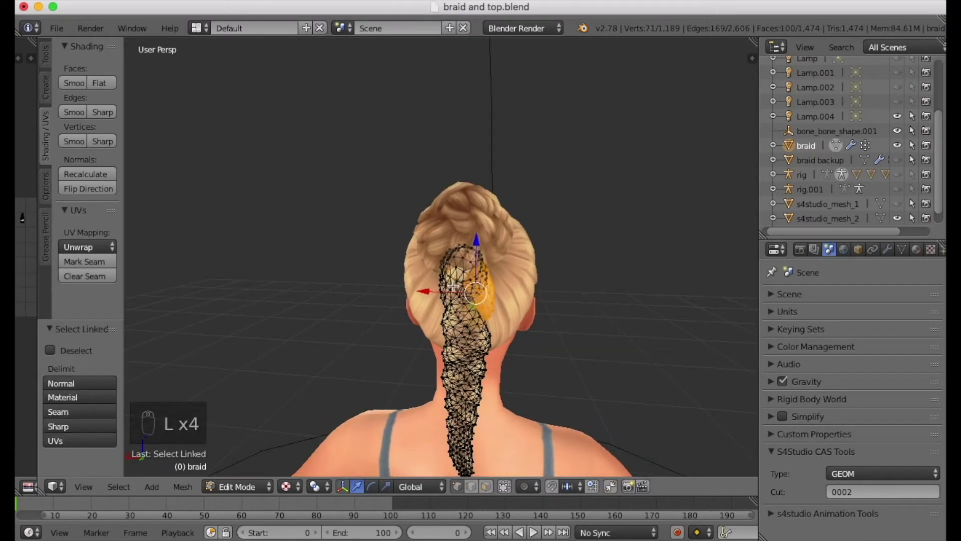
key(l)
key(l)
key(l)
middle_drag(482, 282, 465, 291)
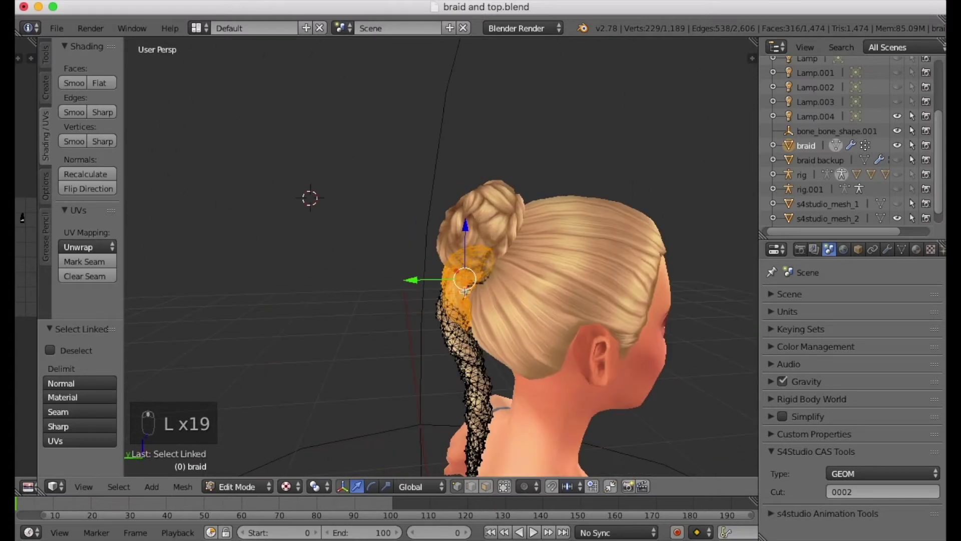
middle_drag(381, 295, 519, 275)
key(l)
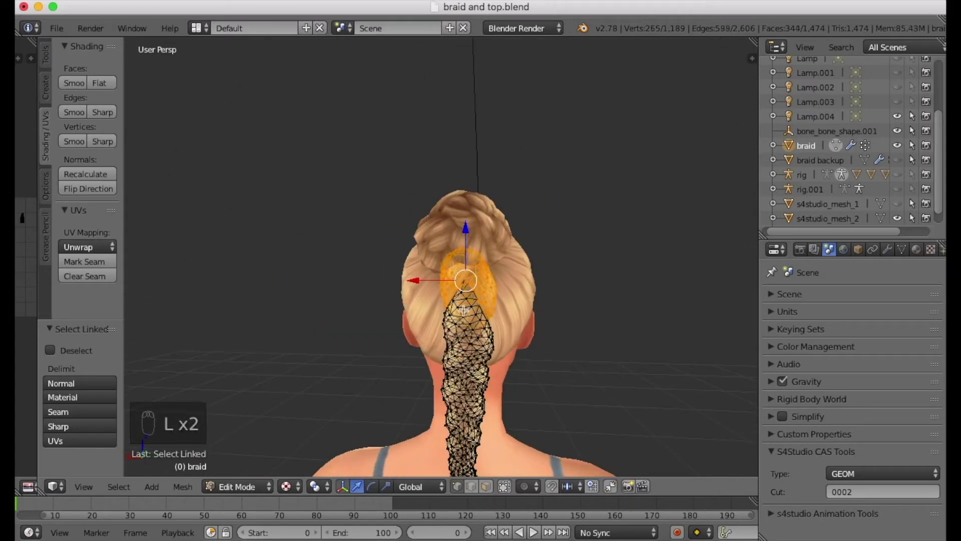
key(l)
middle_drag(456, 310, 543, 326)
middle_drag(486, 324, 537, 309)
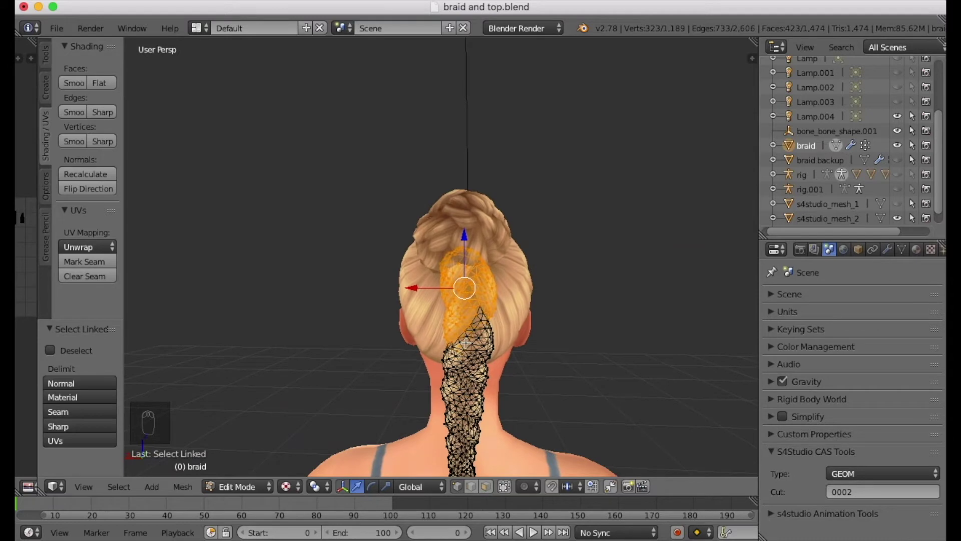
Step: Scale the selected upper braid pieces by 1.432 along X, and clear the selection
key(s)
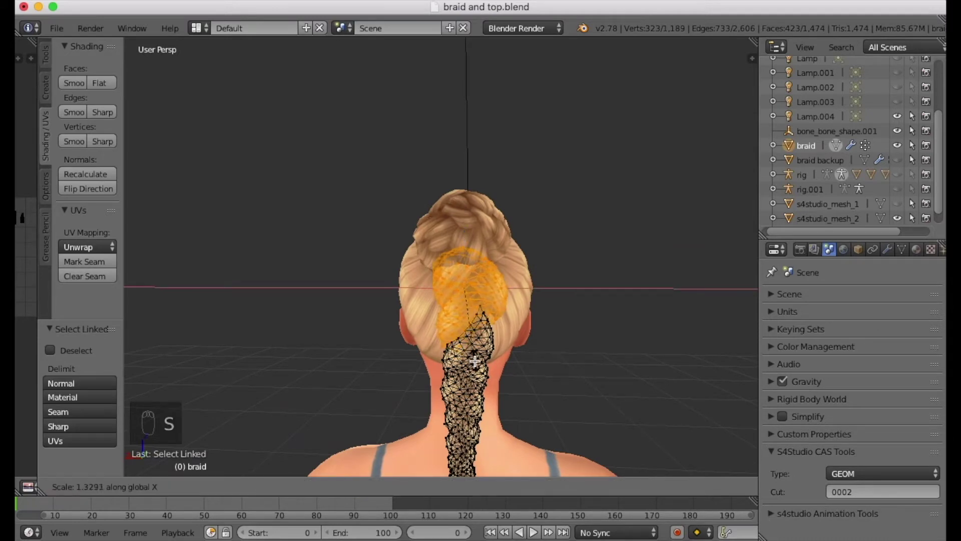
click(475, 366)
middle_drag(474, 367, 549, 373)
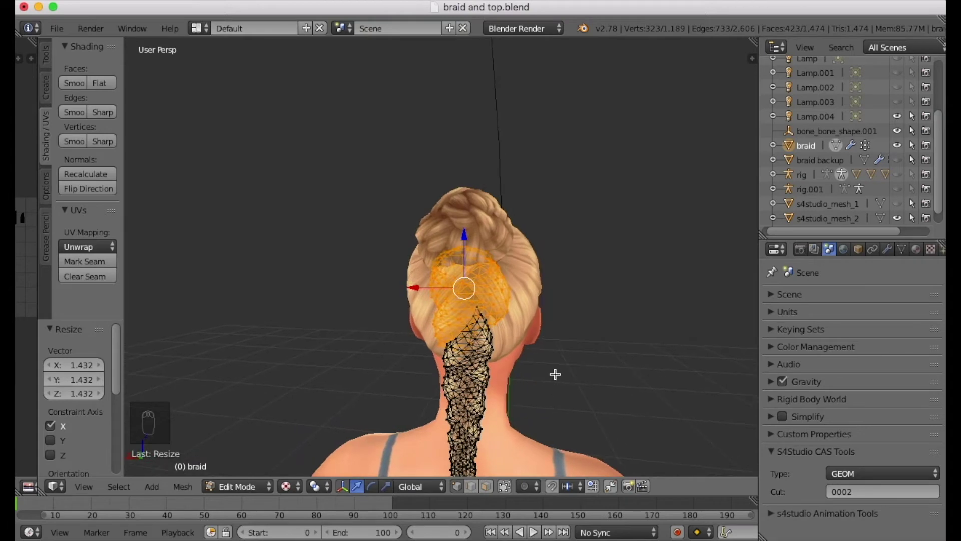
key(a)
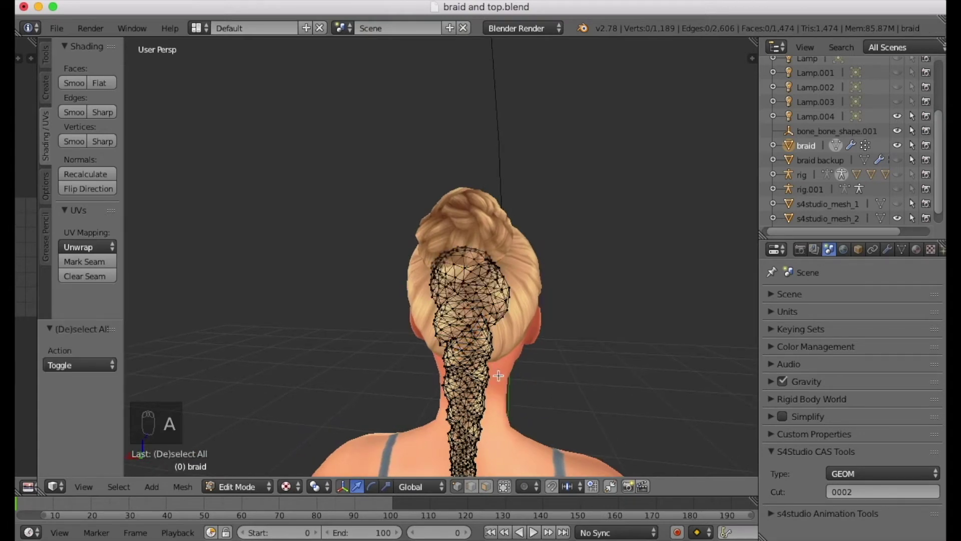
Step: Select all linked strand pieces of the lower braid, from below the widened upper section down to the loose tail
middle_drag(493, 364, 503, 472)
click(504, 487)
scroll(521, 386, up, 3)
middle_drag(525, 389, 501, 456)
click(505, 487)
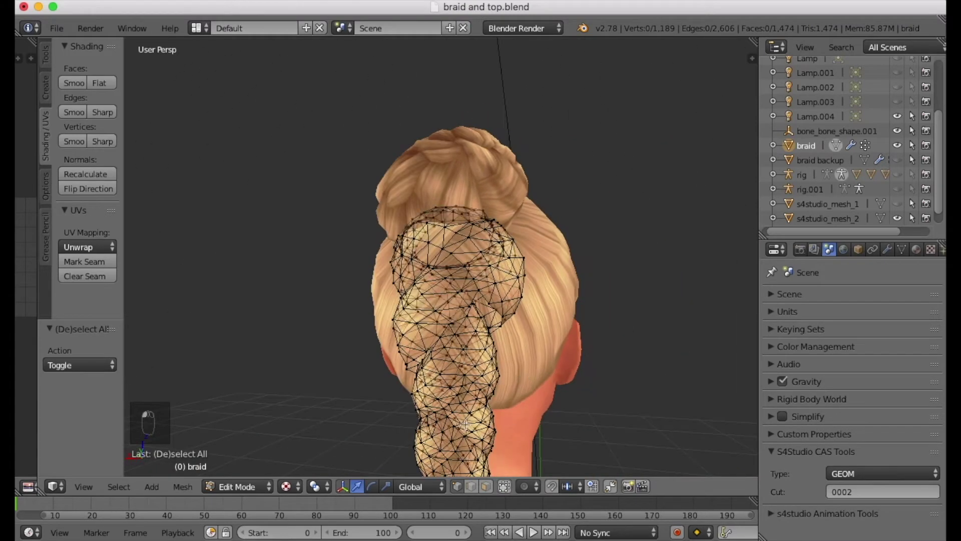
middle_drag(480, 408, 530, 406)
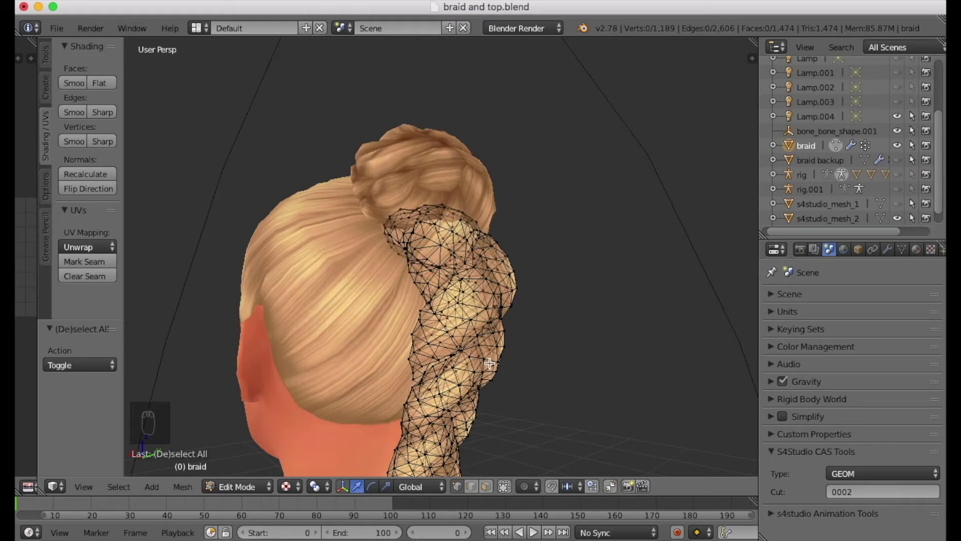
key(l)
key(l)
key(l)
key(l)
key(l)
key(l)
key(l)
key(l)
key(l)
key(l)
key(l)
key(l)
key(l)
key(l)
key(l)
key(l)
key(l)
key(l)
key(l)
key(l)
scroll(525, 425, down, 6)
scroll(549, 459, up, 8)
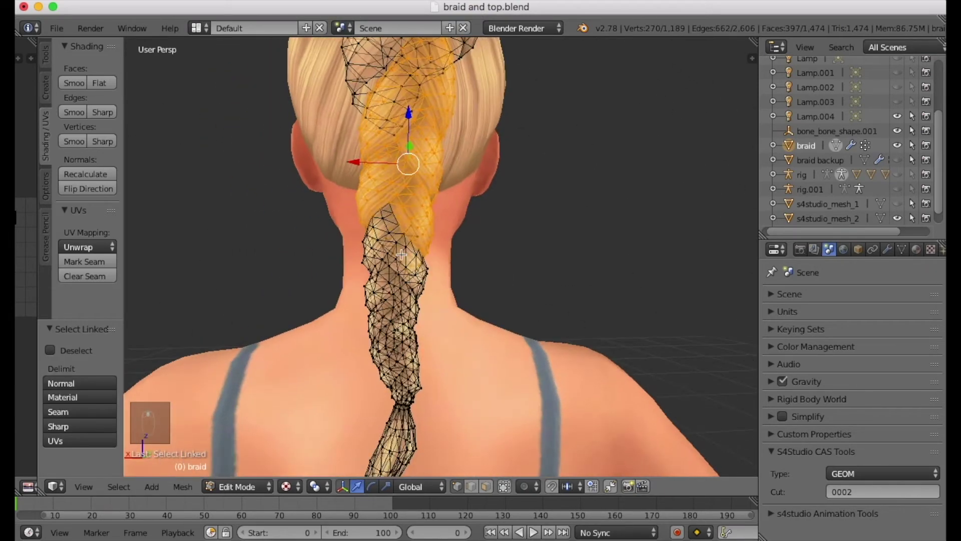
key(l)
key(l)
key(l)
key(l)
key(l)
key(l)
key(l)
key(l)
key(l)
key(l)
key(l)
key(l)
key(l)
key(l)
key(l)
key(l)
key(l)
key(l)
key(l)
key(l)
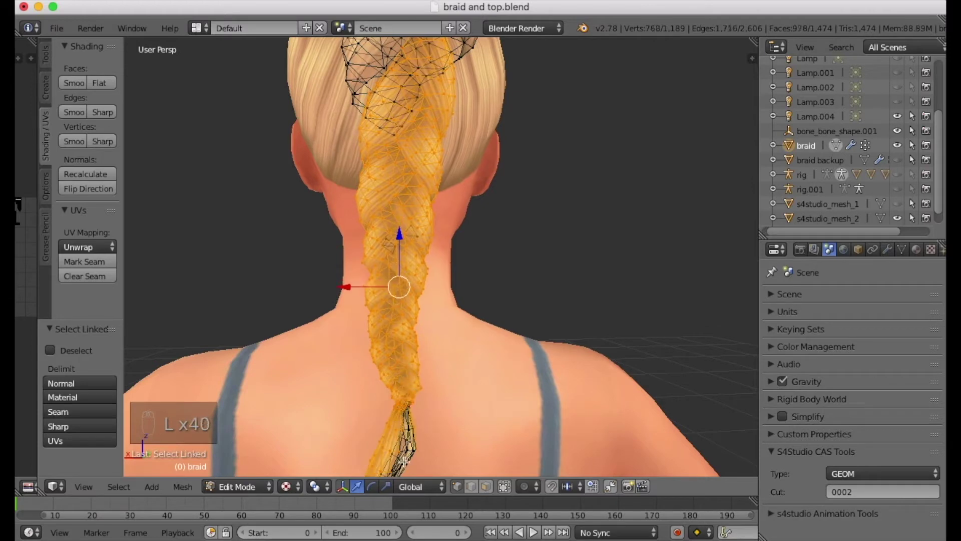
scroll(455, 420, down, 5)
scroll(433, 402, up, 5)
key(l)
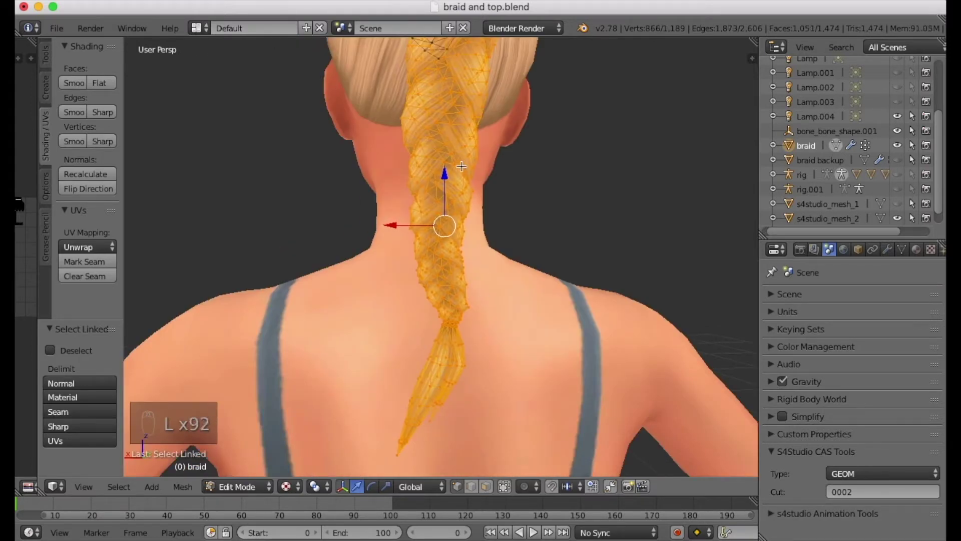
Step: Shift the selected lower braid slightly along Z and X under the upper pieces, finishing with a 0.004 move along Z
scroll(494, 165, down, 5)
middle_drag(493, 168, 490, 206)
scroll(485, 69, up, 5)
middle_drag(557, 227, 540, 205)
drag(453, 400, 453, 414)
drag(397, 453, 406, 453)
drag(463, 414, 461, 407)
mouse_move(603, 373)
middle_down()
mouse_move(465, 377)
mouse_move(584, 372)
middle_up()
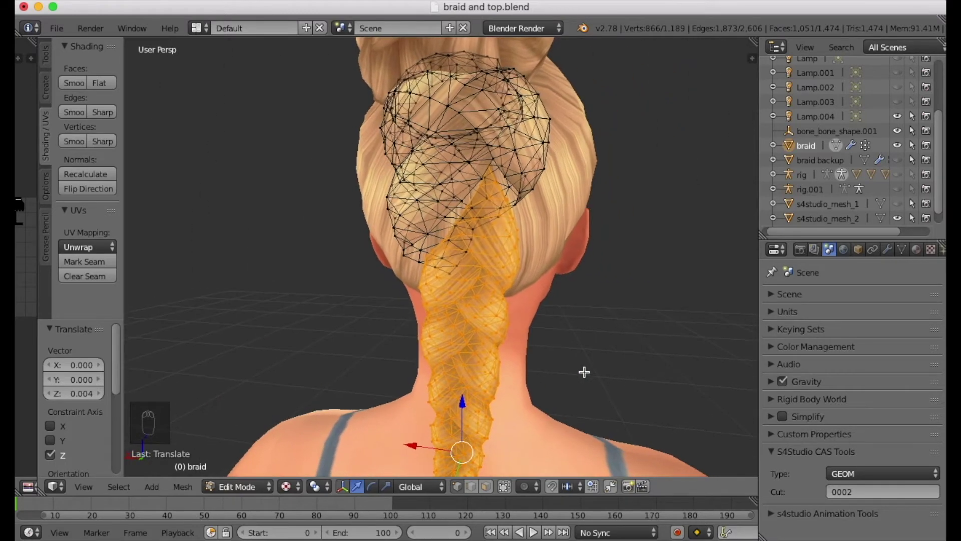
Step: Select only the two linked strand pieces directly below the widened upper section and scale them about 1.192 along X
key(a)
key(l)
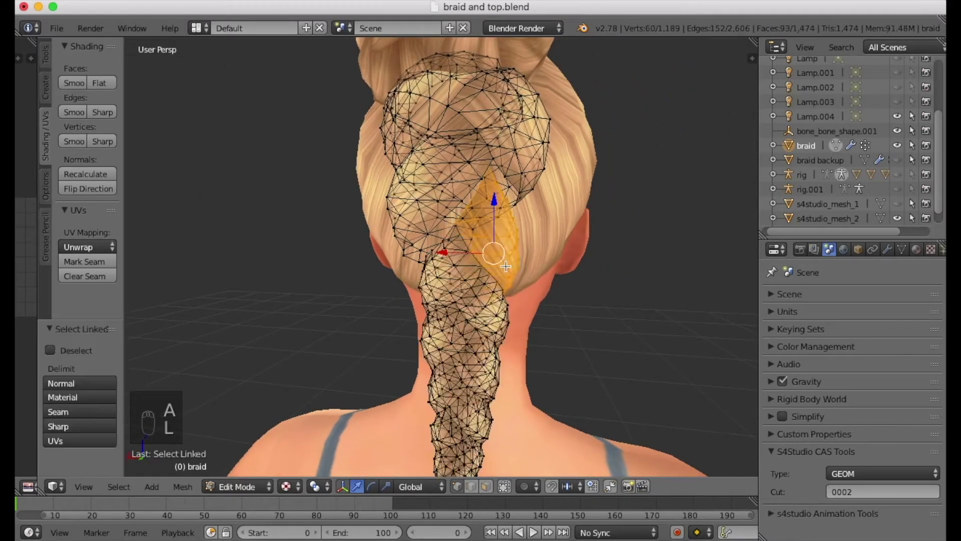
key(l)
middle_drag(577, 285, 557, 297)
key(s)
key(x)
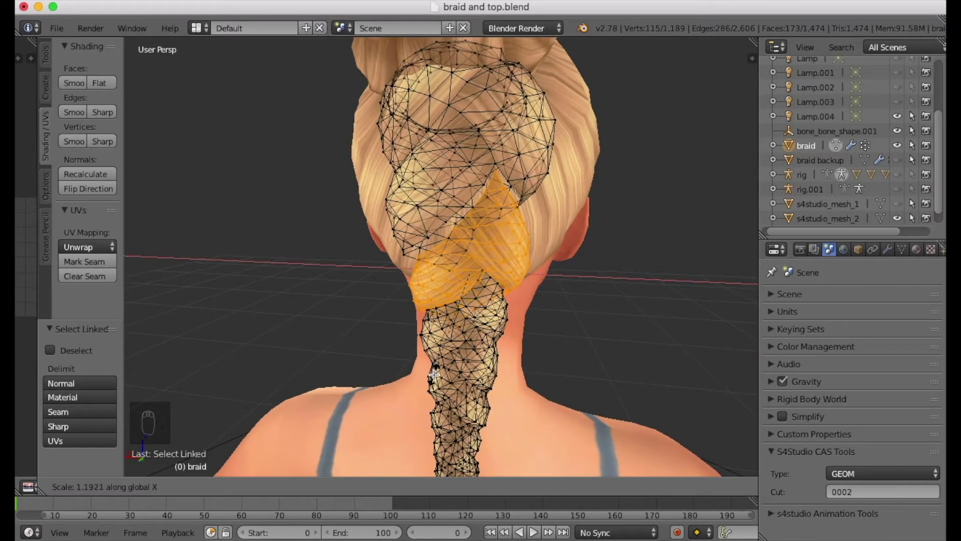
click(433, 374)
Step: Move the two selected strand pieces along Z to meet the upper section, and clear the selection
key(g)
key(z)
click(471, 217)
middle_drag(471, 216, 447, 126)
key(a)
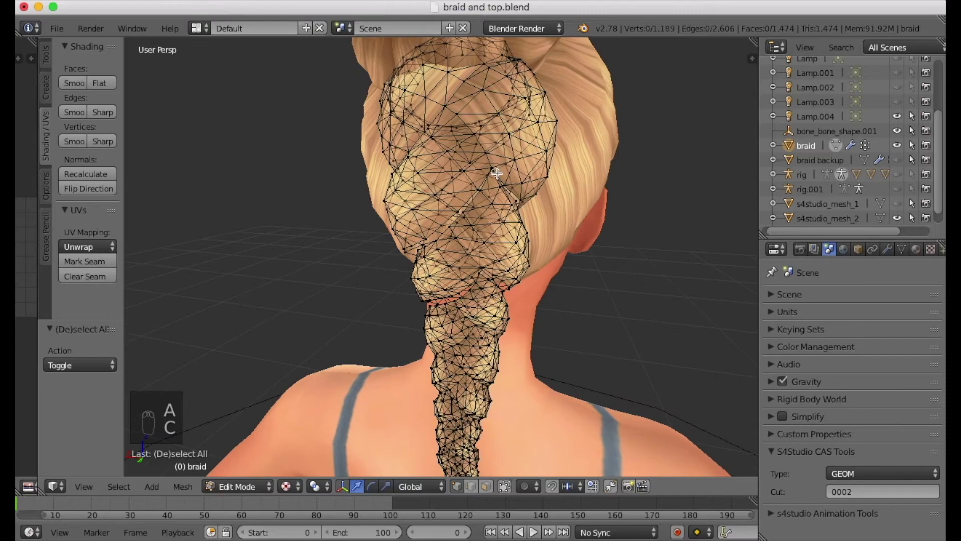
Step: Merge three neighbouring vertices where the two rescaled strands meet the upper braid, and clear the selection
middle_drag(471, 170, 451, 166)
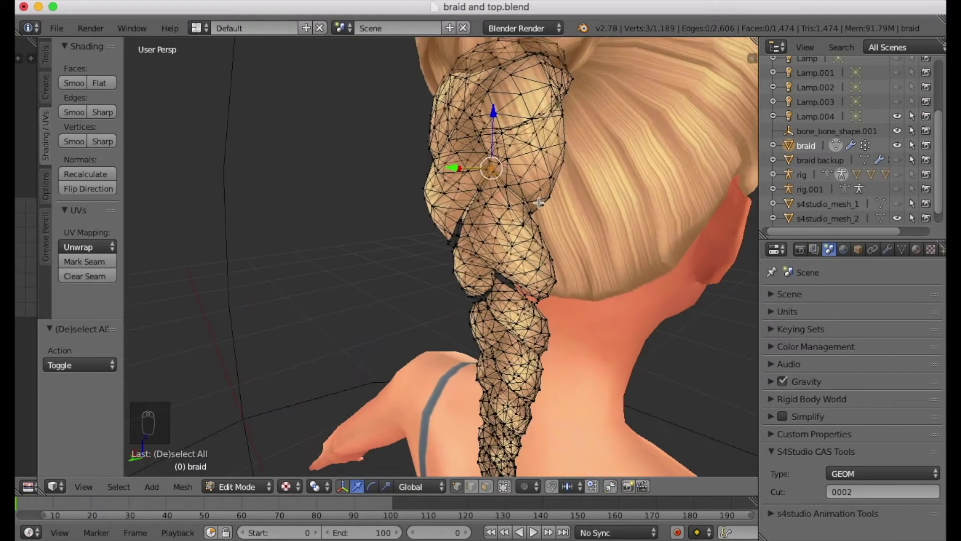
key(alt+m)
click(518, 203)
middle_drag(518, 203, 509, 191)
key(a)
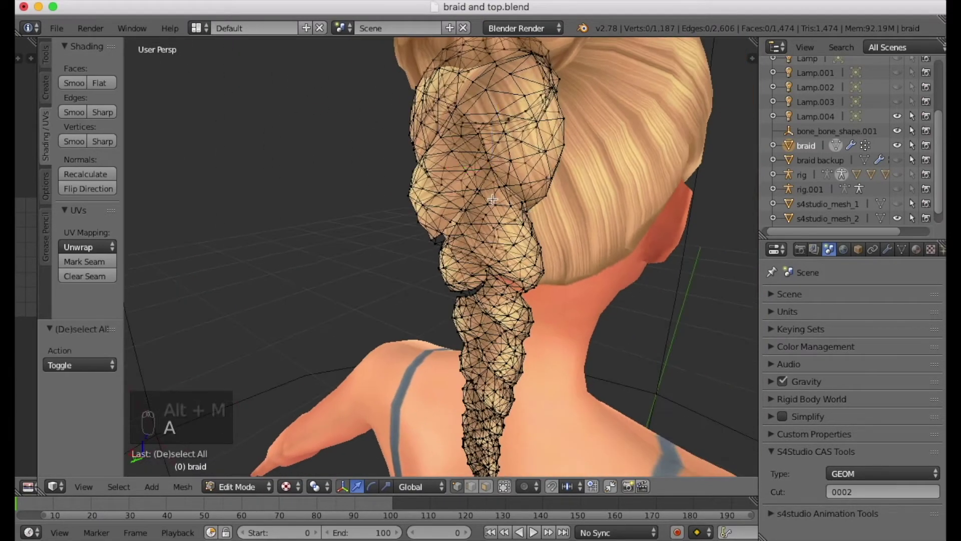
Step: Circle-select and merge further groups of neighbouring vertices along the seam between the upper braid strands and the rescaled pieces
middle_drag(549, 216, 572, 408)
click(539, 214)
key(a)
click(528, 206)
key(c)
key(alt+m)
key(a)
click(602, 284)
key(alt+m)
click(603, 300)
key(a)
key(alt+m)
key(a)
key(c)
key(alt+m)
key(a)
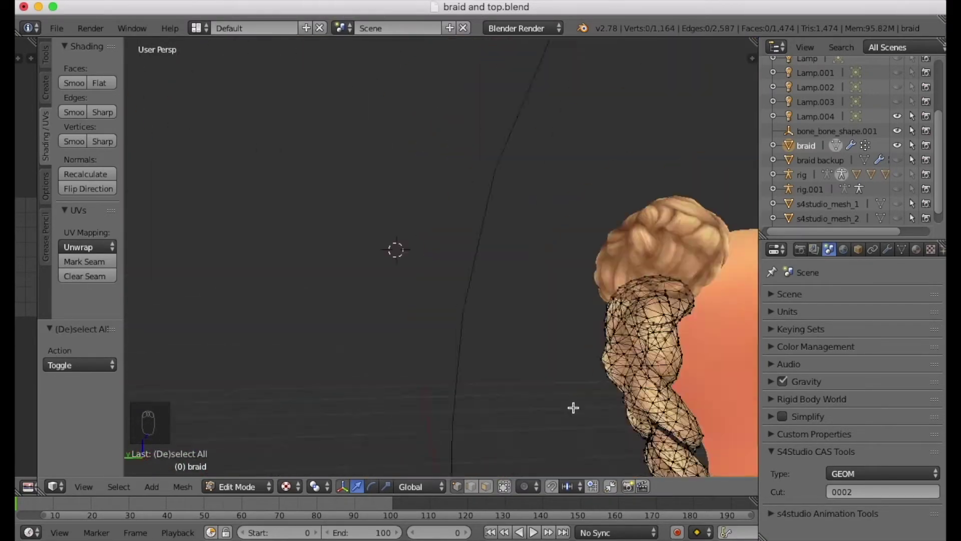
key(c)
key(alt+m)
key(a)
key(c)
key(alt+m)
key(a)
Step: Close the open gap between strands around the side and inner face of the braid by merging its facing vertices
middle_drag(692, 308, 708, 345)
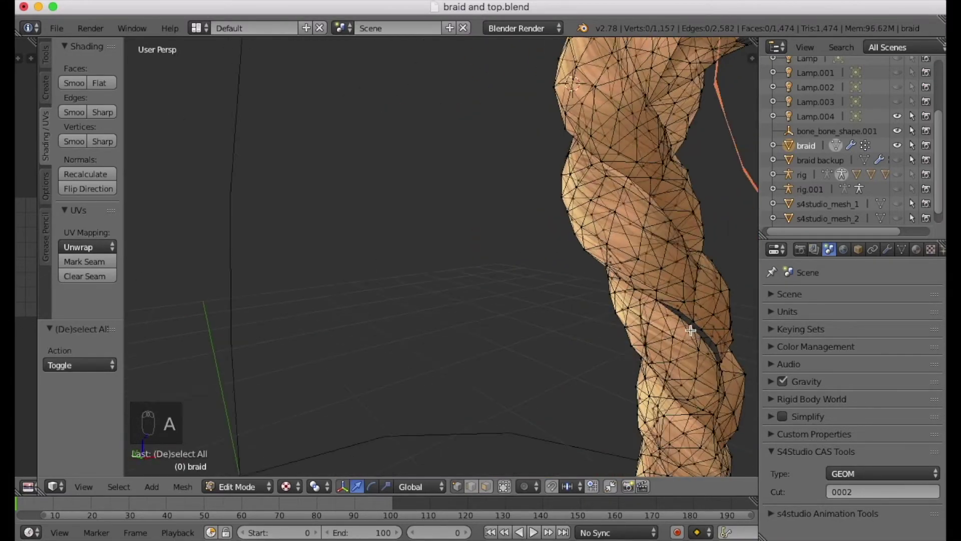
key(alt+m)
key(a)
key(c)
click(629, 360)
key(c)
middle_drag(598, 383, 546, 371)
key(alt+m)
key(a)
key(c)
click(577, 370)
key(alt+m)
key(a)
key(c)
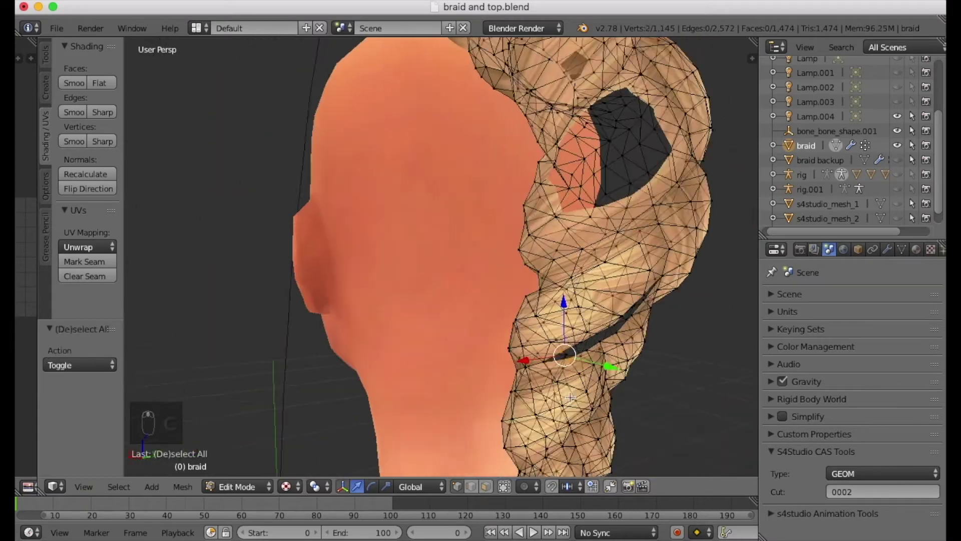
key(alt+m)
click(607, 382)
key(a)
key(c)
key(alt+m)
key(a)
Step: Select the whole braid mesh and scale it by 1.321 along Z
scroll(675, 375, down, 5)
middle_drag(621, 356, 469, 285)
key(z)
key(z)
key(a)
key(a)
key(a)
key(s)
key(z)
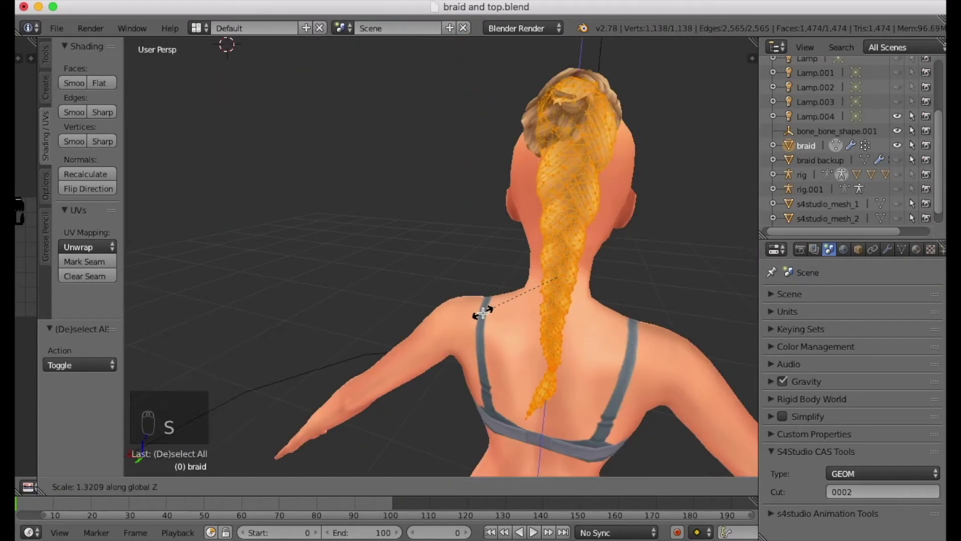
click(482, 313)
Step: Move the whole braid -0.050 and then 0.012 along Z to seat its top under the bun
drag(557, 224, 562, 229)
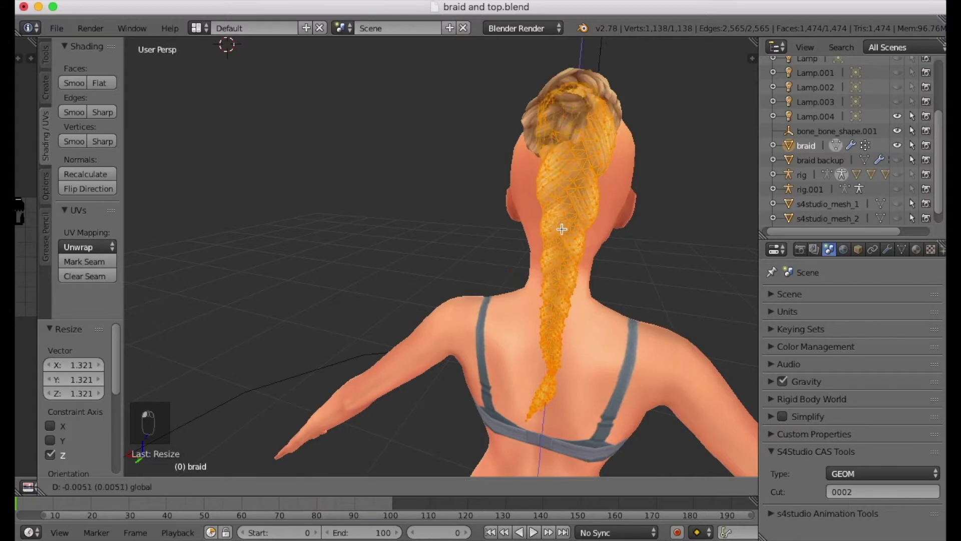
click(555, 258)
middle_drag(555, 258, 523, 262)
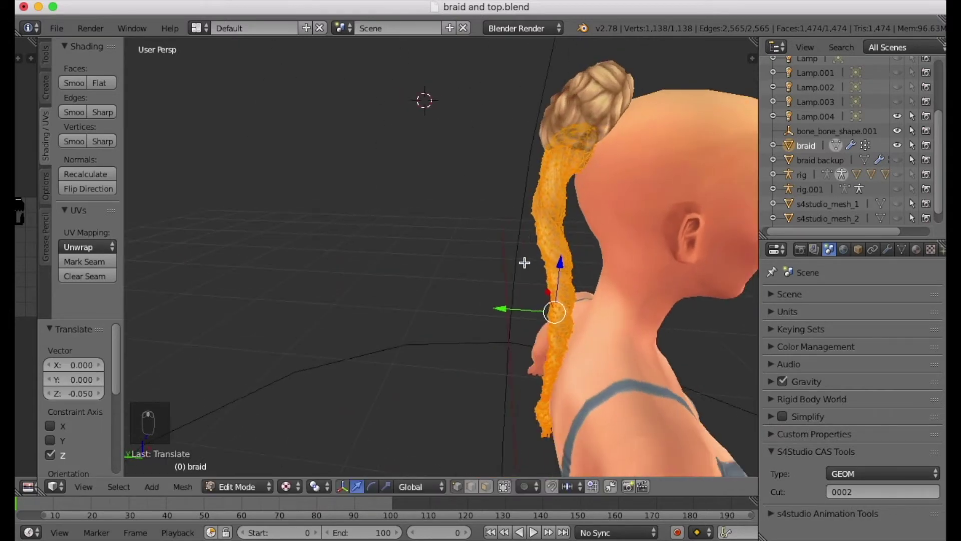
key(g)
key(z)
click(560, 254)
middle_drag(581, 285, 671, 321)
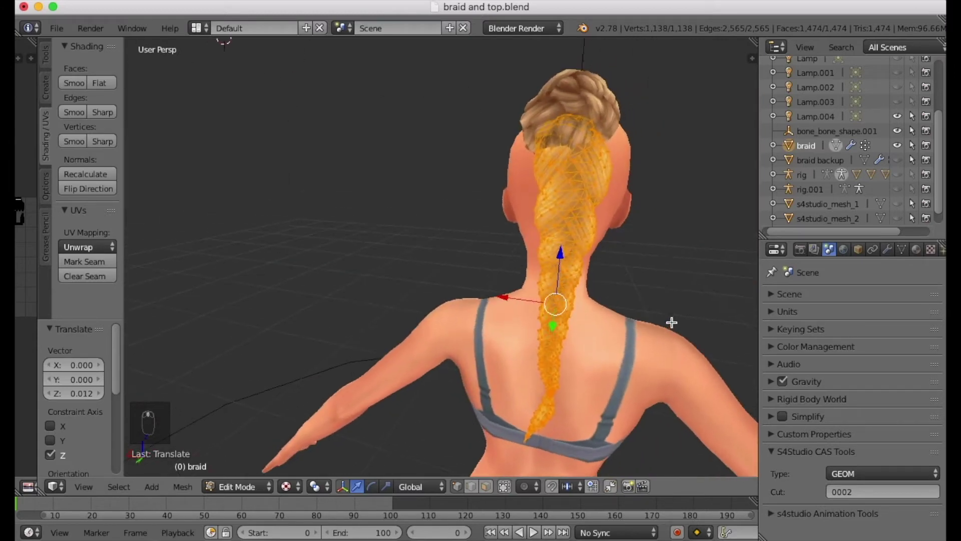
Step: Scale the braid by 1.127 along Z, lower it slightly along Z beneath the bun, and clear the selection
key(s)
key(z)
click(590, 344)
middle_drag(590, 344, 569, 248)
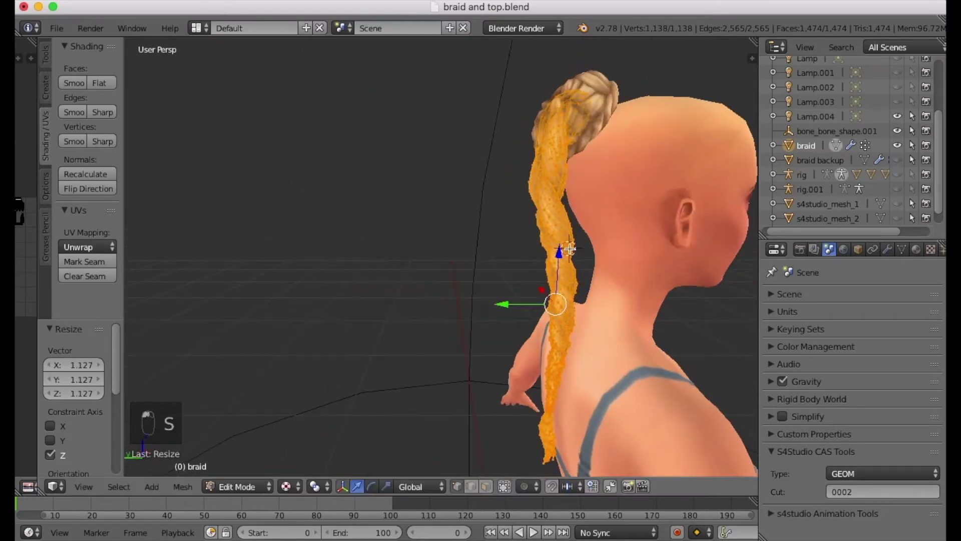
drag(559, 252, 559, 254)
middle_drag(559, 254, 461, 312)
middle_drag(518, 332, 620, 330)
key(a)
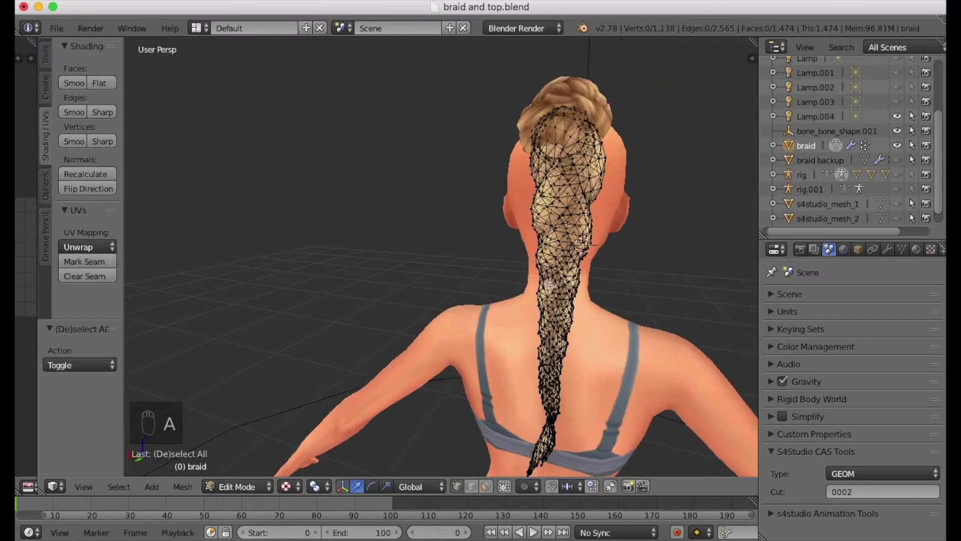
Step: Select the linked strands of the lower braid from the nape down to the tip, leaving the upper braid unselected
key(l)
key(a)
key(l)
key(l)
key(l)
key(l)
key(l)
key(l)
key(l)
key(l)
key(l)
key(l)
key(l)
key(l)
key(l)
key(l)
key(l)
key(l)
key(l)
key(l)
key(l)
key(l)
key(l)
key(l)
key(l)
key(l)
key(l)
key(l)
key(l)
key(l)
key(l)
key(l)
key(l)
key(l)
key(l)
key(l)
key(l)
key(l)
key(l)
key(l)
key(l)
key(l)
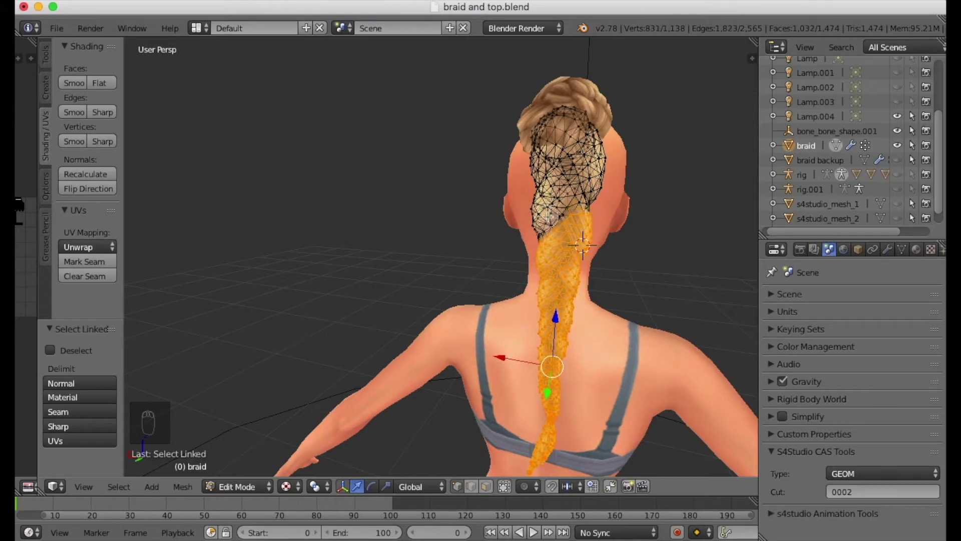
middle_drag(521, 223, 549, 203)
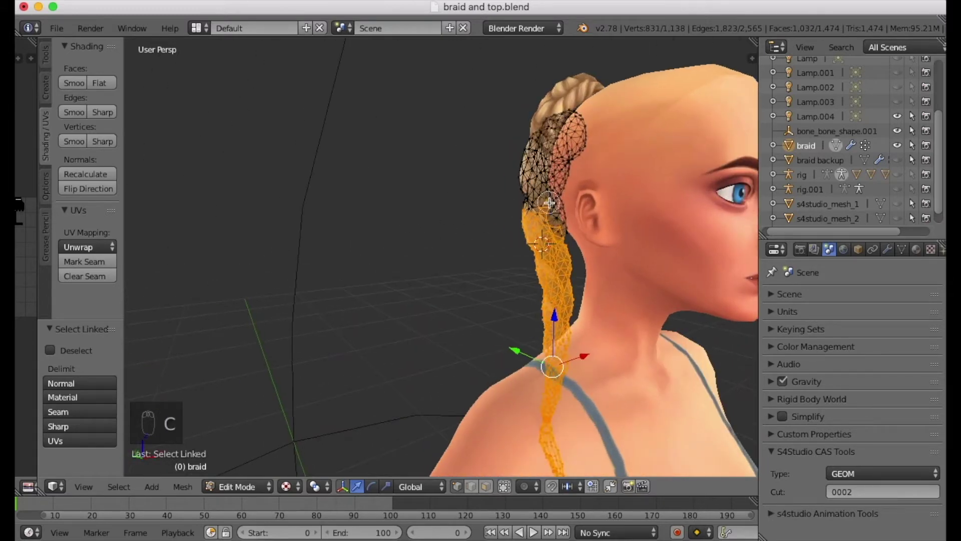
middle_drag(437, 219, 662, 219)
Step: Scale the selected lower braid by 1.206 along Z and move it -0.039 along Z
key(s)
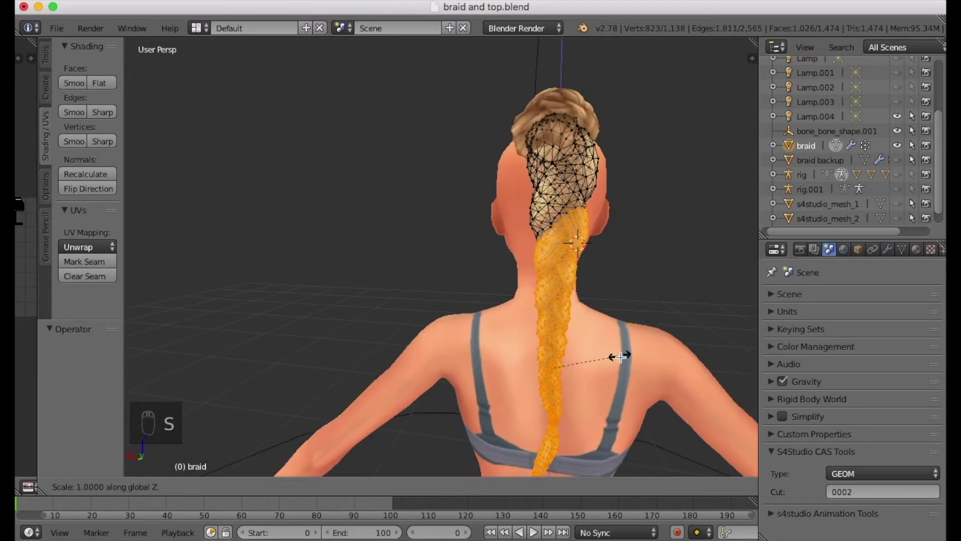
click(634, 357)
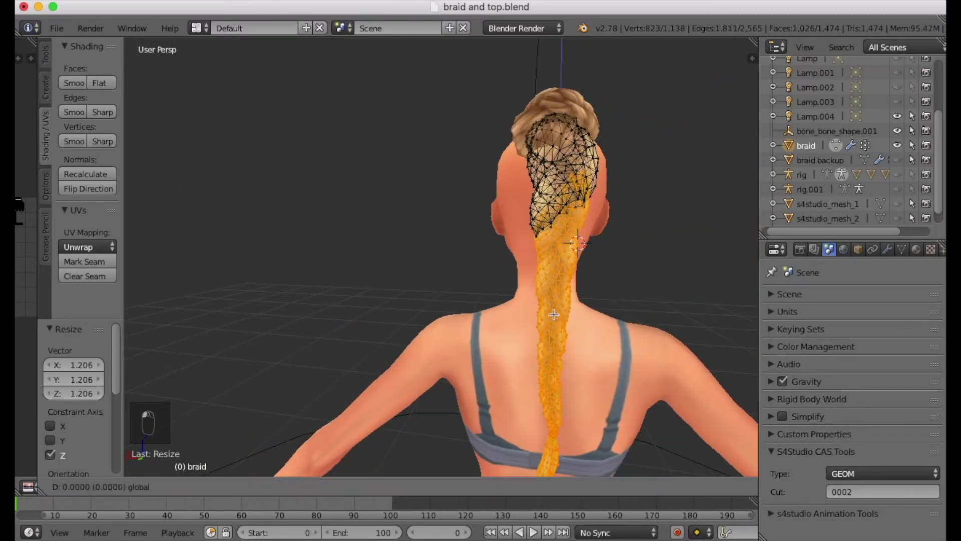
click(556, 342)
middle_drag(556, 342, 576, 336)
Step: Lengthen the lower braid again by scaling it 1.227 along Z and moving it -0.057 along Z
key(z)
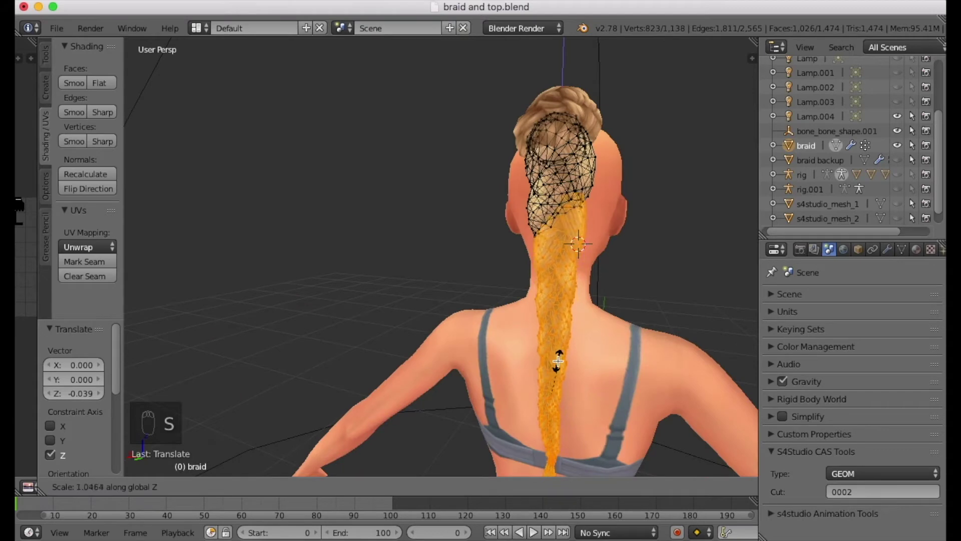
click(566, 357)
key(g)
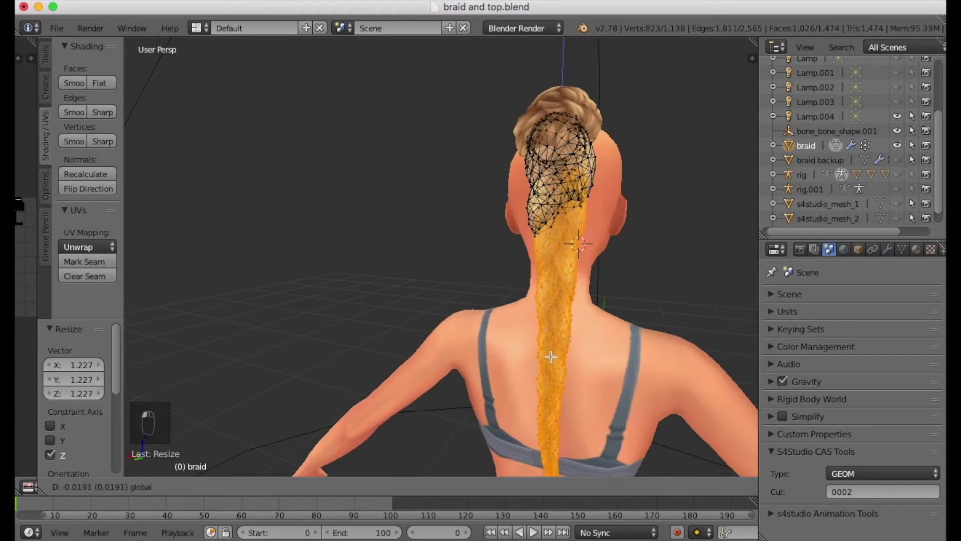
click(554, 386)
Step: Move the lower braid about -0.006 along Z and clear the selection
scroll(555, 386, down, 5)
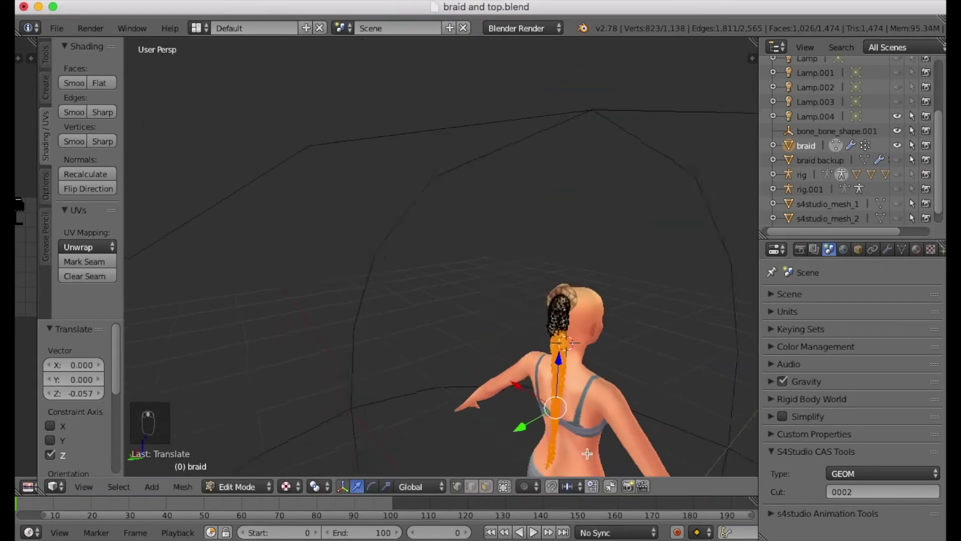
middle_drag(611, 436, 561, 460)
scroll(568, 369, up, 3)
middle_drag(569, 365, 535, 388)
key(g)
key(z)
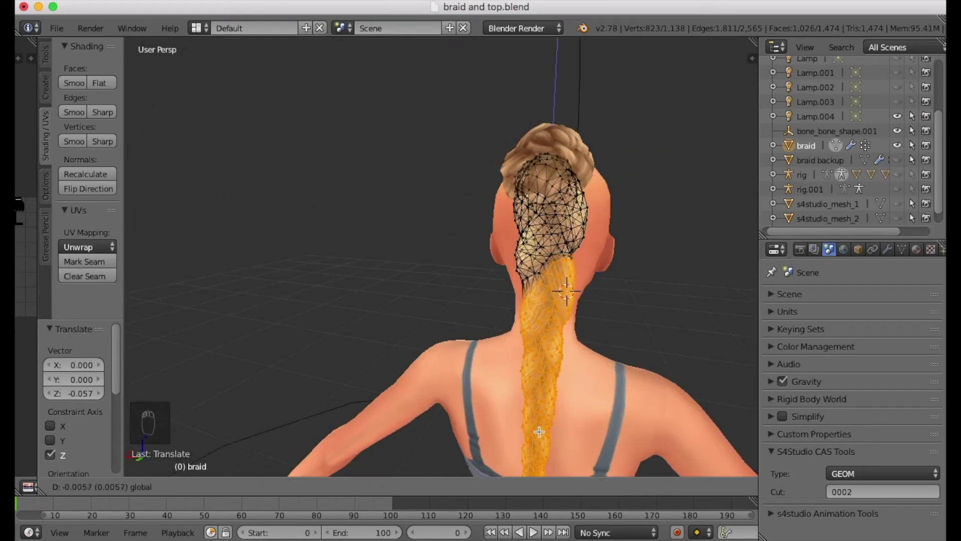
click(539, 432)
key(a)
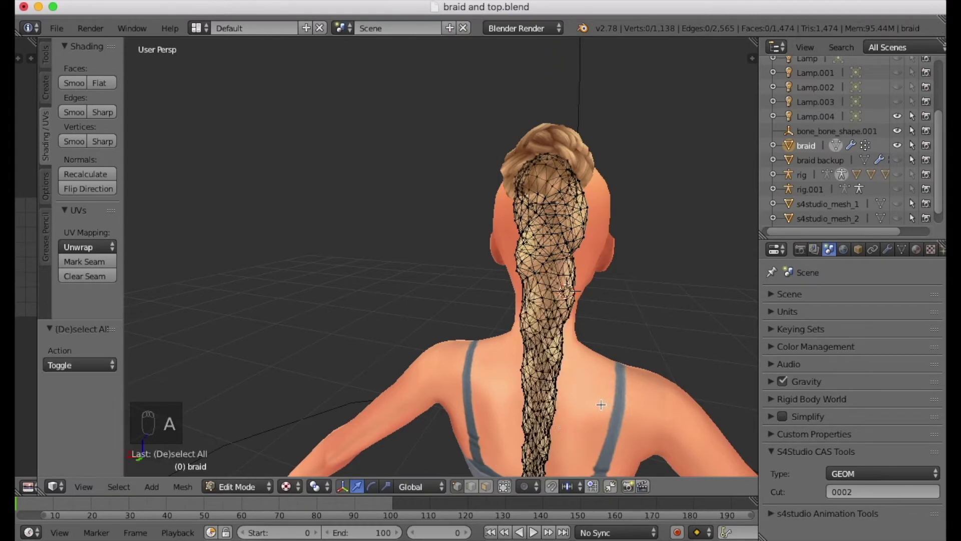
Step: Select all linked strands of the loose tail below the tie at the braid's lower end
scroll(556, 463, down, 6)
scroll(554, 473, up, 6)
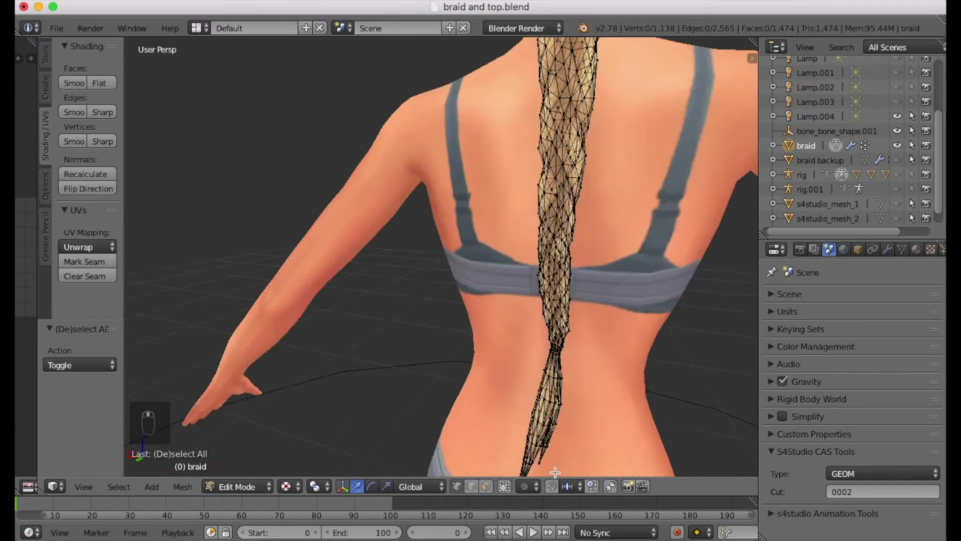
scroll(566, 466, down, 5)
scroll(584, 452, up, 5)
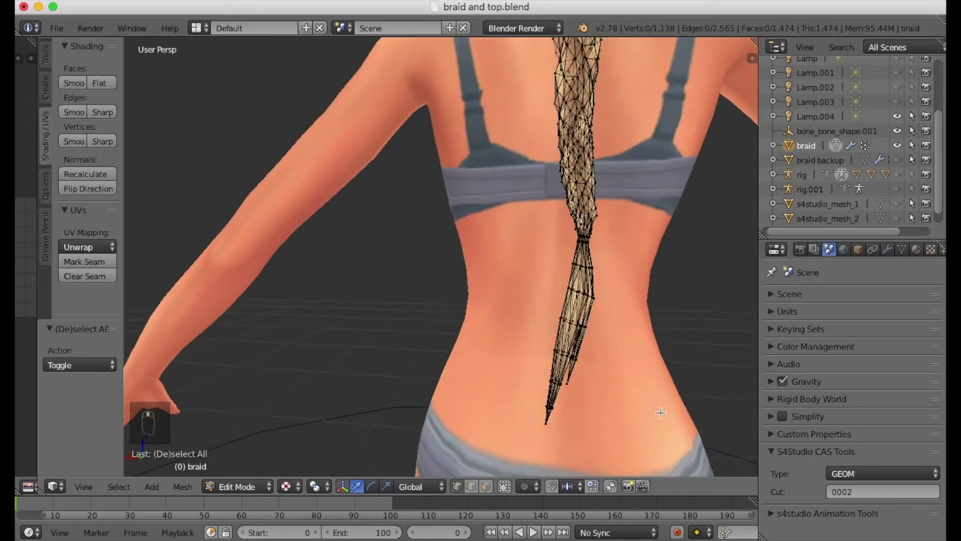
key(l)
key(l)
key(l)
key(l)
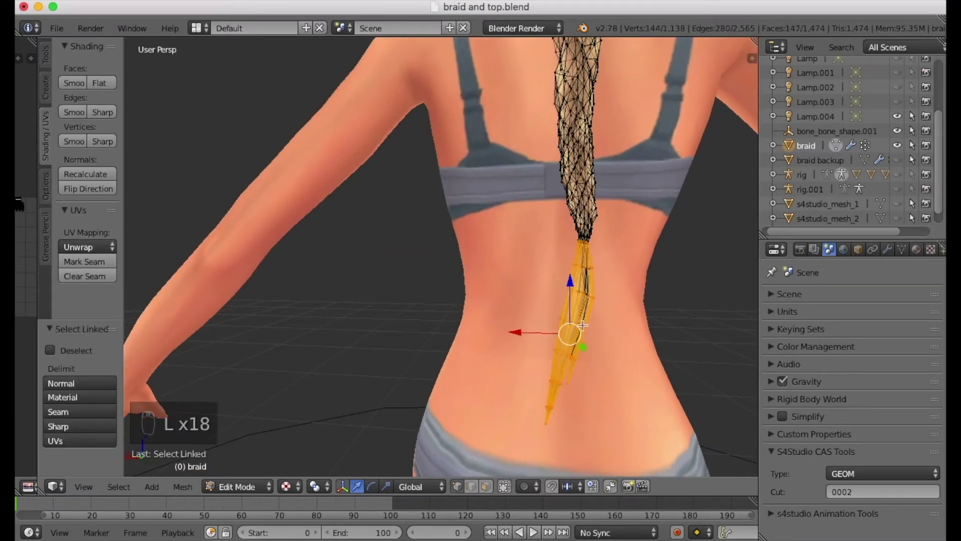
key(l)
key(l)
key(l)
key(l)
key(l)
middle_drag(624, 319, 641, 329)
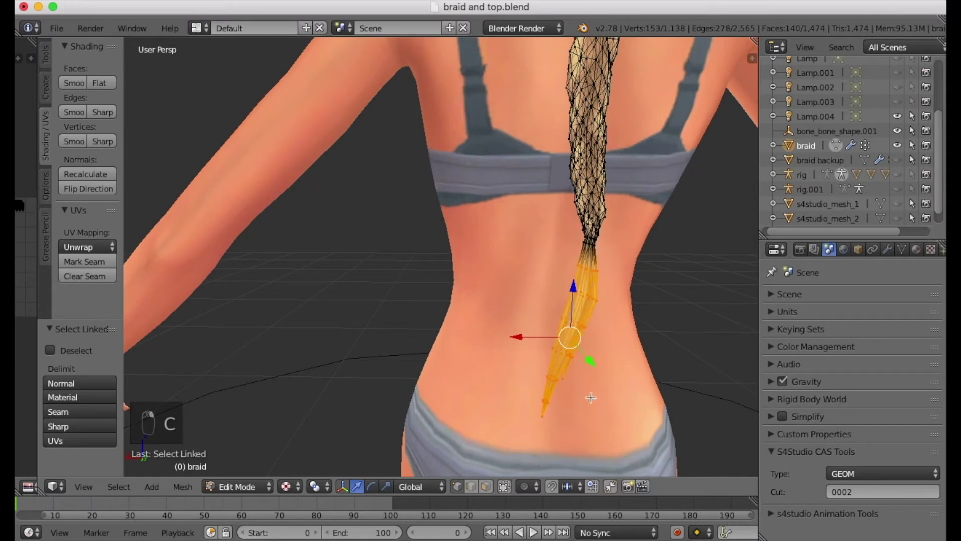
Step: Rotate the loose tail about X, shorten it along Z and shift it along X and up along Z toward the tie
key(r)
key(x)
click(523, 350)
drag(520, 337, 538, 338)
key(s)
key(z)
click(604, 368)
drag(596, 289, 599, 256)
Step: Rotate the tail -5.618° about Y, move it 0.007 along X, scale it about 0.838 along Z and clear the selection
key(r)
key(y)
click(546, 306)
key(g)
key(x)
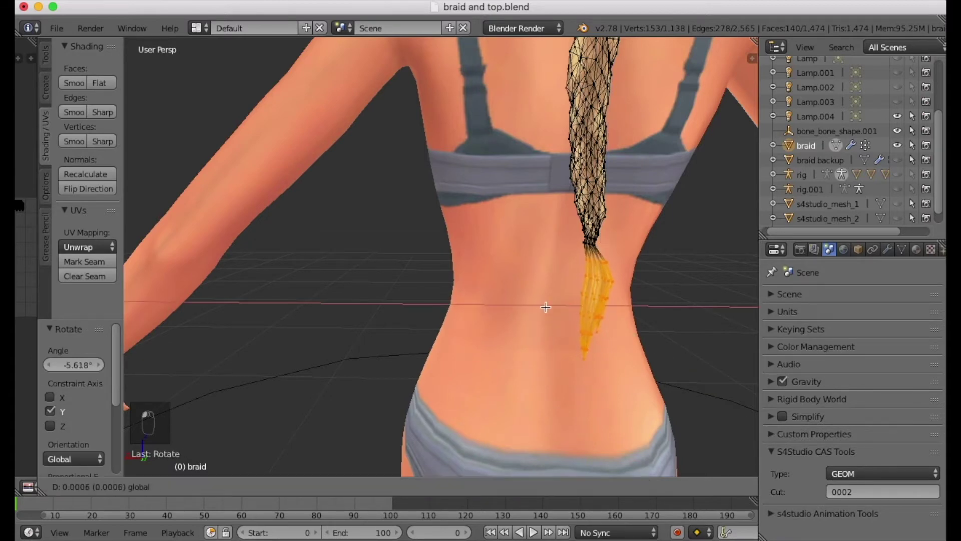
click(538, 307)
key(s)
key(z)
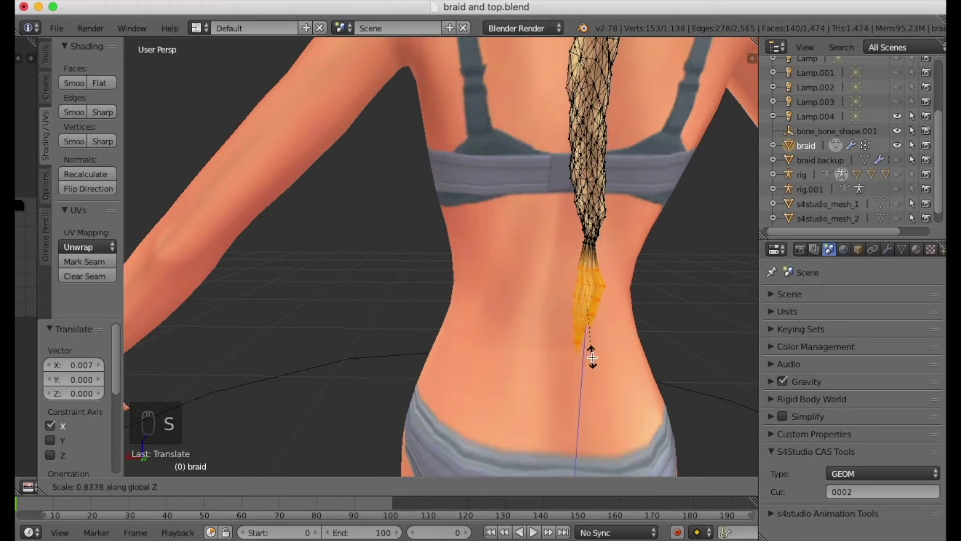
click(592, 357)
key(a)
Step: Select the whole braid and move it -0.013 along Y toward the head
scroll(643, 311, down, 4)
middle_drag(619, 294, 604, 309)
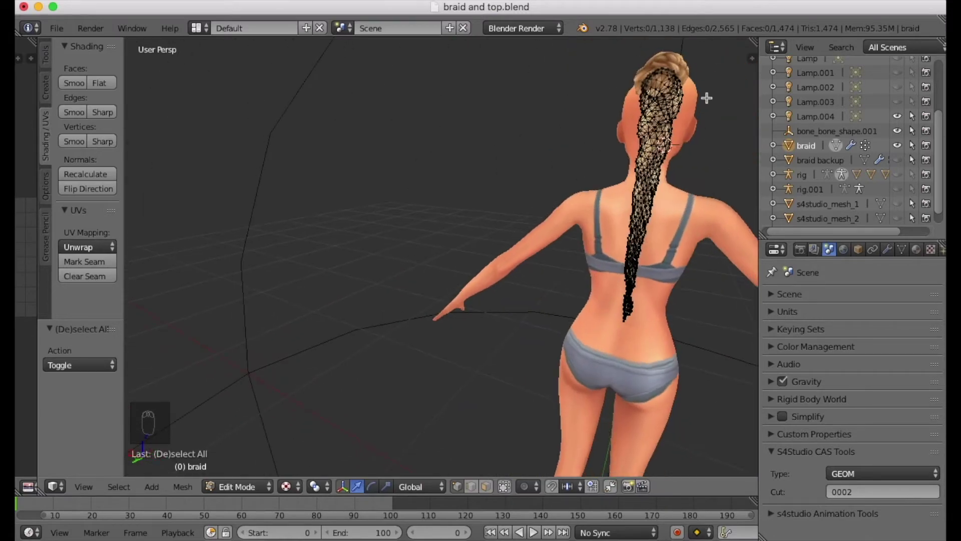
scroll(706, 98, up, 5)
middle_drag(648, 232, 459, 276)
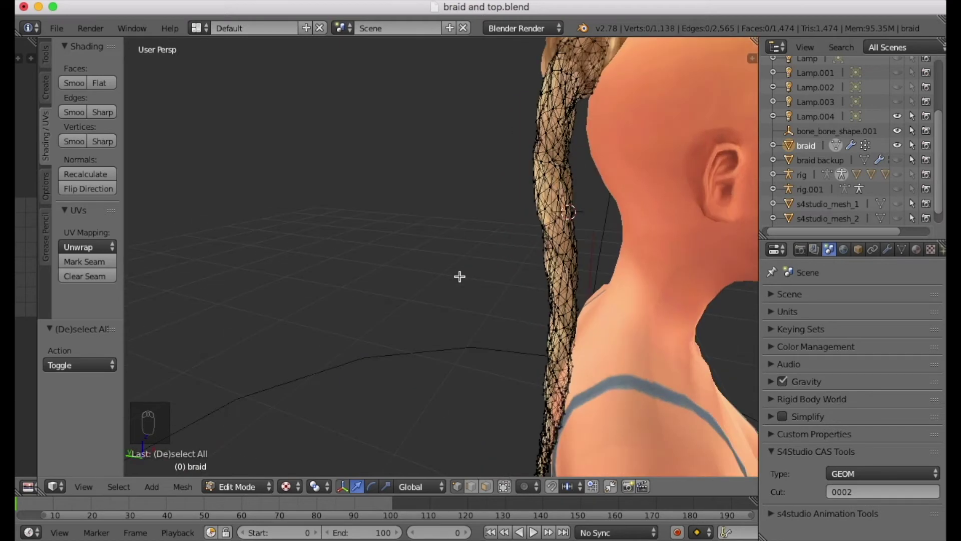
key(a)
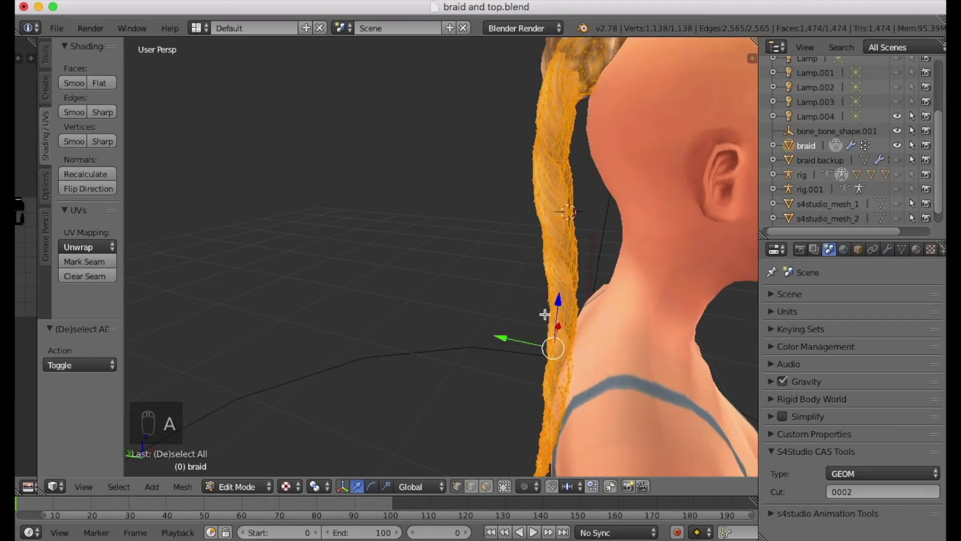
drag(500, 337, 481, 343)
middle_drag(480, 343, 441, 332)
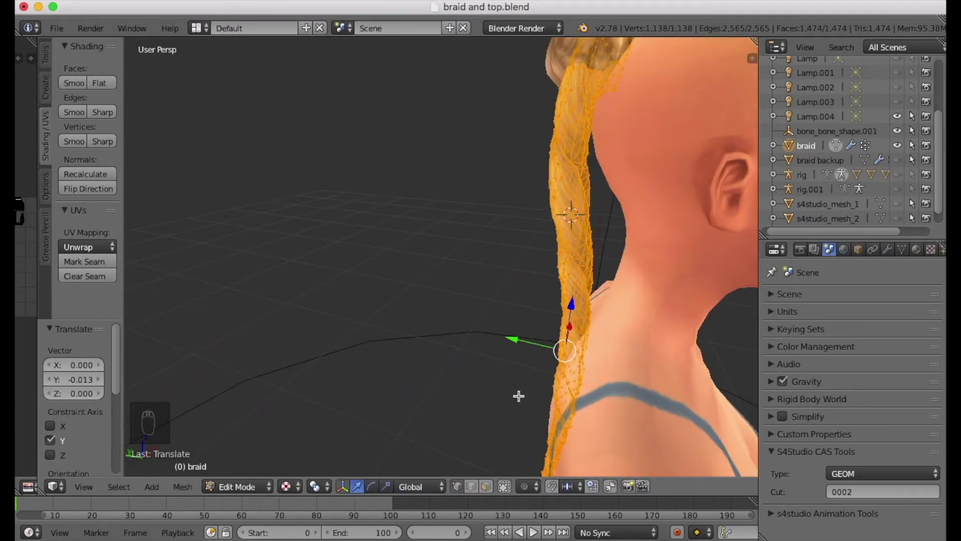
Step: Tilt the whole braid slightly and move it -0.025 along Y, 0.003 along X and -0.007 along Z beneath the bun
key(r)
click(521, 372)
drag(516, 346, 537, 345)
middle_drag(536, 346, 613, 321)
scroll(535, 291, down, 2)
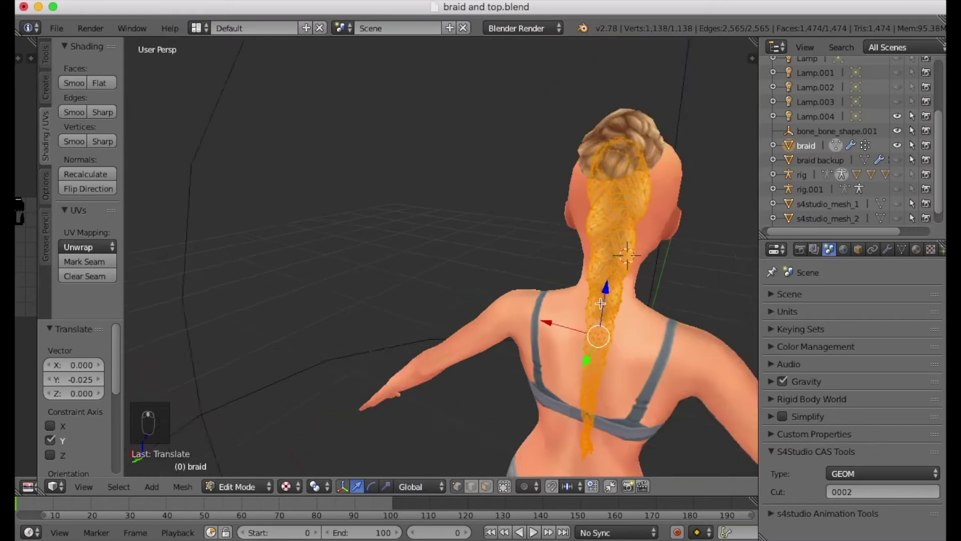
drag(544, 324, 538, 326)
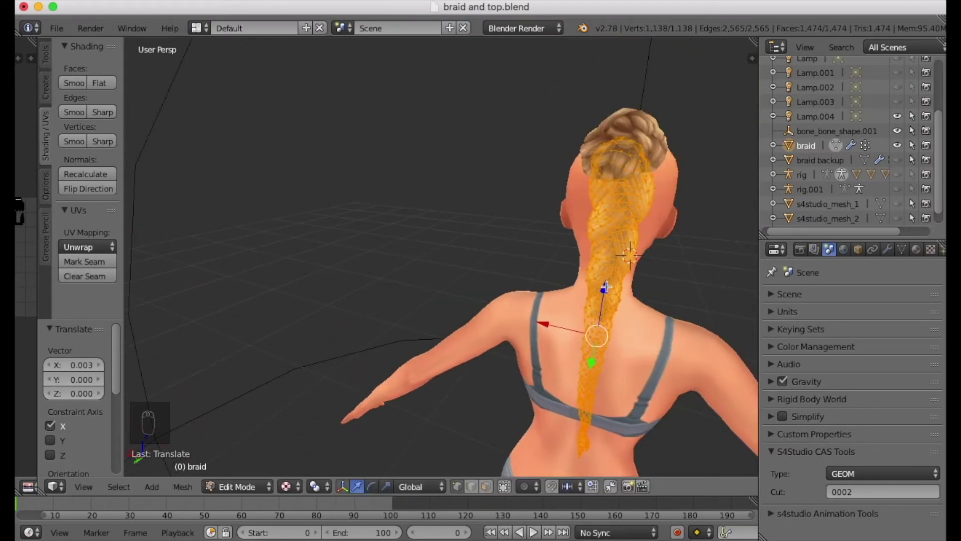
middle_drag(680, 290, 525, 273)
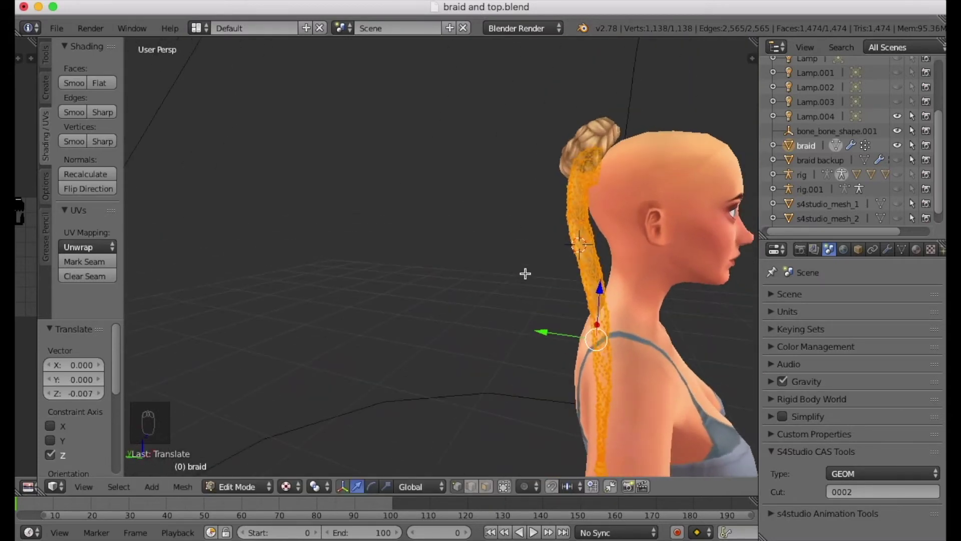
Step: Deselect the braid's top section, rotate the rest -1.146° about X and move it -0.008 along Y and -0.003 along Z
middle_drag(589, 216, 592, 211)
scroll(593, 211, up, 2)
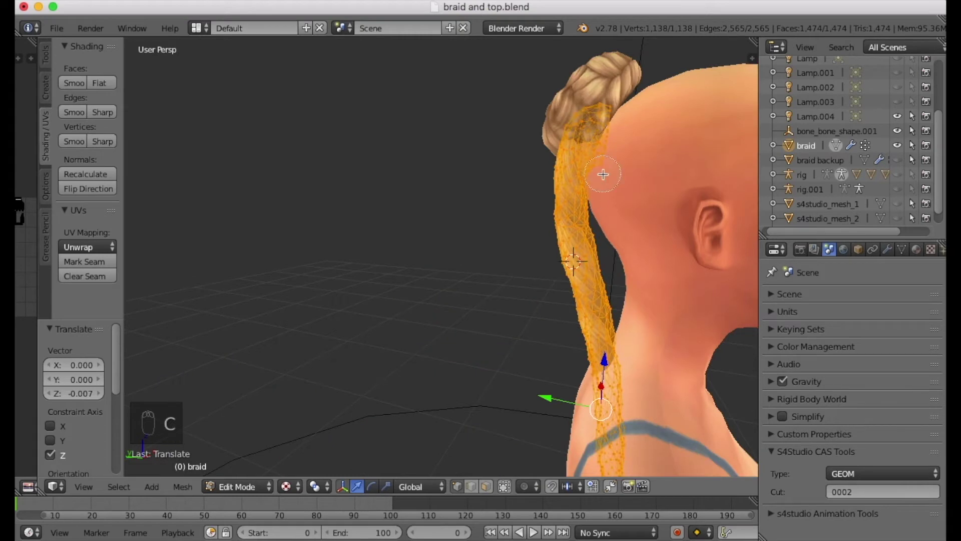
middle_drag(593, 116, 577, 149)
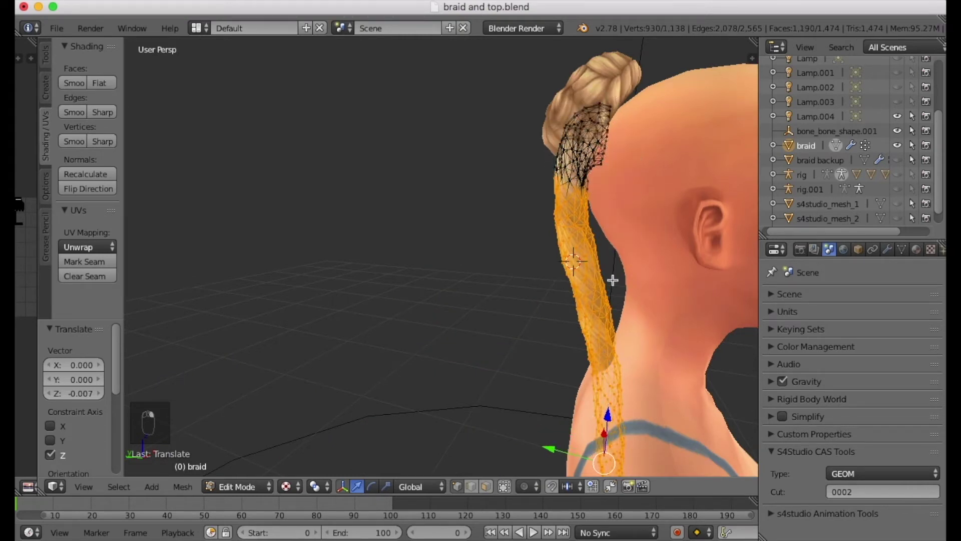
key(r)
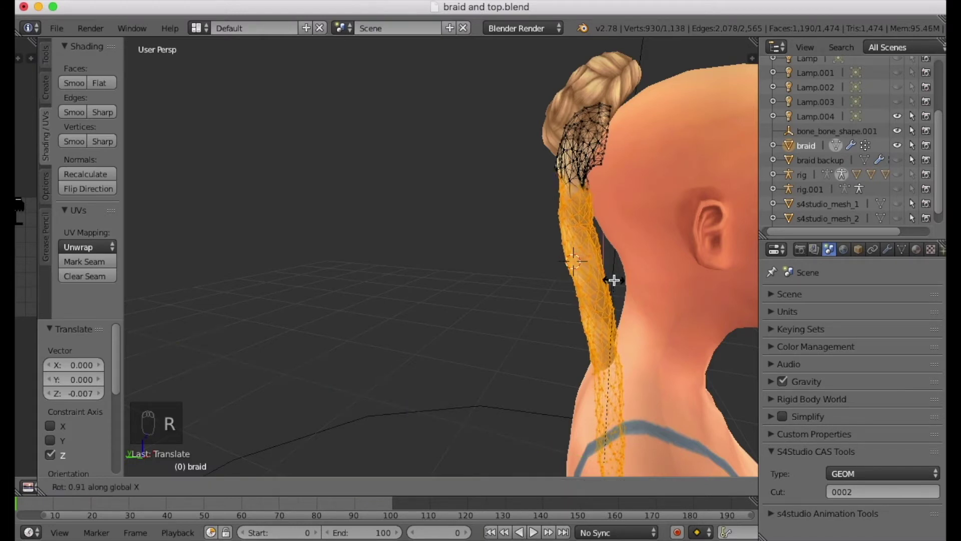
click(610, 276)
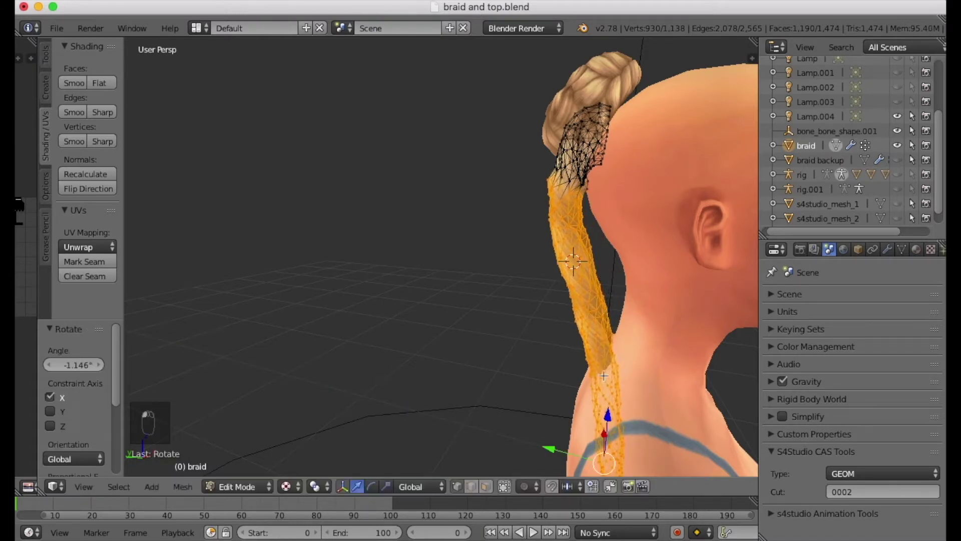
key(g)
key(y)
key(z)
click(556, 456)
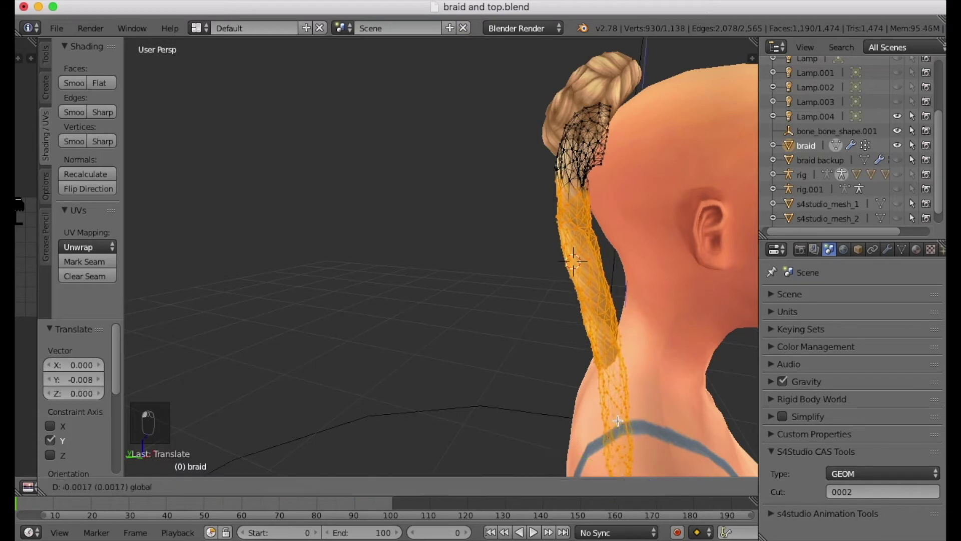
Step: Deselect a further band below the braid's top, rotate the remaining part -3.225° about X and move it -0.024 along Y
middle_drag(569, 163, 572, 170)
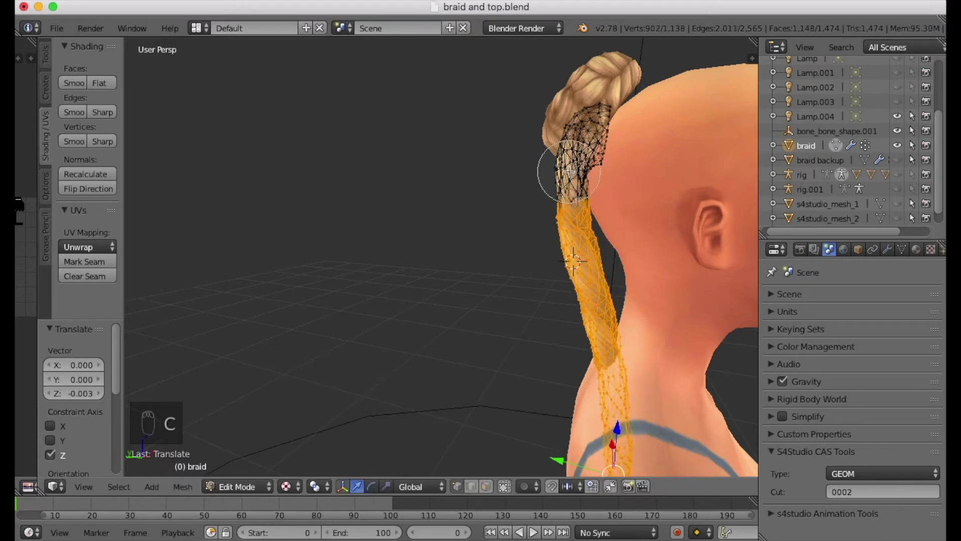
key(r)
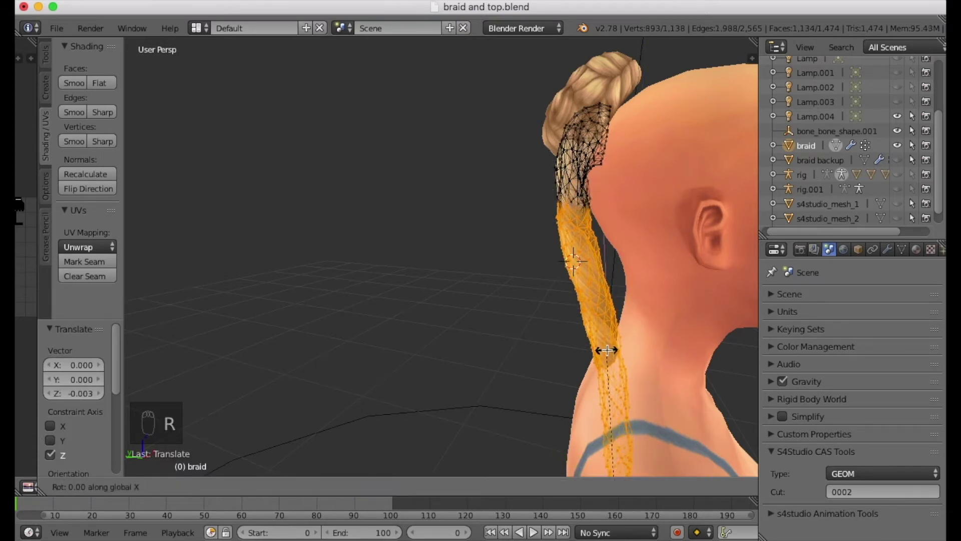
click(596, 350)
key(g)
key(y)
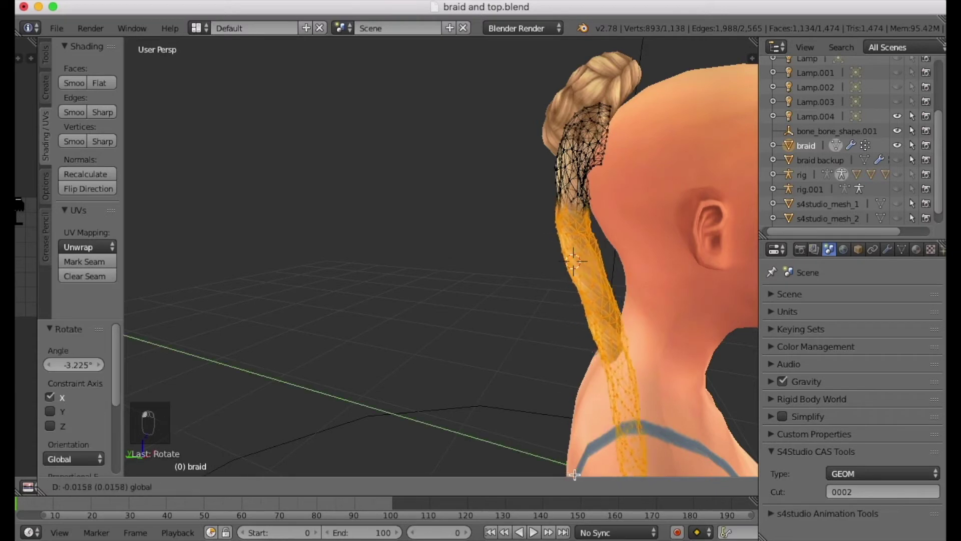
click(584, 42)
Step: Rotate the selected lower braid -3.389° about X and shift it along Y and Z, finishing with a 0.003 move along Y
key(r)
key(x)
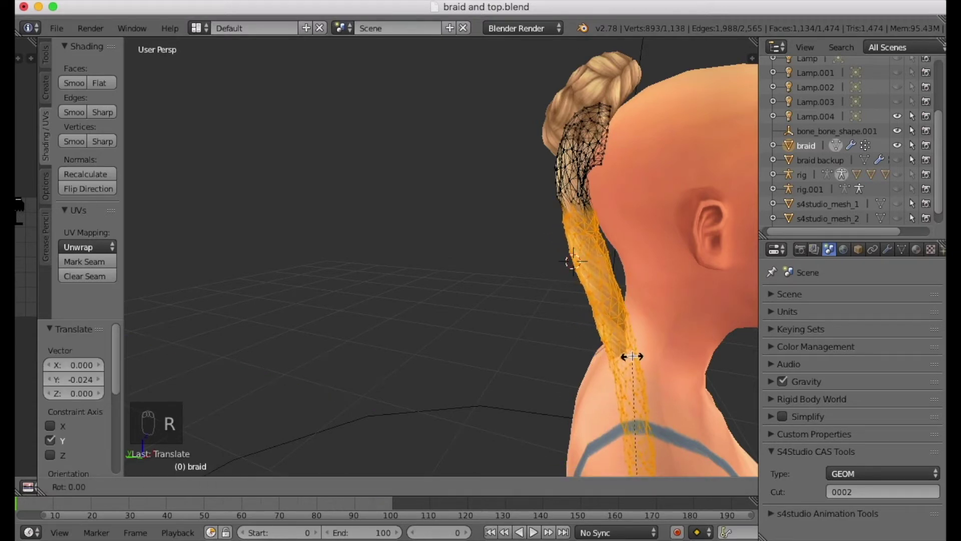
click(628, 379)
key(g)
key(y)
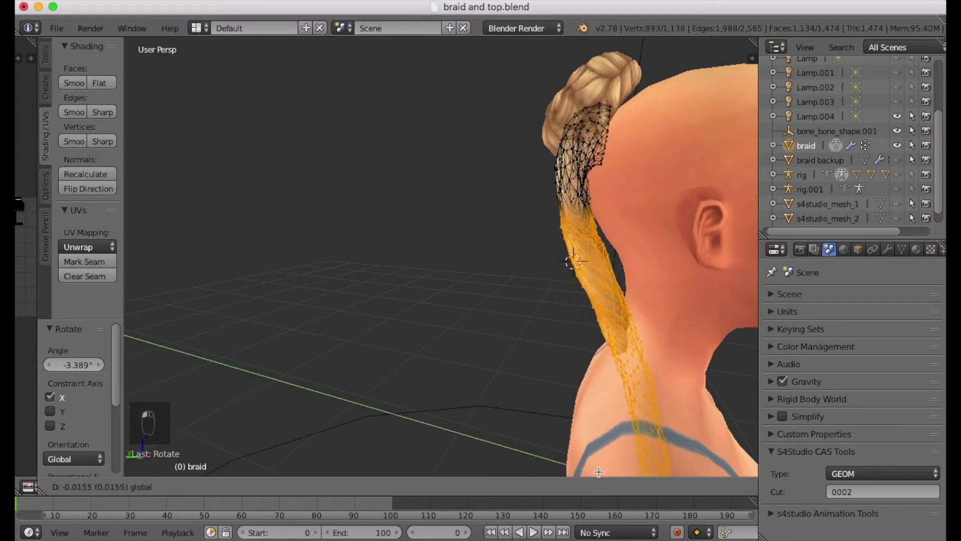
click(658, 440)
key(g)
key(z)
drag(659, 438, 659, 437)
drag(601, 467, 596, 467)
Step: Deselect the few remaining vertices at the upper edge of the selection and rotate the lower braid 3.606° about Y
middle_drag(545, 354, 681, 330)
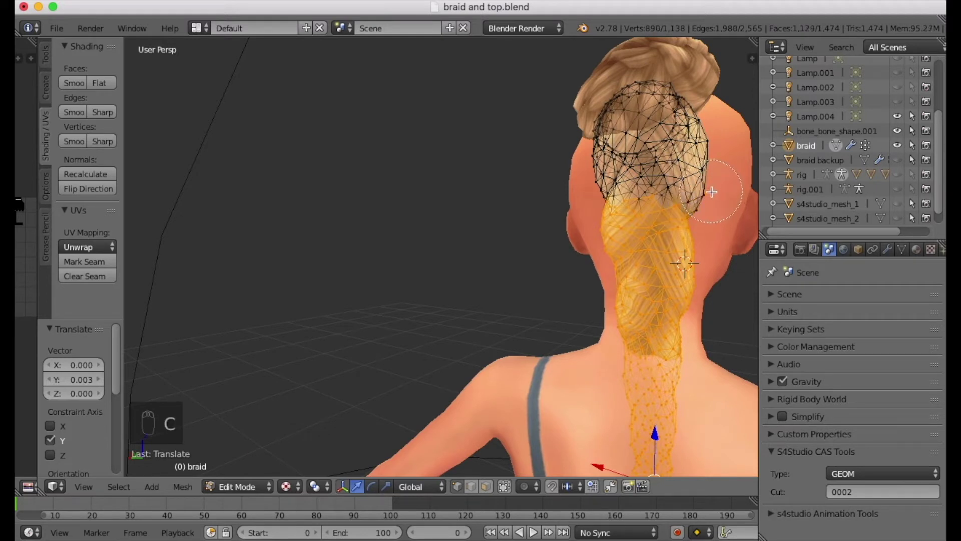
key(r)
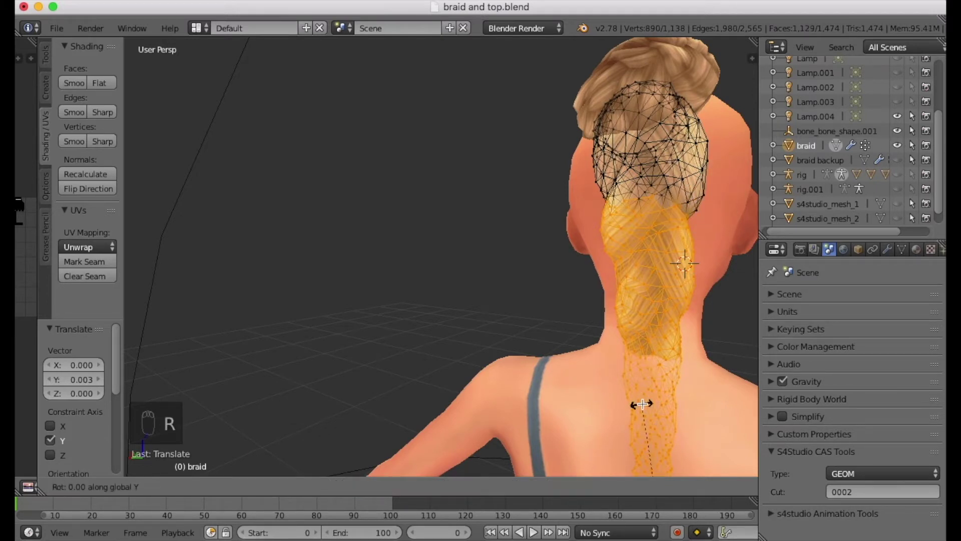
click(662, 408)
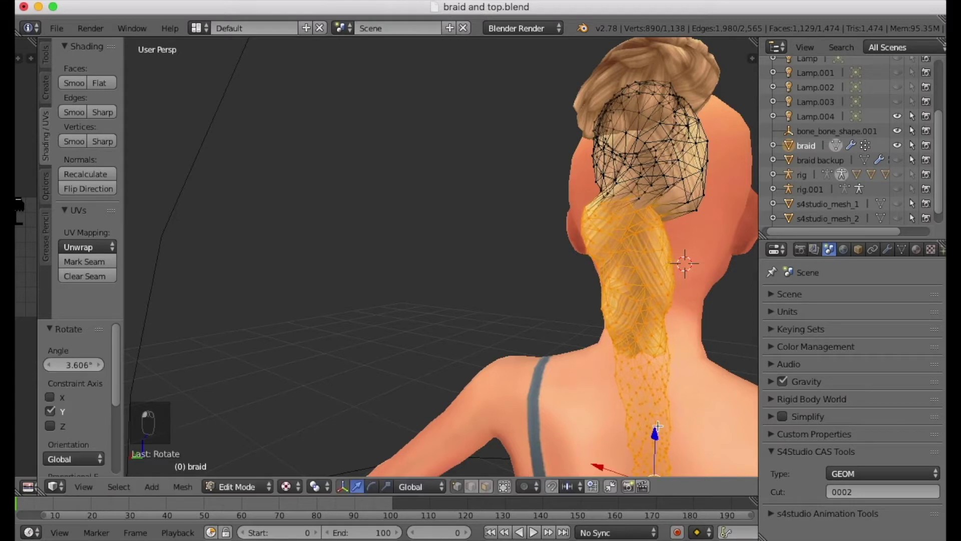
Step: Move the selected lower braid -0.025 along X
key(g)
key(x)
click(678, 257)
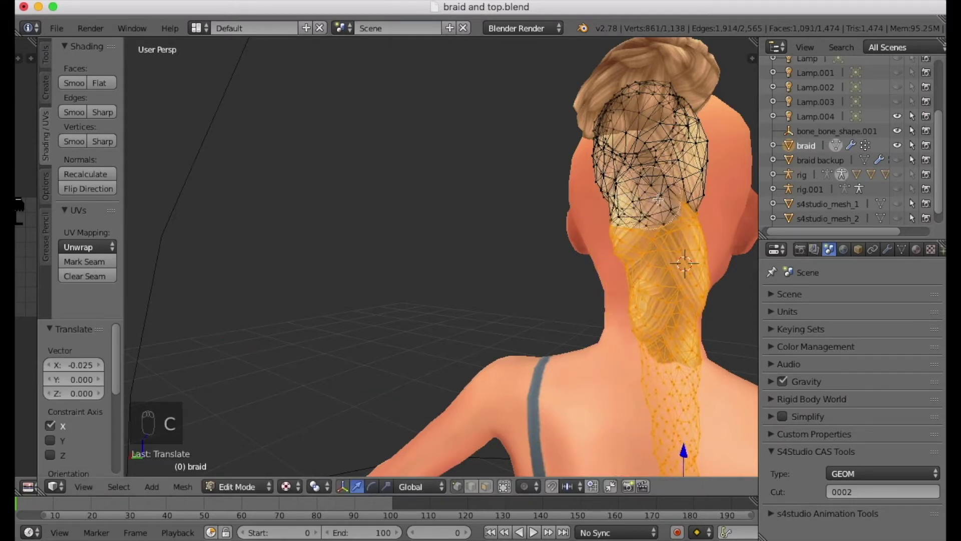
Step: Deselect a band at the selection's upper edge, rotate the remaining braid -2.207° about X and move it -0.014 along Y
middle_drag(650, 198, 635, 206)
middle_drag(728, 300, 603, 313)
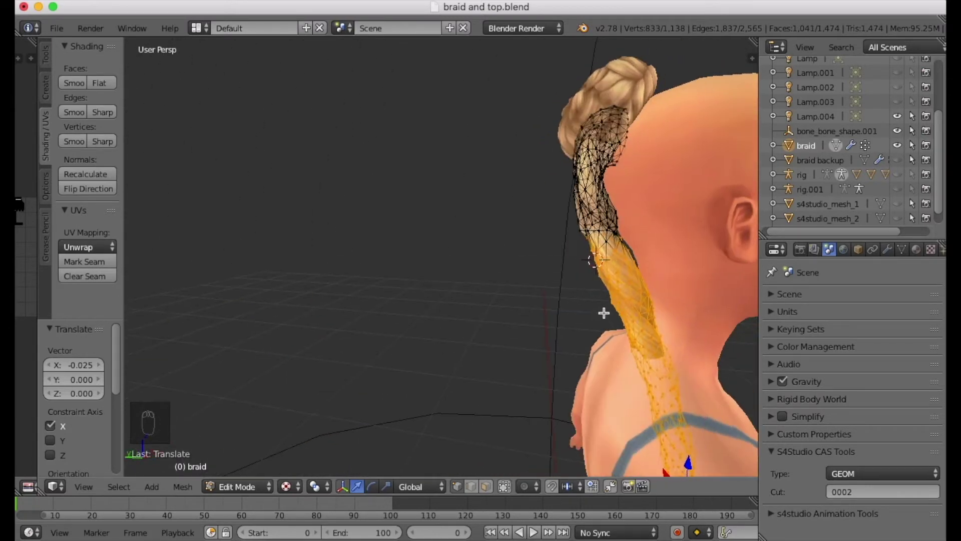
key(r)
key(x)
click(659, 358)
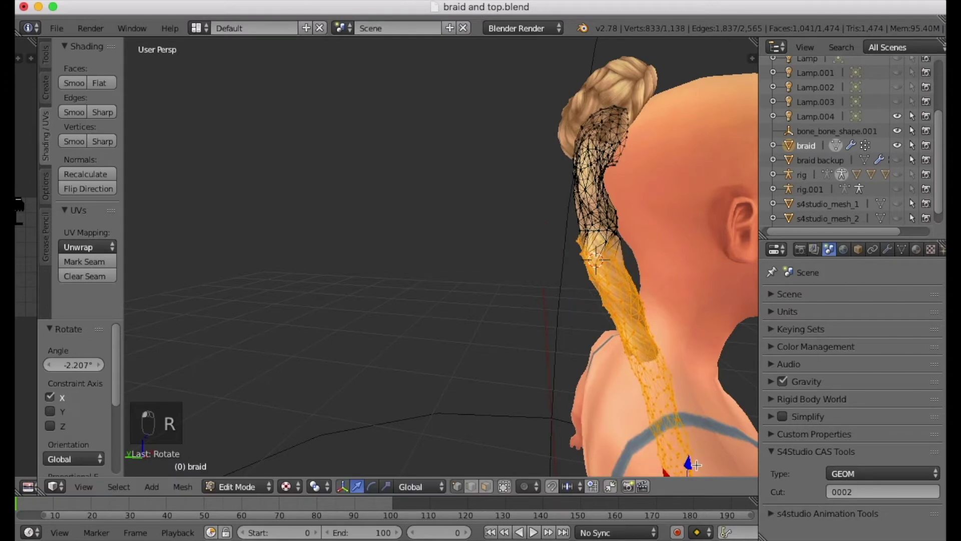
scroll(703, 467, down, 6)
scroll(707, 467, up, 6)
scroll(661, 459, down, 11)
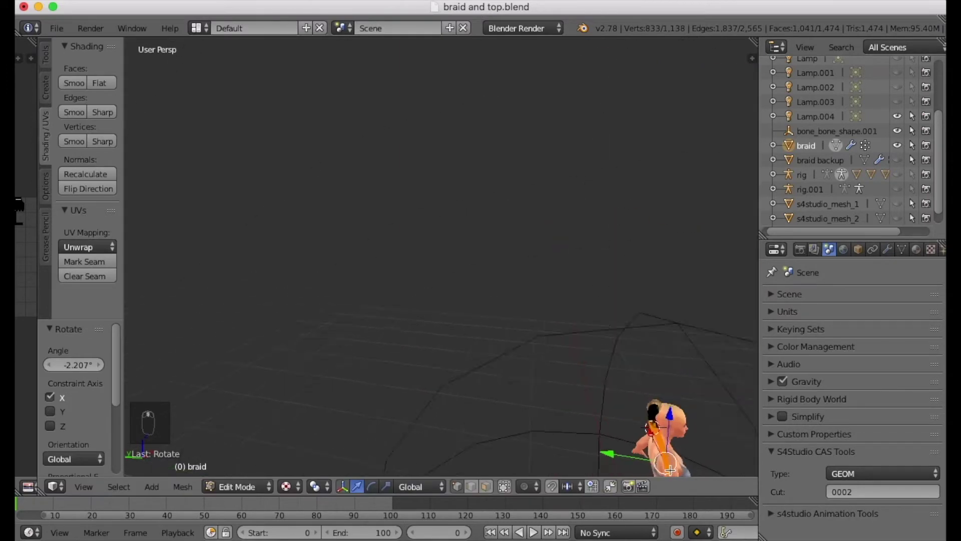
scroll(669, 469, up, 10)
drag(585, 418, 596, 417)
Step: Rotate the lower braid about 4.41° about Y and move it -0.031 along X
middle_drag(596, 418, 670, 350)
key(y)
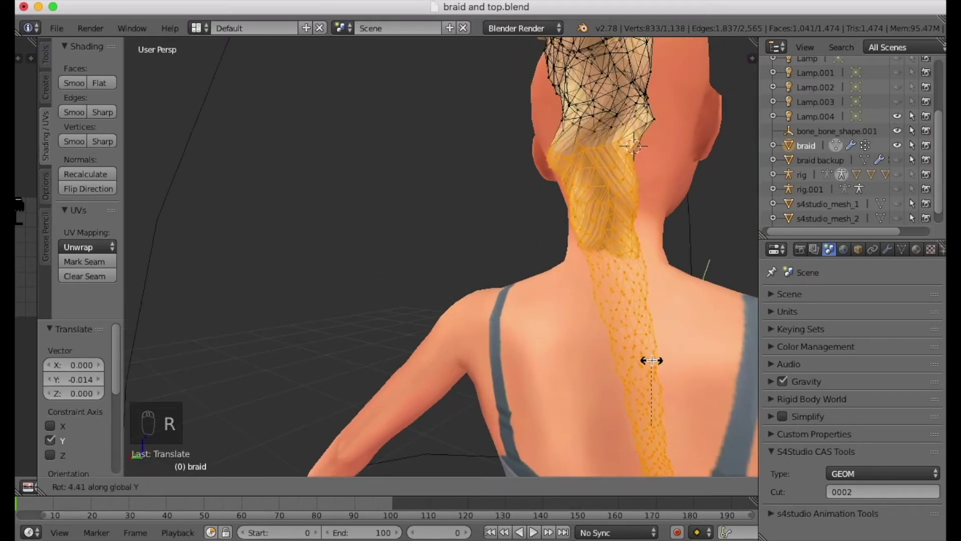
click(651, 359)
drag(596, 411, 629, 414)
Step: Deselect a further band of the braid near the neck, rotate the rest about X and raise it 0.007 along Z
middle_drag(601, 338, 647, 237)
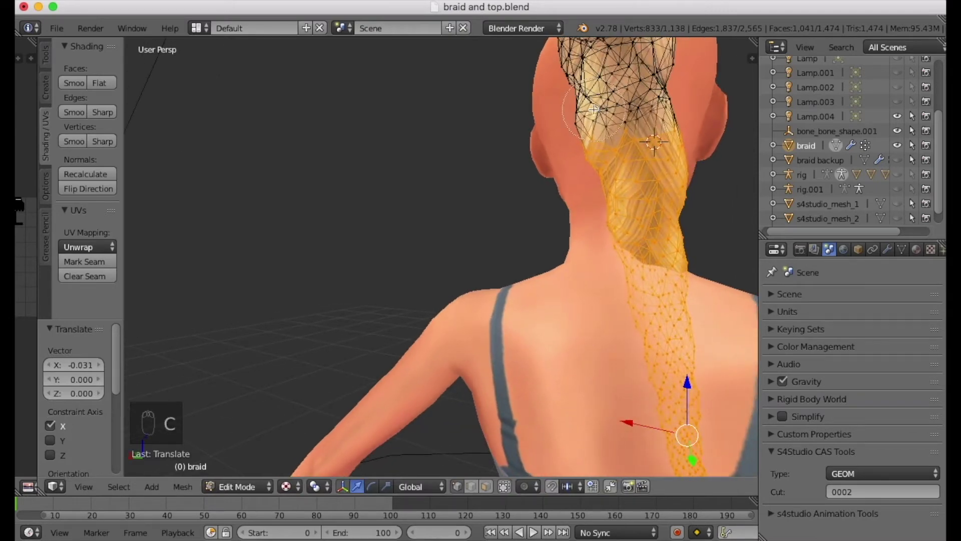
middle_drag(711, 280, 624, 307)
key(r)
key(x)
click(625, 307)
Step: Rotate the lower braid, trim the upper edge of the selection, and rotate and shift the remaining part
key(r)
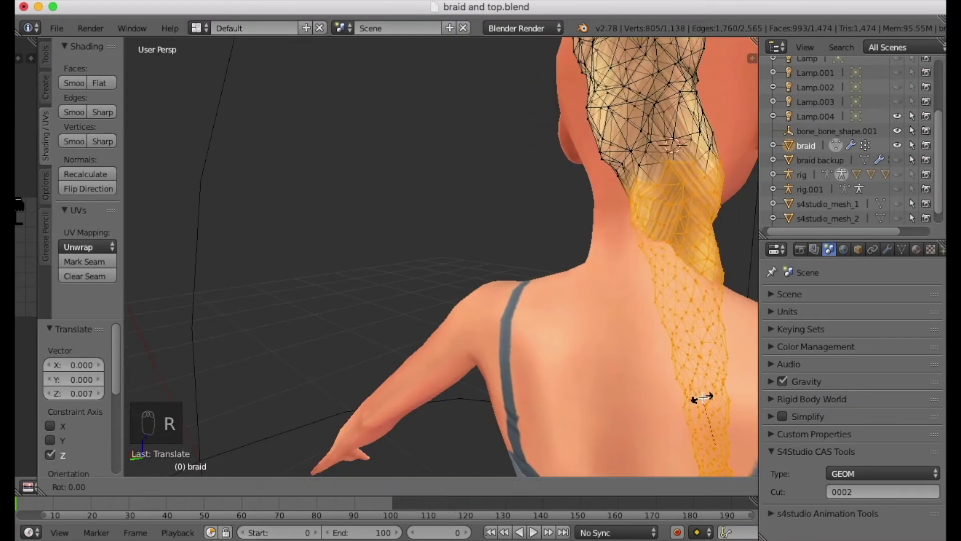
click(699, 397)
middle_drag(551, 381, 405, 392)
middle_drag(466, 388, 525, 383)
key(c)
key(r)
click(481, 390)
drag(432, 452, 448, 451)
Step: Shift the selected lower braid, rotate it about X and reposition it to follow the neck
key(a)
key(a)
drag(428, 388, 450, 389)
middle_drag(500, 385, 210, 386)
key(r)
key(x)
click(536, 423)
drag(488, 425, 489, 458)
Step: Rotate the selected lower braid about Z and reposition it
middle_drag(489, 458, 655, 452)
key(r)
key(z)
click(655, 452)
drag(646, 458, 644, 40)
Step: Deselect the next band of the braid, rotate the remaining part and move it 0.003 along Z
middle_drag(644, 350, 461, 390)
key(c)
key(r)
click(463, 401)
drag(473, 459, 491, 450)
Step: Remove another upper band from the selection, rotate the lower braid about Y and shift it over the shoulder
key(c)
middle_drag(491, 450, 626, 444)
key(r)
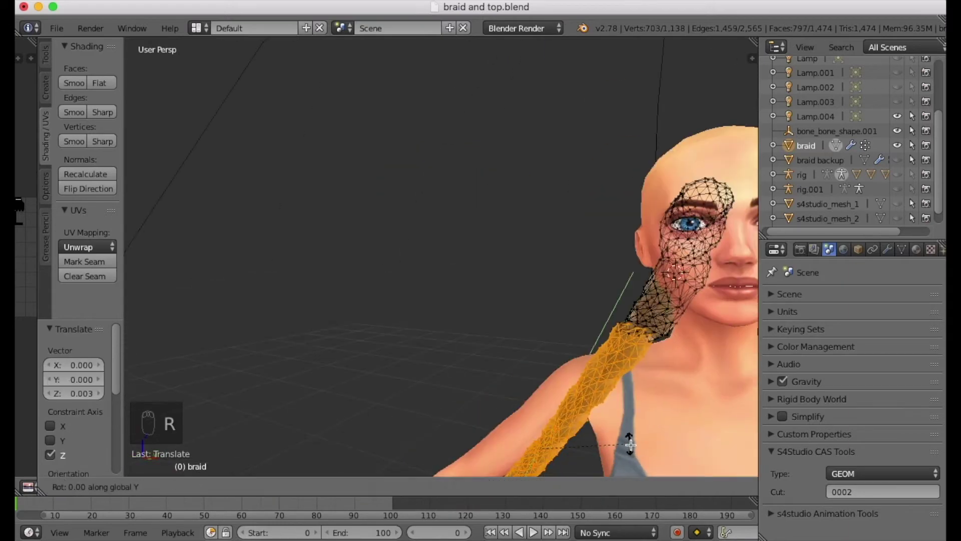
click(626, 444)
drag(600, 451, 616, 442)
Step: Rotate the lower braid about Y and adjust its angle with a second rotation
key(r)
key(y)
middle_drag(615, 442, 501, 400)
click(541, 458)
key(r)
click(498, 457)
Step: Deselect a further band at the top of the selection and shift the remaining braid
middle_drag(501, 360, 645, 328)
key(c)
key(c)
drag(491, 451, 508, 451)
Step: Rotate the remaining lower braid about Y, correct its angle again and nudge it into place
middle_drag(618, 411, 500, 426)
key(r)
key(y)
click(669, 437)
key(r)
click(581, 435)
drag(536, 370, 536, 377)
Step: Rotate the selected braid end and move it 0.016 along X
middle_drag(601, 370, 600, 401)
key(r)
drag(601, 461, 616, 459)
middle_drag(616, 440, 725, 391)
Step: Rotate the braid end about X, deselect its upper band and shift the rest toward the chest
key(r)
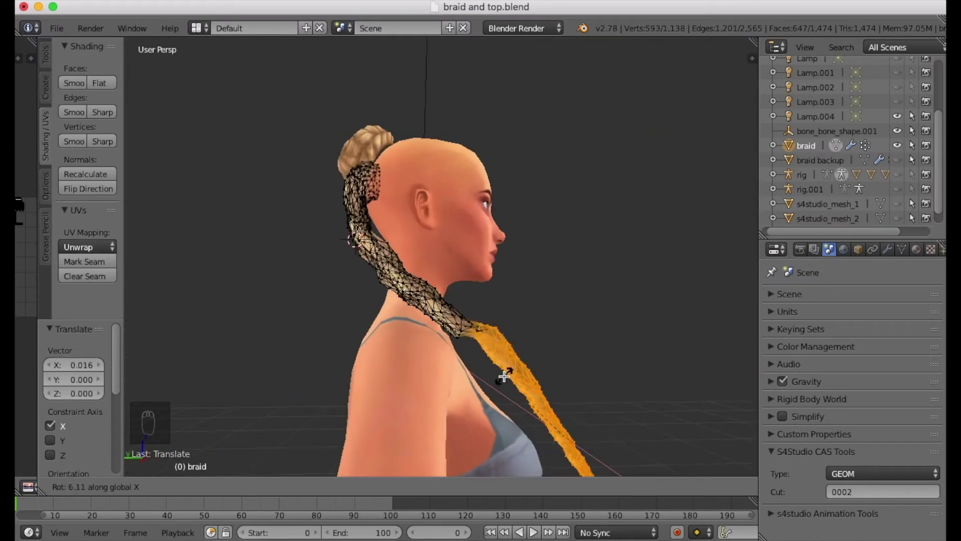
click(521, 369)
key(c)
middle_drag(508, 451, 584, 351)
drag(551, 397, 558, 397)
Step: Fine-tune the position of the selected braid end with small moves so it rests against the chest
middle_drag(452, 373, 626, 361)
drag(429, 405, 423, 406)
drag(478, 352, 478, 355)
middle_drag(625, 356, 499, 381)
drag(526, 416, 540, 416)
Step: Deselect another band of the braid, then shift and scale the remaining tip
key(c)
middle_drag(540, 416, 520, 385)
mouse_move(480, 429)
mouse_down()
mouse_move(493, 429)
mouse_move(504, 448)
mouse_up()
middle_drag(504, 440, 496, 430)
drag(478, 458, 489, 450)
key(s)
Step: Rotate and shift the braid tip, refining the selection for a last rotation
shift+middle_drag(490, 450, 620, 408)
key(r)
drag(425, 413, 418, 414)
key(c)
key(r)
middle_drag(480, 421, 534, 375)
Step: Deselect the whole braid, return to Object Mode and inspect its shape around the body
key(a)
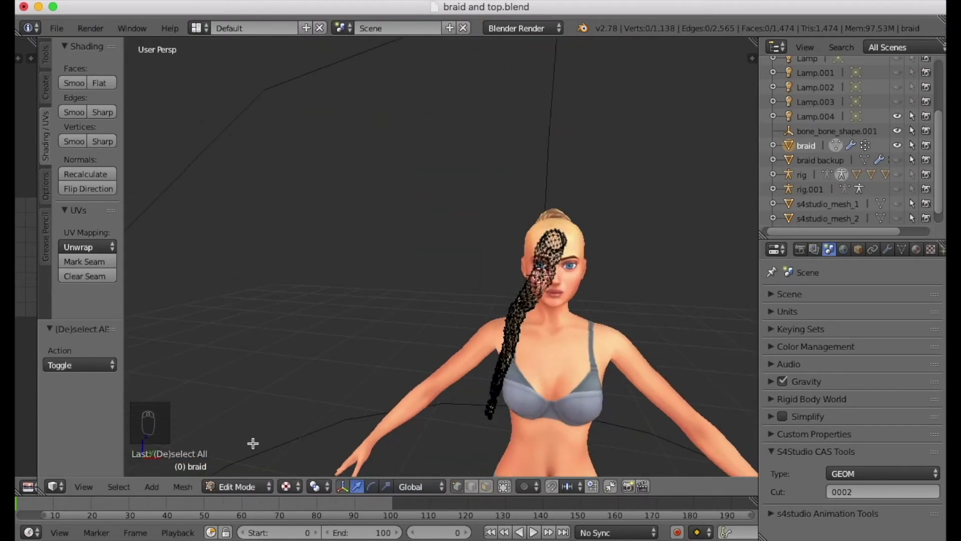
click(245, 486)
click(251, 437)
mouse_move(446, 368)
middle_down()
mouse_move(587, 363)
mouse_move(450, 365)
middle_up()
middle_drag(550, 308, 418, 310)
middle_drag(631, 254, 281, 273)
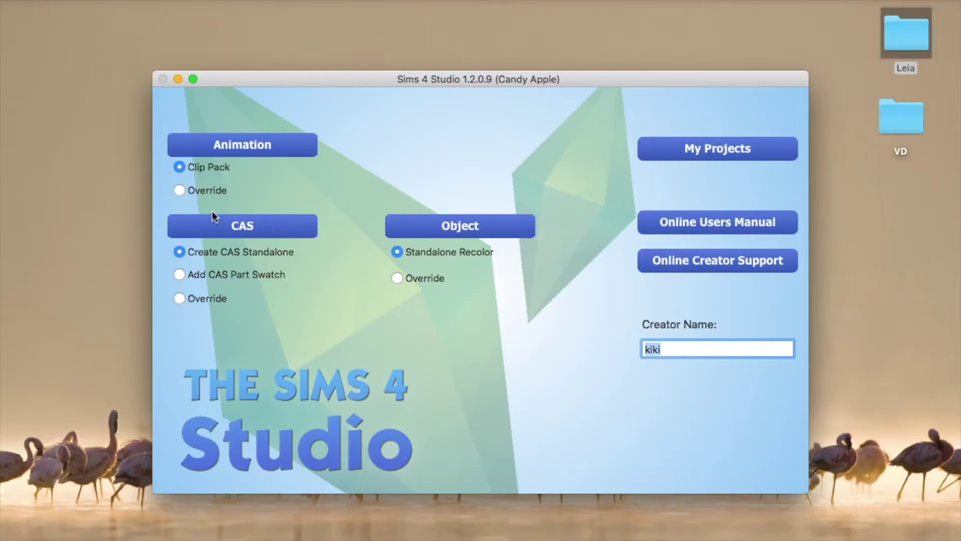
Step: In Sims 4 Studio, start a standalone CAS project and filter the catalogue to female adult hair matching "braid"
click(213, 219)
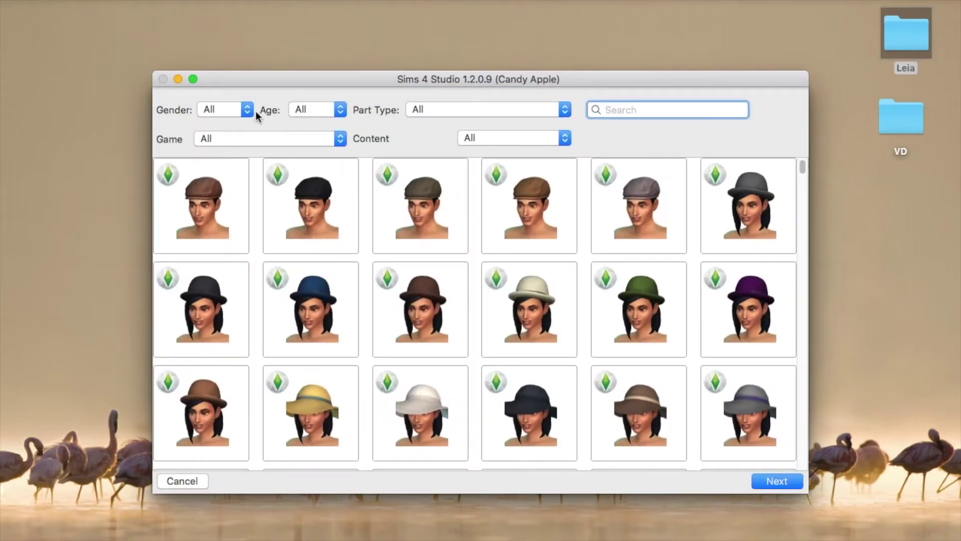
click(343, 108)
click(307, 120)
click(565, 109)
click(501, 393)
text(braid)
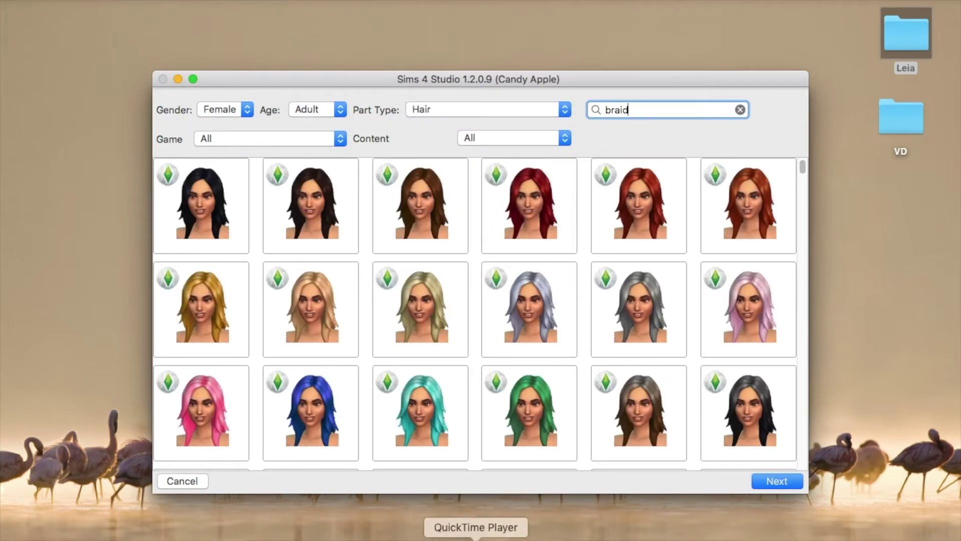
key(Return)
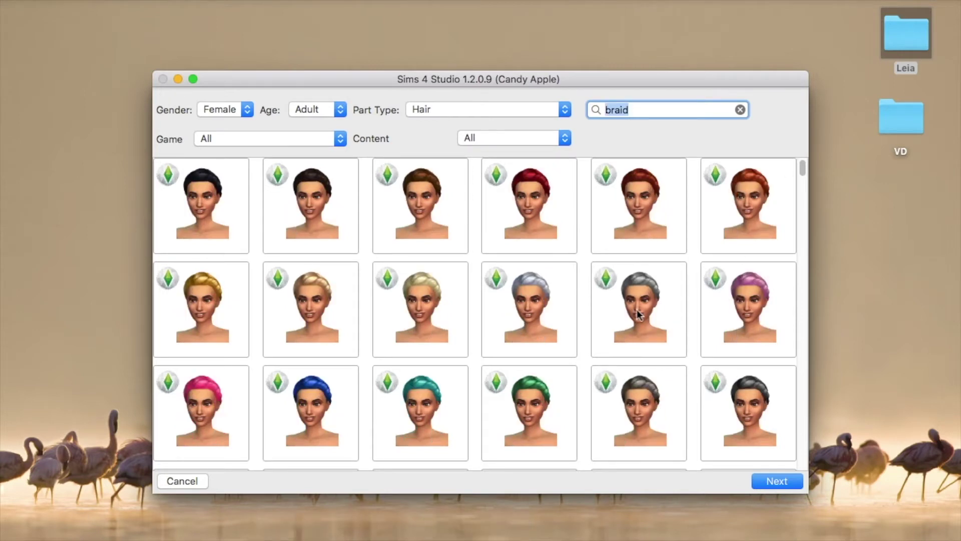
Step: Select the light blond swatch of the short braided hair and proceed to saving the package
scroll(638, 313, down, 10)
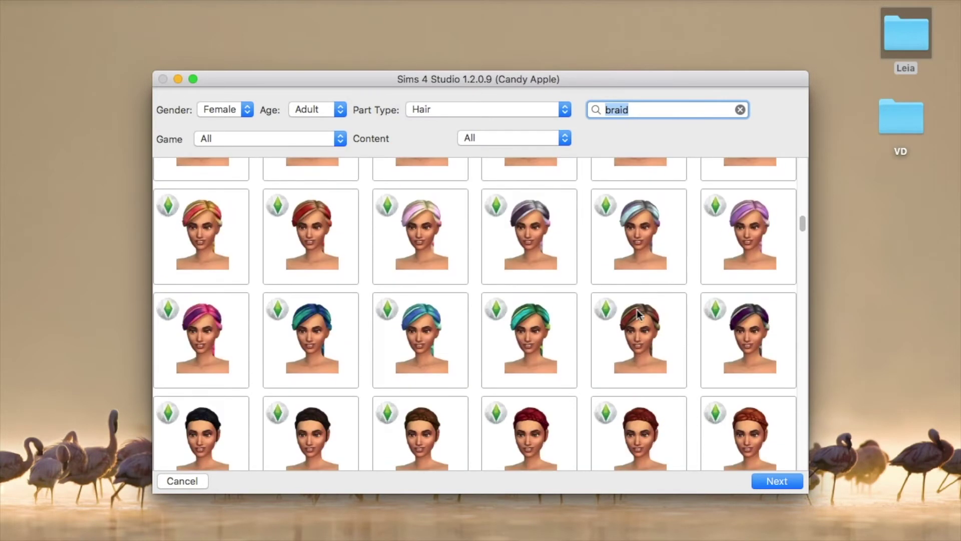
scroll(639, 314, down, 3)
click(429, 296)
click(301, 397)
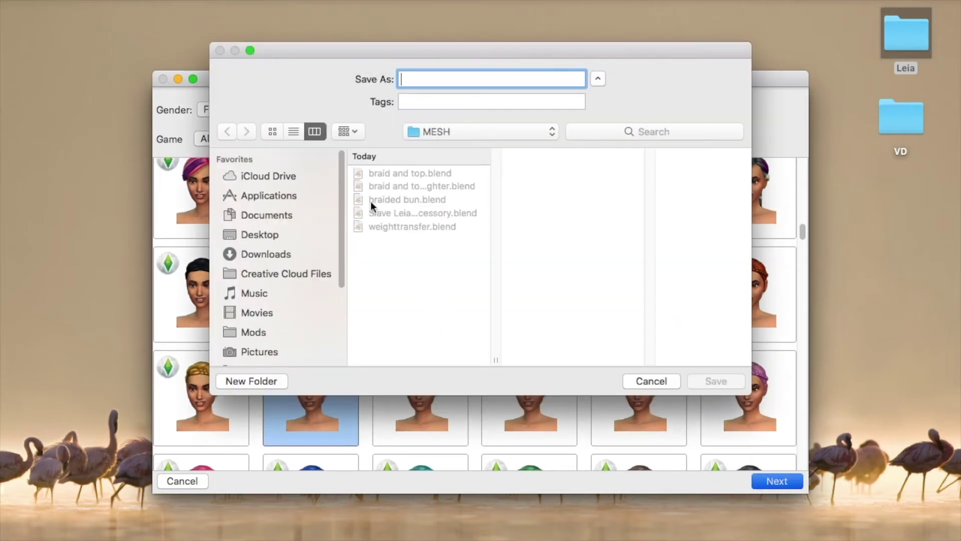
Step: Save the package as "sidefloof" in the Leia/PACKAGE folder on the Desktop
click(320, 234)
click(400, 175)
click(536, 189)
click(445, 79)
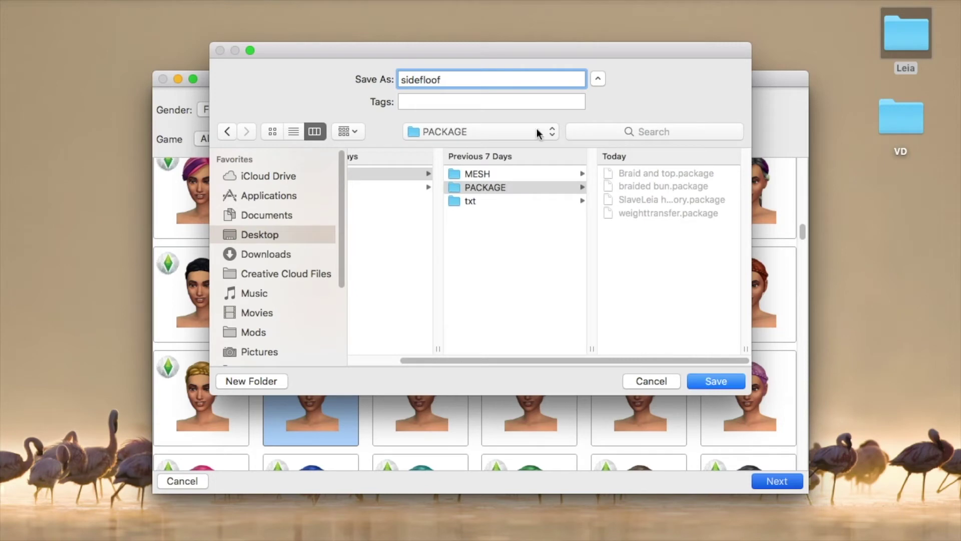
text(sidefloof)
click(691, 381)
Step: Export the LOD 0 mesh as "sidefloof" into the Leia/MESH folder on the Desktop
click(665, 135)
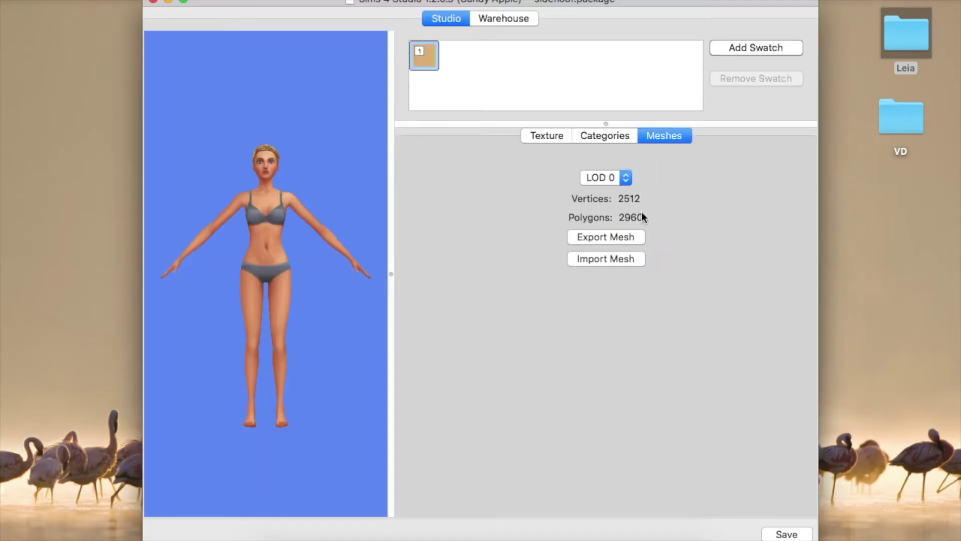
click(609, 238)
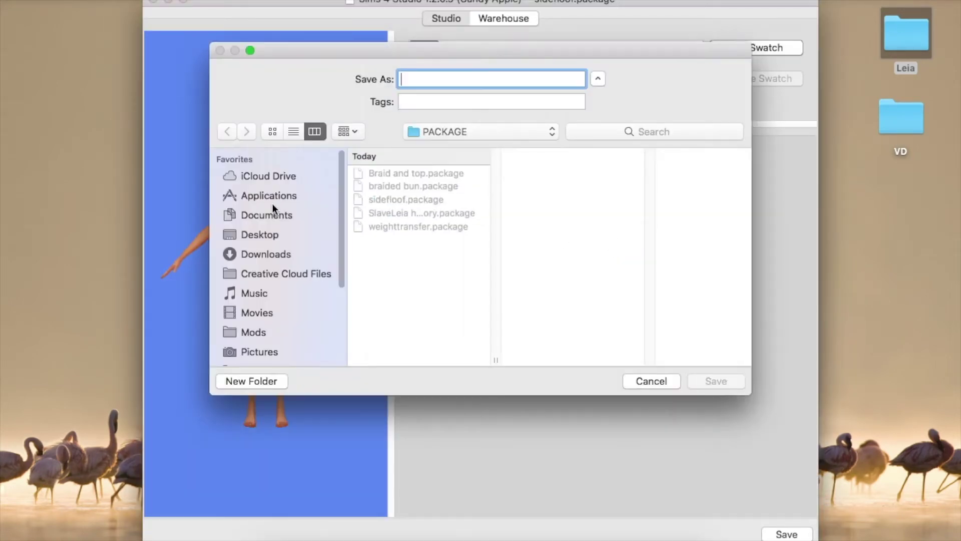
click(414, 199)
click(257, 234)
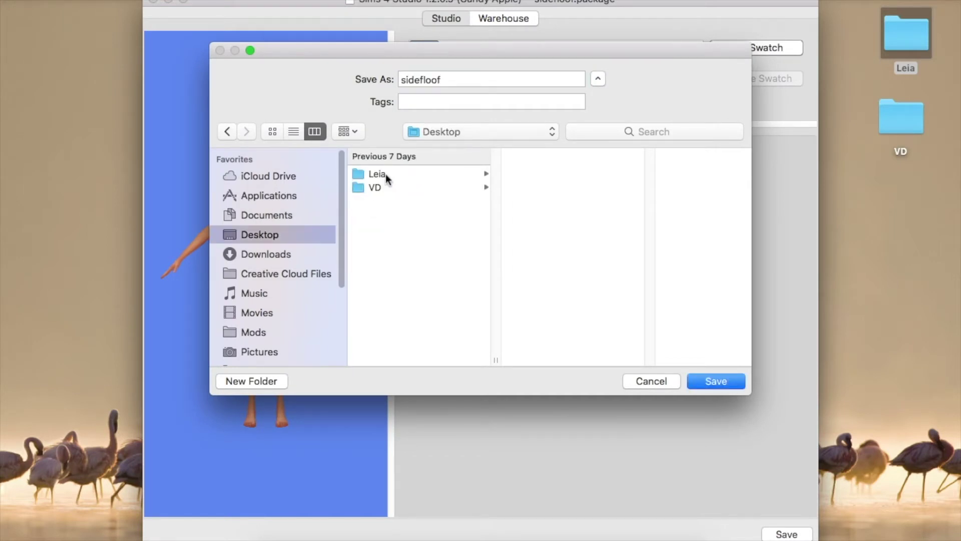
click(386, 173)
click(512, 176)
click(693, 381)
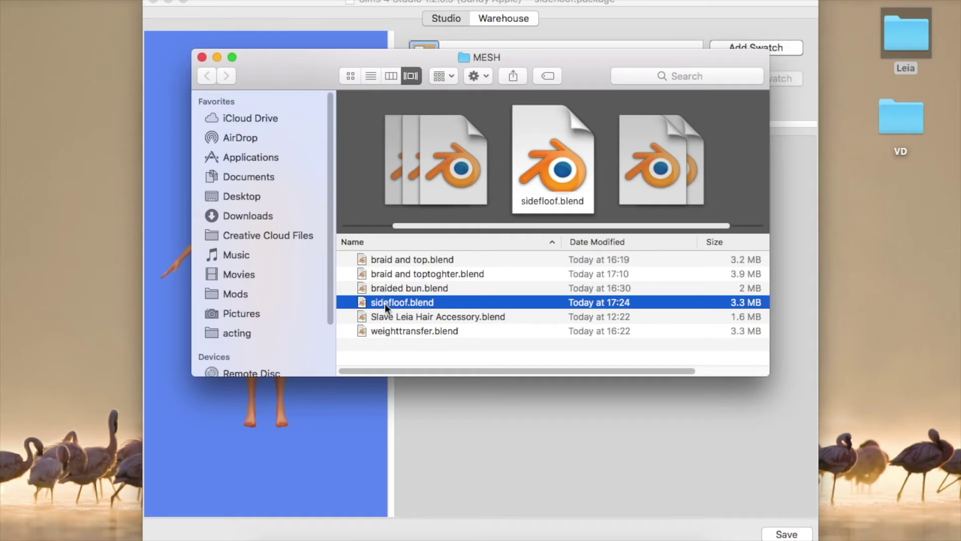
Step: Open sidefloof.blend in Blender, hide the properties sidebar, widen the 3D view and hide s4studio_mesh_1 and s4studio_mesh_2
double_click(388, 303)
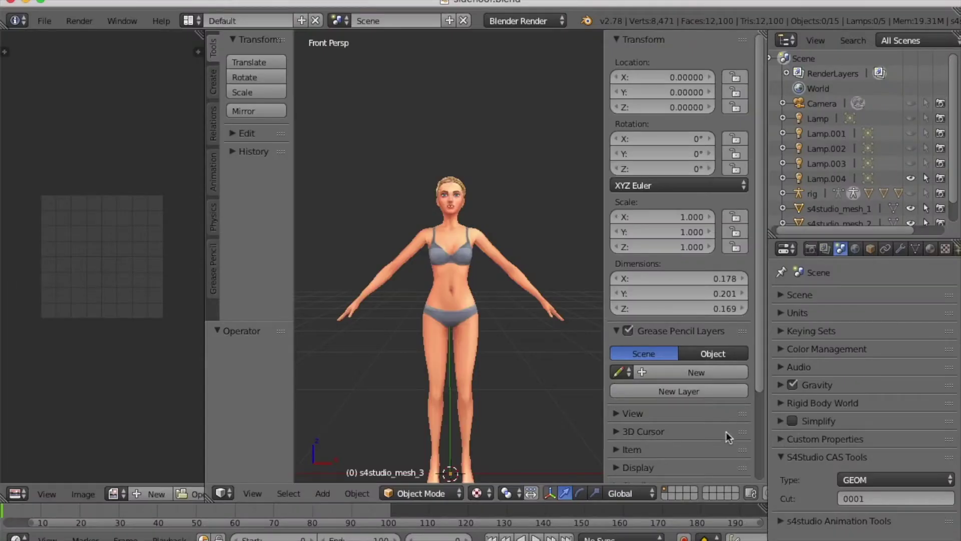
scroll(700, 445, down, 5)
key(n)
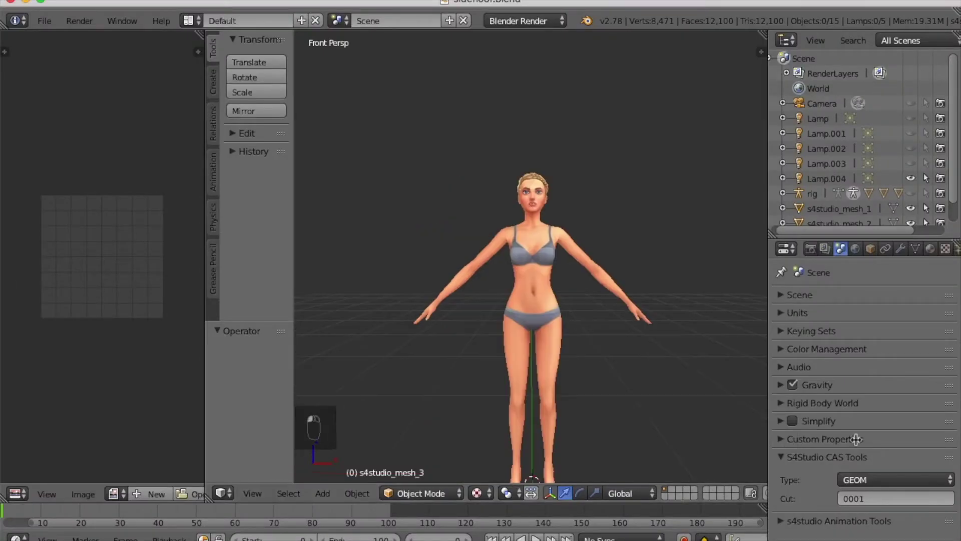
drag(203, 448, 25, 330)
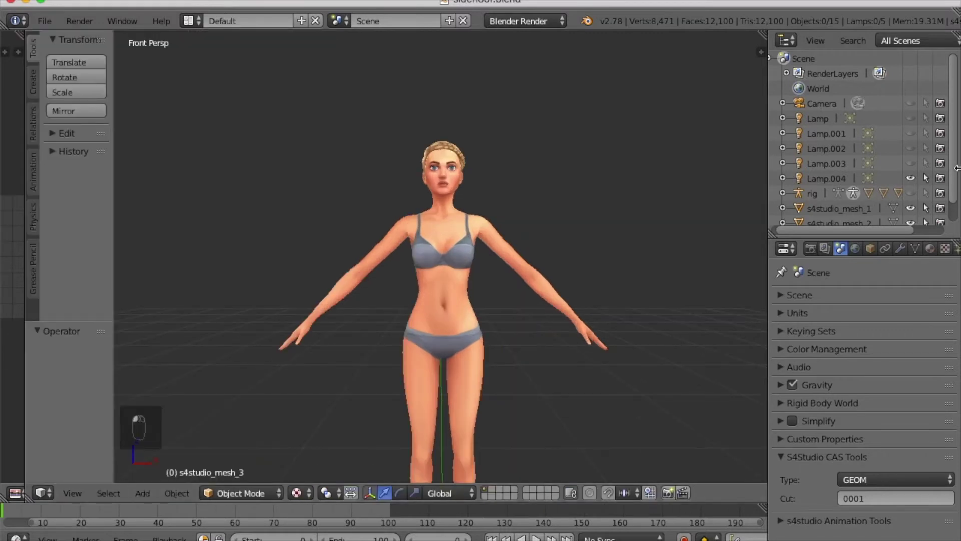
scroll(850, 226, down, 2)
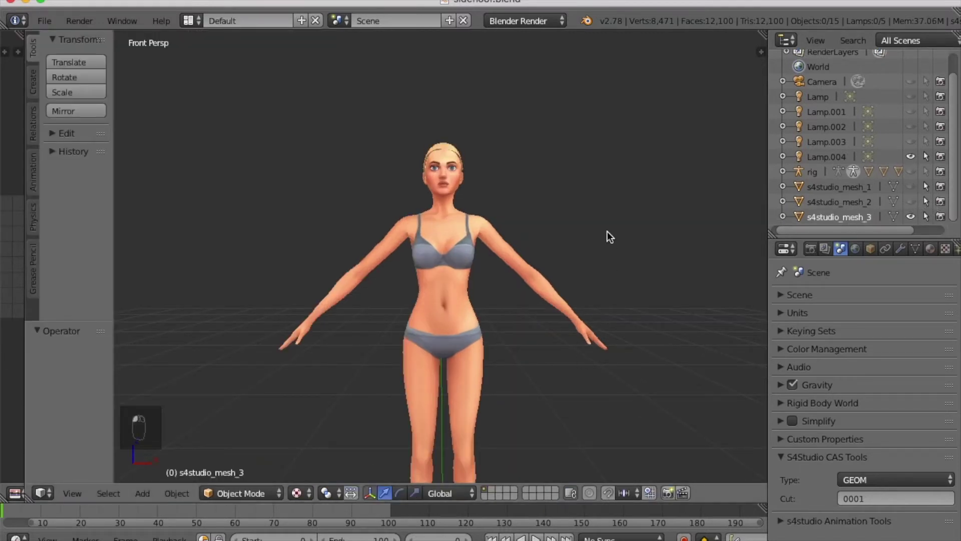
middle_drag(608, 232, 445, 260)
Step: Delete s4studio_mesh_1 and s4studio_mesh_2 from the scene
right_click(822, 202)
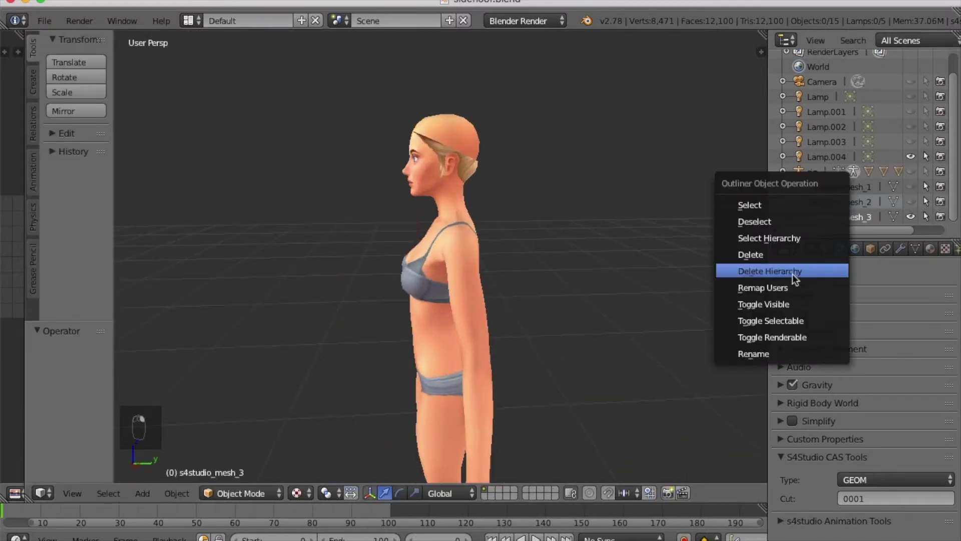
click(792, 254)
right_click(851, 205)
click(851, 207)
scroll(471, 187, up, 5)
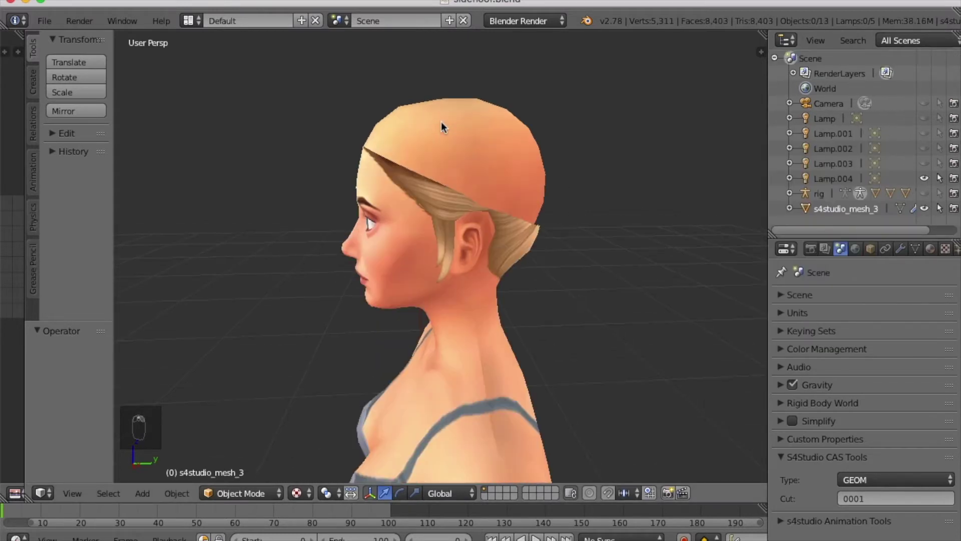
Step: In Edit Mode, select the linked hair locks in front of both ears on s4studio_mesh_3 and separate them into their own object
click(235, 493)
click(245, 458)
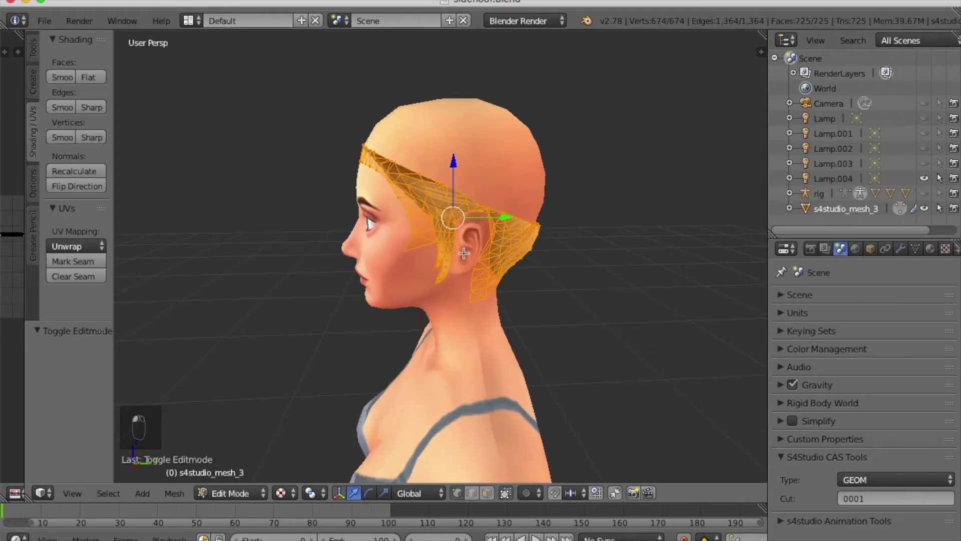
key(a)
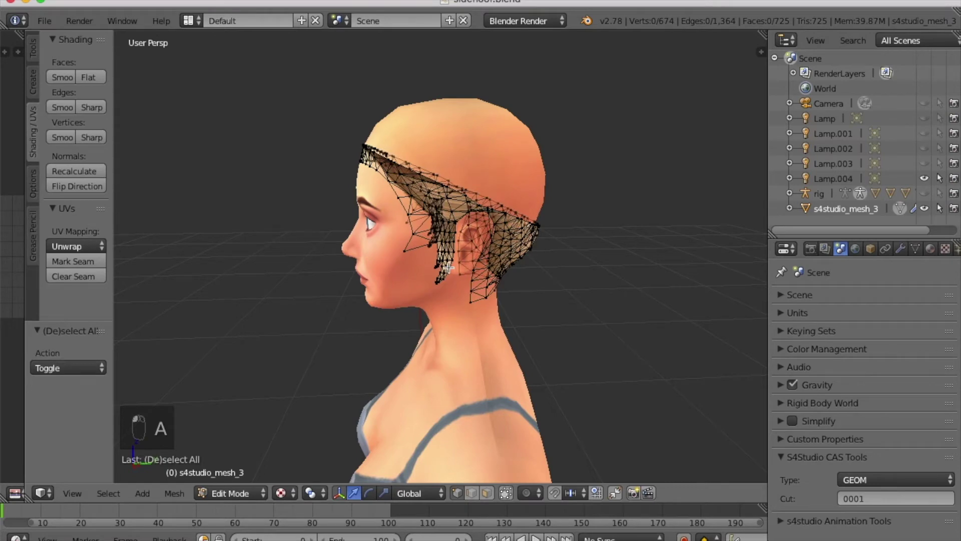
key(l)
key(l)
key(l)
key(l)
key(l)
key(l)
key(l)
key(l)
key(l)
key(l)
key(l)
middle_drag(450, 266, 693, 286)
key(l)
key(l)
key(l)
key(l)
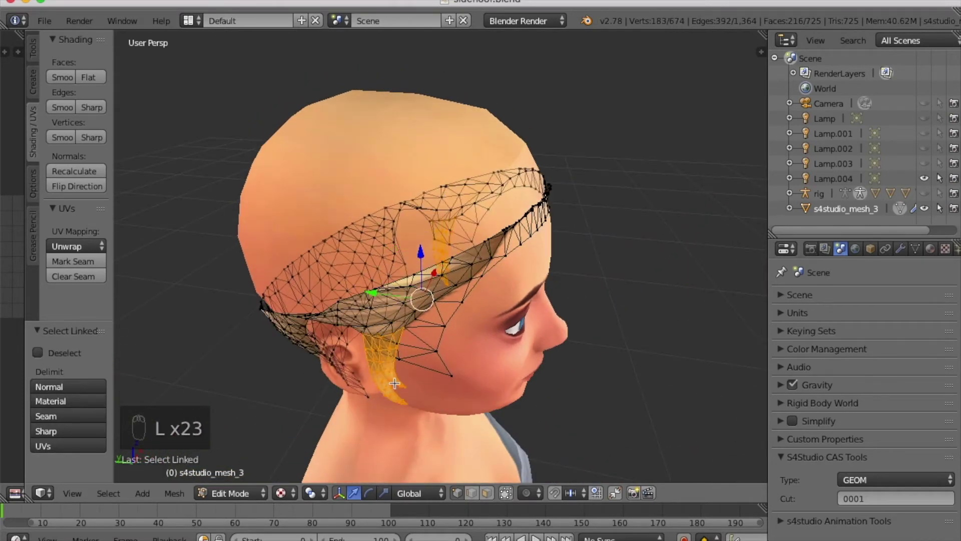
key(p)
click(606, 366)
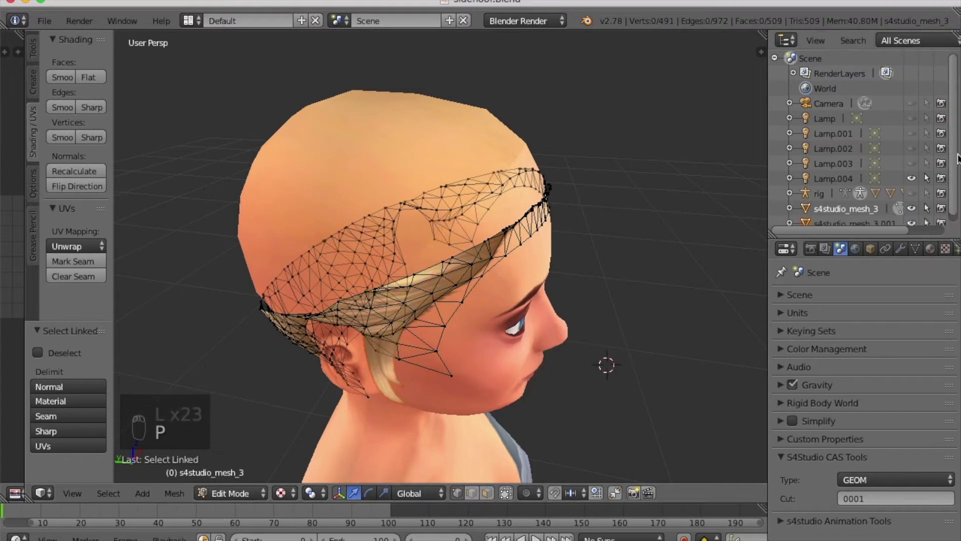
Step: Delete the leftover s4studio_mesh_3 from the scene, keeping only the separated side locks with the body
right_click(856, 203)
click(812, 208)
middle_drag(623, 371, 504, 304)
click(46, 20)
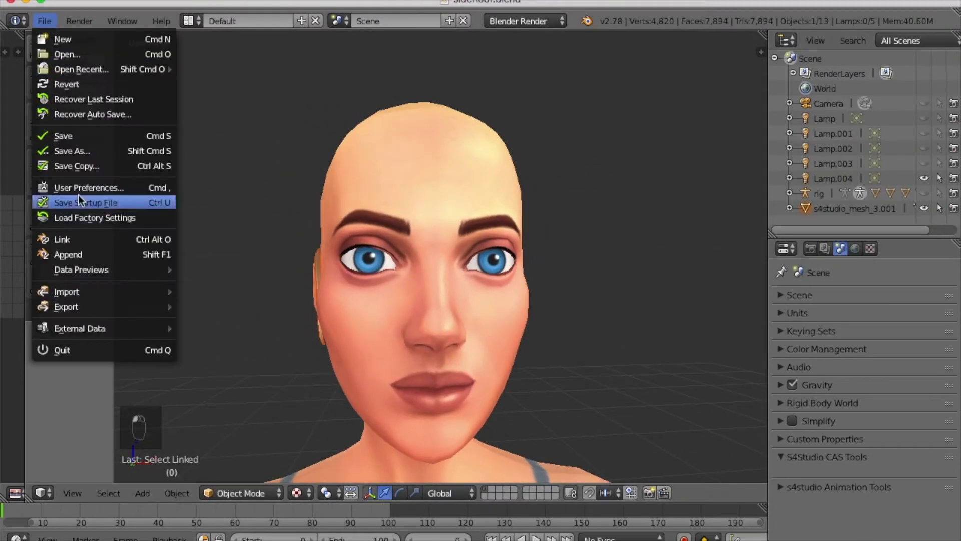
click(70, 253)
click(863, 71)
Step: Save the scene over sidefloof.blend in the Leia/MESH folder
click(46, 21)
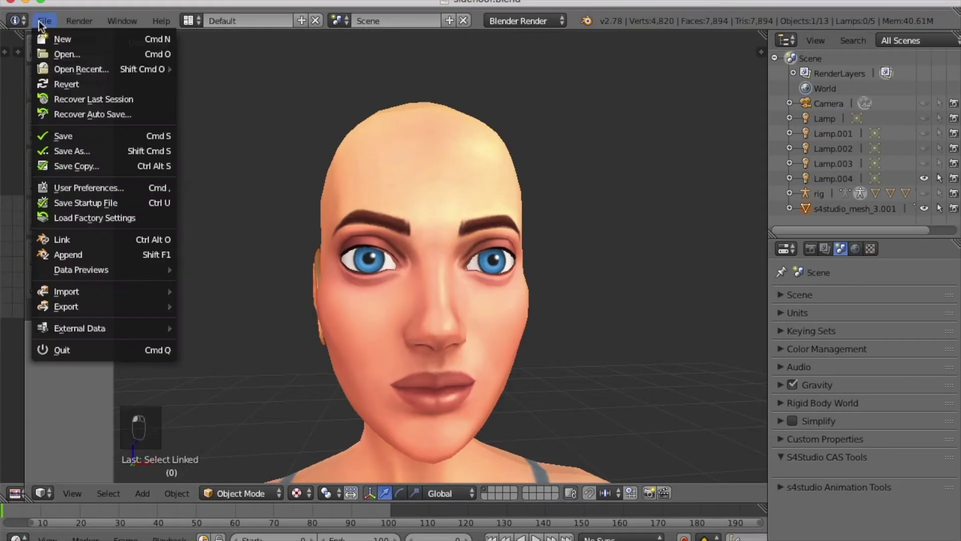
click(75, 149)
click(241, 153)
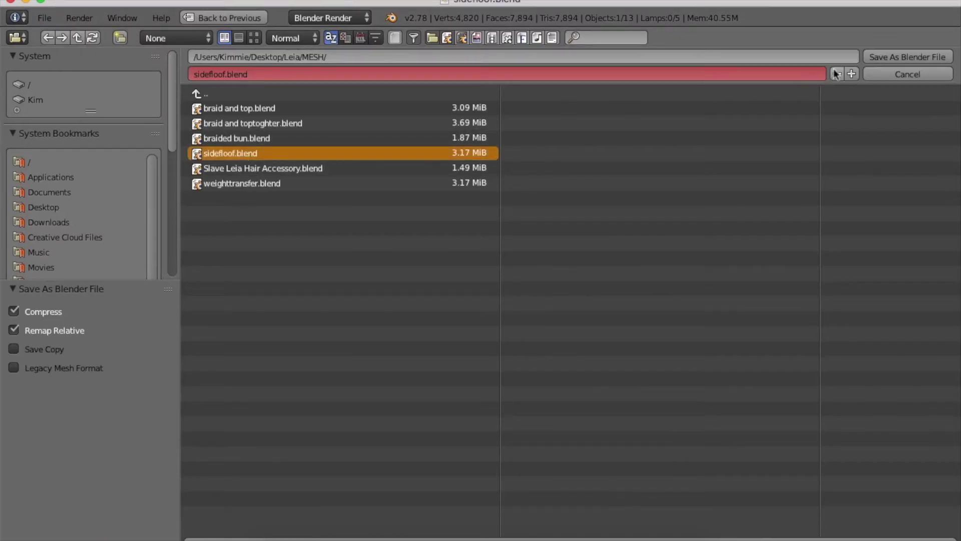
click(907, 56)
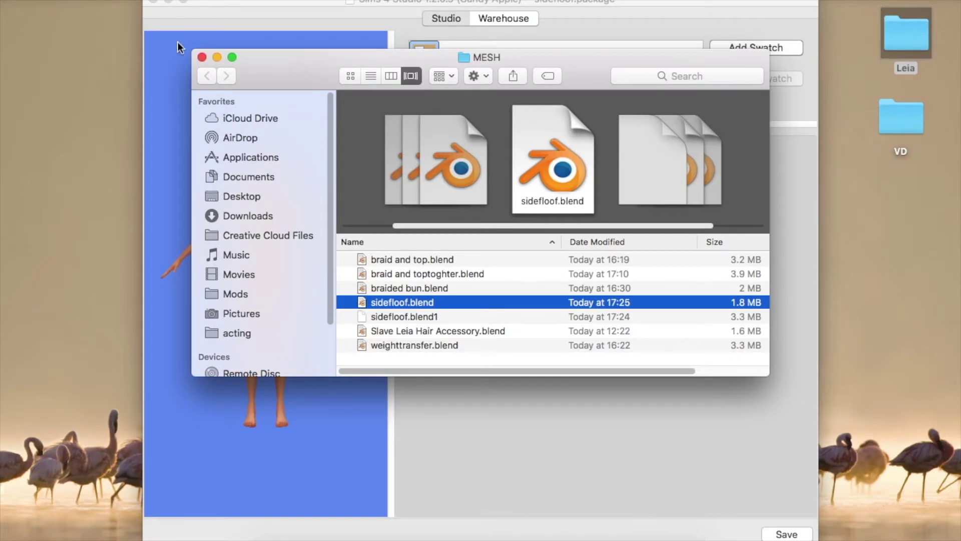
Step: Quit Sims 4 Studio, move sidefloof.blend1 from the MESH folder to the Trash and empty the Trash
key(Return)
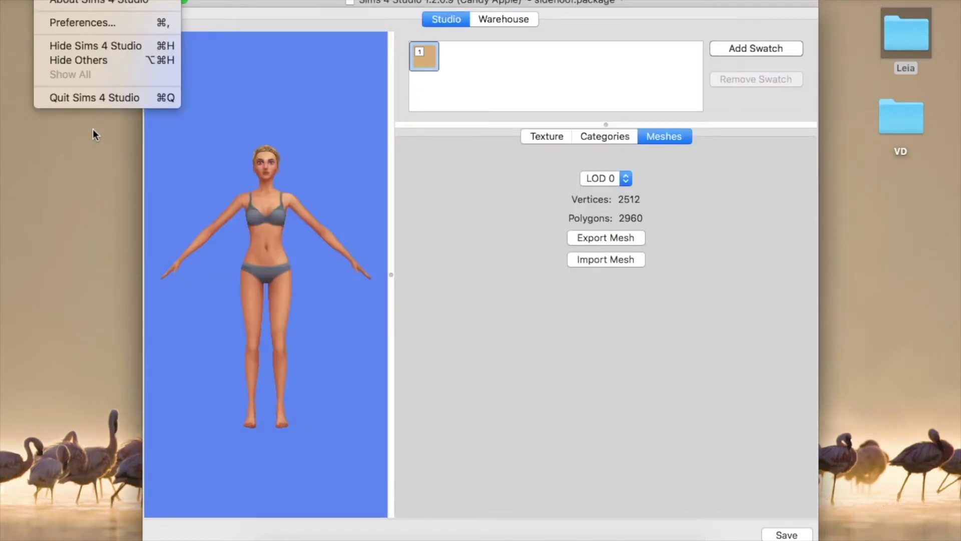
click(111, 97)
drag(717, 521, 691, 532)
right_click(717, 531)
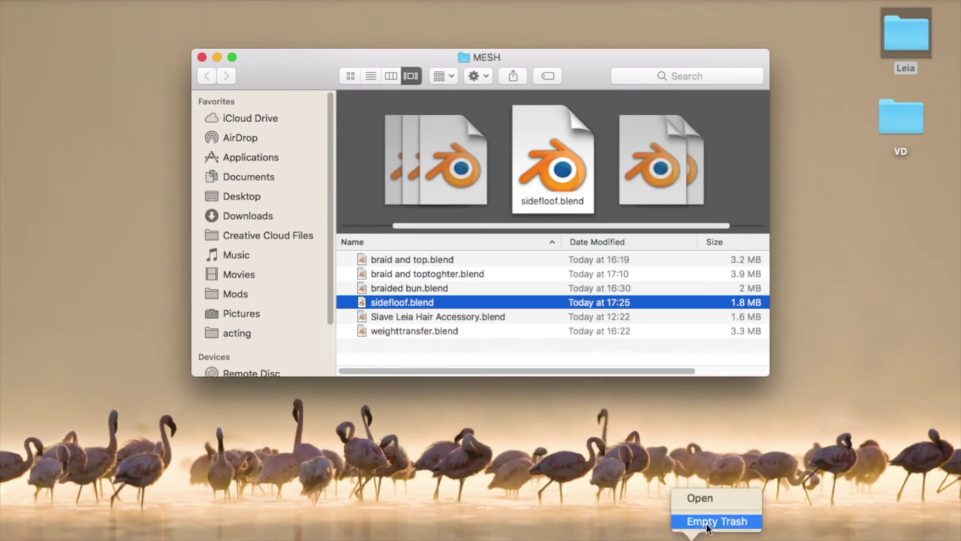
click(718, 519)
click(573, 192)
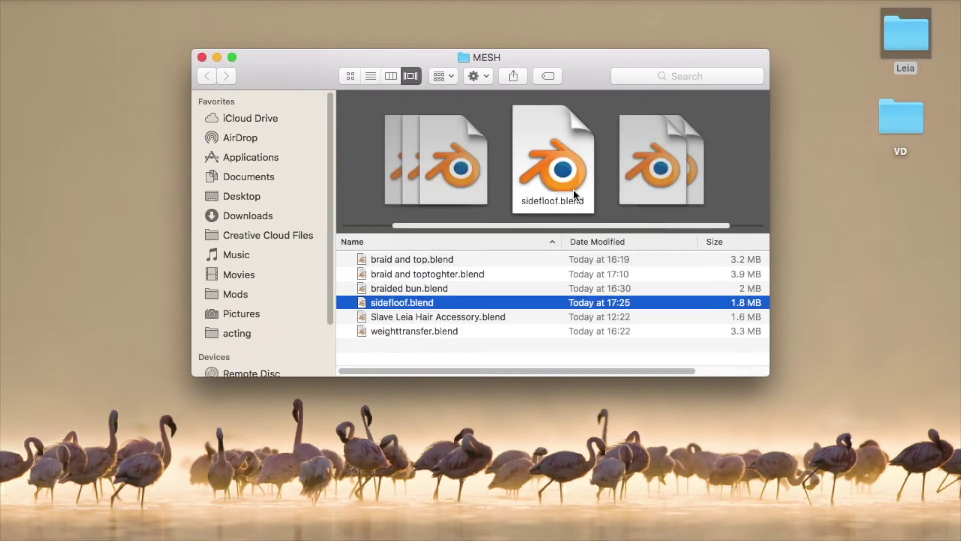
Step: Open braid and toptoghter.blend in Blender and put the Bun in Object Mode
double_click(417, 275)
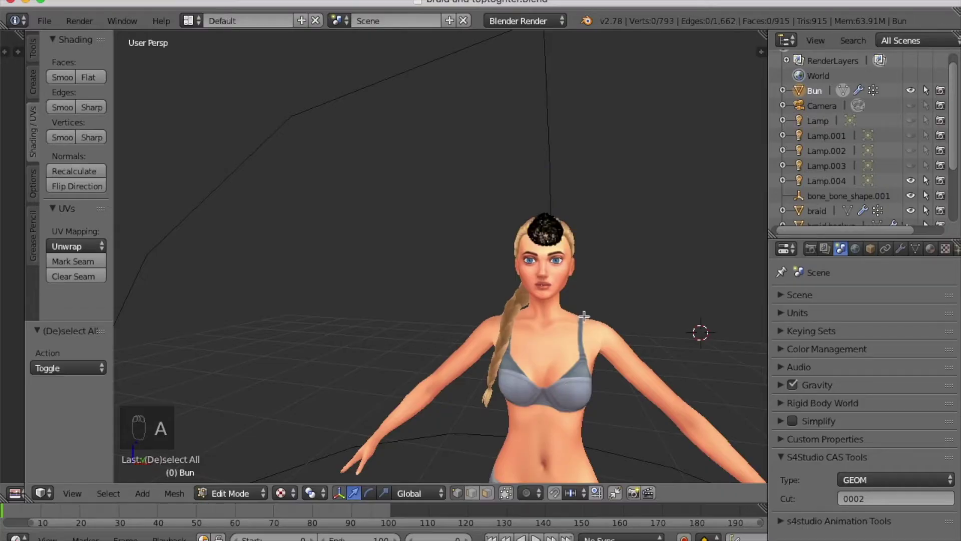
click(244, 495)
click(245, 443)
click(270, 493)
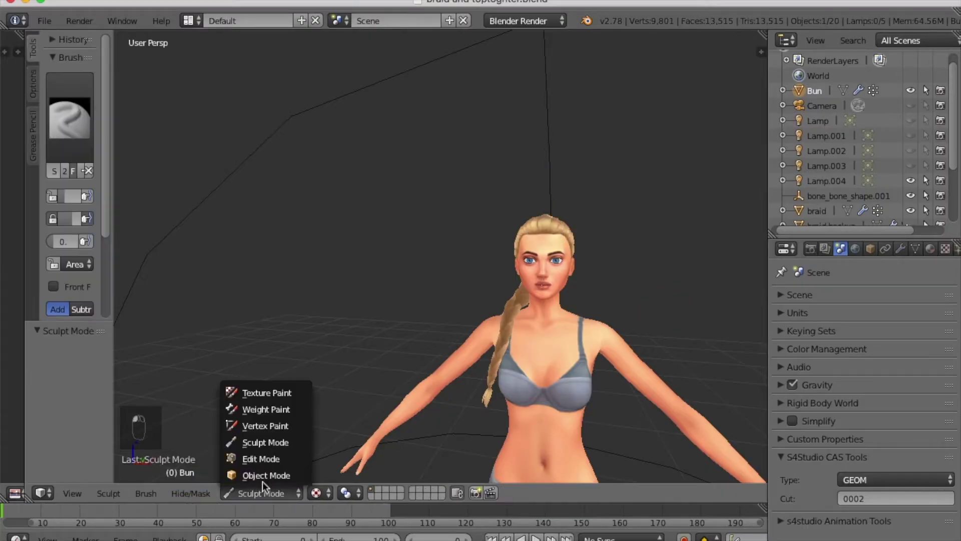
click(250, 472)
middle_drag(725, 286, 748, 280)
Step: Append the s4studio_mesh_3.001 object from sidefloof.blend into the scene
click(45, 20)
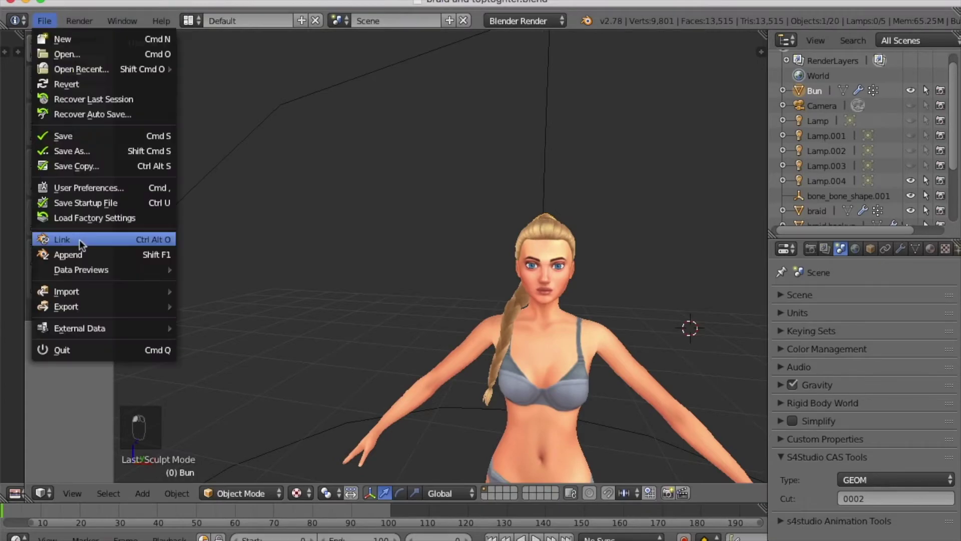
click(74, 254)
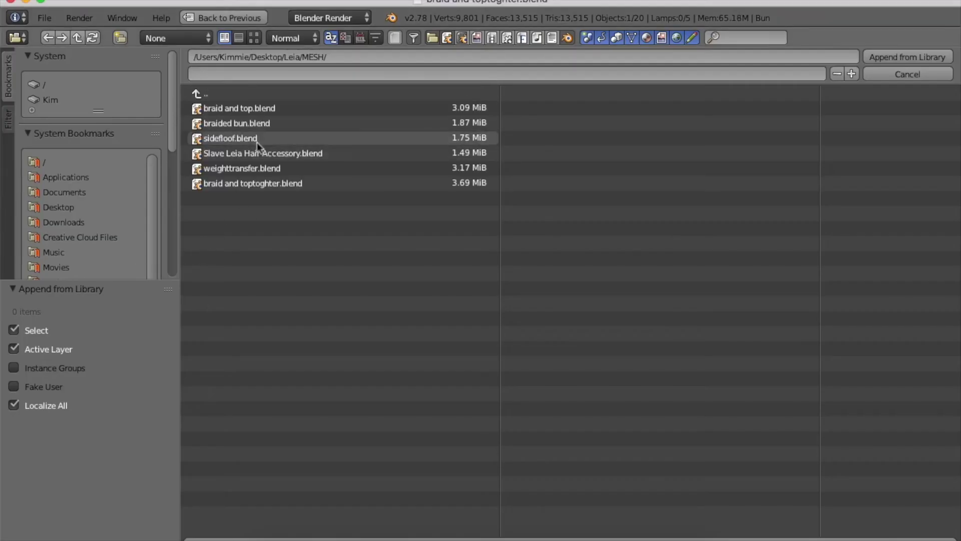
double_click(235, 138)
double_click(240, 228)
click(320, 274)
click(907, 57)
Step: Rename the appended s4studio_mesh_3.001 object as "sidefloof"
scroll(591, 326, up, 7)
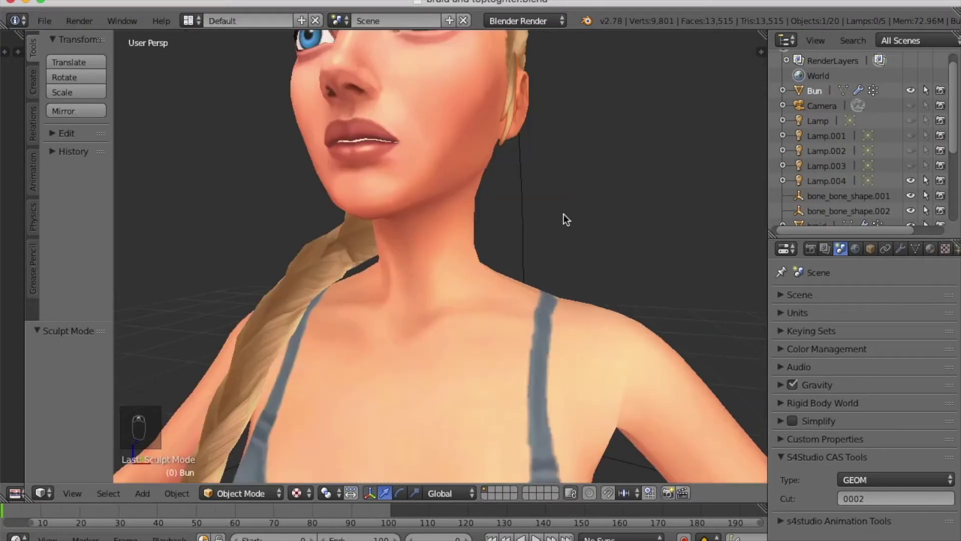
scroll(584, 248, down, 4)
middle_drag(614, 191, 463, 206)
click(240, 493)
click(228, 457)
drag(952, 107, 953, 178)
click(851, 218)
double_click(842, 218)
key(BackSpace)
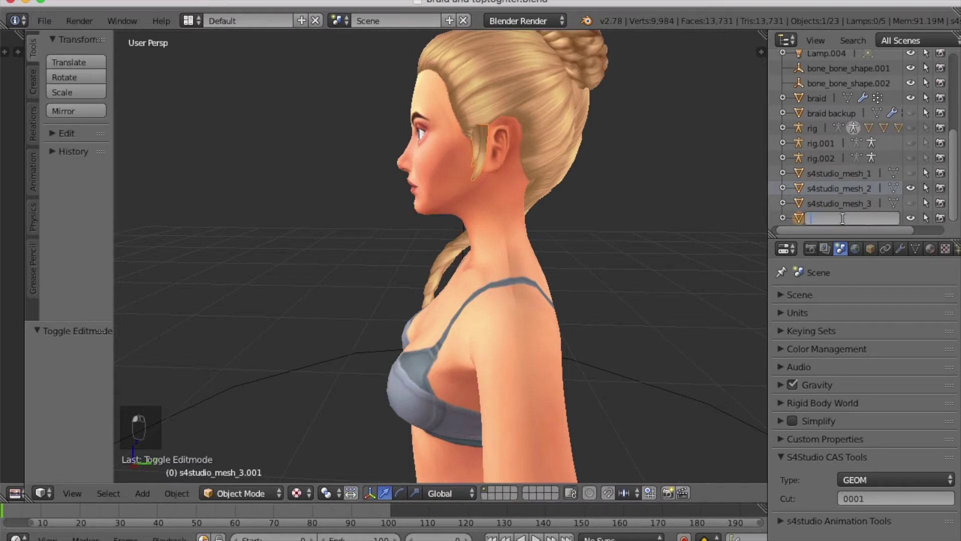
text(sidefloof)
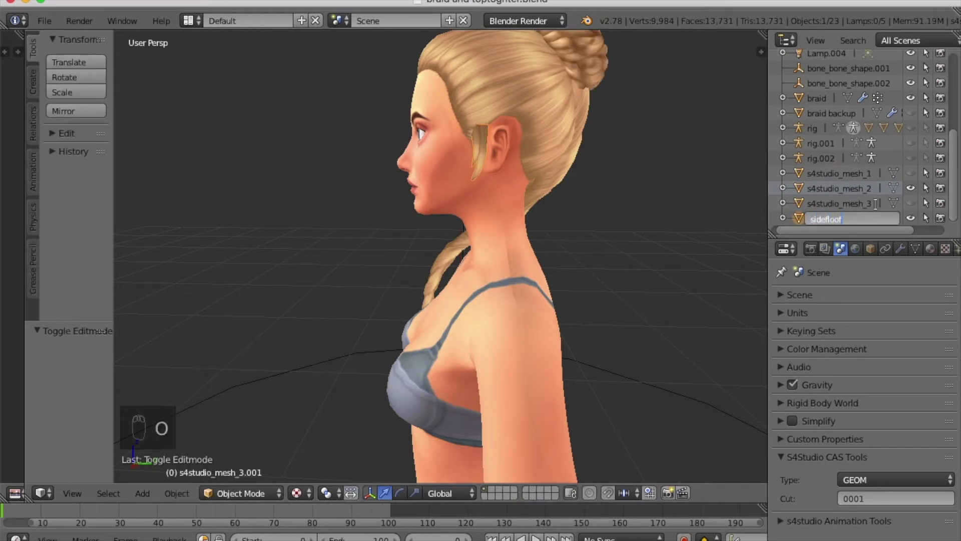
key(Return)
Step: In Edit Mode, move the entire sidefloof mesh slightly forward along the Y axis and deselect it
click(240, 493)
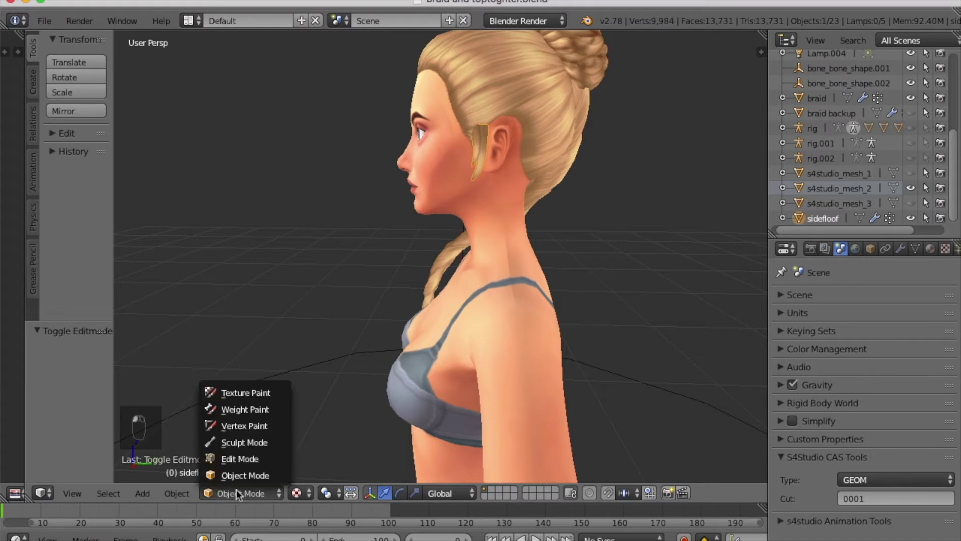
click(235, 458)
key(a)
key(g)
key(y)
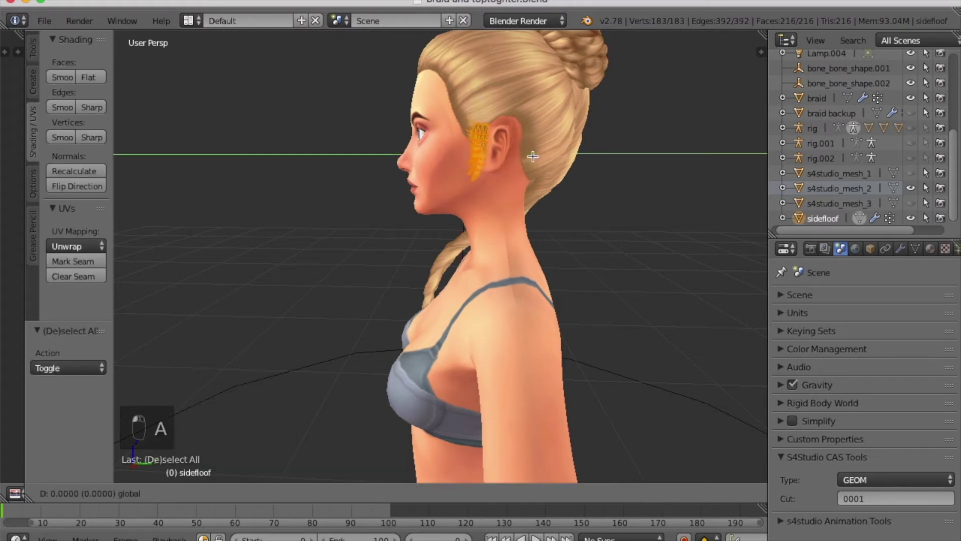
click(528, 157)
key(a)
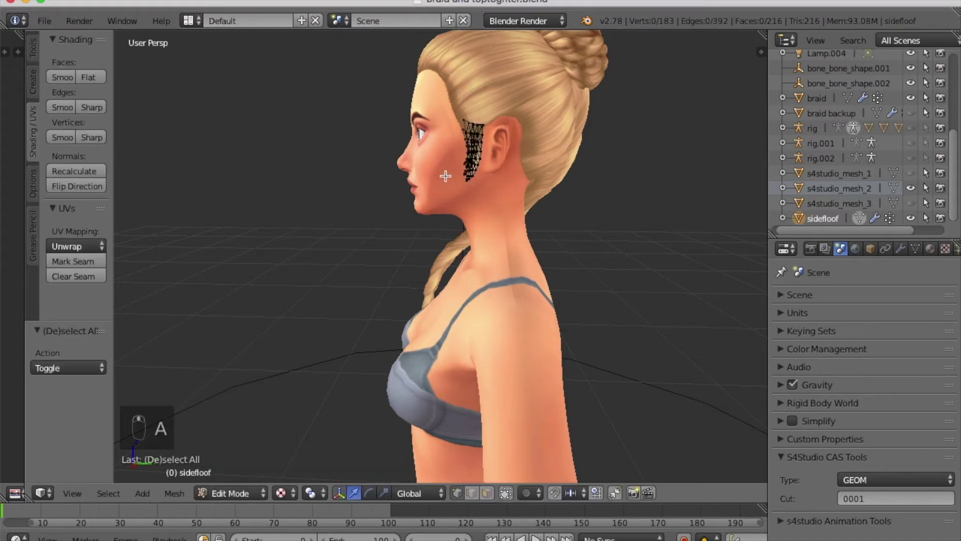
Step: Select the linked pieces of the side lock by the near ear and rotate them -0.808° about the Y axis
middle_drag(485, 175, 533, 146)
key(l)
key(l)
key(l)
key(l)
key(l)
key(l)
key(l)
key(l)
key(l)
key(l)
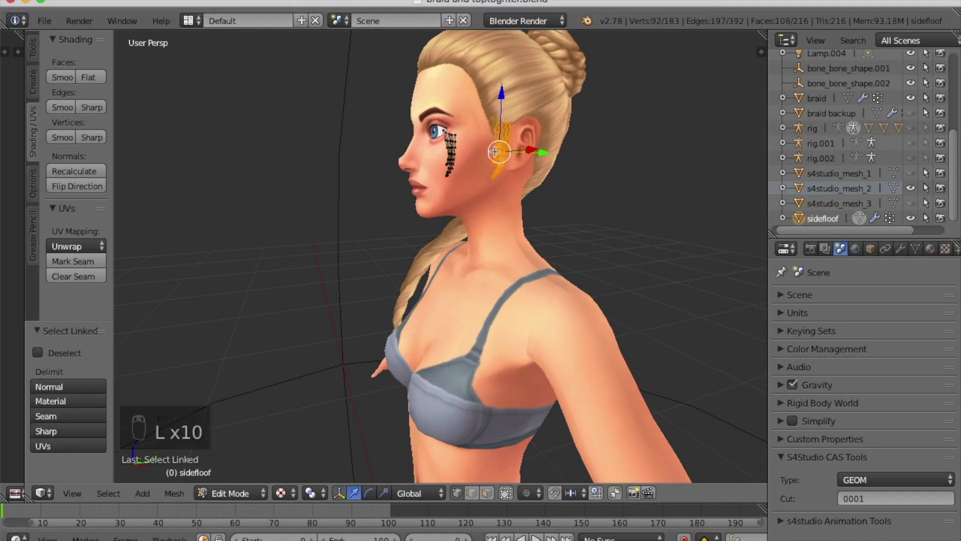
scroll(486, 143, up, 4)
middle_drag(482, 140, 278, 159)
key(r)
key(y)
click(463, 222)
Step: Shift the selected side lock slightly along the Z axis to fit the hairline and deselect it
mouse_move(464, 223)
middle_down()
mouse_move(420, 239)
mouse_move(675, 239)
mouse_move(644, 238)
mouse_move(508, 121)
middle_up()
key(g)
key(z)
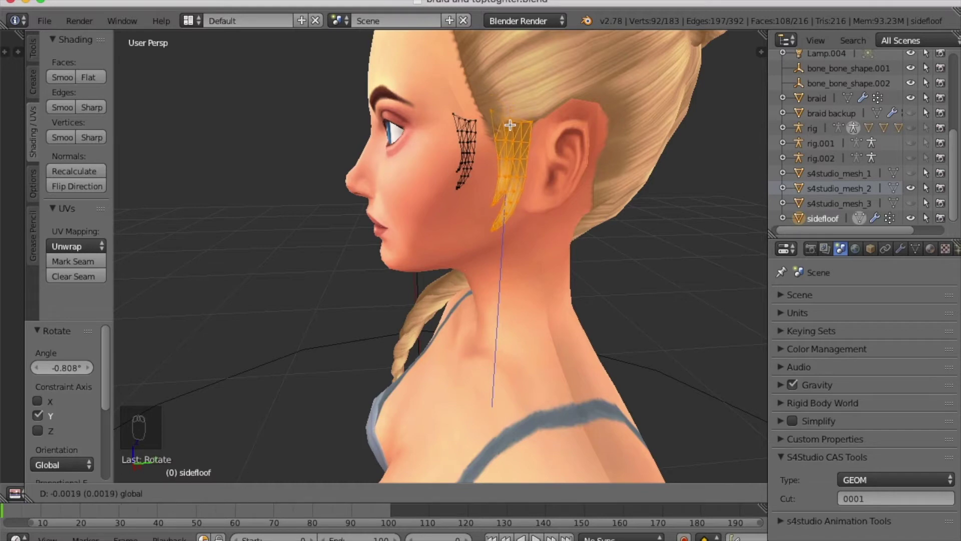
click(510, 117)
key(a)
Step: In Sculpt Mode, use the Snake Hook brush to pull the top of the side lock up into the hairline
mouse_move(515, 167)
middle_down()
mouse_move(407, 210)
mouse_move(580, 195)
middle_up()
click(223, 497)
click(229, 437)
click(71, 123)
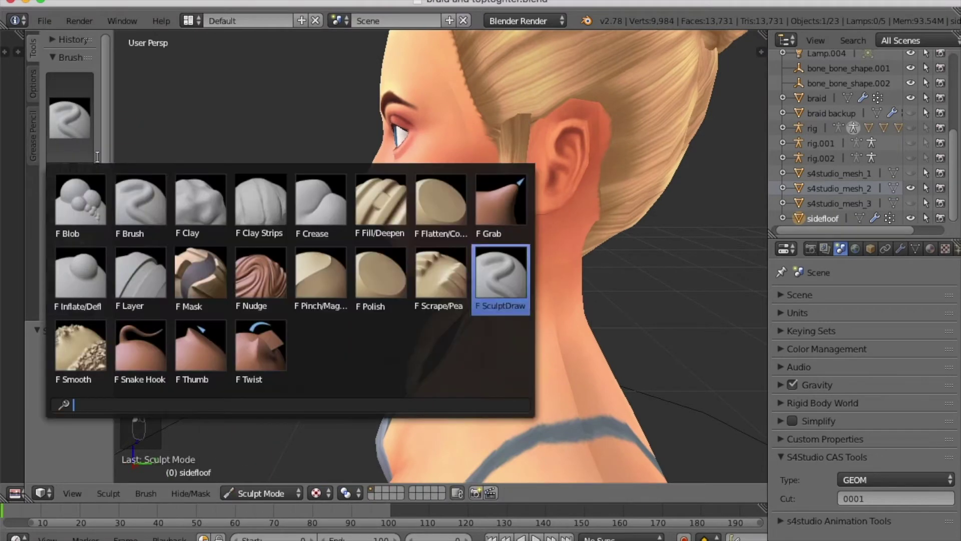
click(142, 346)
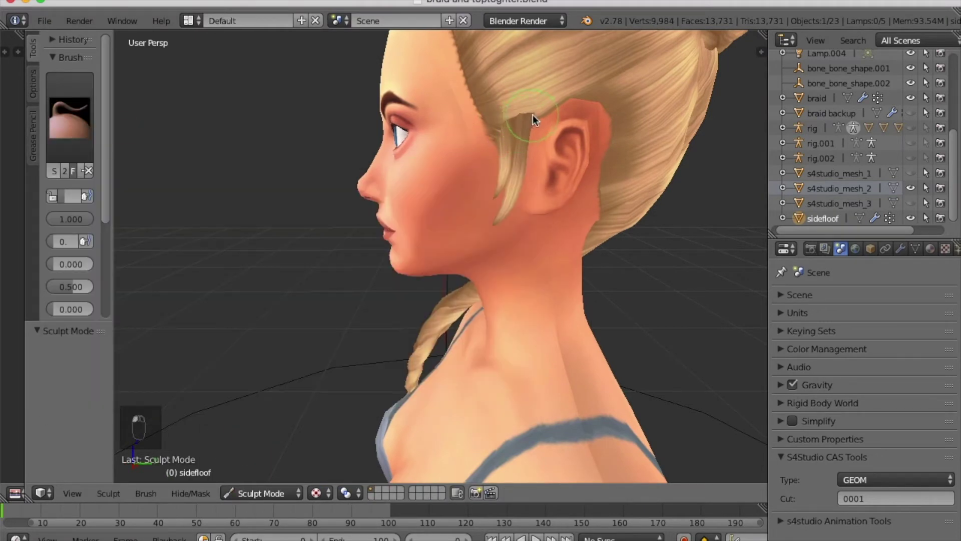
middle_drag(494, 124, 597, 131)
mouse_move(533, 119)
middle_down()
mouse_move(431, 134)
mouse_move(524, 116)
middle_up()
drag(519, 122, 506, 100)
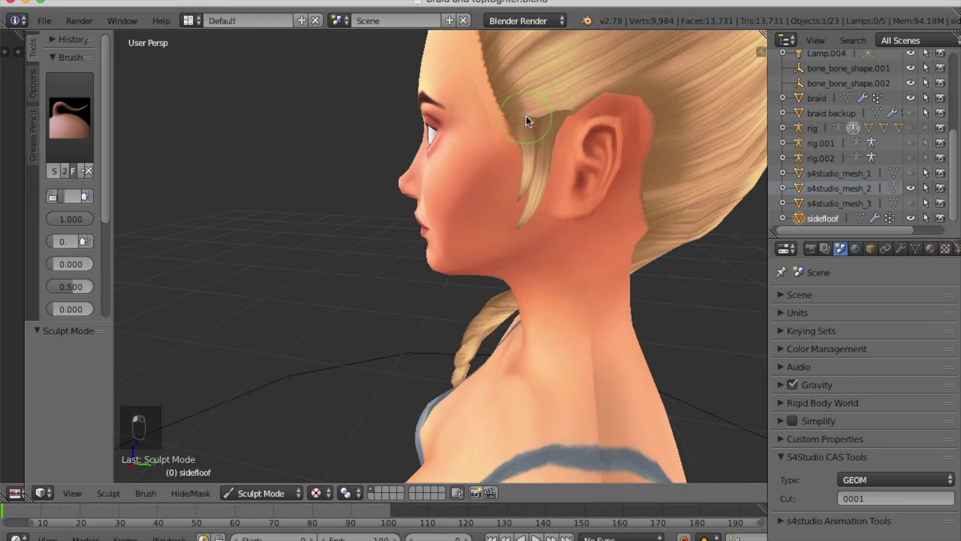
middle_drag(443, 166, 625, 166)
mouse_move(562, 150)
middle_down()
mouse_move(350, 142)
mouse_move(236, 156)
mouse_move(530, 106)
middle_up()
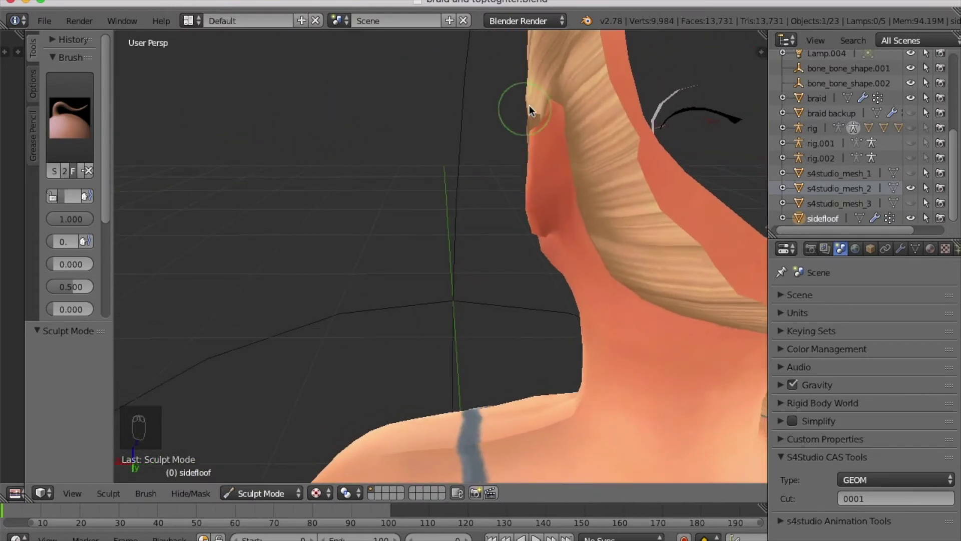
middle_drag(476, 145, 545, 133)
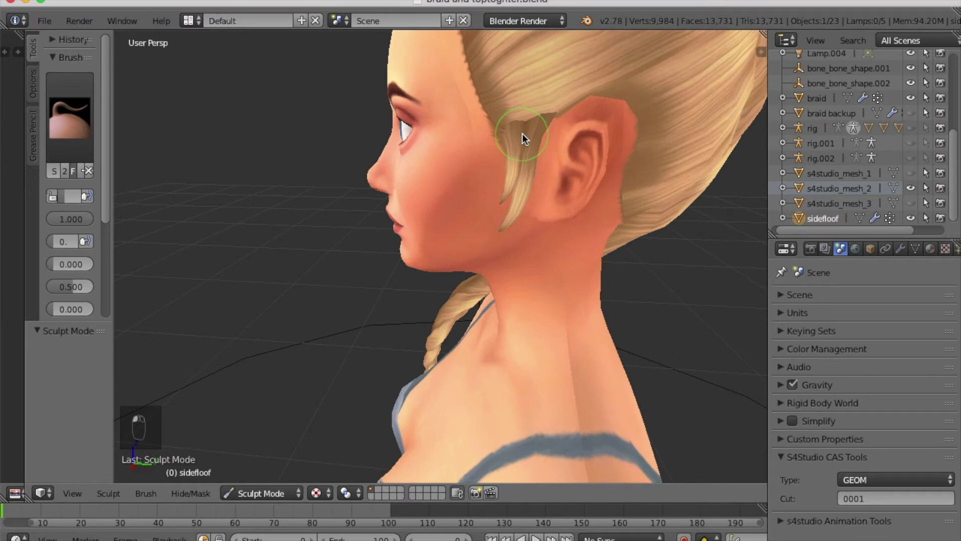
Step: Pull the top of the side lock at the other ear, on the braid side, into the hairline with Snake Hook
middle_drag(343, 112, 501, 109)
scroll(561, 133, down, 4)
scroll(563, 132, up, 3)
scroll(432, 105, up, 7)
scroll(431, 105, down, 6)
scroll(501, 109, up, 4)
middle_drag(593, 80, 614, 73)
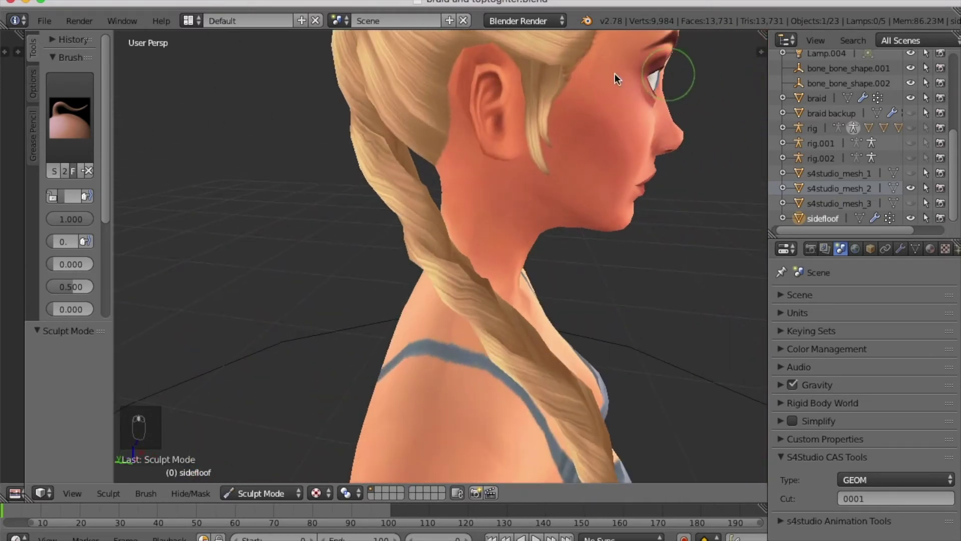
mouse_move(540, 85)
mouse_down()
mouse_move(564, 90)
mouse_move(566, 73)
mouse_up()
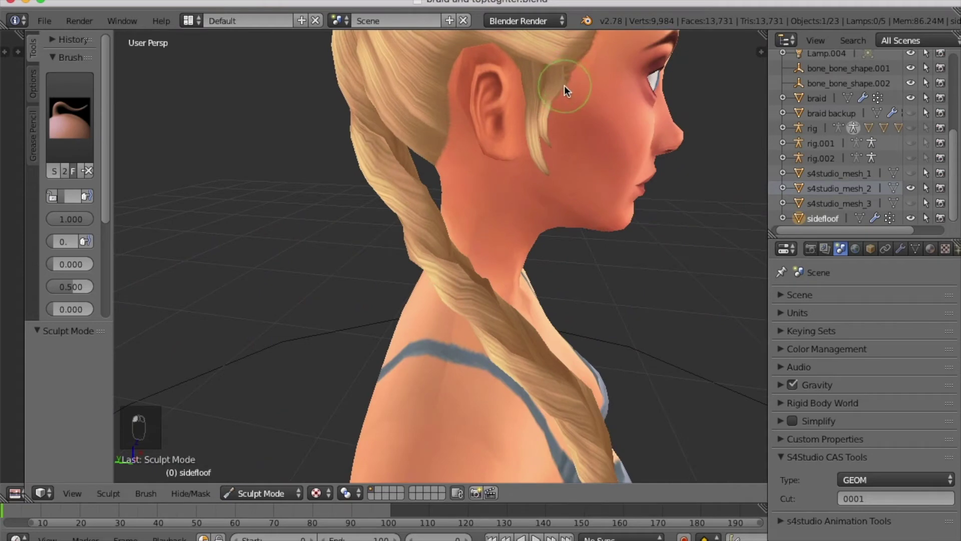
middle_drag(570, 114, 526, 113)
Step: Put the Bun object in Edit Mode and select its whole mesh
scroll(527, 149, down, 6)
middle_drag(528, 149, 575, 151)
scroll(578, 156, up, 3)
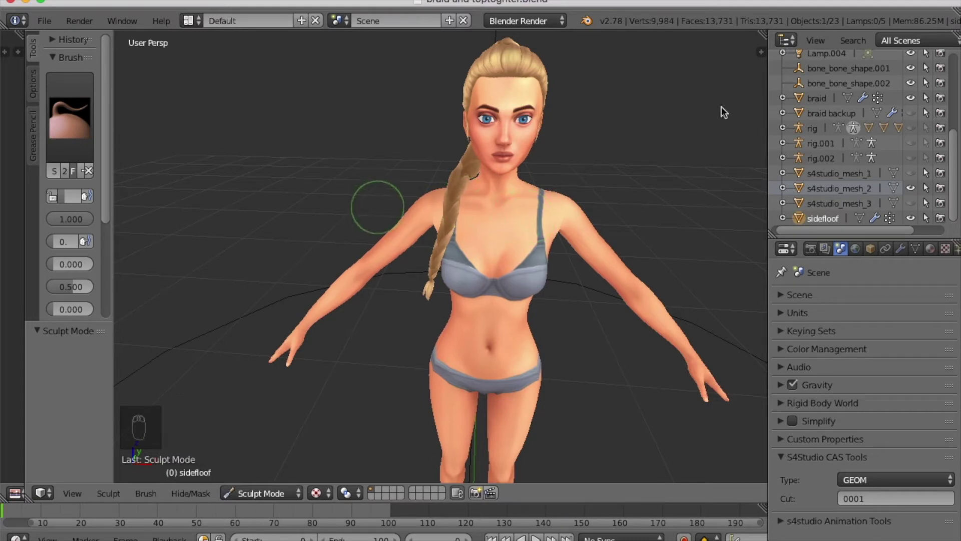
click(821, 98)
scroll(824, 106, up, 5)
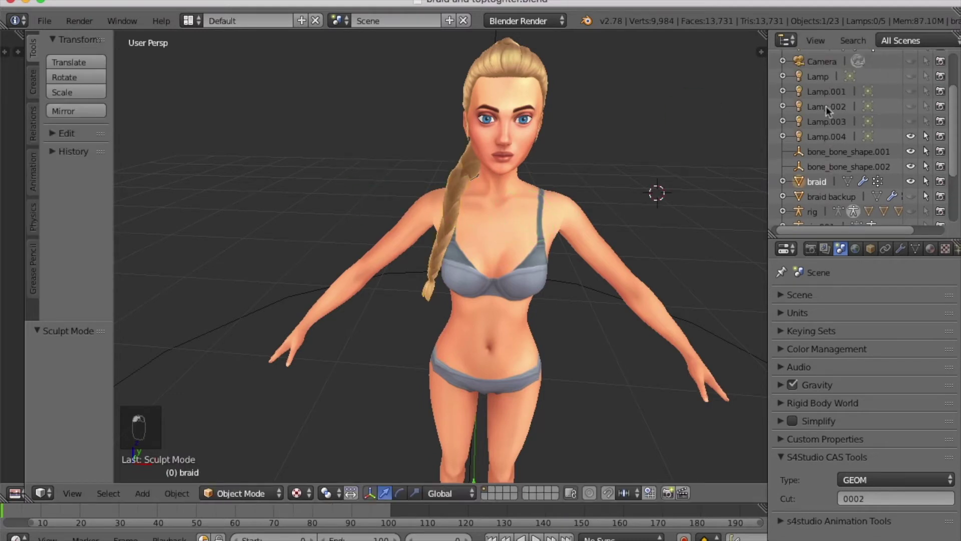
click(814, 103)
click(240, 493)
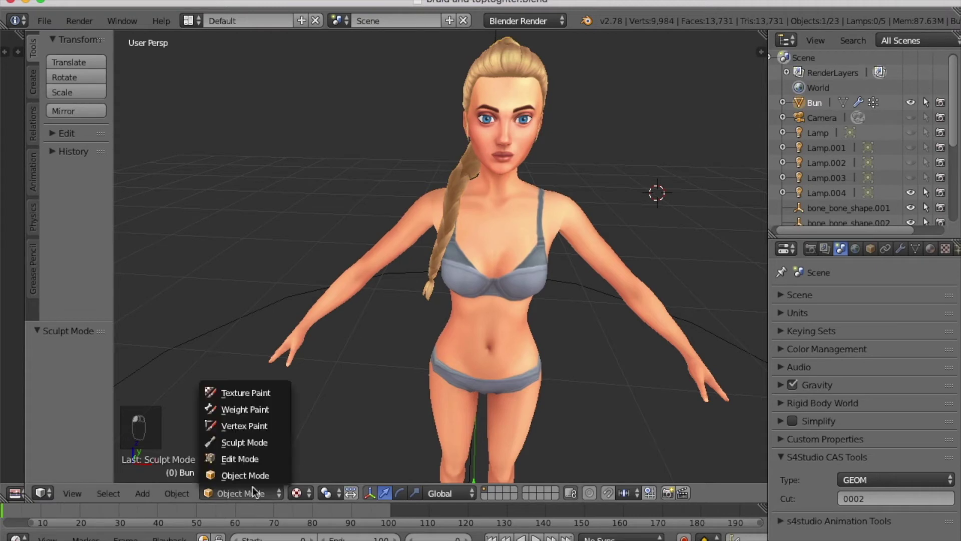
click(235, 455)
middle_drag(317, 237, 441, 237)
key(a)
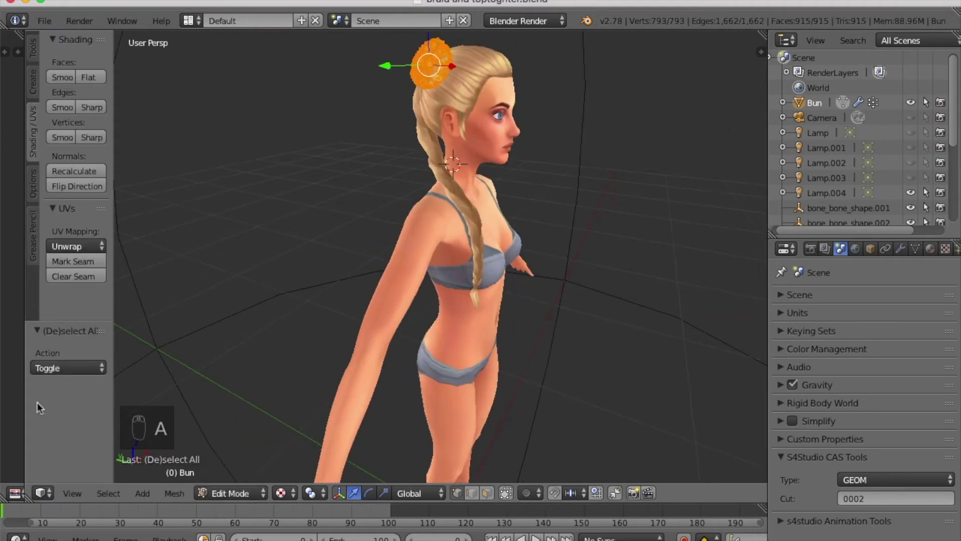
Step: Widen the UV editor to show the Bun's UVs and load braided bun.png from the Leia/txt folder behind them
drag(26, 413, 547, 415)
click(261, 494)
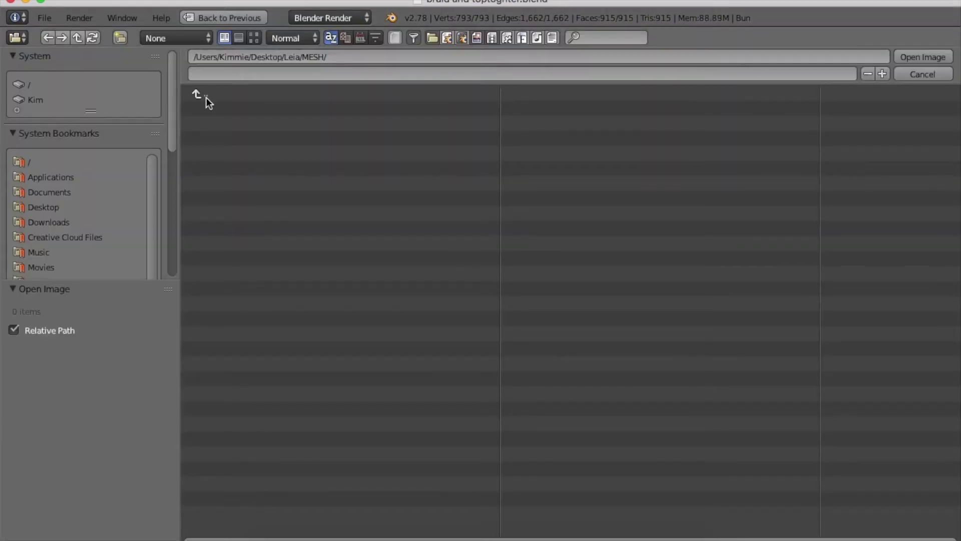
click(44, 207)
click(221, 108)
click(240, 138)
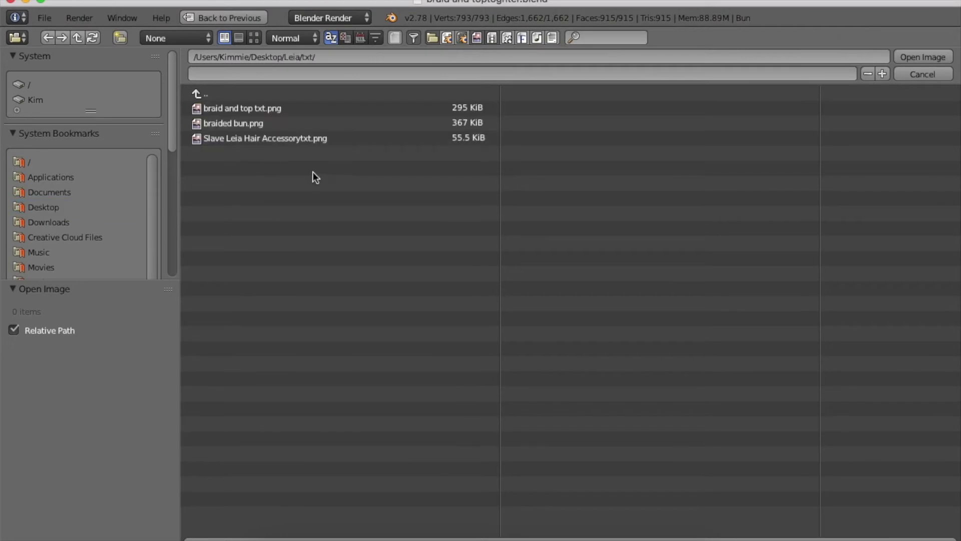
click(239, 125)
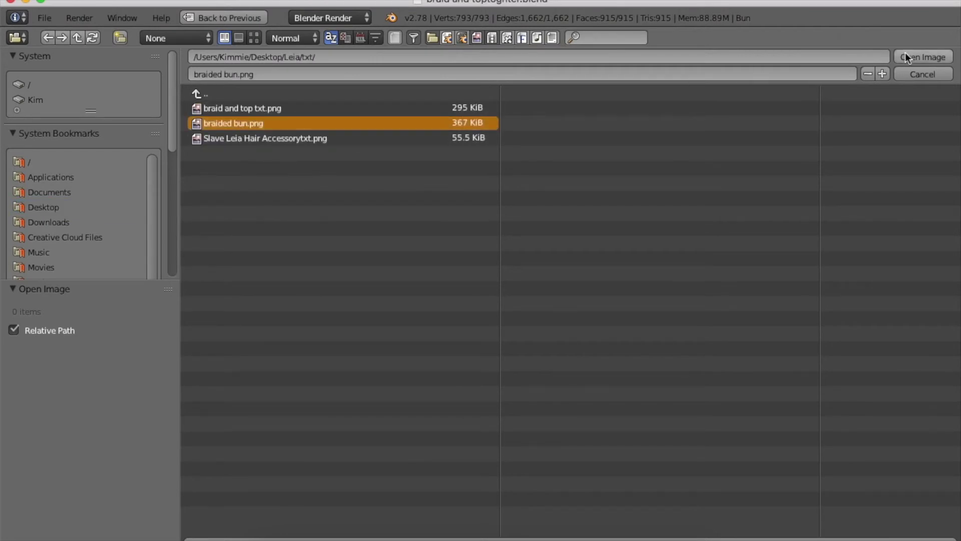
click(923, 56)
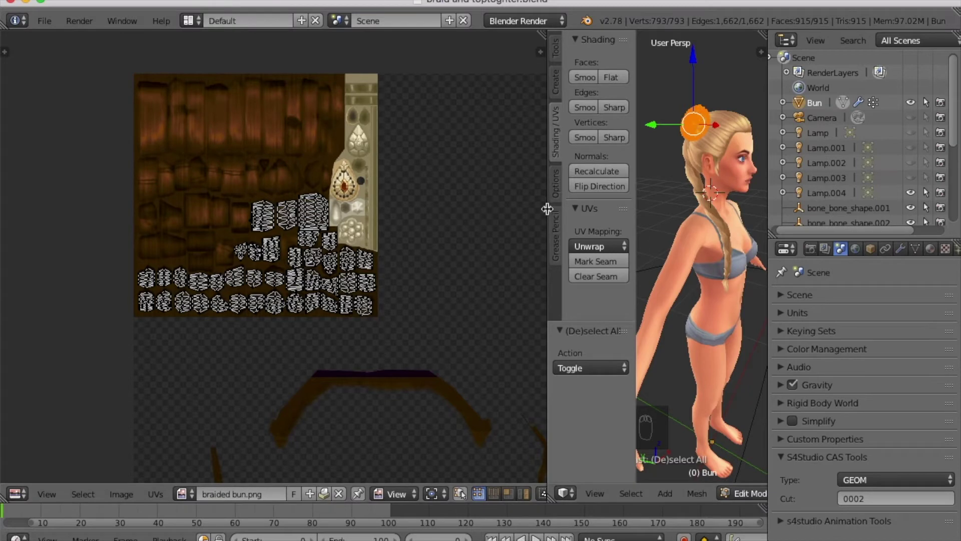
drag(547, 208, 165, 208)
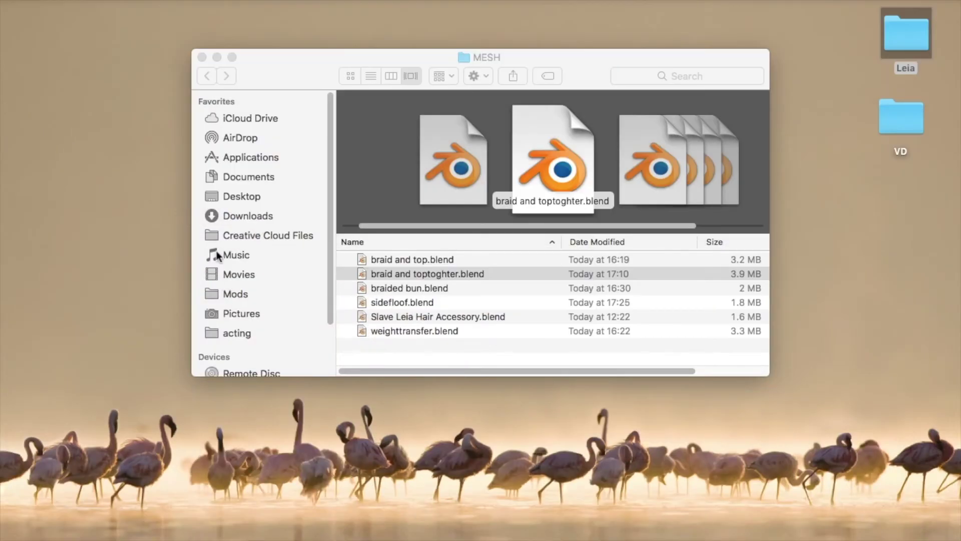
Step: Open braided bun.png and braid and top txt.png from the Desktop's Leia/txt folder in Photoshop
click(275, 200)
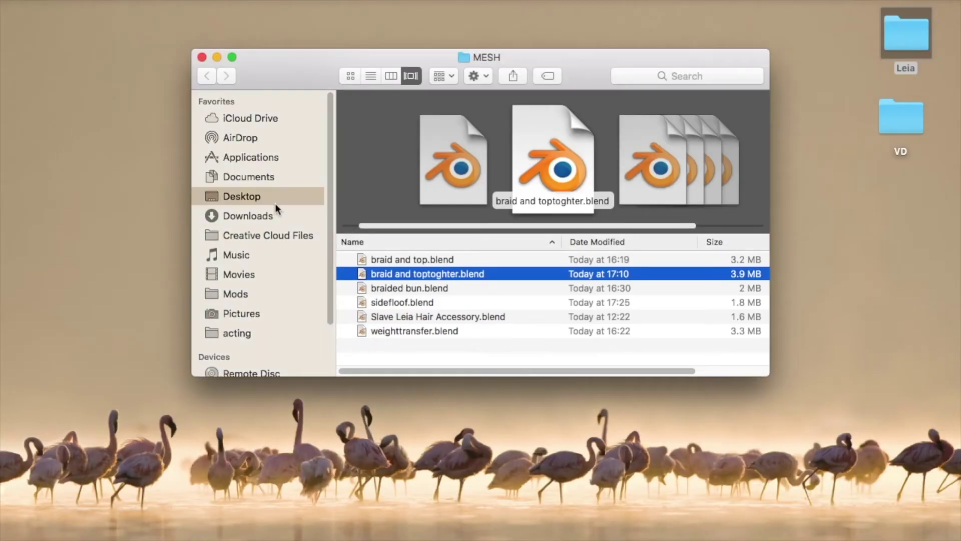
click(368, 99)
click(587, 125)
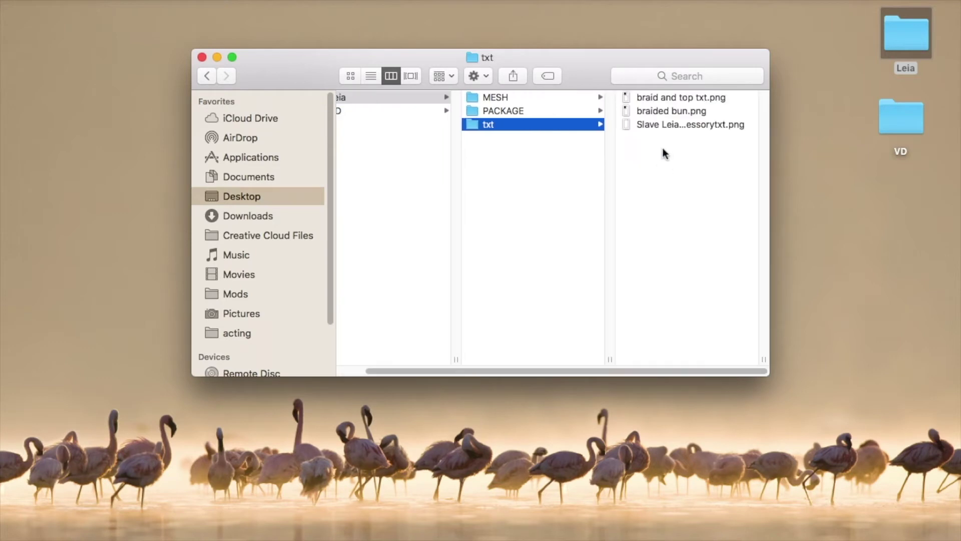
click(673, 114)
shift+click(516, 96)
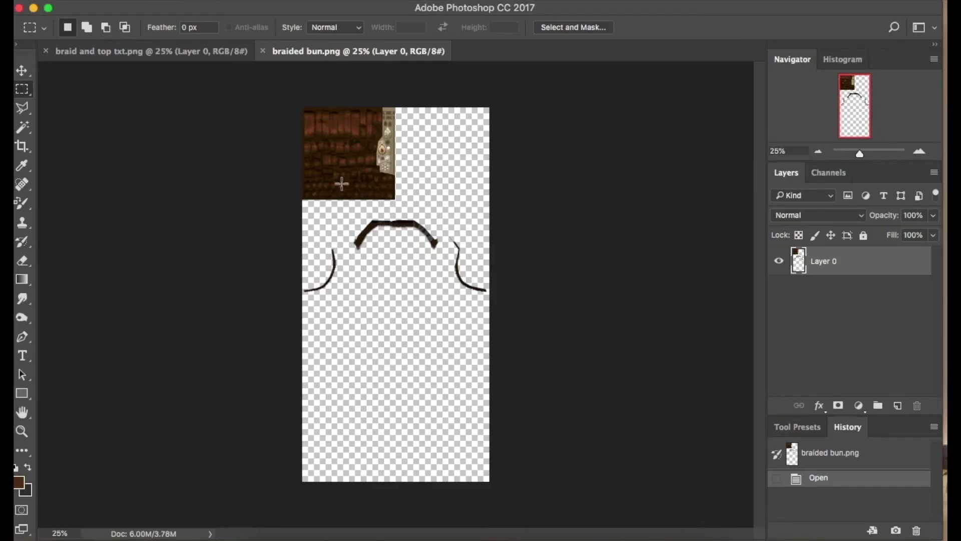
Step: Select the area of braided bun.png containing the stray dark hair strips below the bun texture and delete its contents
drag(862, 151, 850, 103)
drag(186, 241, 628, 485)
key(Delete)
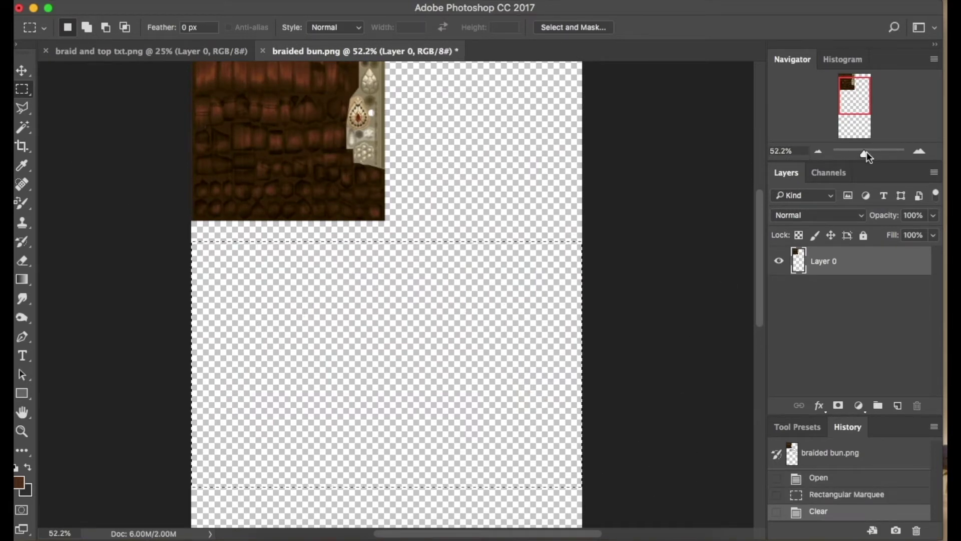
Step: Select a strip along the lower edge of the braided bun.png canvas and fill it with black
drag(865, 153, 858, 153)
drag(297, 400, 561, 445)
click(168, 0)
click(191, 221)
click(788, 149)
Step: Fill a full-height strip along the right edge of the canvas with black and deselect it
drag(434, 154, 562, 442)
click(168, 0)
click(178, 230)
click(797, 139)
right_click(445, 266)
click(458, 274)
Step: With the Polygonal Lasso, trace a selection boundary between the second and third rows of braid pieces, starting beyond the texture's left edge
alt+scroll(359, 180, up, 10)
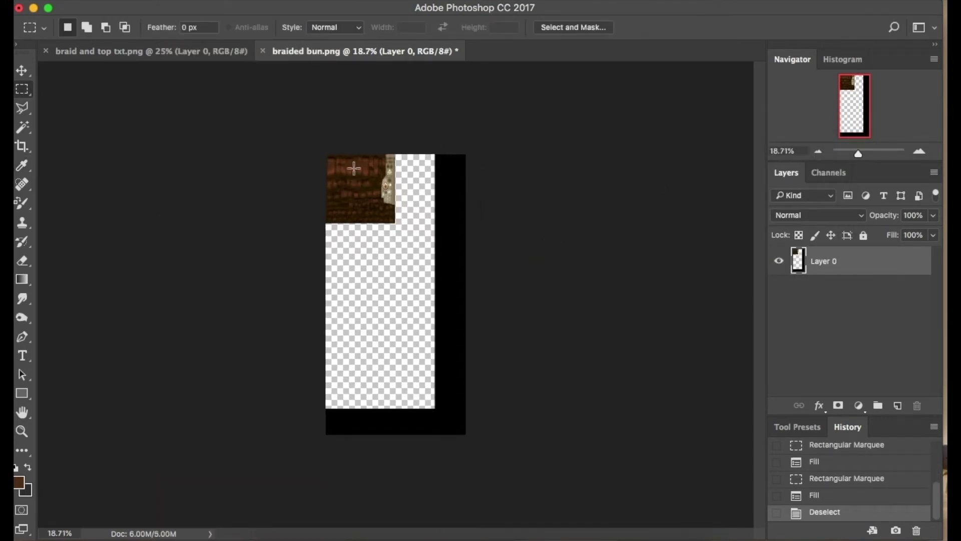
alt+scroll(306, 135, up, 3)
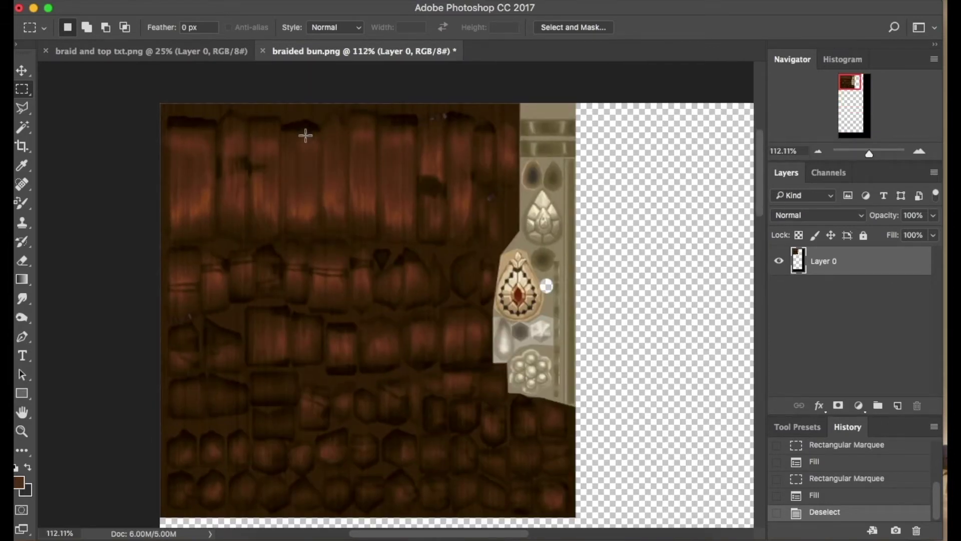
alt+scroll(305, 135, down, 2)
click(21, 108)
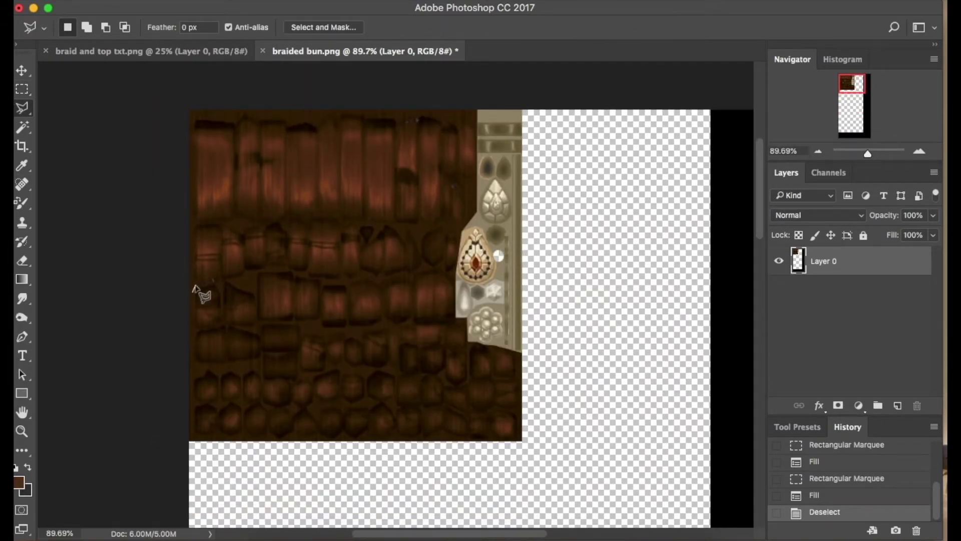
double_click(194, 288)
click(600, 198)
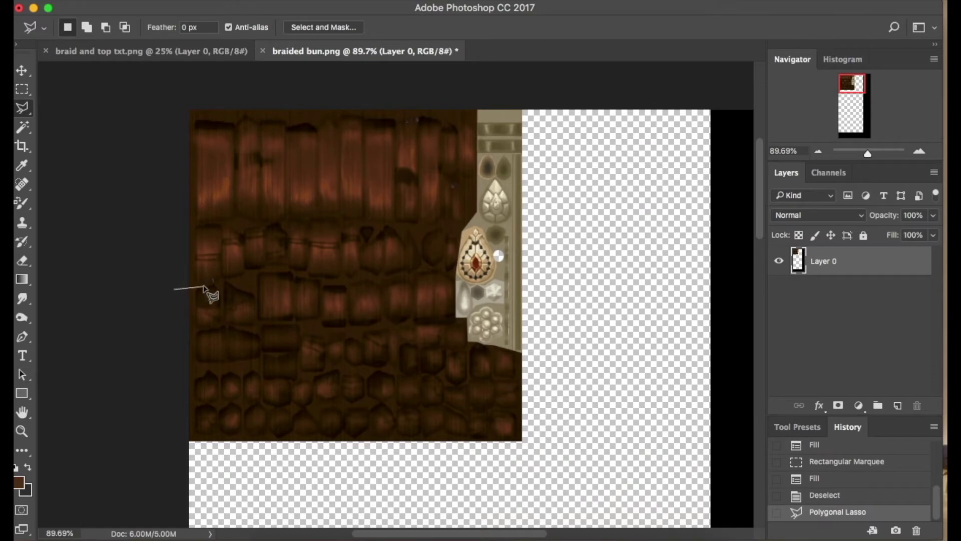
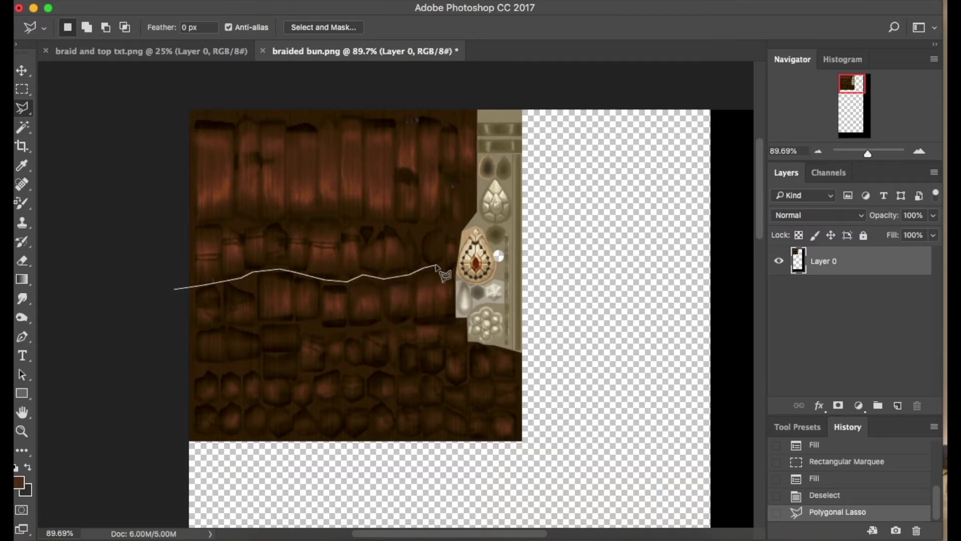
Step: Lasso and clear the upper part of the braided bun texture above the wavy line through its middle, then deselect
click(452, 274)
click(604, 292)
click(560, 101)
click(160, 87)
click(174, 289)
key(BackSpace)
right_click(332, 216)
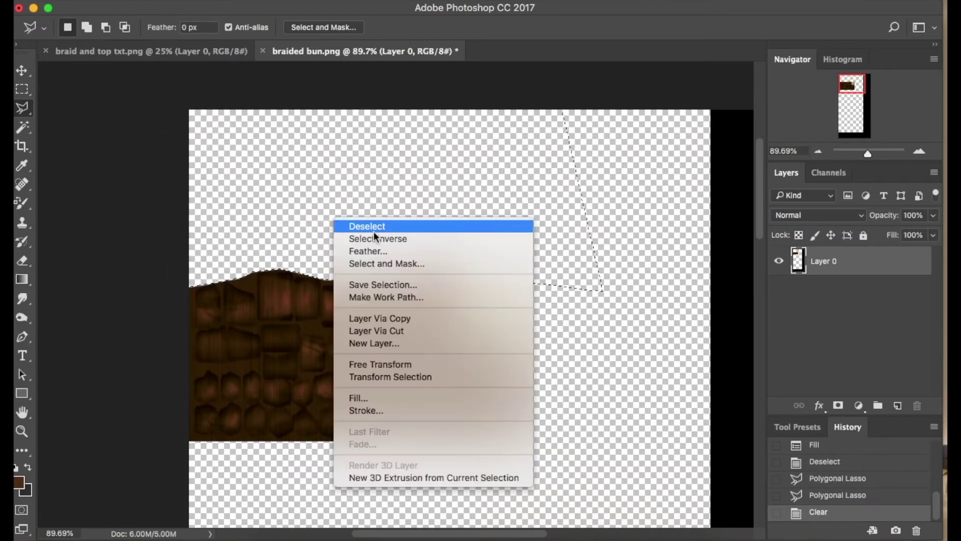
click(346, 221)
Step: Move the remaining bun texture into braid and top txt.png over the hair block and clear Layer 1 outside that block
click(16, 74)
drag(425, 344, 442, 286)
click(22, 89)
drag(301, 106, 419, 207)
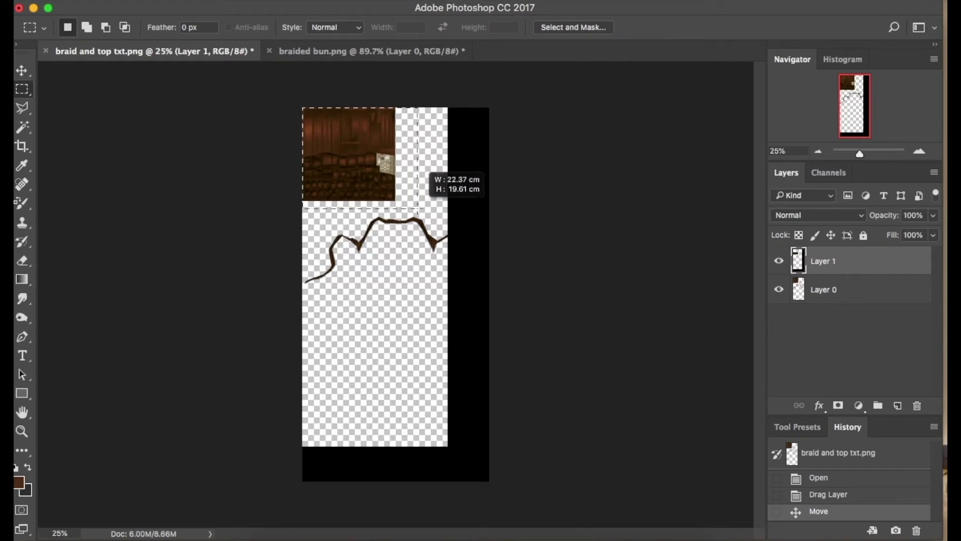
right_click(409, 195)
click(498, 222)
key(Delete)
right_click(464, 232)
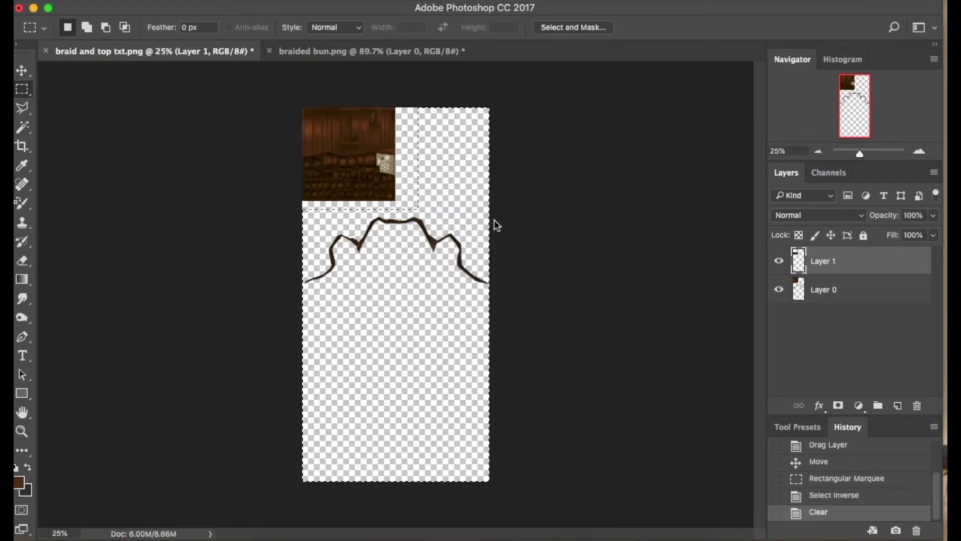
click(481, 239)
Step: Cut the square hair texture block from Layer 0 onto its own layer
drag(860, 153, 872, 154)
drag(854, 105, 848, 82)
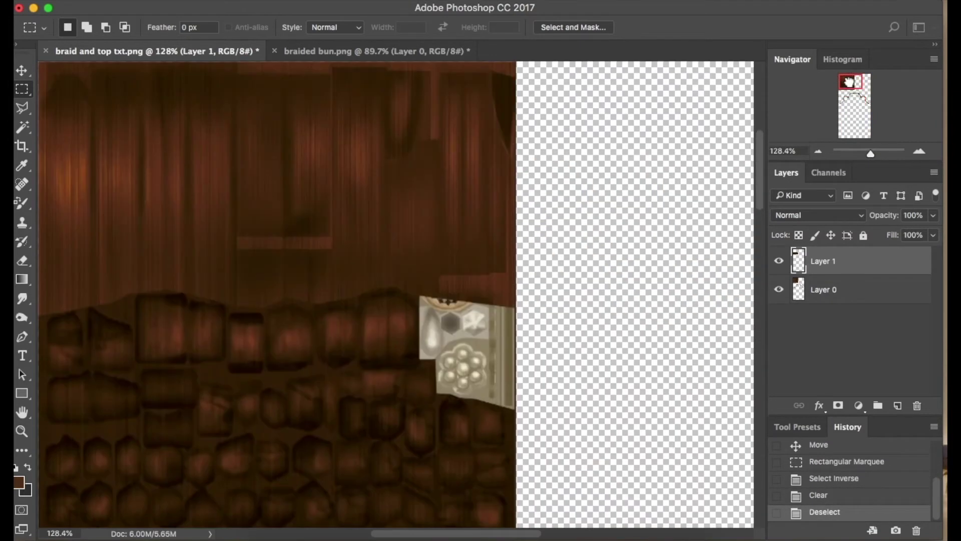
drag(867, 163, 870, 157)
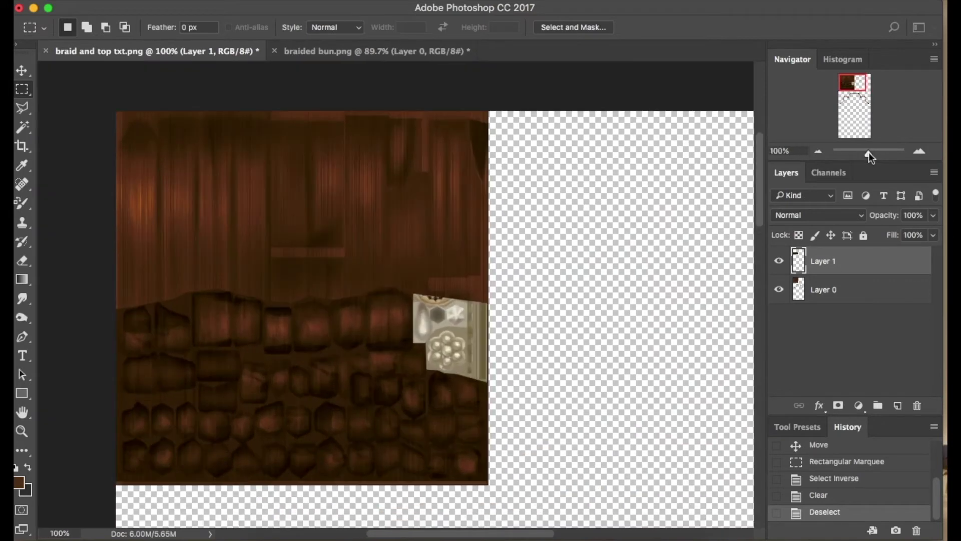
drag(846, 85, 849, 88)
click(854, 289)
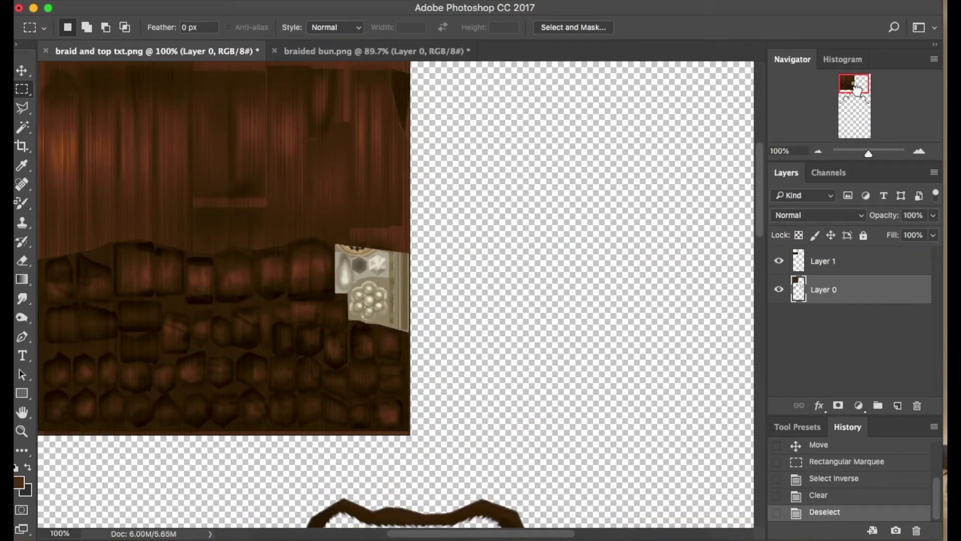
drag(428, 436, 39, 61)
right_click(451, 383)
click(480, 382)
Step: Squash the bun texture on Layer 1 vertically by lowering its upper edge with Free Transform
drag(849, 81, 851, 84)
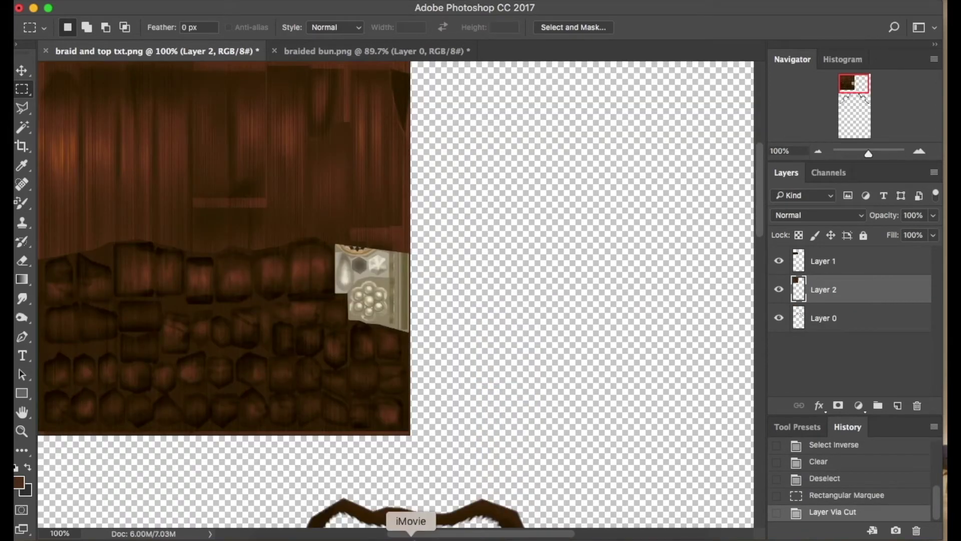
scroll(403, 521, up, 2)
scroll(403, 520, left, 3)
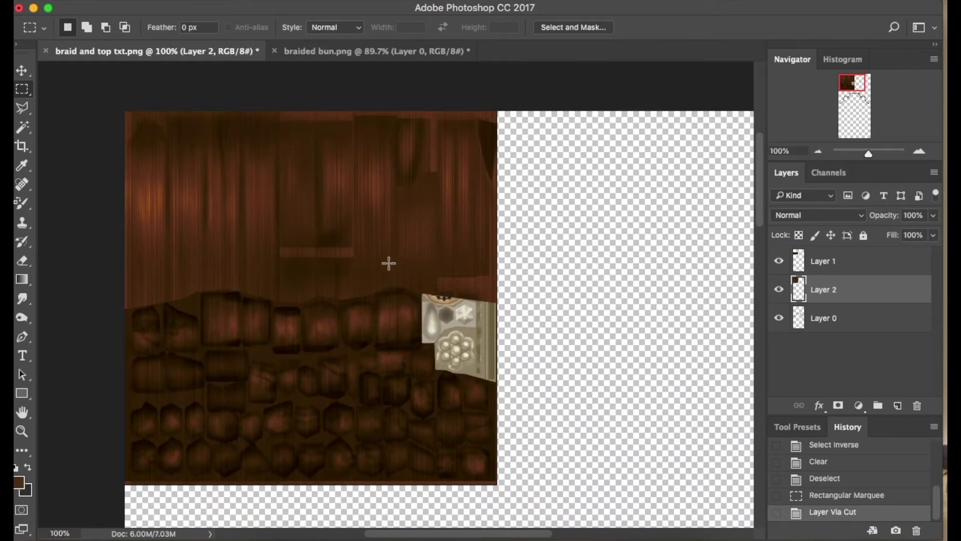
key(alt+bracketright)
click(163, 2)
click(190, 300)
drag(311, 283, 313, 350)
key(Return)
key(m)
key(alt+bracketleft)
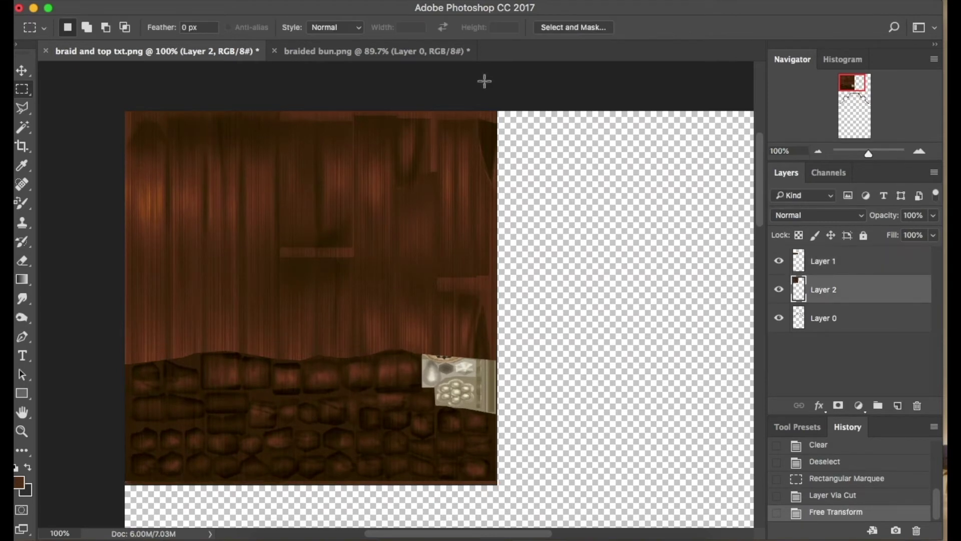
Step: Squash the hair texture on Layer 2 vertically by raising its lower edge so it ends just above the bun texture
click(162, 2)
click(258, 305)
drag(316, 484, 318, 347)
key(Return)
Step: Save a copy of the combined texture as Slave Leia Hair.png in PNG format in the txt folder
click(135, 2)
click(156, 140)
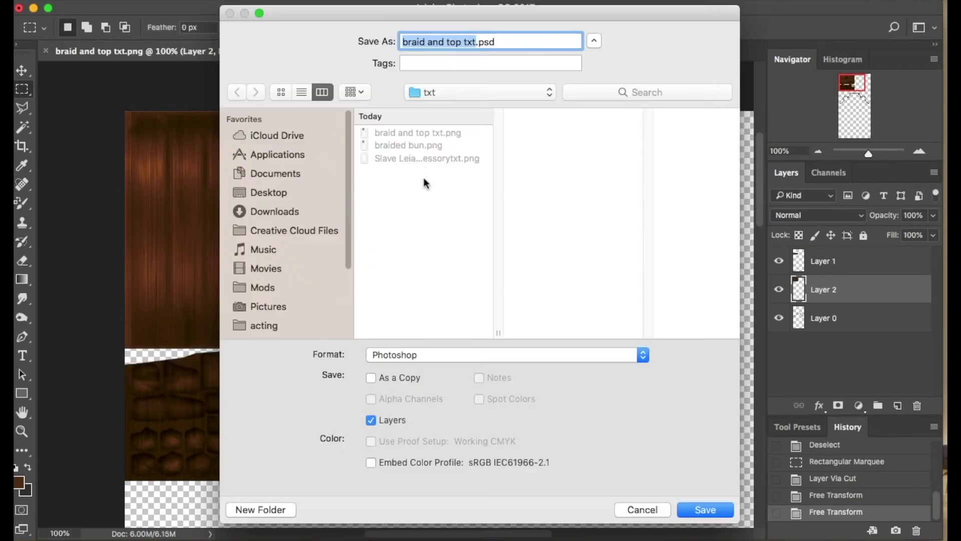
click(425, 158)
drag(528, 42, 469, 41)
key(BackSpace)
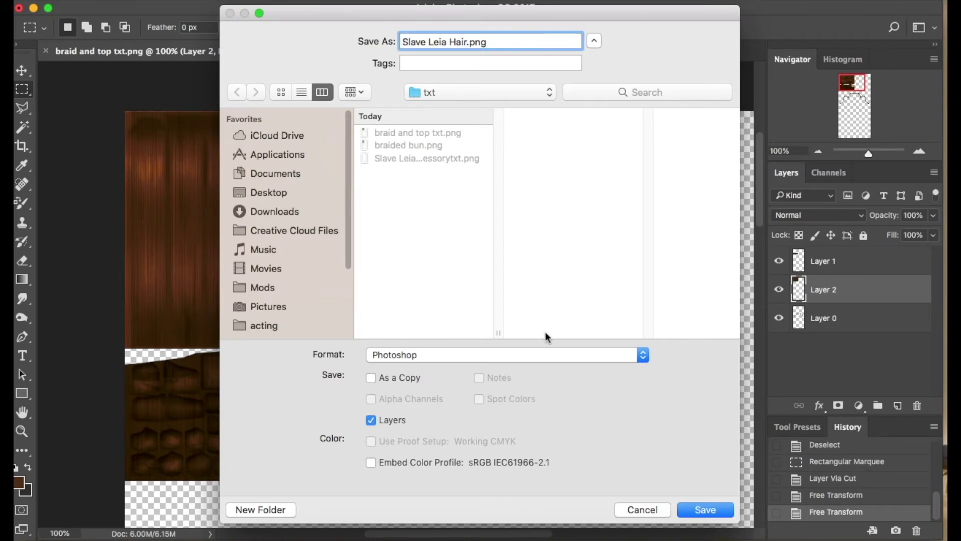
click(526, 354)
click(427, 455)
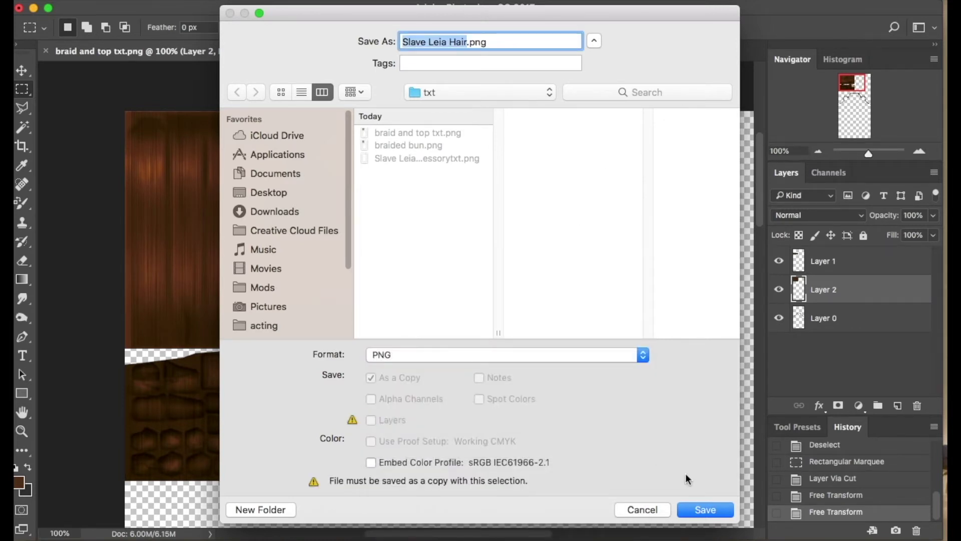
click(706, 510)
click(531, 161)
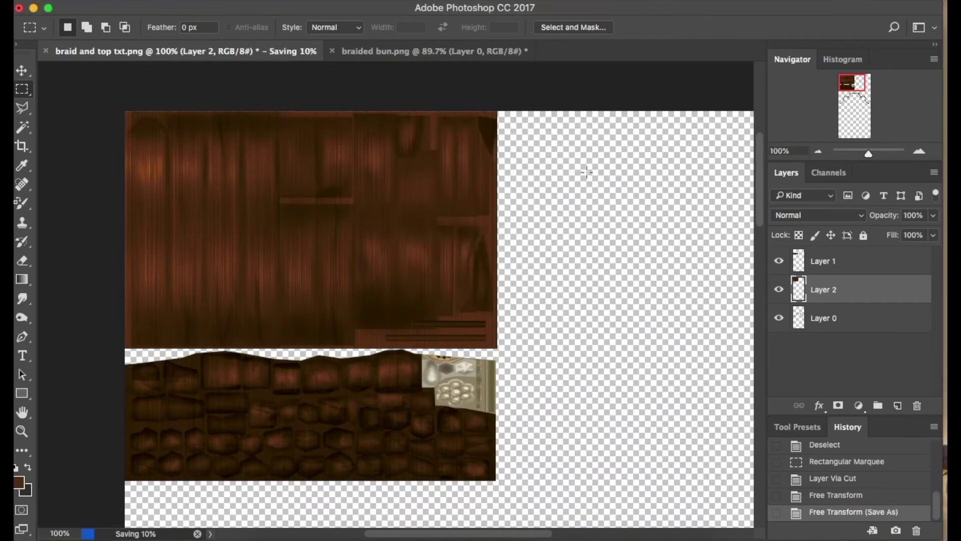
Step: Quit Photoshop without saving the open images, close the txt folder window and switch to Blender
key(super+q)
click(429, 196)
click(429, 196)
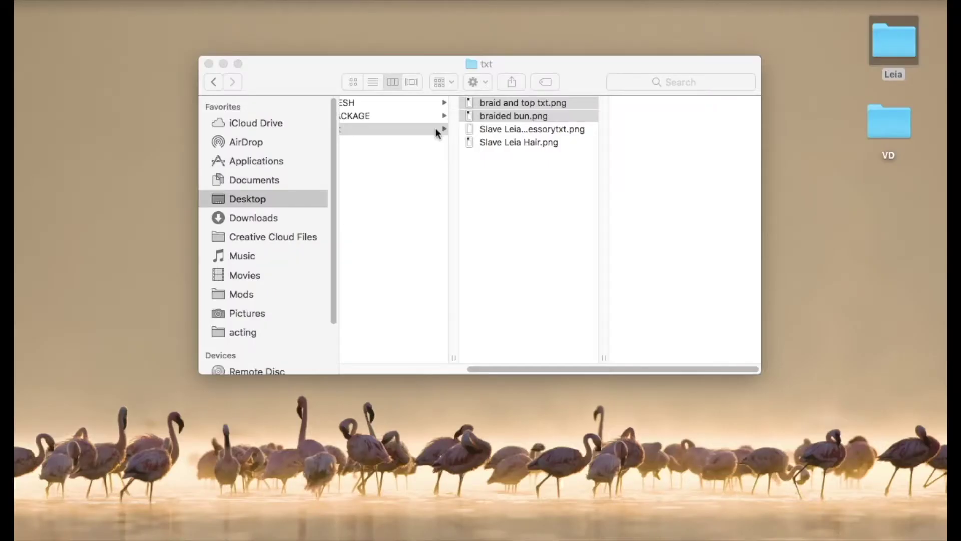
click(209, 64)
click(675, 526)
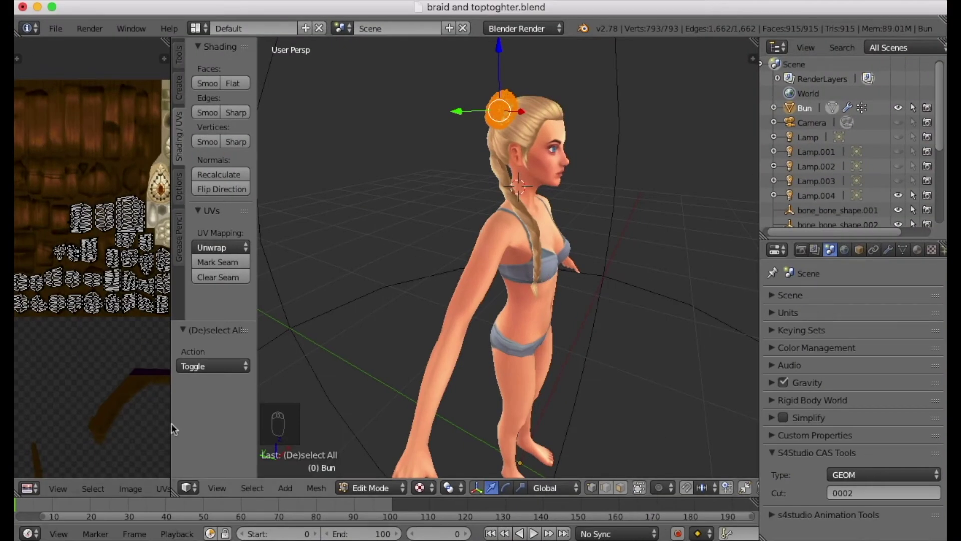
Step: Widen the UV editor and replace the bun's image with Slave Leia Hair.png from the Leia/txt folder
drag(172, 422, 492, 431)
click(342, 488)
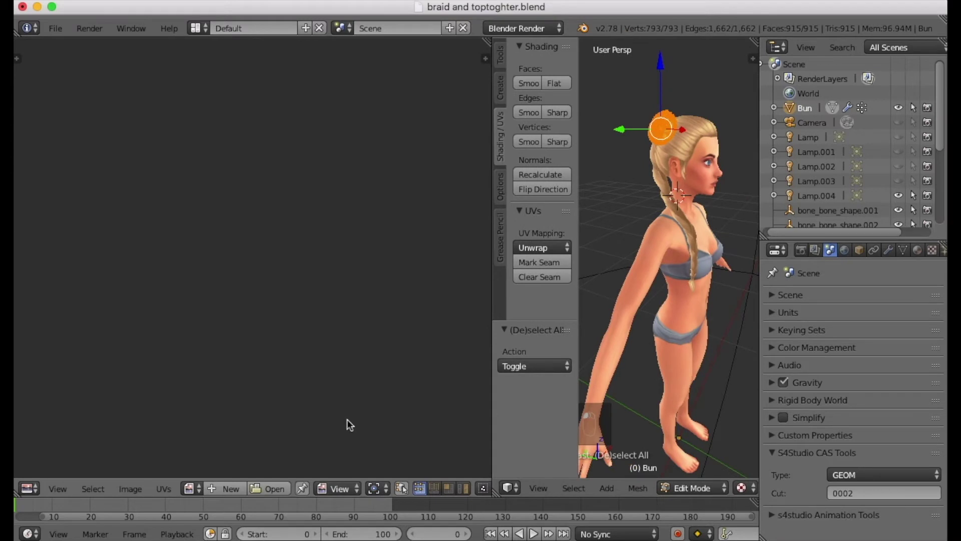
click(281, 487)
click(201, 98)
click(221, 122)
click(200, 99)
click(227, 114)
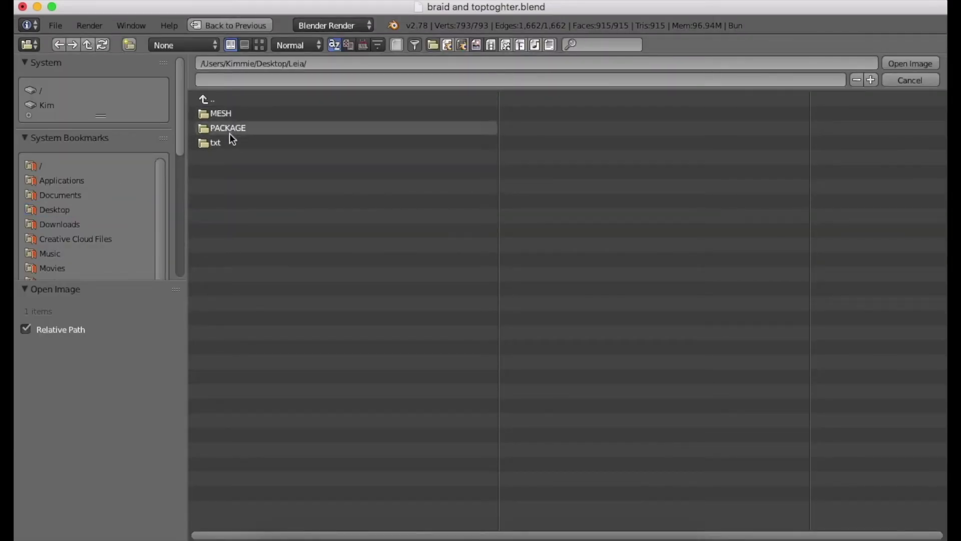
click(229, 142)
click(278, 142)
click(908, 64)
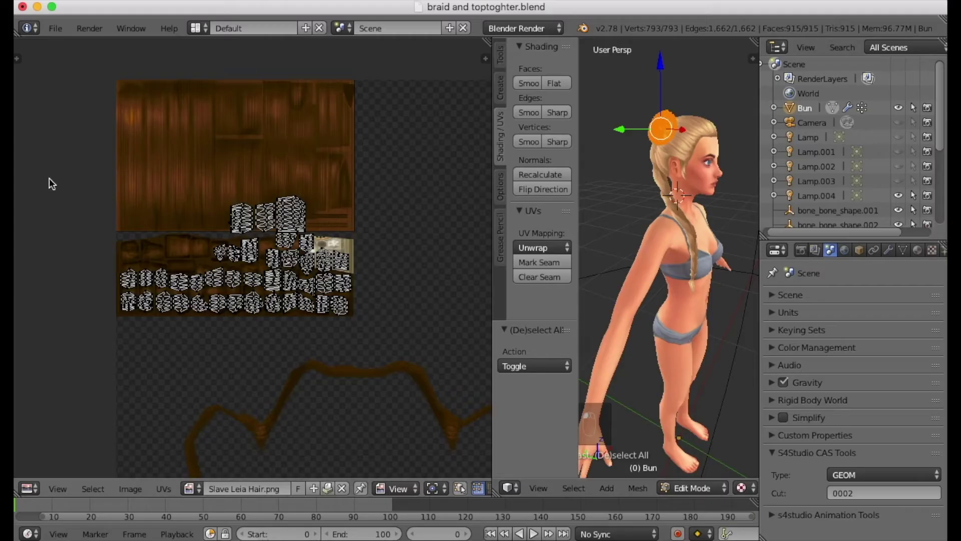
Step: Border-select all the bun's UV islands and scale them to about 0.646 along Y
scroll(252, 208, up, 4)
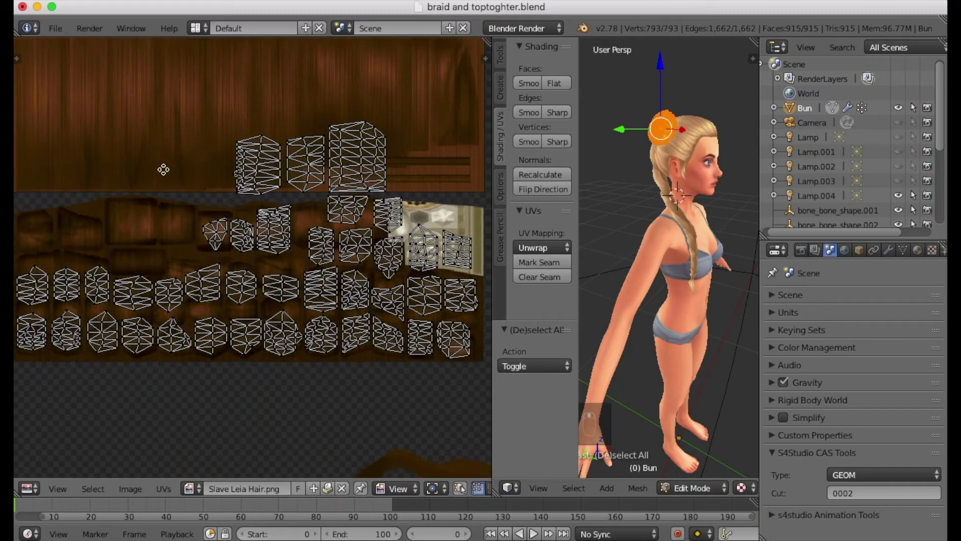
scroll(194, 154, down, 2)
key(b)
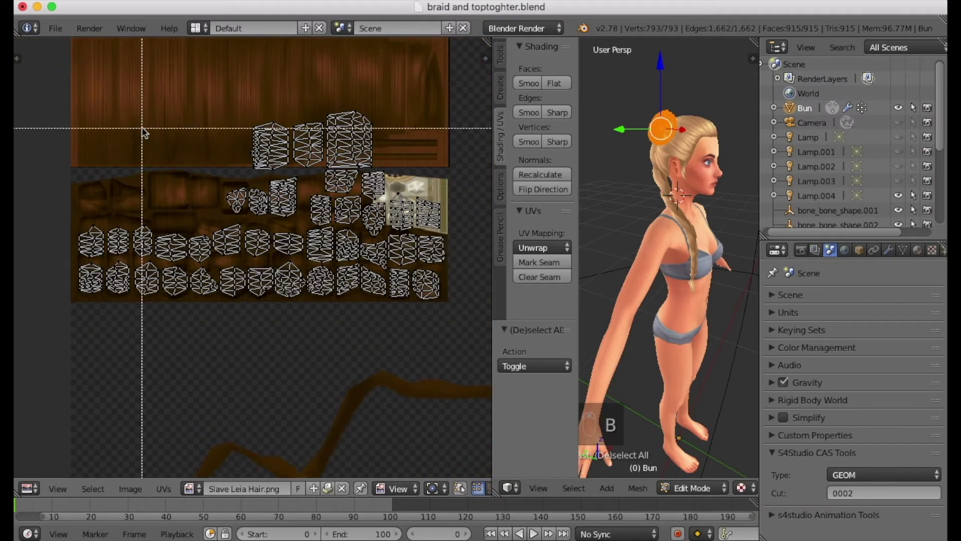
drag(70, 85, 457, 309)
key(s)
key(y)
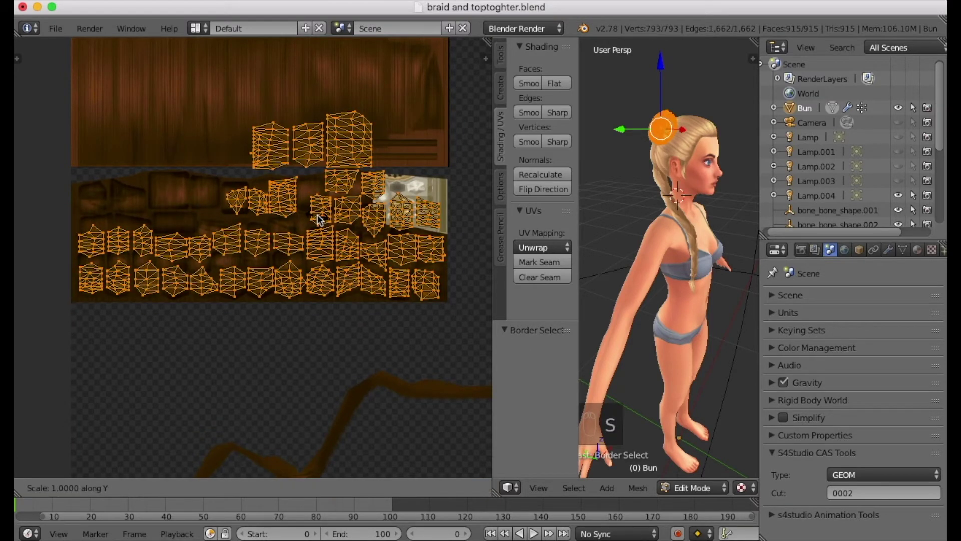
click(298, 212)
Step: Move the bun's UVs down about 0.039 onto the lower texture band and fine-tune their vertical scale
key(g)
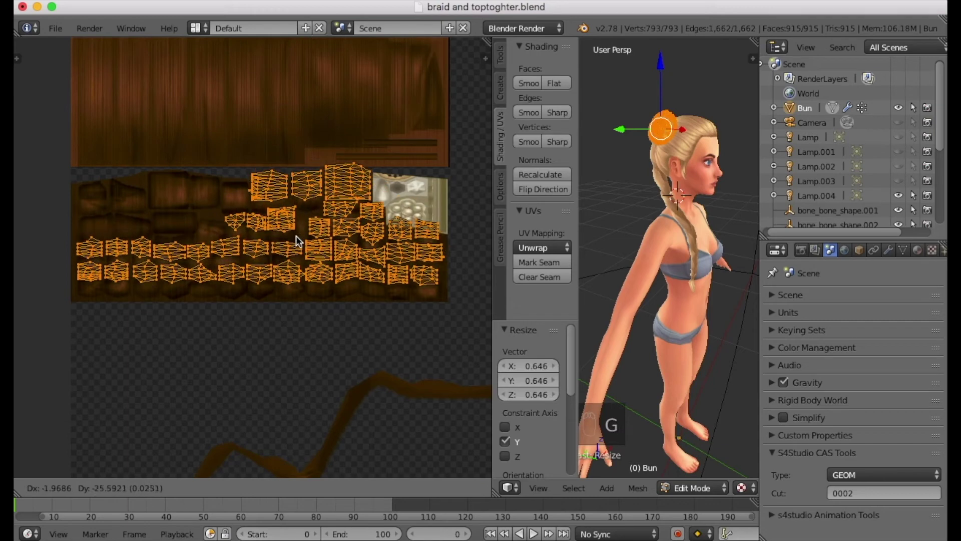
click(297, 245)
key(s)
key(y)
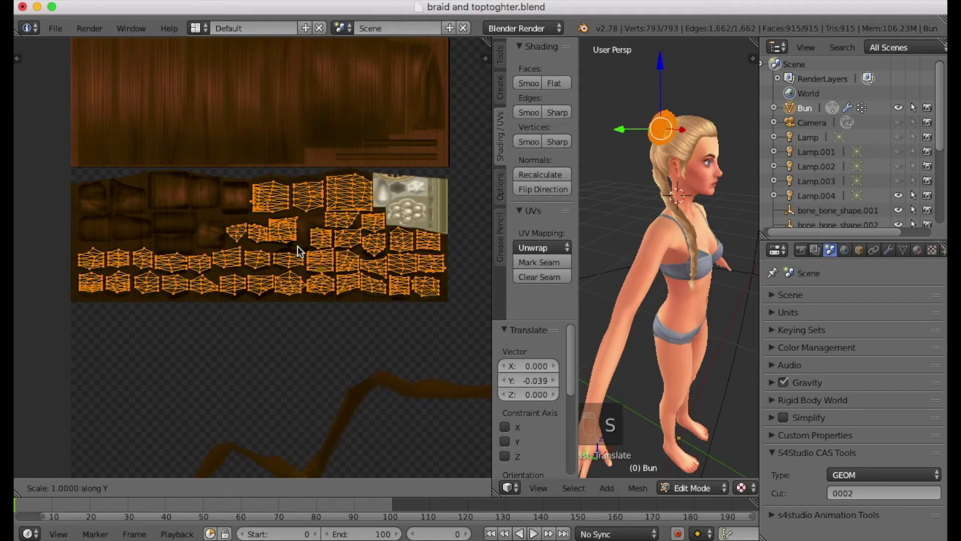
click(297, 252)
key(a)
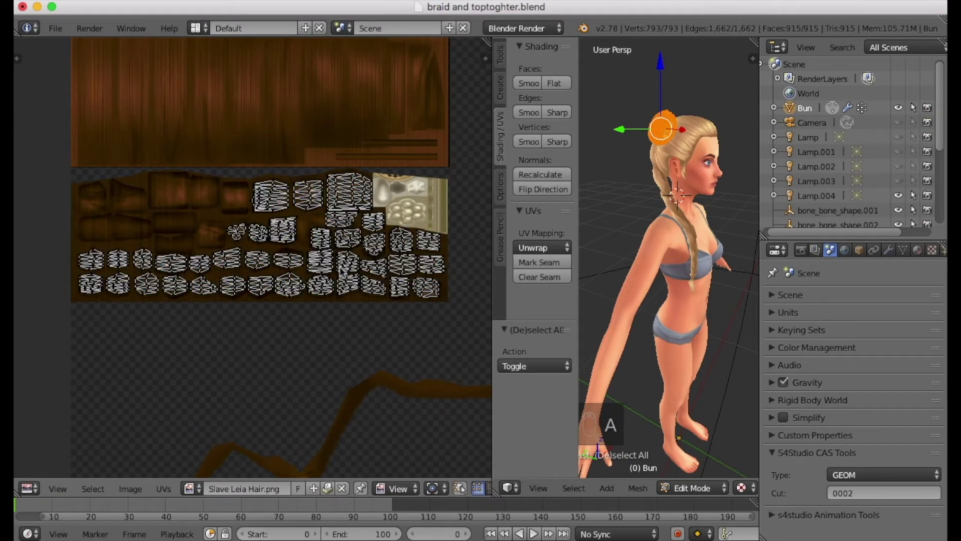
Step: Switch editing to the braid object and select its entire mesh in Edit Mode
scroll(901, 126, down, 5)
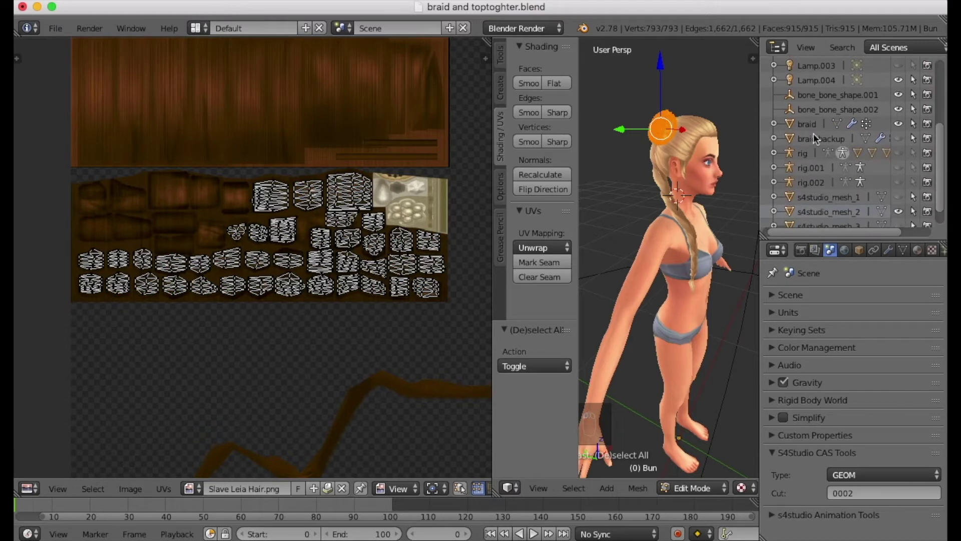
click(807, 124)
click(700, 487)
click(671, 455)
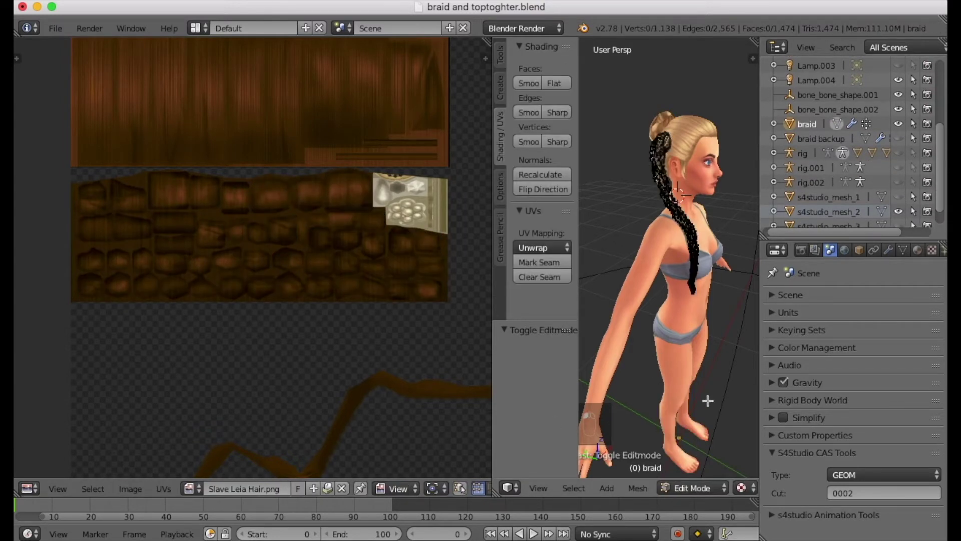
key(a)
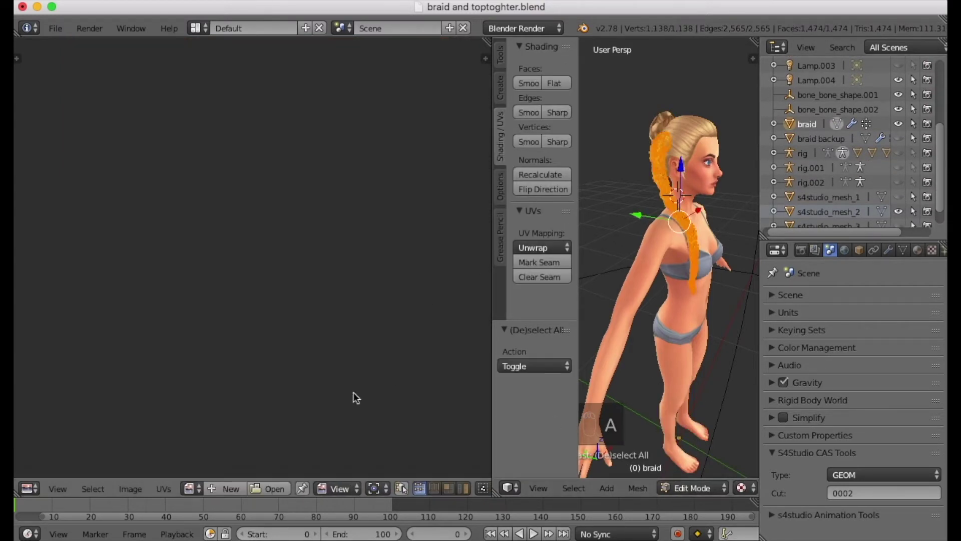
Step: Load Slave Leia Hair.png from the Leia/txt folder as the braid's UV image
click(272, 489)
click(54, 209)
click(215, 113)
click(220, 142)
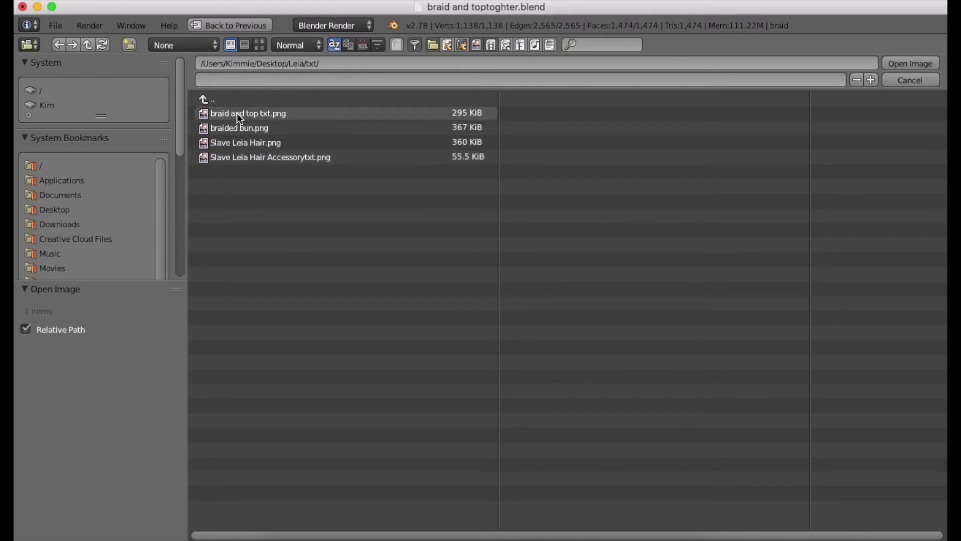
click(245, 142)
click(909, 63)
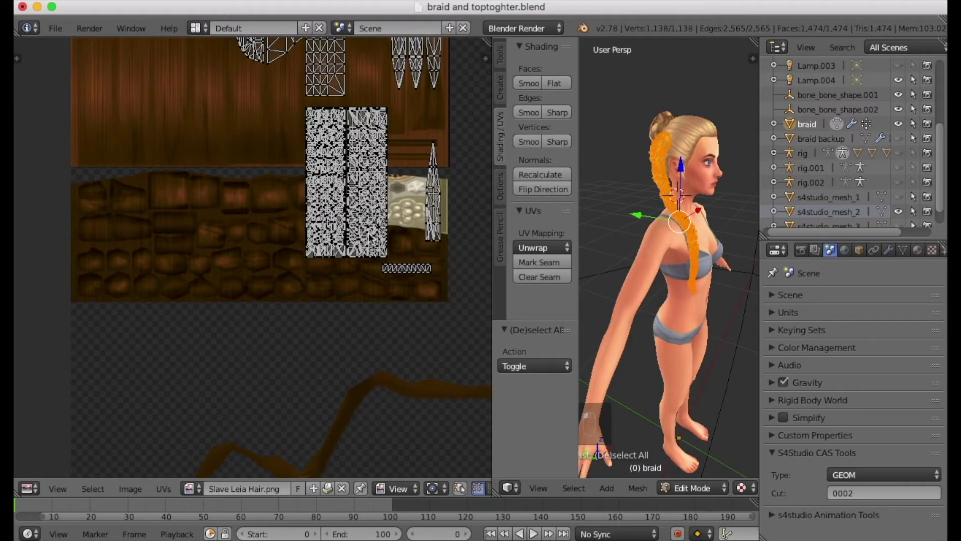
Step: Border-select all the braid's UV islands and scale them to about 0.623 along Y
scroll(429, 100, down, 3)
middle_drag(430, 140, 418, 201)
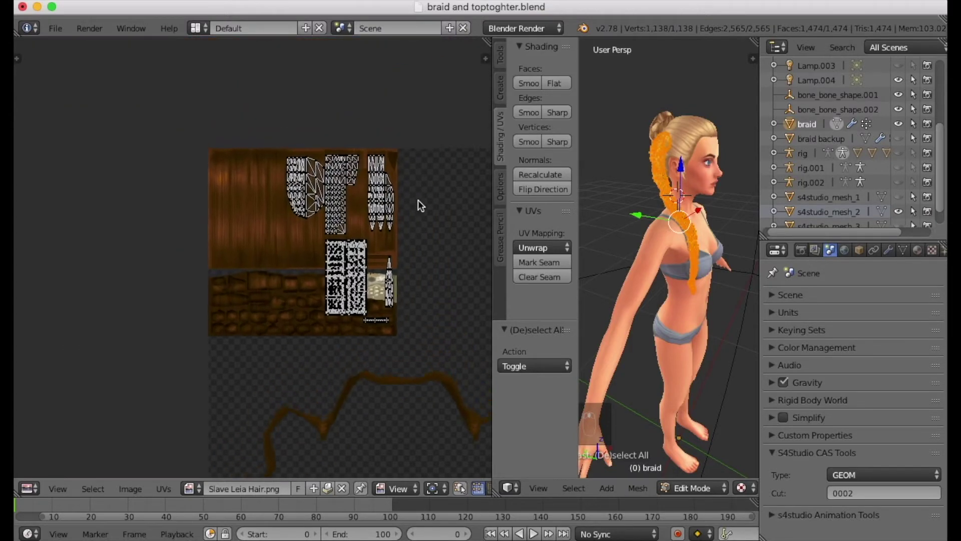
key(b)
drag(281, 133, 410, 339)
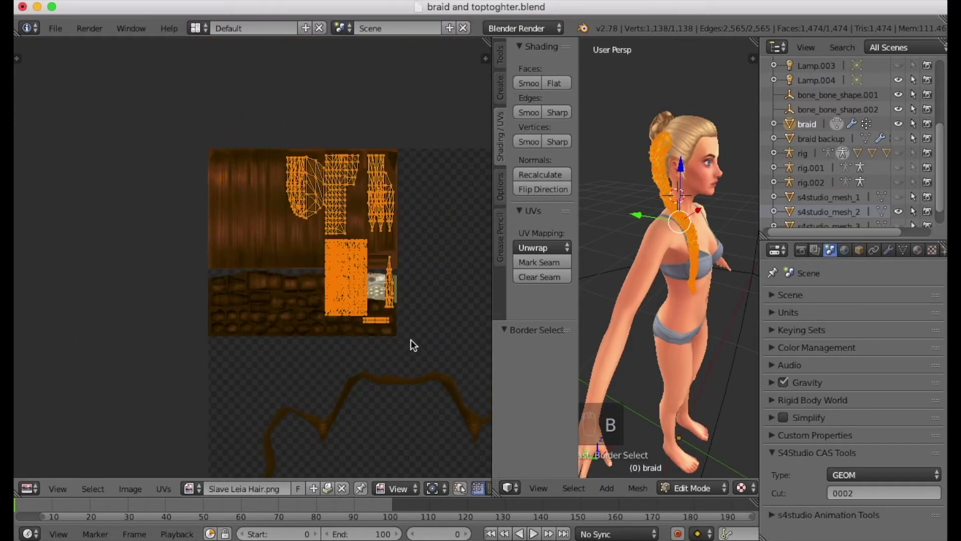
key(s)
key(y)
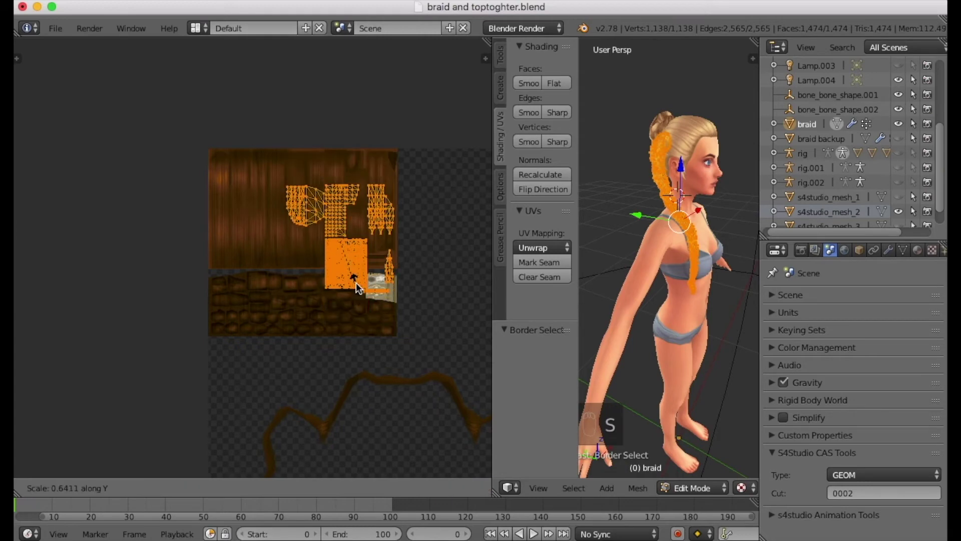
click(445, 221)
Step: Move the braid's UVs up about 0.085 onto the upper hair texture band
scroll(445, 221, up, 3)
middle_drag(445, 220, 392, 257)
key(g)
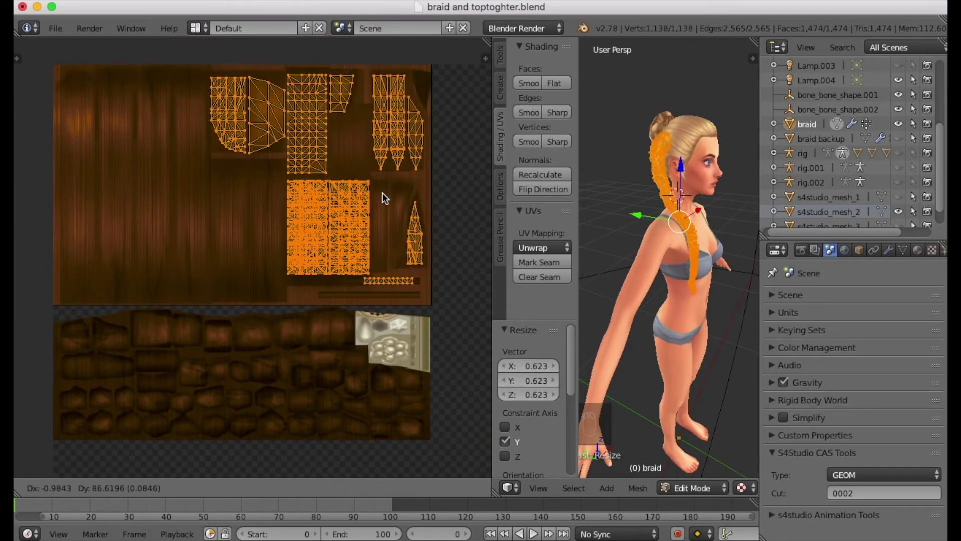
click(382, 193)
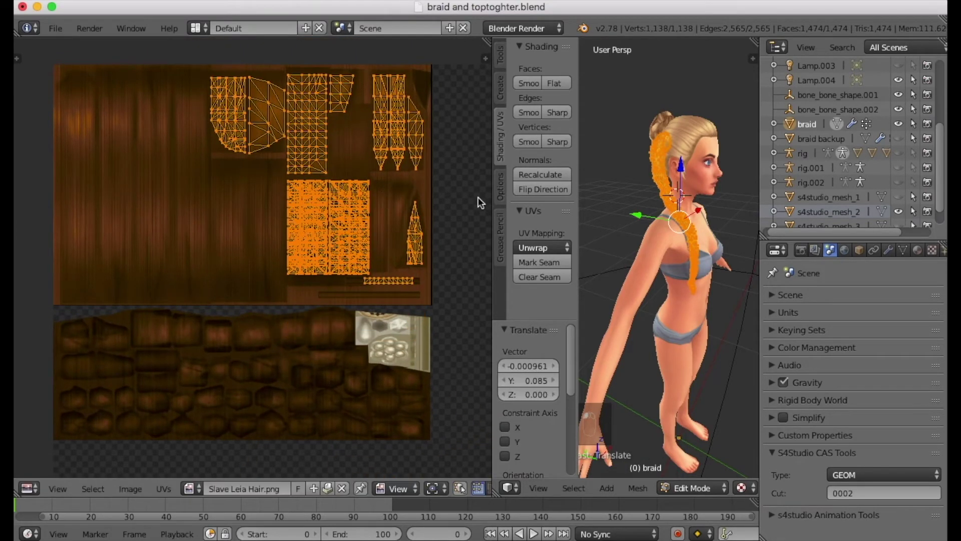
Step: Delete the braid backup object from the scene
right_click(807, 137)
click(737, 190)
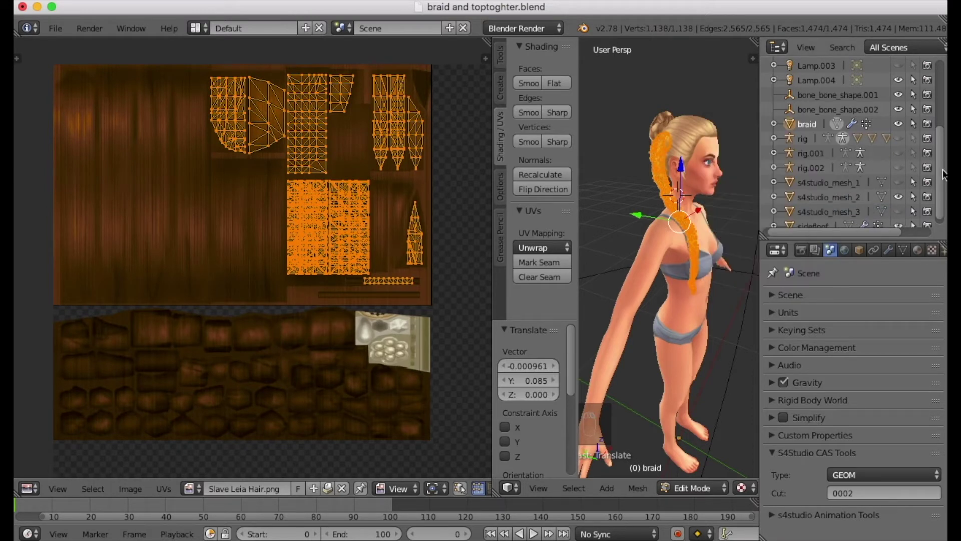
Step: Switch the sidefloof mesh from Sculpt Mode to Edit Mode and select all of its geometry
drag(942, 174, 941, 193)
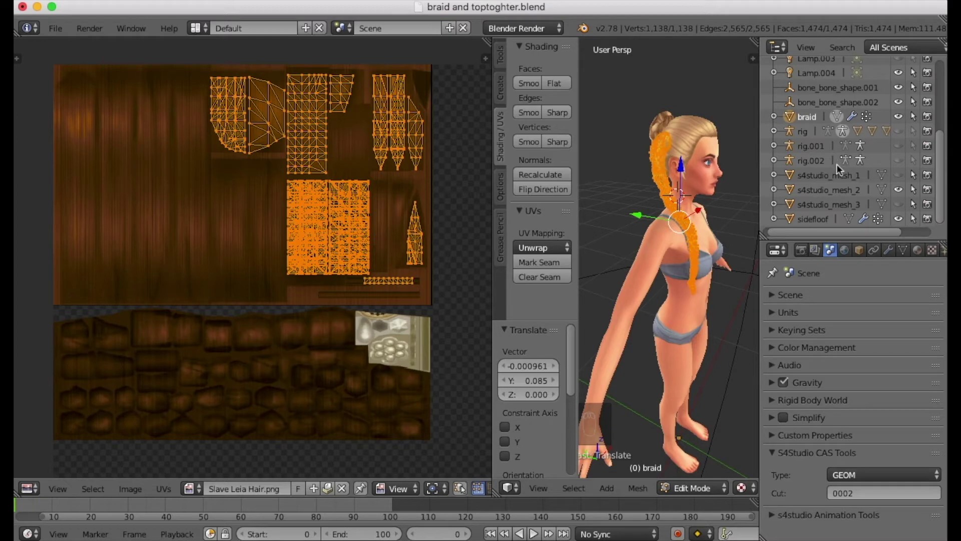
click(813, 220)
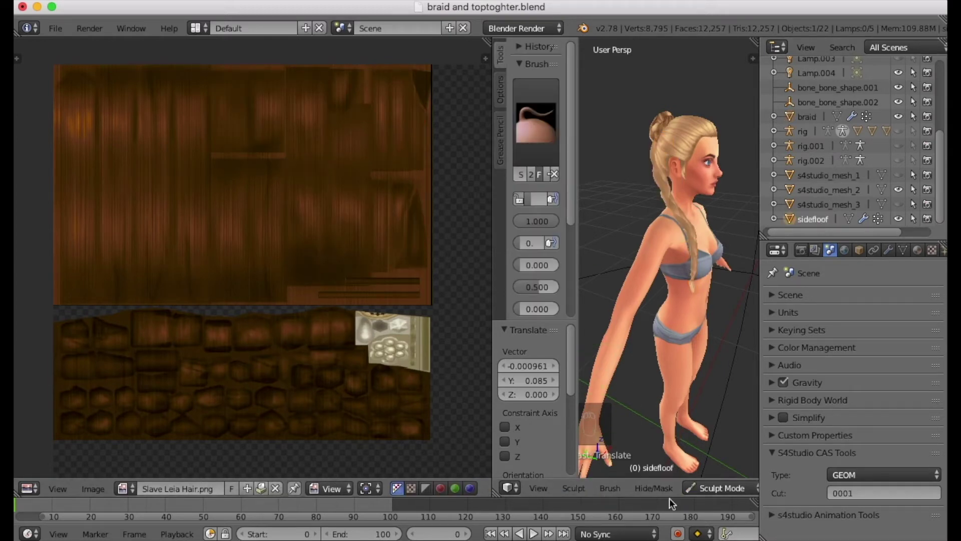
click(715, 488)
click(711, 453)
key(a)
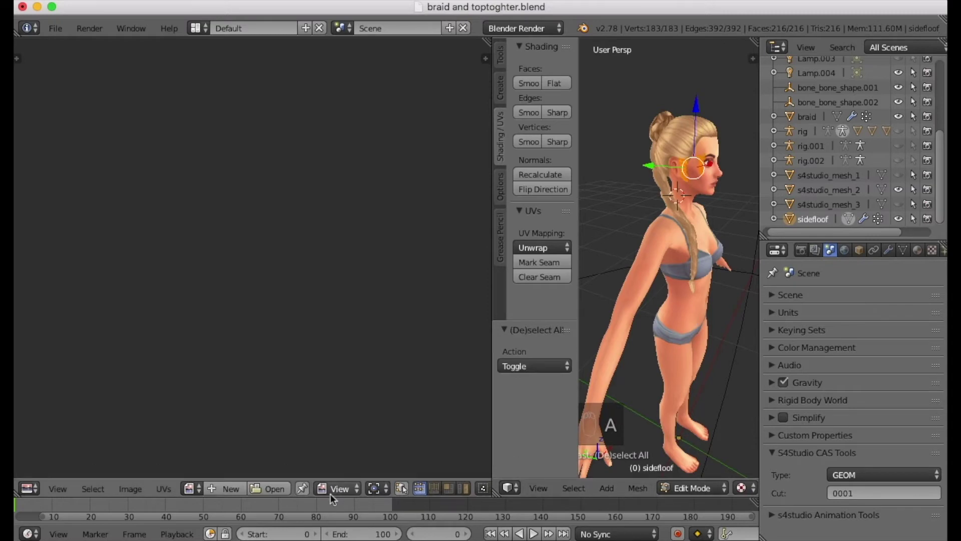
click(807, 117)
click(703, 488)
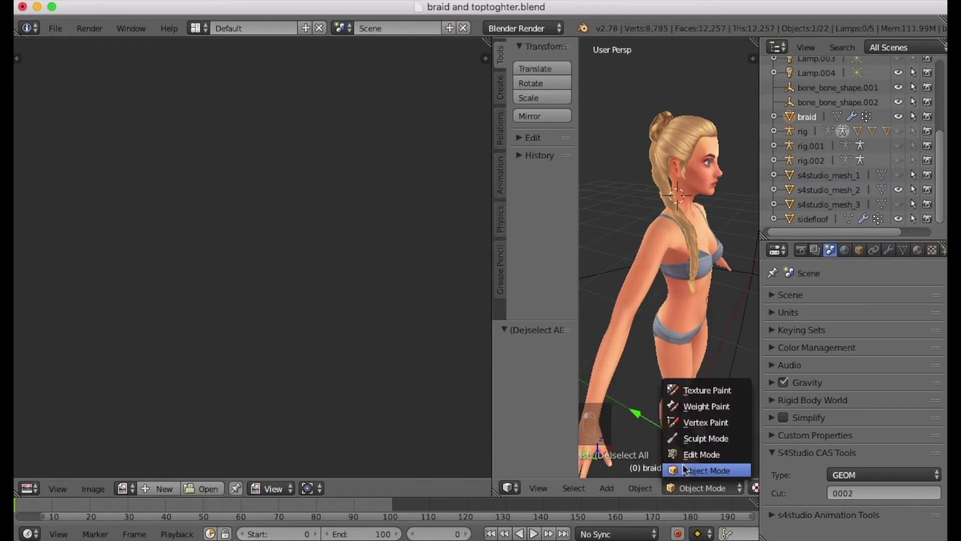
click(706, 452)
Step: Return to editing the sidefloof mesh and load Slave Leia Hair.png from the Leia/txt folder as its UV image
click(823, 217)
click(677, 487)
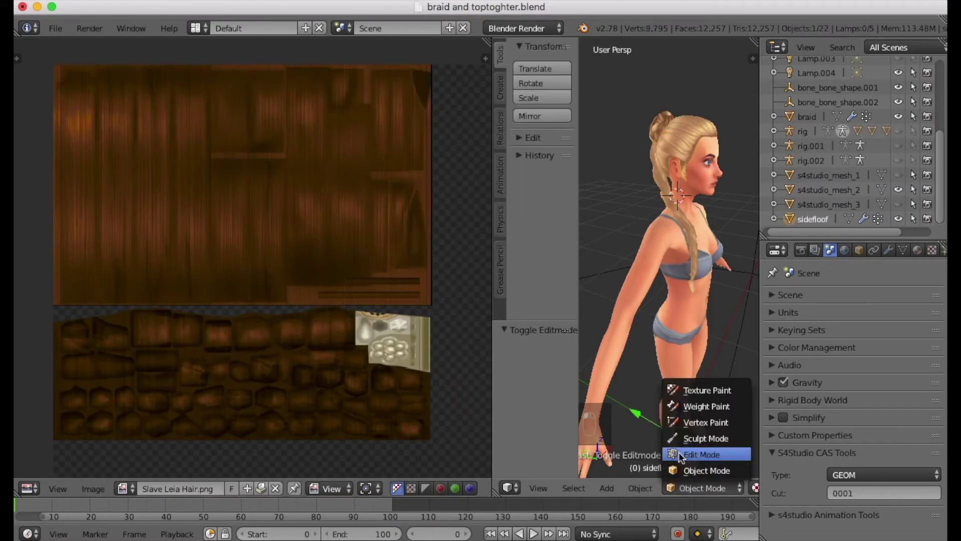
click(679, 454)
click(269, 488)
click(44, 209)
click(218, 111)
click(218, 143)
click(251, 143)
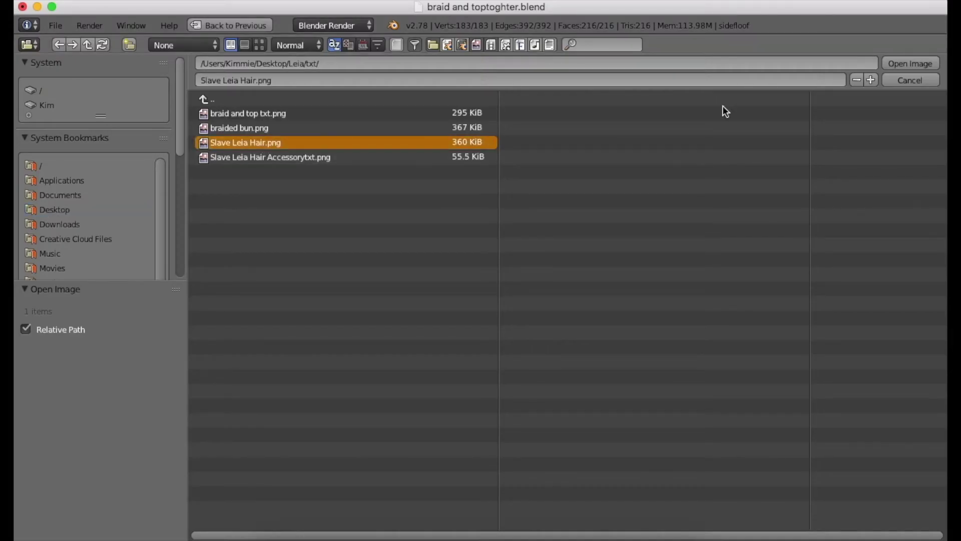
click(912, 65)
Step: Border-select the sidefloof's UV strip, move it up onto the upper hair texture band and deselect it
key(b)
drag(223, 306, 264, 413)
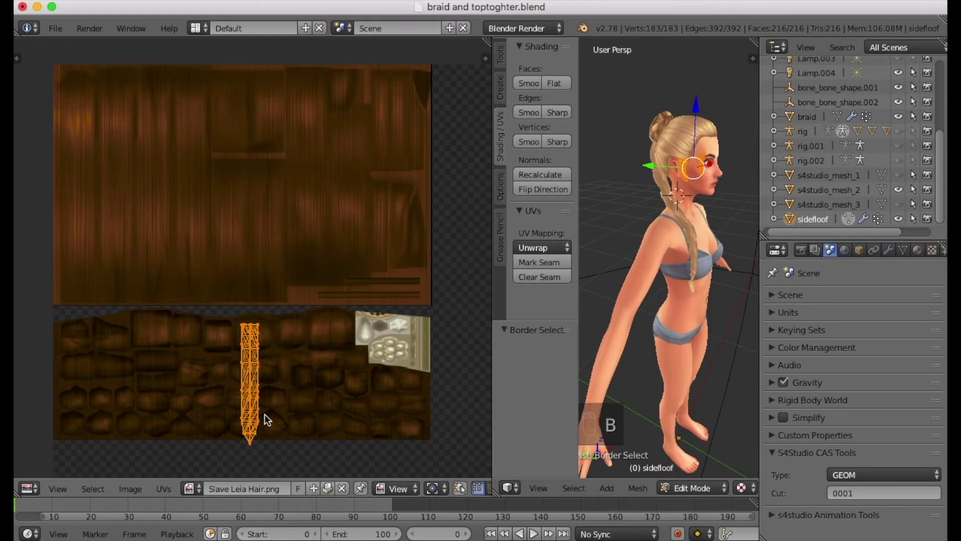
key(g)
click(247, 274)
key(a)
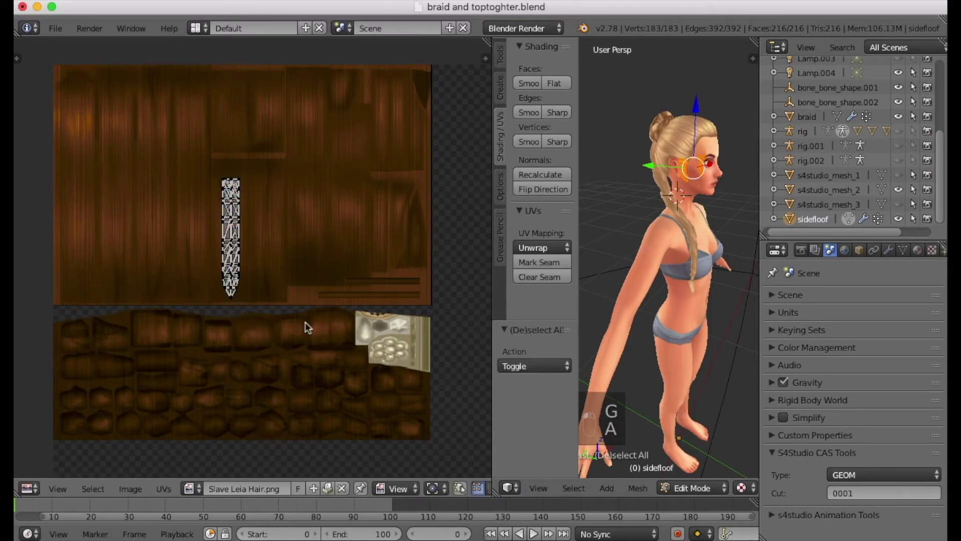
Step: Put s4studio_mesh_2 in Edit Mode with everything selected and load Slave Leia Hair.png from Leia/txt as its UV image
click(853, 190)
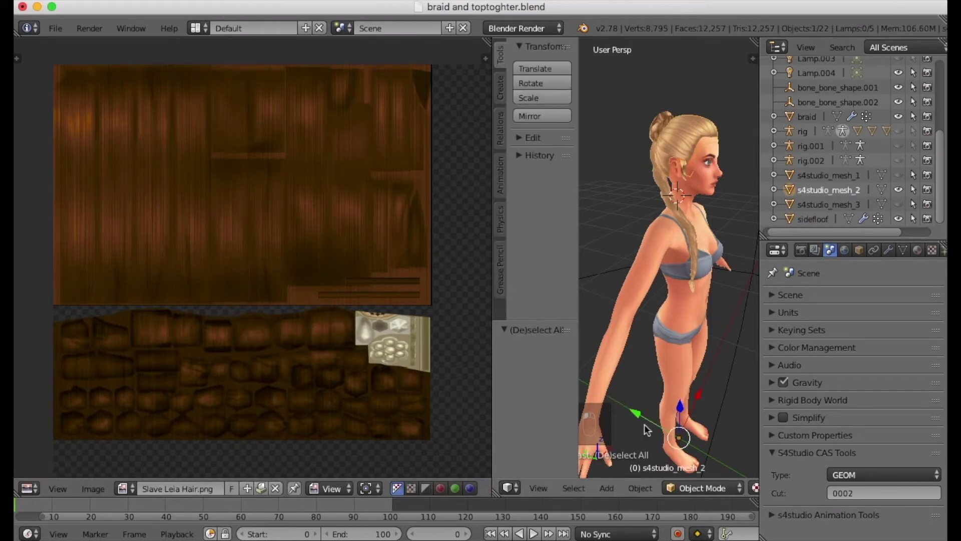
click(692, 487)
click(688, 456)
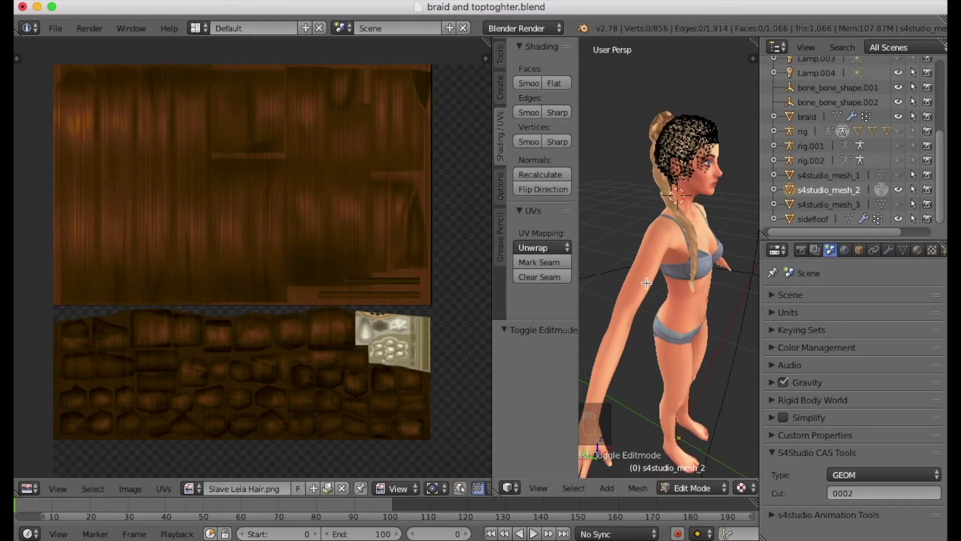
key(s)
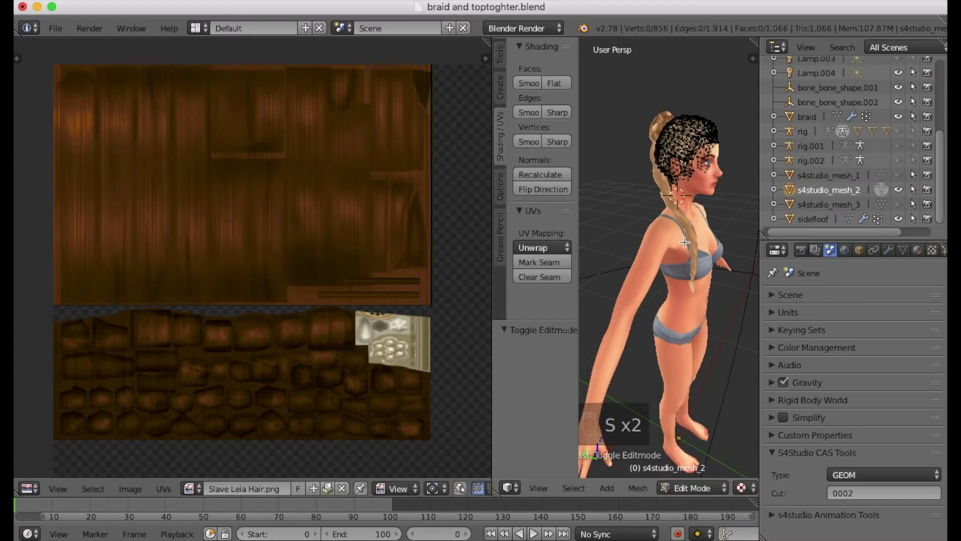
key(a)
click(270, 488)
click(267, 114)
click(265, 142)
click(253, 142)
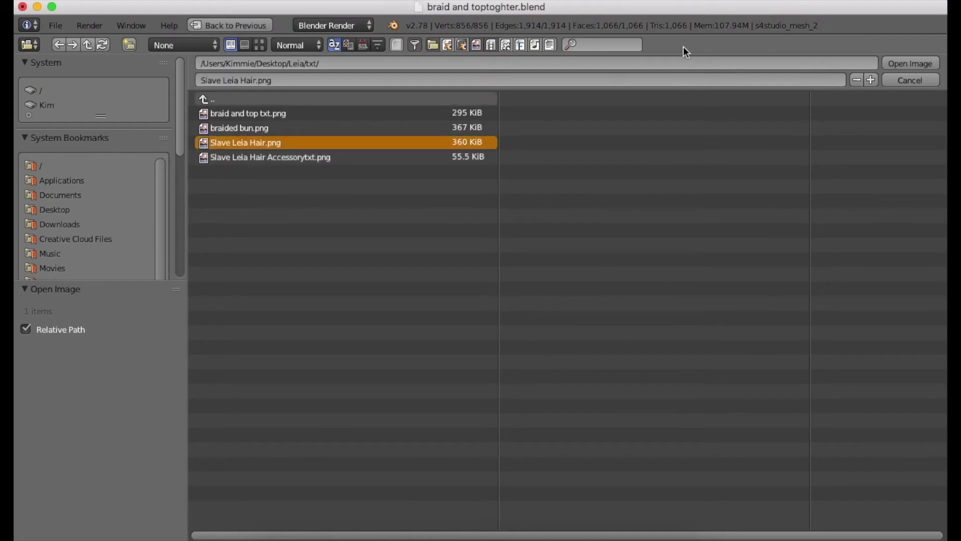
click(892, 63)
Step: Border-select all the UV islands of s4studio_mesh_2 and scale them to about 0.681 along Y
key(b)
drag(24, 82, 350, 413)
key(s)
key(y)
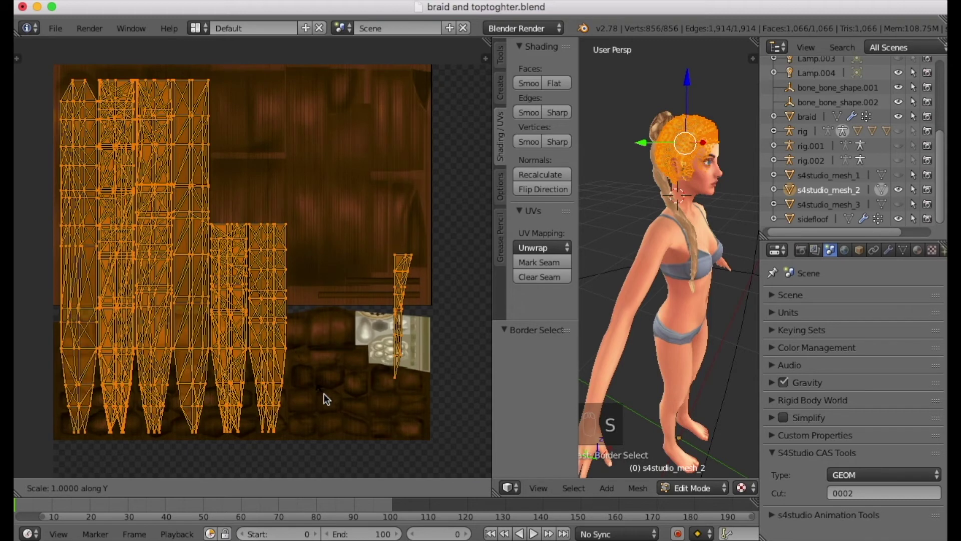
click(294, 350)
Step: Move the UVs of s4studio_mesh_2 up about 0.094 onto the upper texture band and scale them to about 0.954 along Y
key(g)
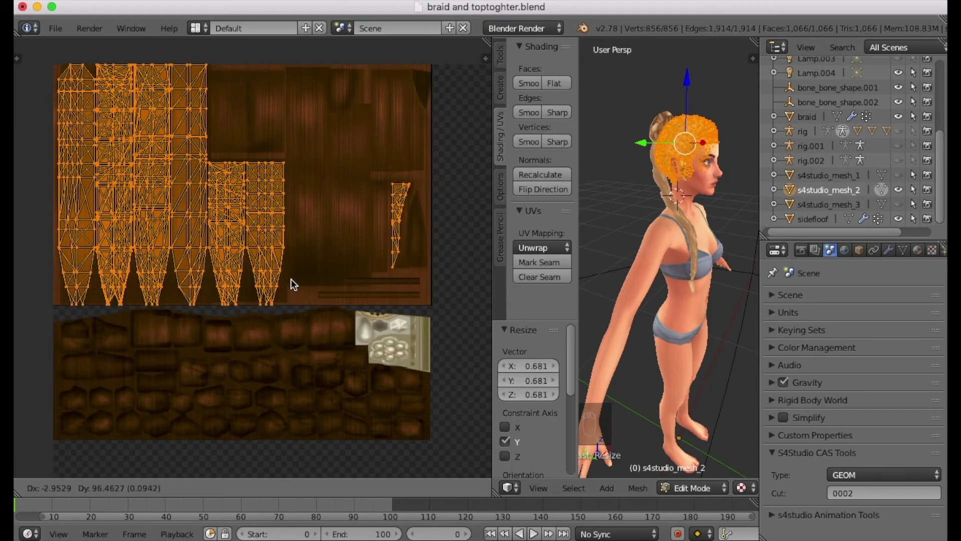
key(s)
click(289, 273)
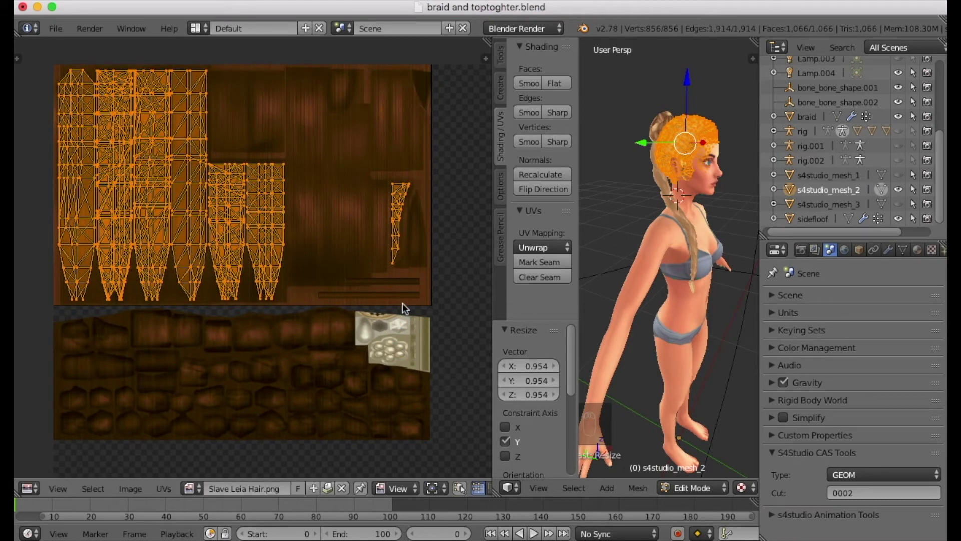
Step: Put s4studio_mesh_1 in Edit Mode and load Slave Leia Hair.png from the Leia/txt folder as its UV image
click(854, 179)
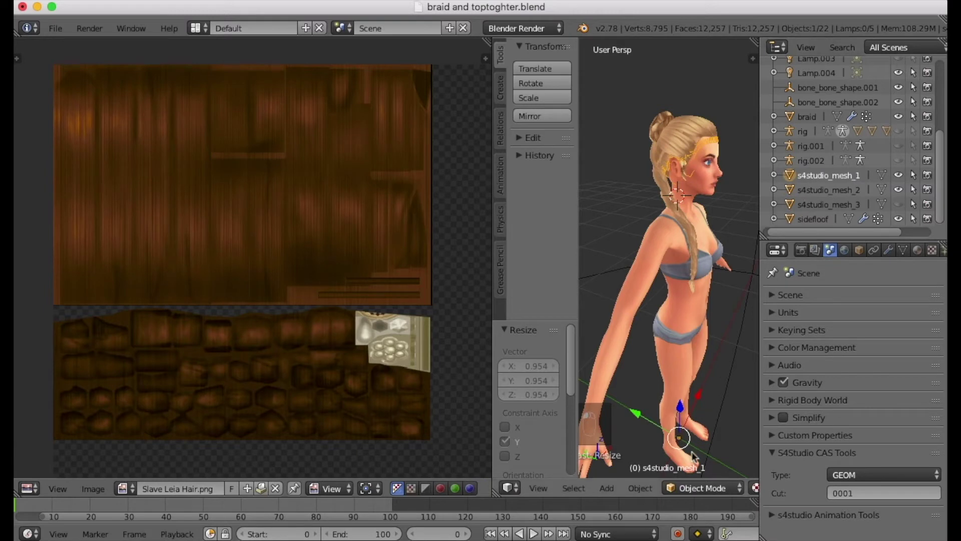
click(700, 488)
click(700, 454)
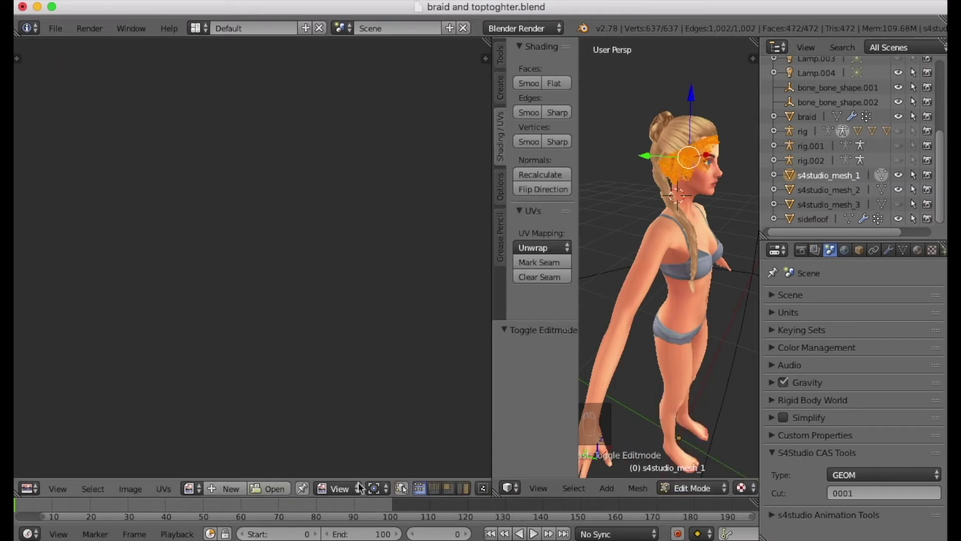
click(269, 489)
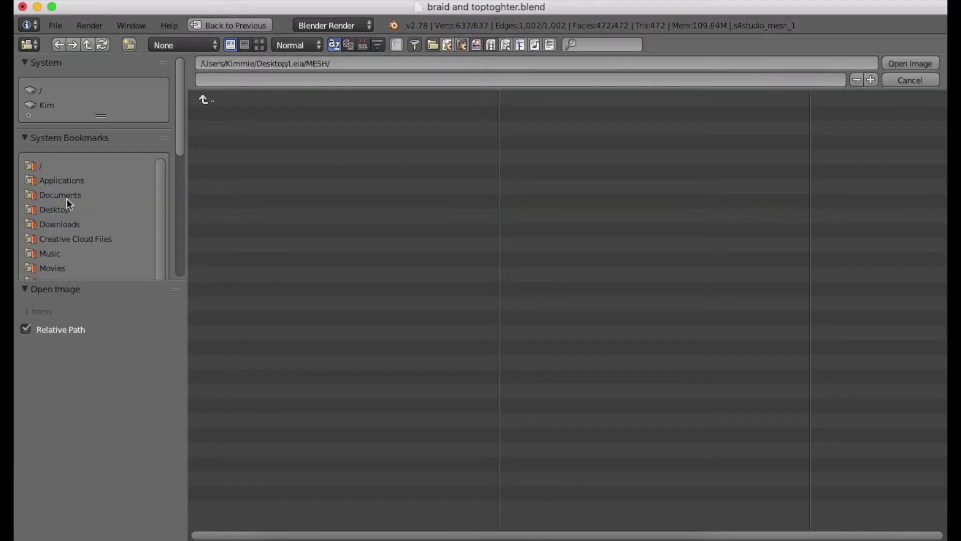
click(54, 209)
click(220, 113)
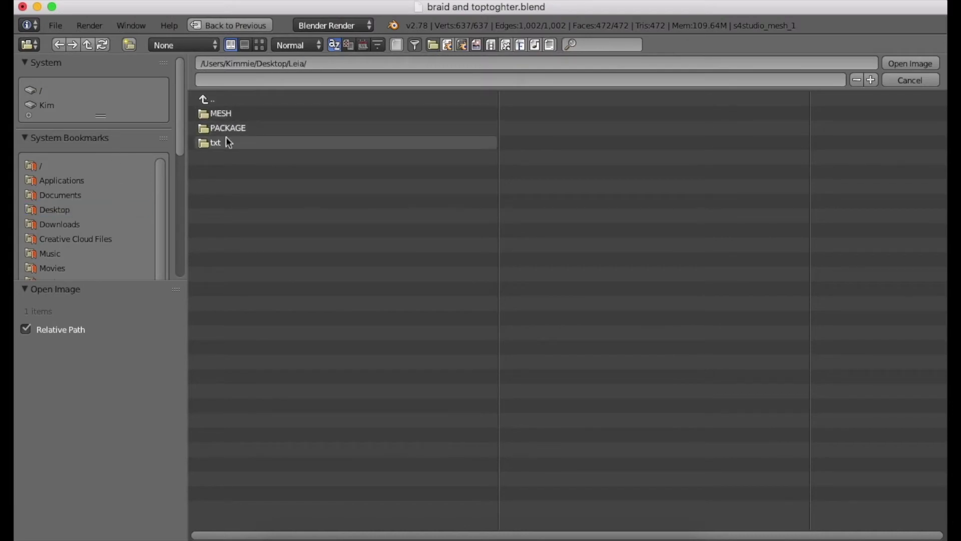
click(226, 141)
click(245, 142)
click(897, 63)
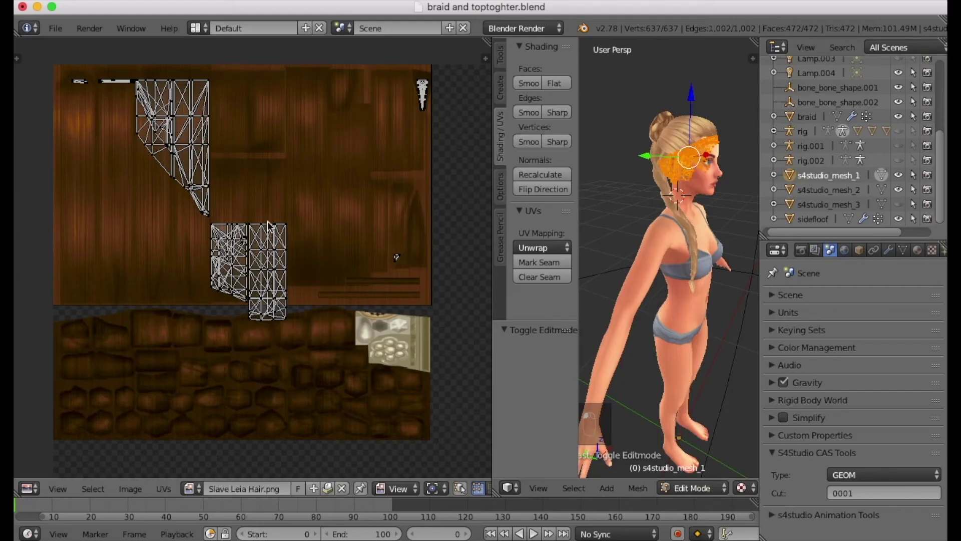
Step: Scale the UVs of s4studio_mesh_1 to about 0.819 along Y and move them up about 0.037
key(s)
key(y)
click(326, 274)
key(g)
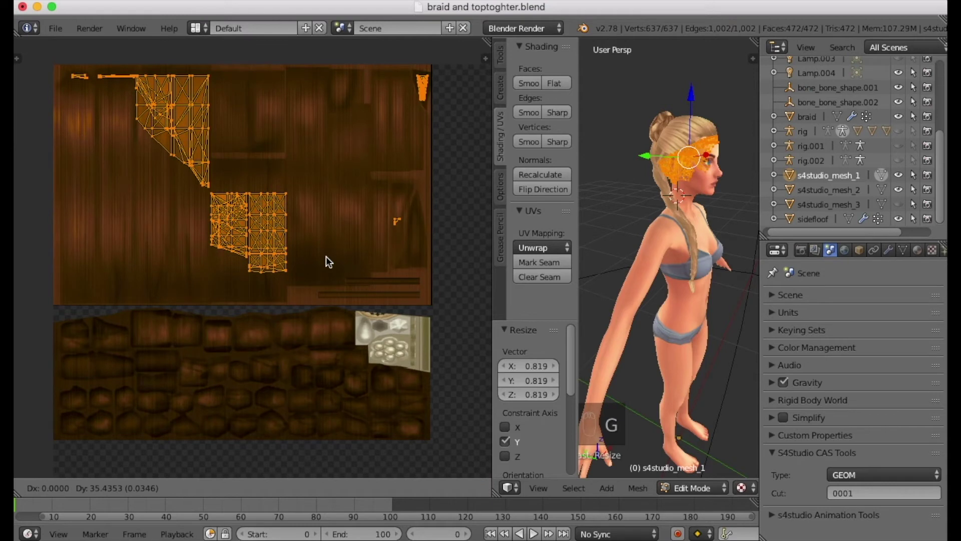
click(324, 255)
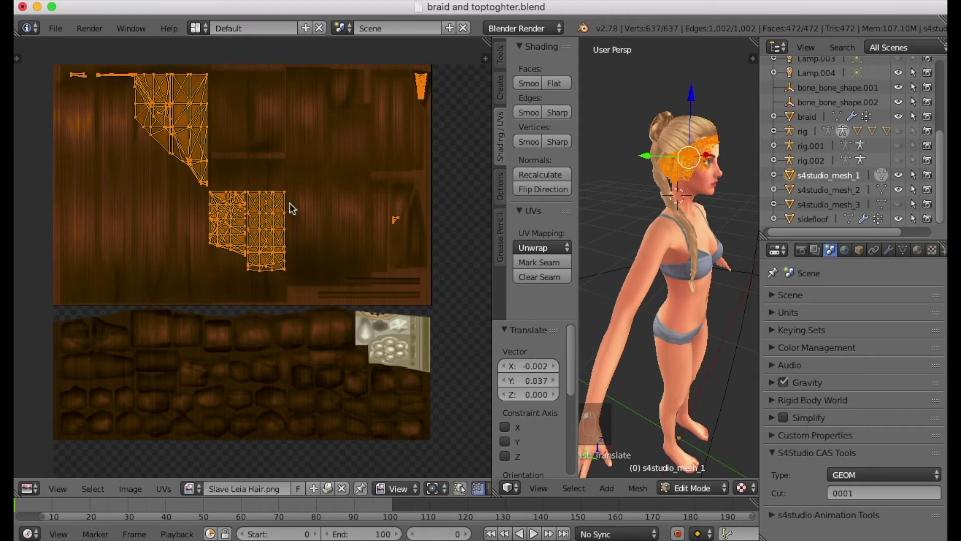
Step: Scale the UVs of s4studio_mesh_1 by a further 0.814 or so along Y and move them up about 0.023
key(s)
key(y)
click(317, 221)
key(g)
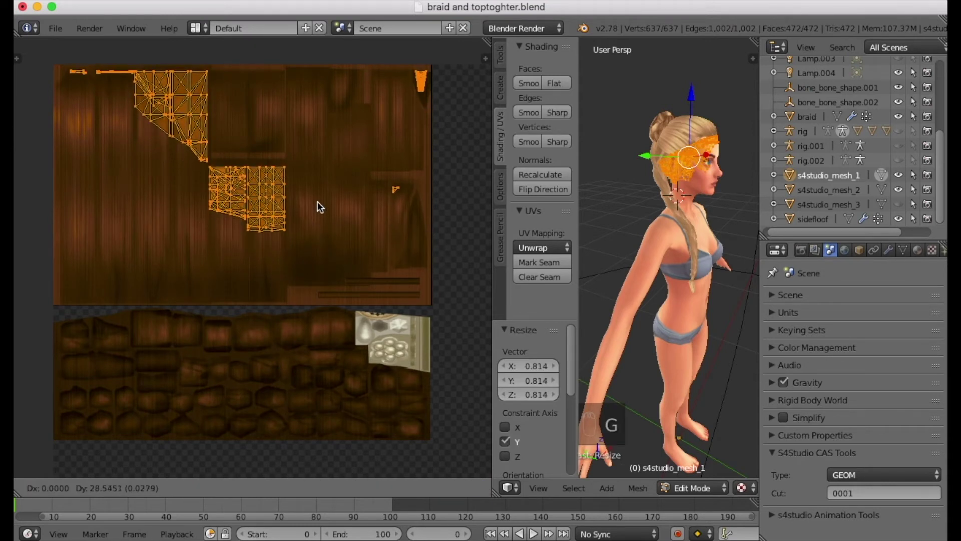
click(317, 198)
Step: Hide s4studio_mesh_1, put s4studio_mesh_3 in Edit Mode and load Slave Leia Hair.png from Leia/txt as its UV image
click(877, 208)
click(899, 174)
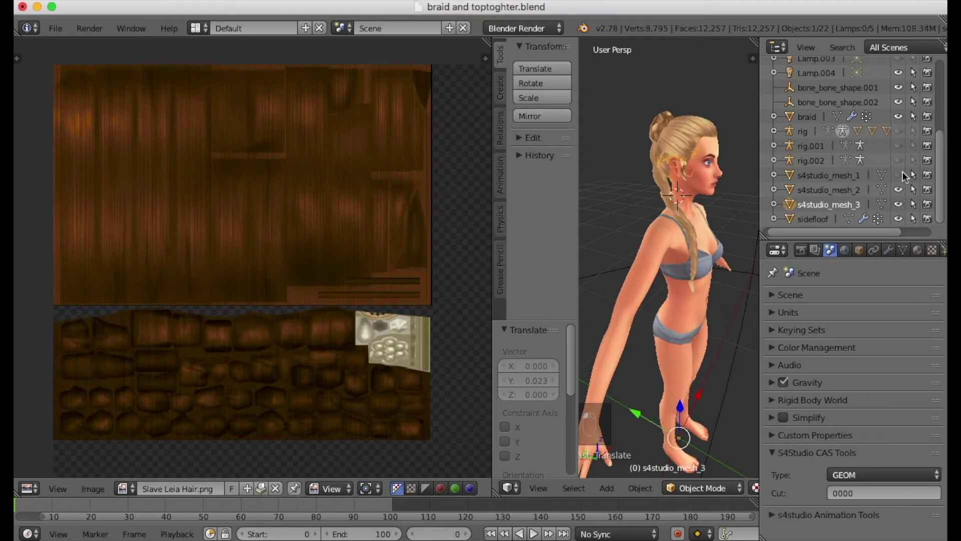
click(700, 488)
click(651, 453)
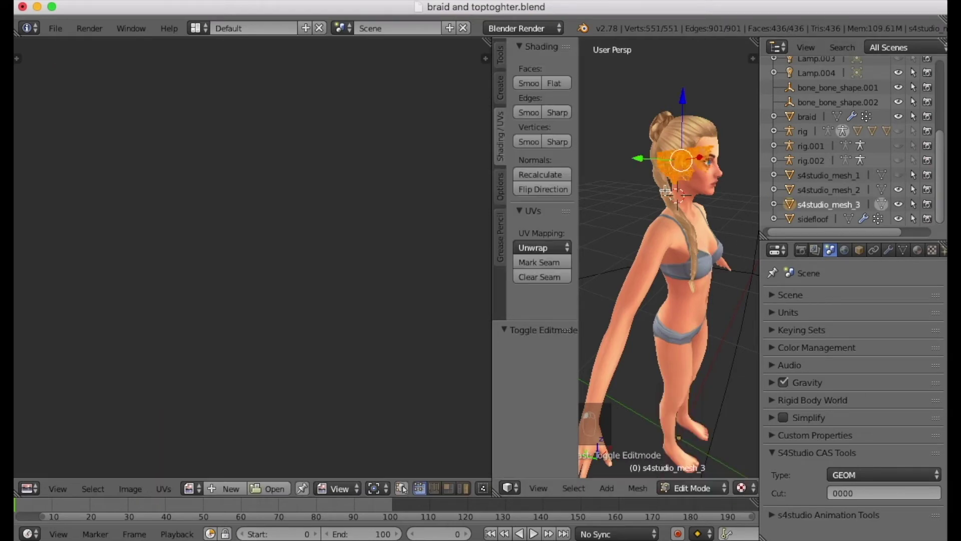
key(alt+o)
click(54, 209)
double_click(228, 114)
double_click(225, 144)
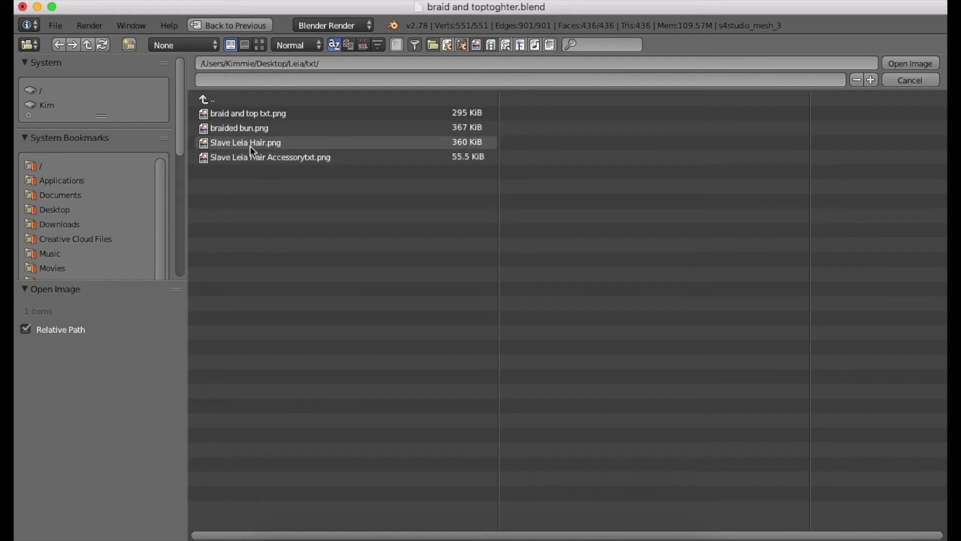
click(250, 144)
click(910, 64)
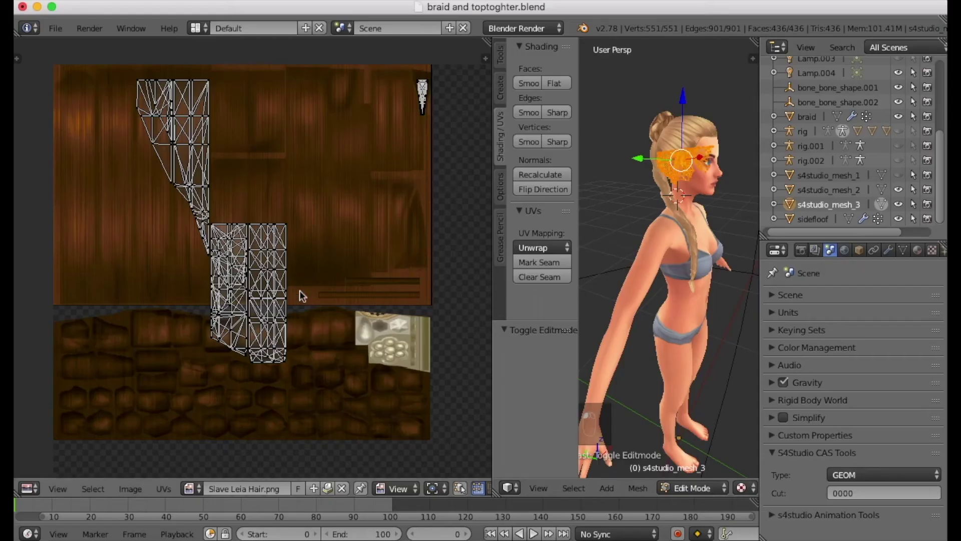
Step: Border-select the UVs of s4studio_mesh_3, scale them to about 0.520 along Y and move them up onto the upper texture band
drag(111, 67, 314, 382)
key(s)
click(302, 301)
key(g)
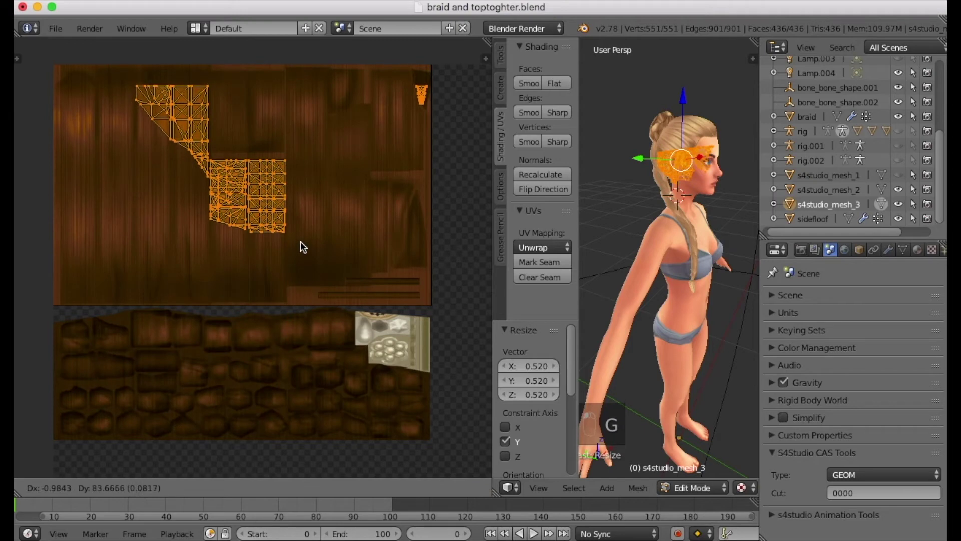
Step: Scale the UVs of s4studio_mesh_3 up by about 1.299 along Y and move them down about 0.034
key(s)
key(g)
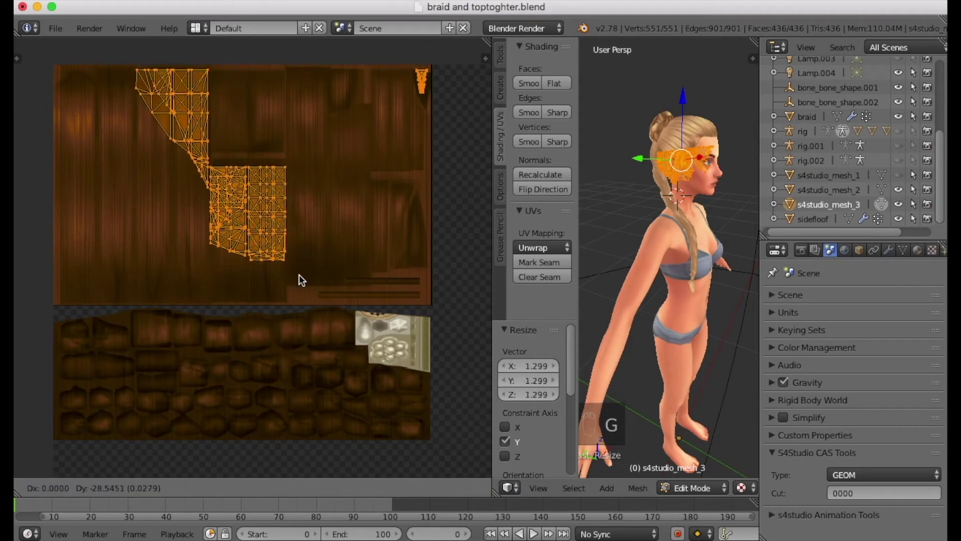
click(300, 275)
Step: Enlarge the 3D view, hide s4studio_mesh_3 and select the braid in Object Mode
drag(504, 439, 114, 452)
middle_drag(515, 192, 478, 186)
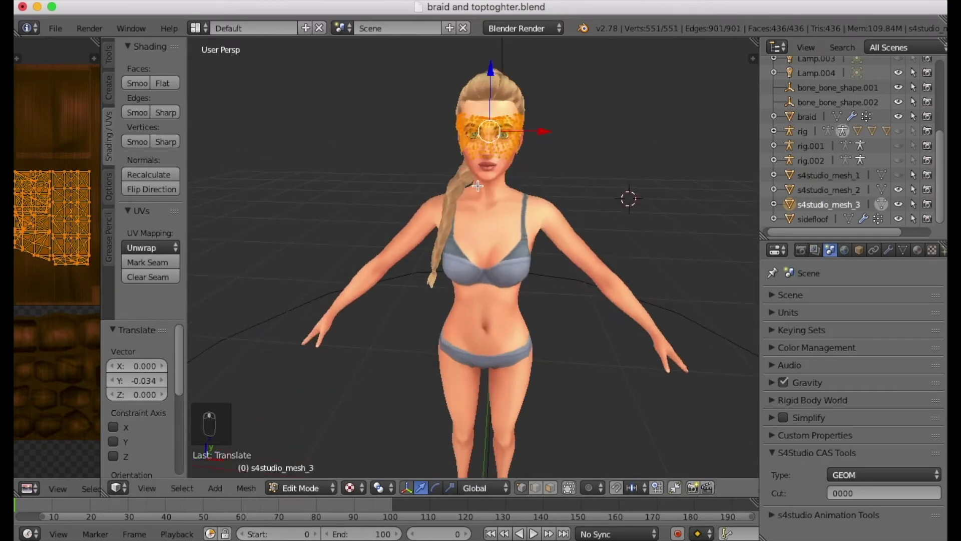
click(827, 190)
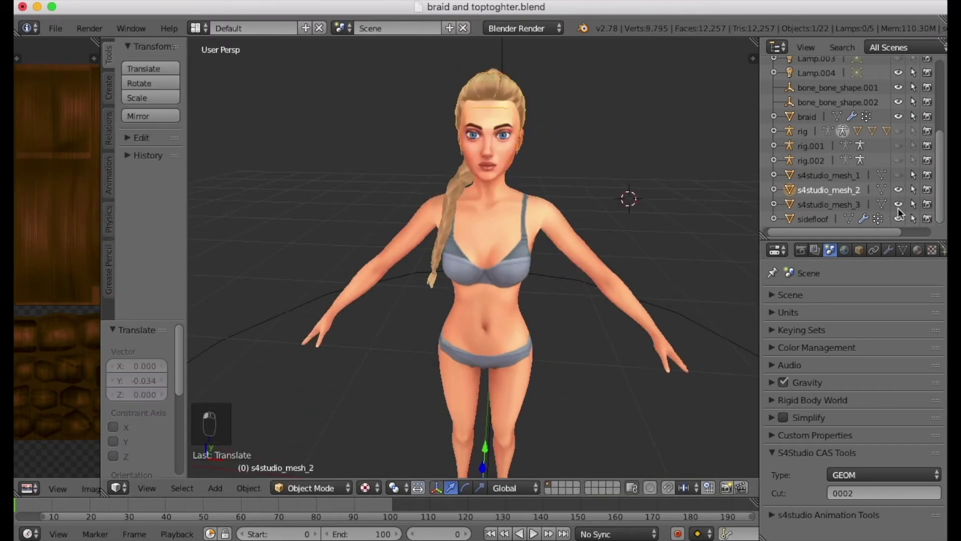
click(807, 117)
middle_drag(665, 213, 450, 213)
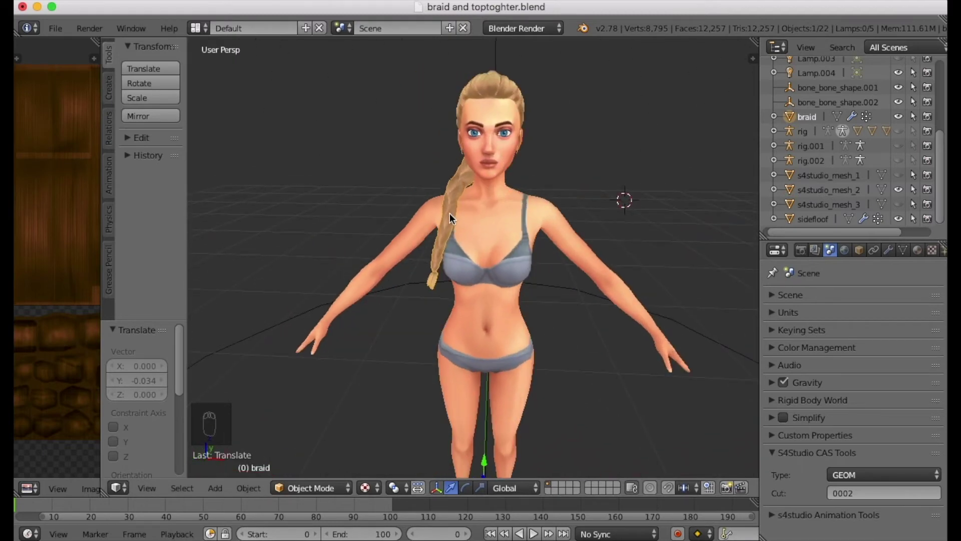
Step: Append the long hair mesh from the Object folder of weighttransfer.blend in Leia/MESH
click(55, 28)
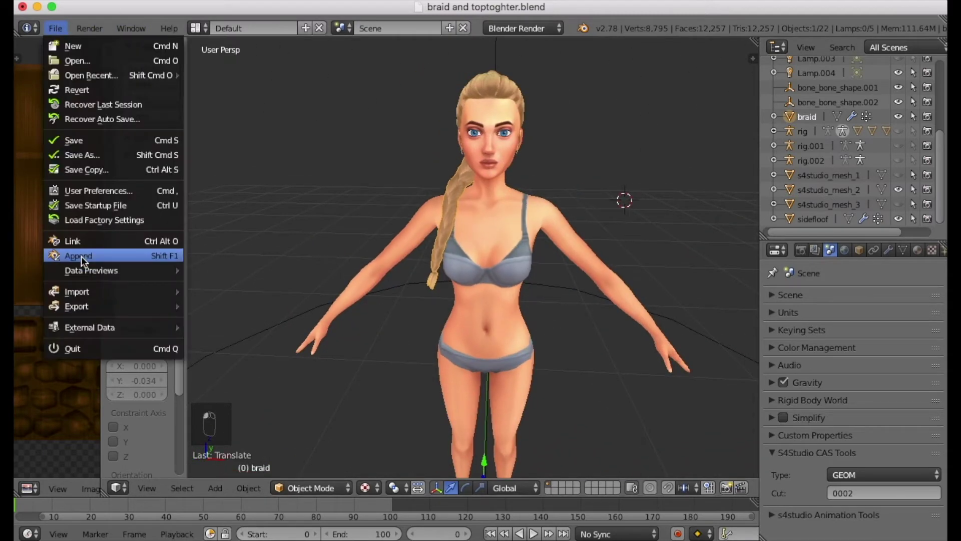
click(81, 256)
click(69, 209)
click(210, 113)
click(207, 113)
click(251, 171)
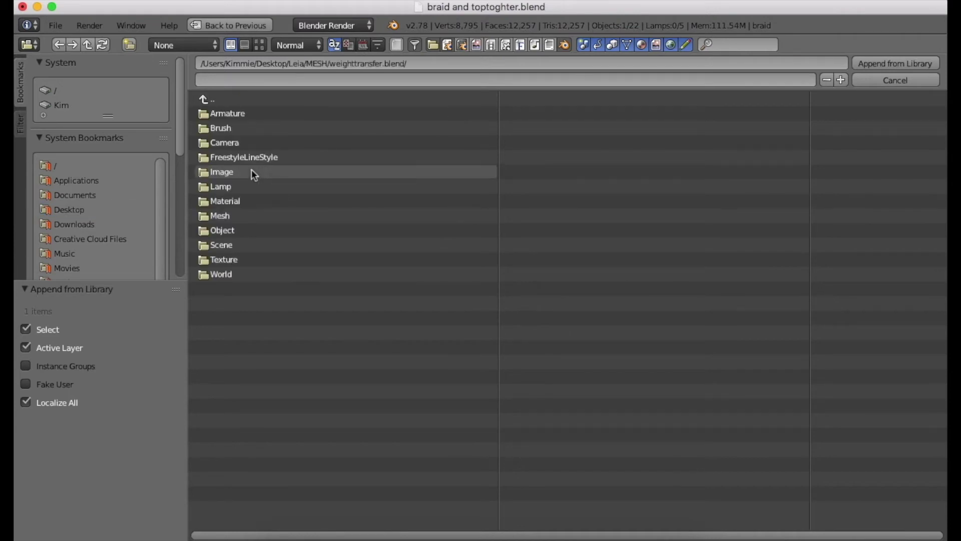
click(221, 231)
double_click(235, 284)
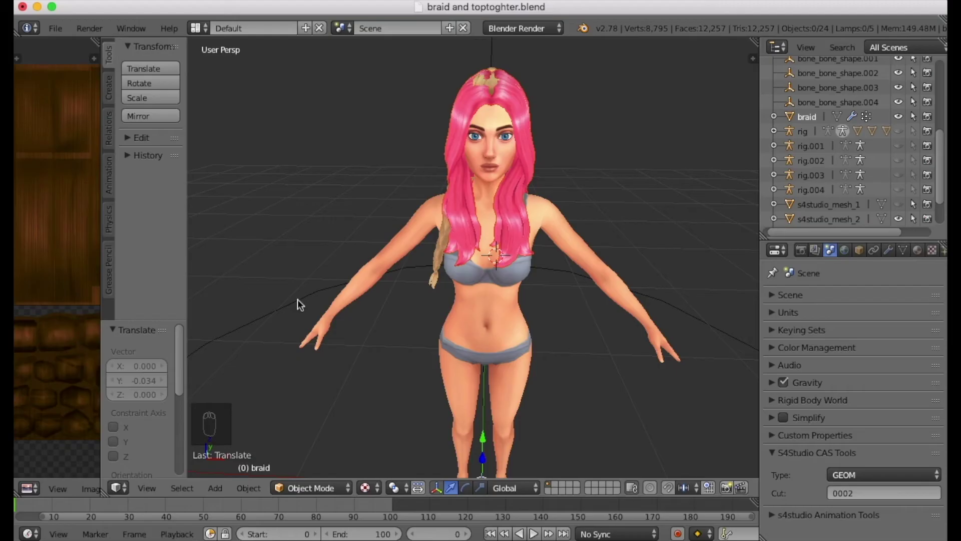
Step: Select all the braid's vertices in Edit Mode, deselect all vertices of s4studio_mesh_2.001 and return to Object Mode
click(310, 487)
click(315, 453)
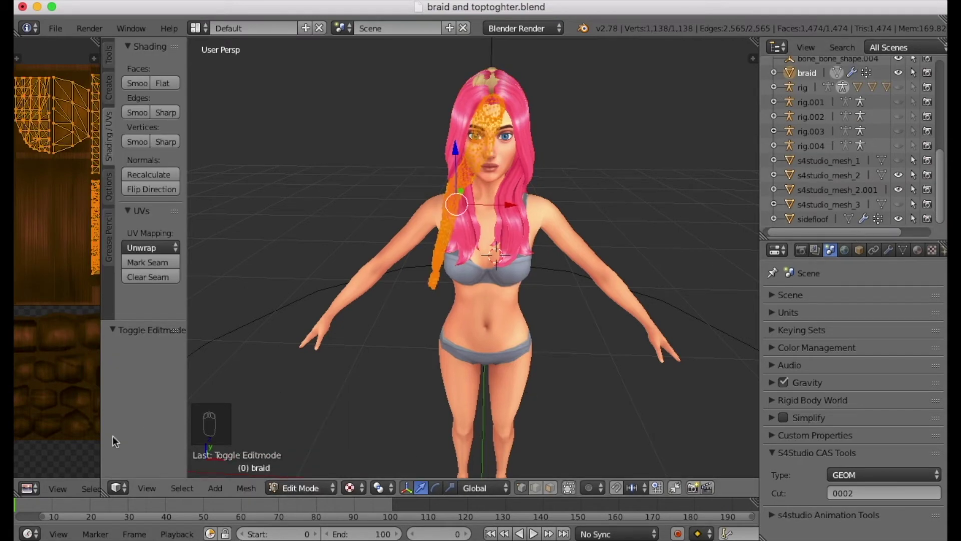
drag(101, 435, 37, 435)
click(831, 190)
click(225, 487)
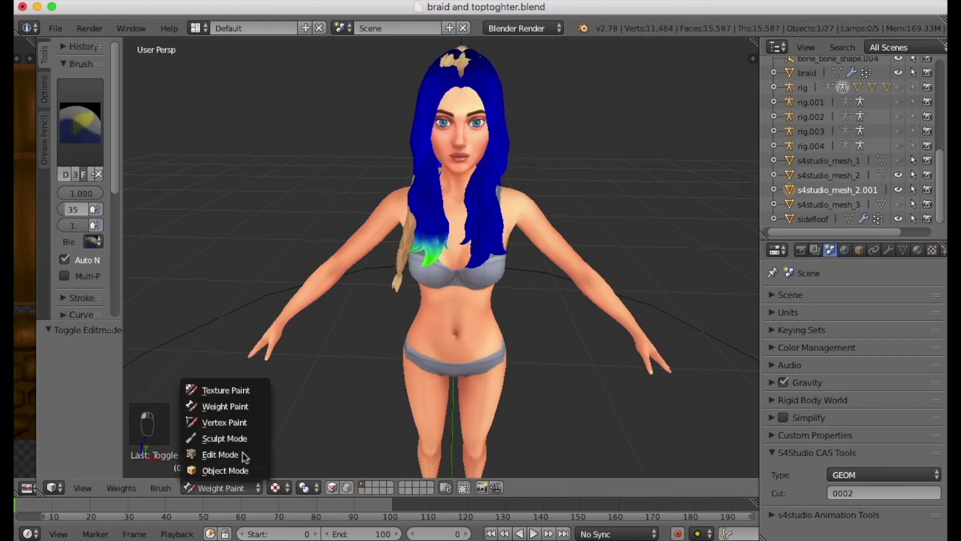
click(235, 455)
key(a)
click(236, 488)
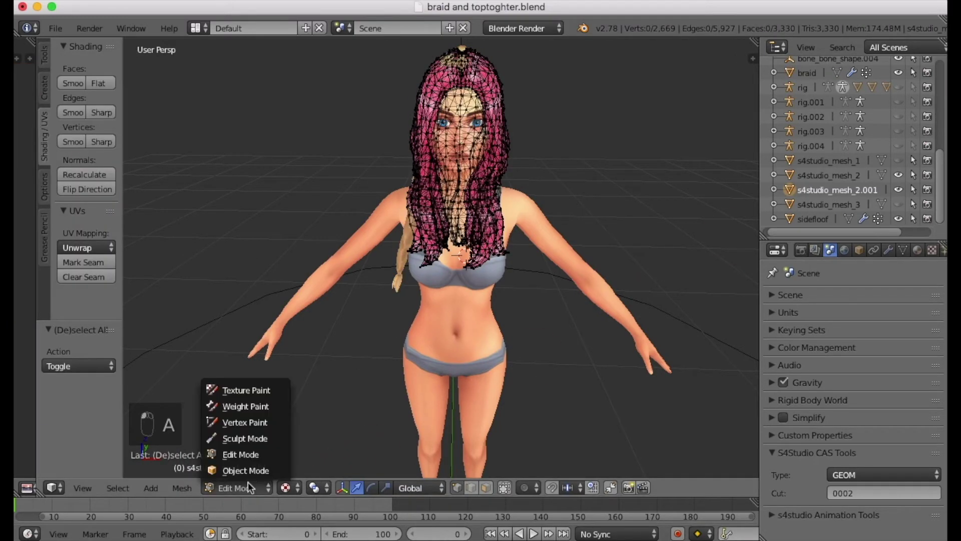
click(235, 467)
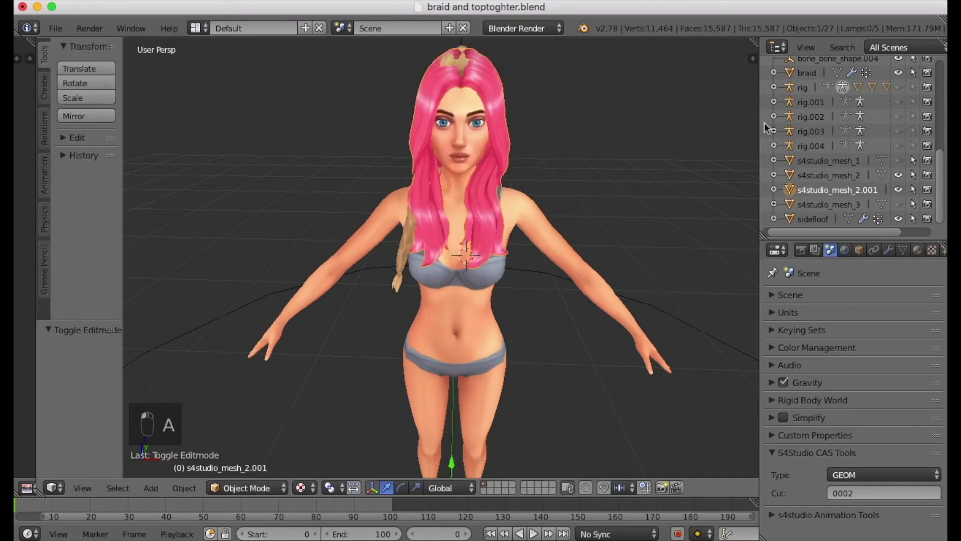
Step: Join the braid into s4studio_mesh_2.001 so that the long hair mesh is the resulting object
right_click(820, 193)
click(821, 141)
right_click(821, 75)
click(821, 75)
key(ctrl+j)
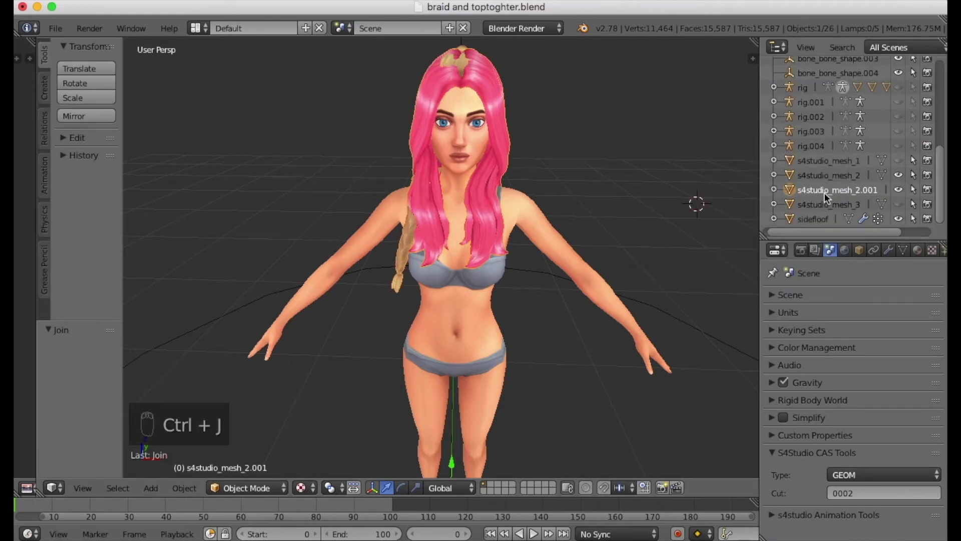
Step: Separate the still-selected braid vertices from s4studio_mesh_2.001 into their own object
click(267, 489)
click(245, 454)
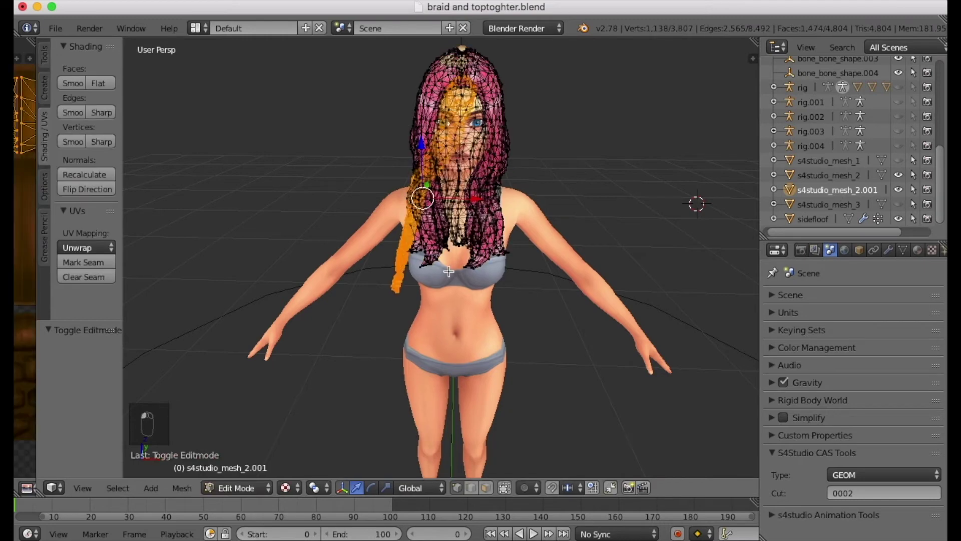
key(p)
click(437, 294)
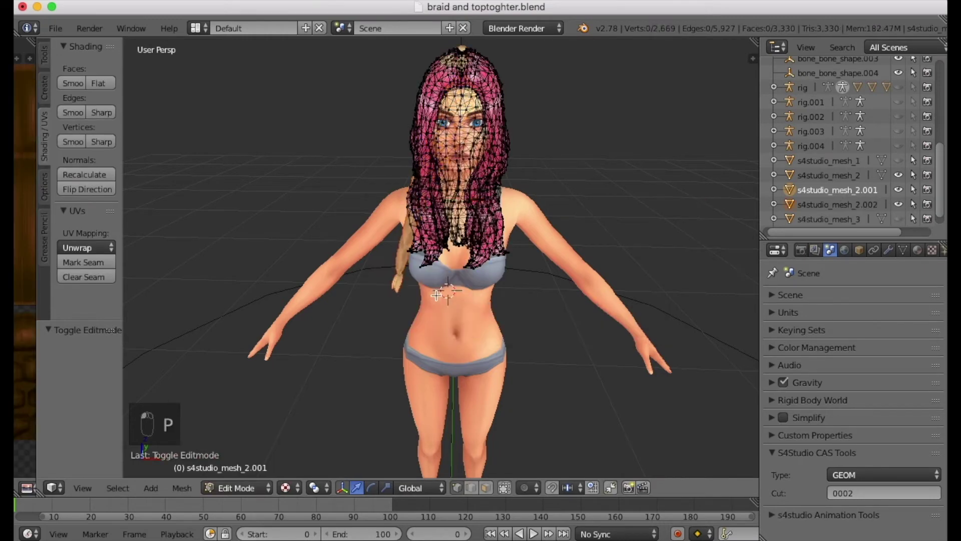
middle_drag(436, 294, 384, 304)
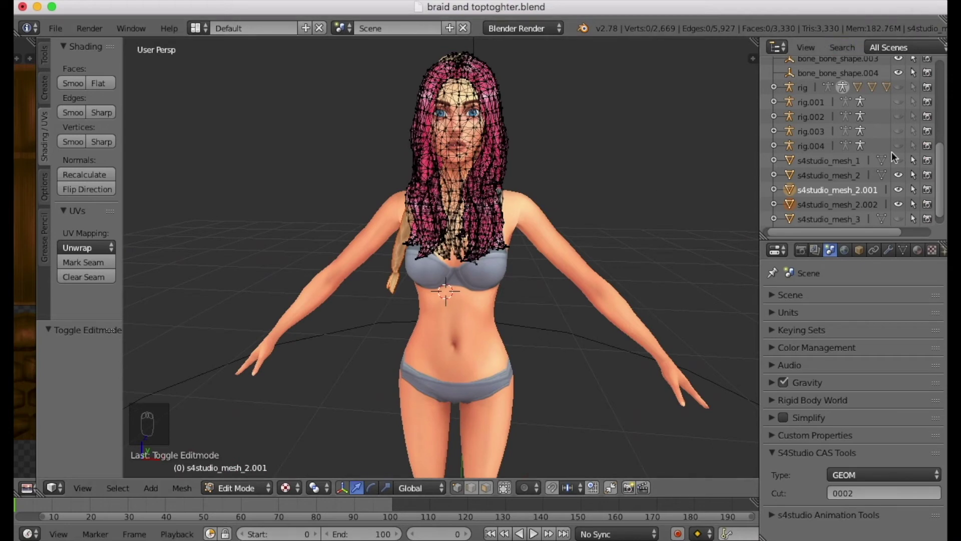
Step: Rename the separated mesh s4studio_mesh_2.002 as braid
double_click(860, 206)
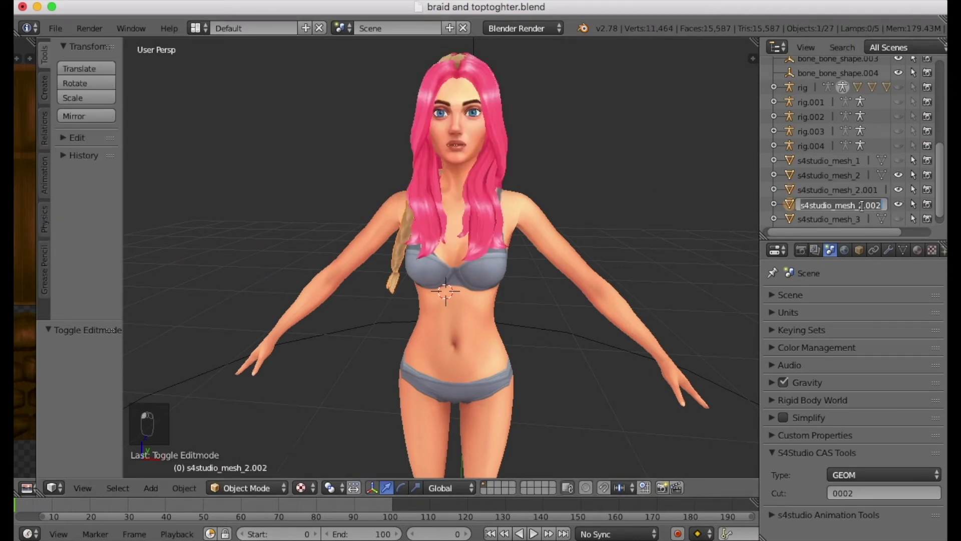
text(braid)
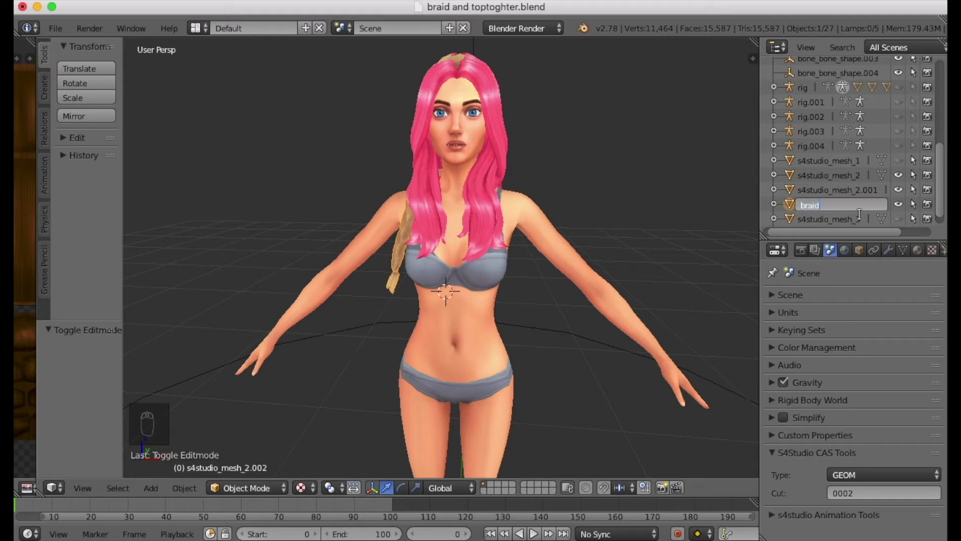
key(Return)
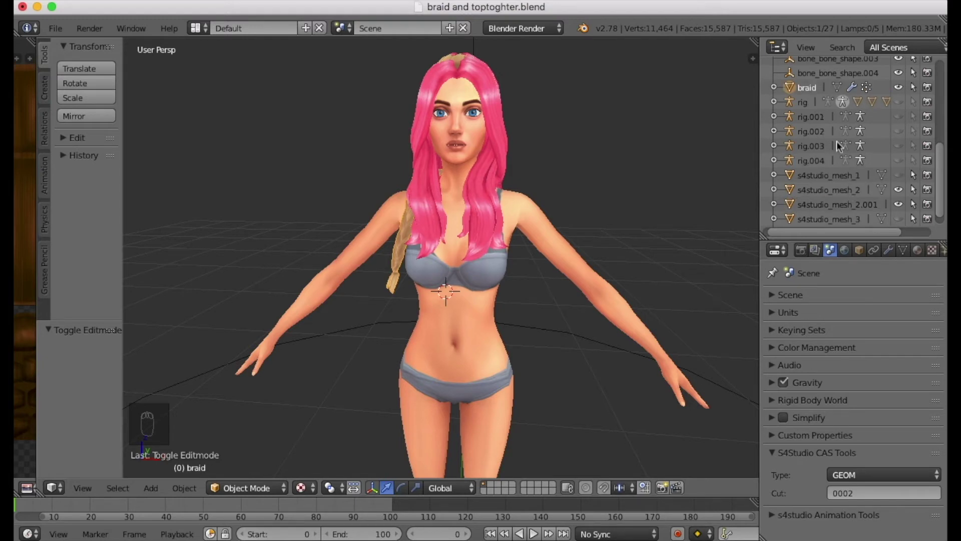
Step: Set the viewport shading to Solid and put both s4studio_mesh_2.001 and the braid into Weight Paint mode
click(819, 203)
click(301, 488)
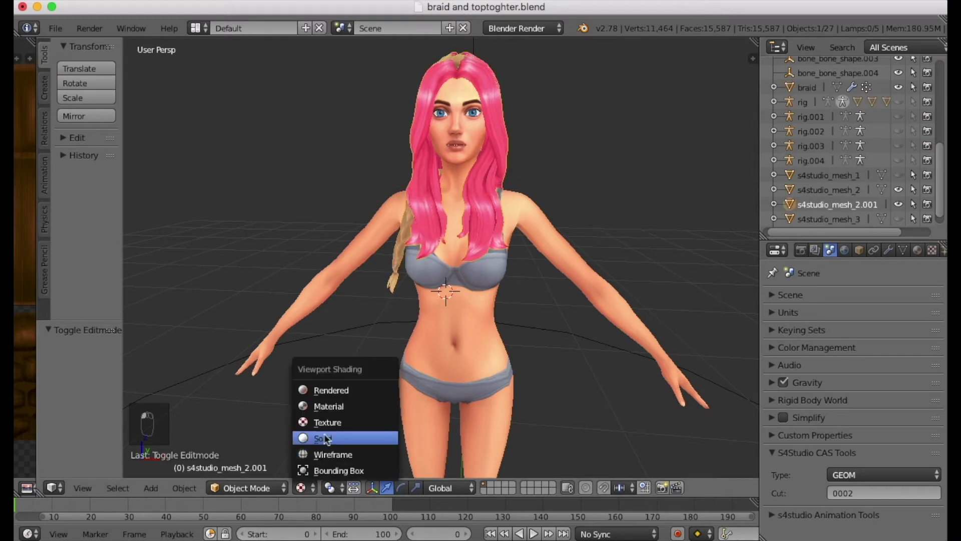
click(320, 436)
click(247, 487)
click(266, 407)
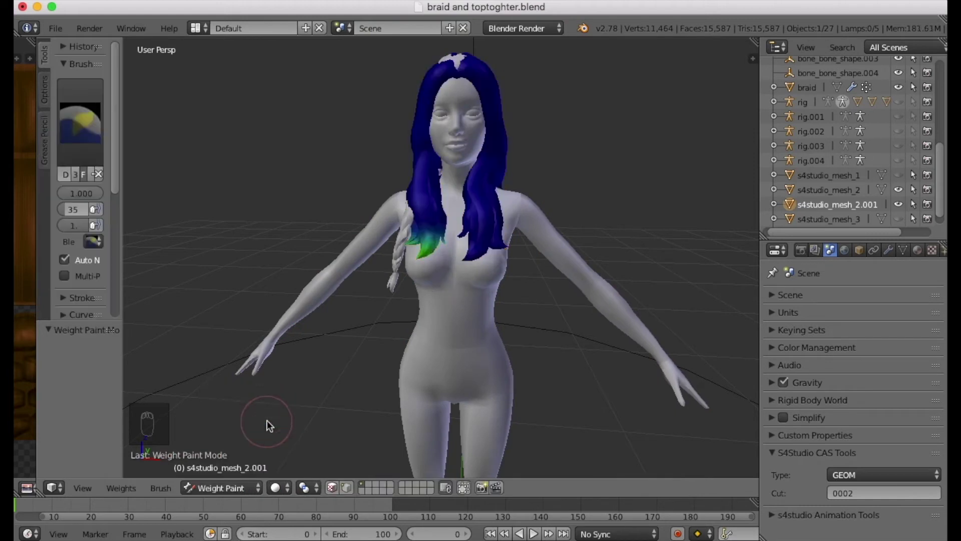
click(808, 90)
click(247, 487)
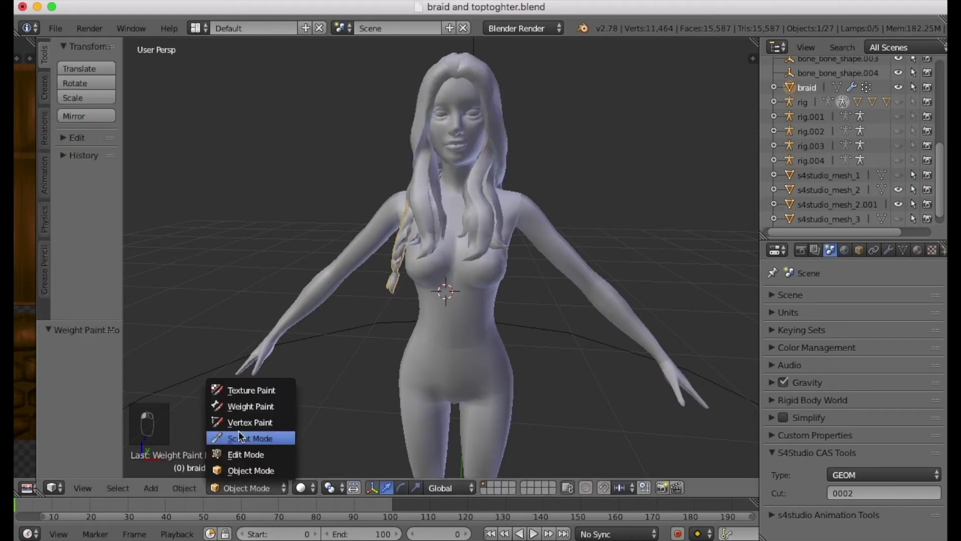
click(249, 407)
Step: Transfer the b__Head__ vertex group weights from s4studio_mesh_2.001 to the braid
click(902, 251)
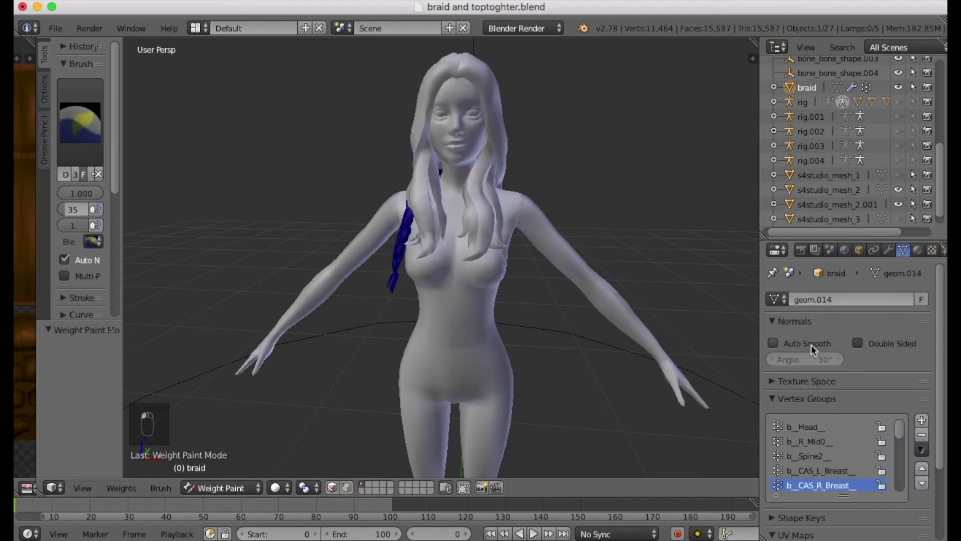
click(807, 427)
click(843, 205)
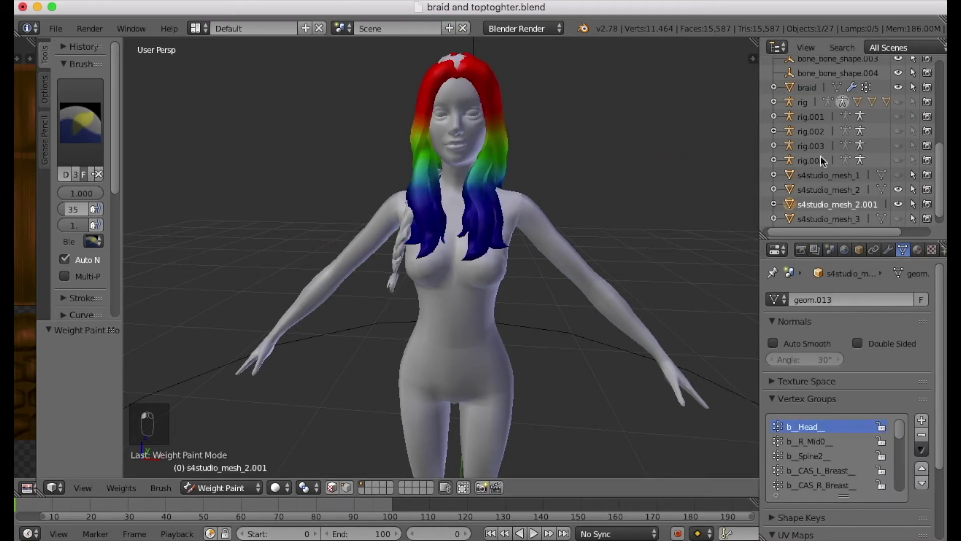
ctrl+click(809, 89)
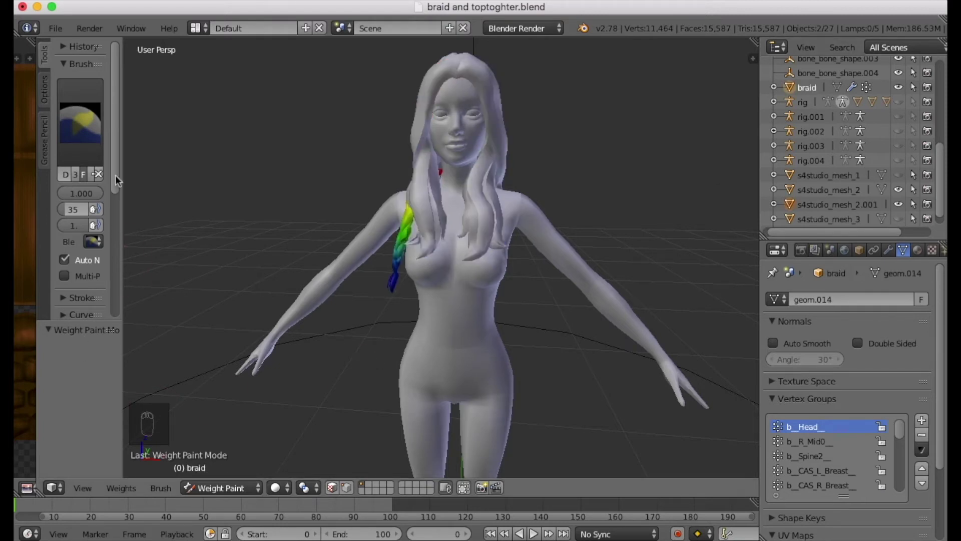
drag(116, 177, 137, 309)
click(84, 308)
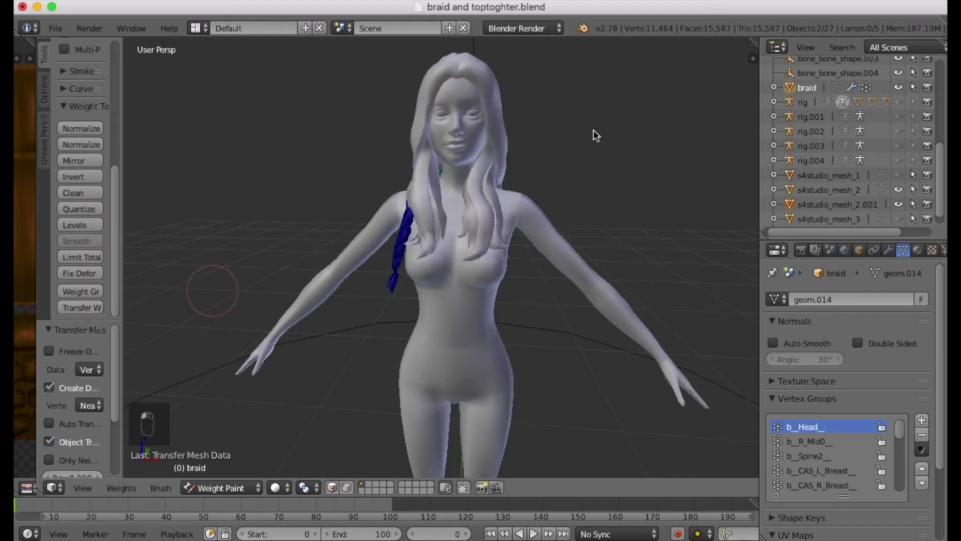
Step: Activate the b__R_Mid0__ vertex group on both meshes and transfer its weights from s4studio_mesh_2.001 to the braid
click(841, 204)
click(815, 442)
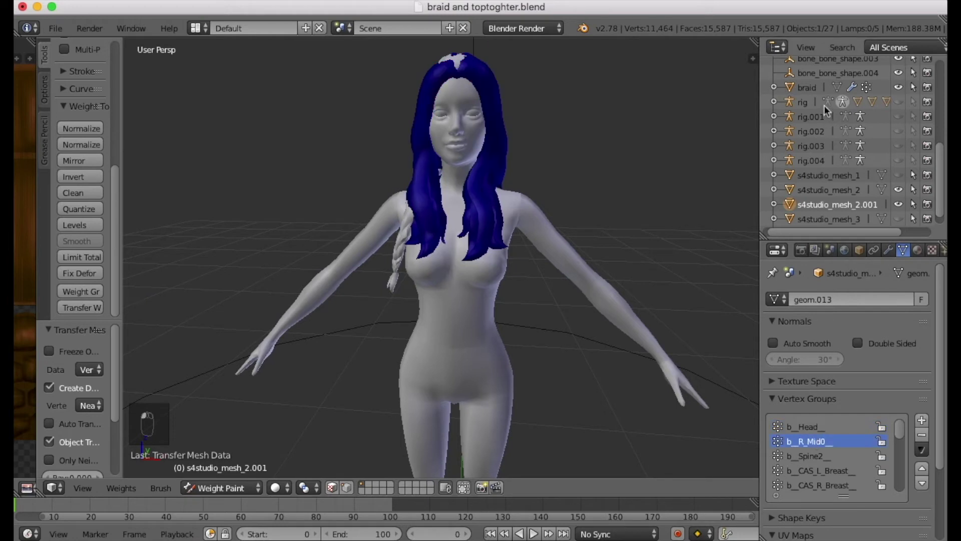
click(816, 86)
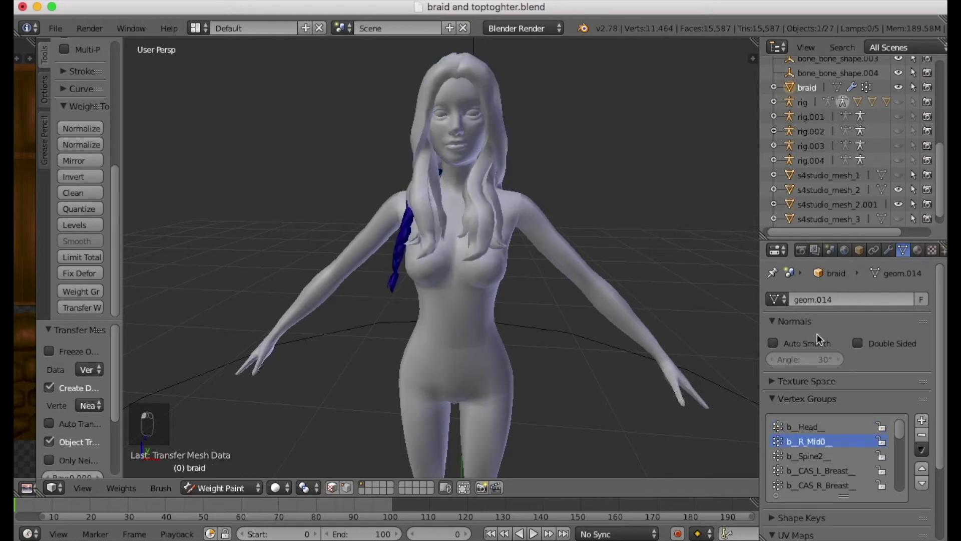
click(812, 91)
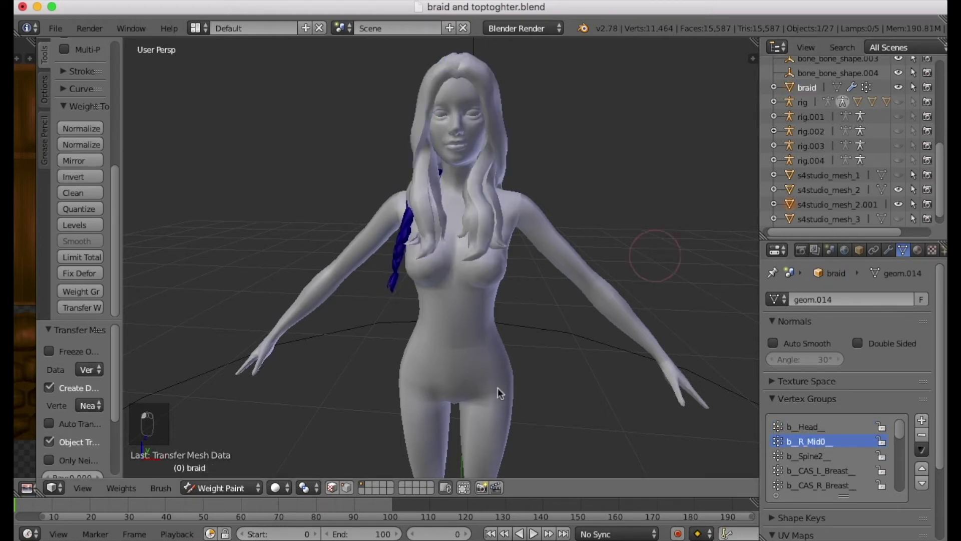
Step: Activate the b__Spine2__ vertex group on both meshes and transfer its weights from s4studio_mesh_2.001 to the braid
click(807, 457)
click(824, 204)
click(806, 456)
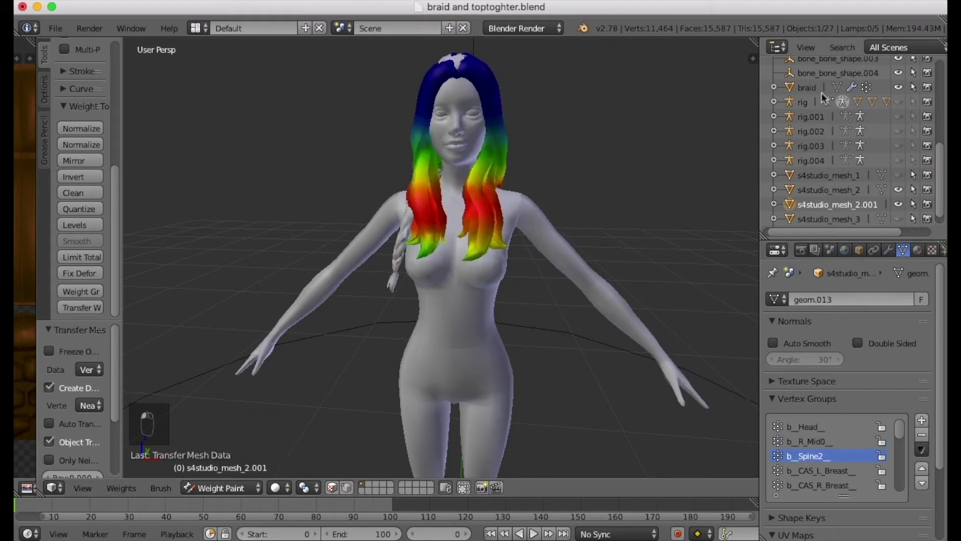
ctrl+click(807, 88)
click(216, 488)
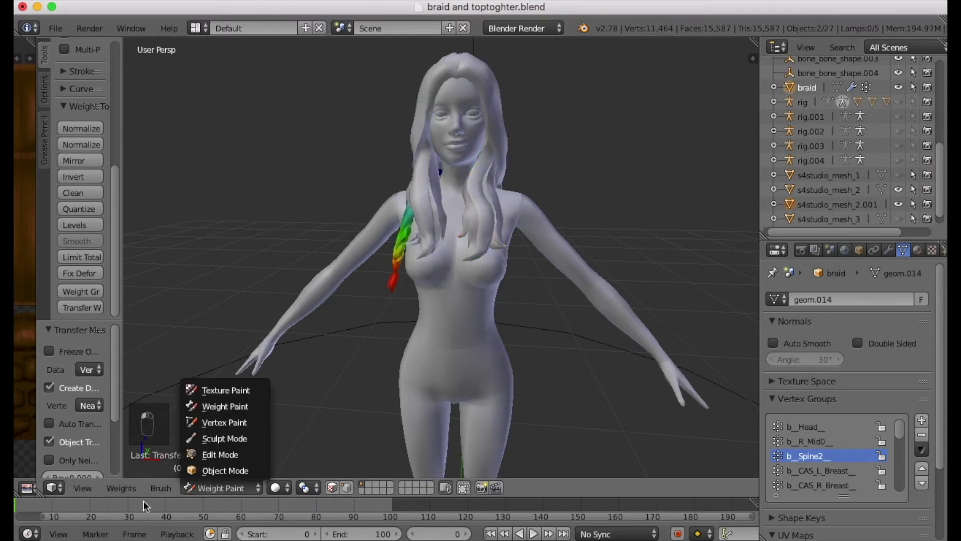
click(79, 306)
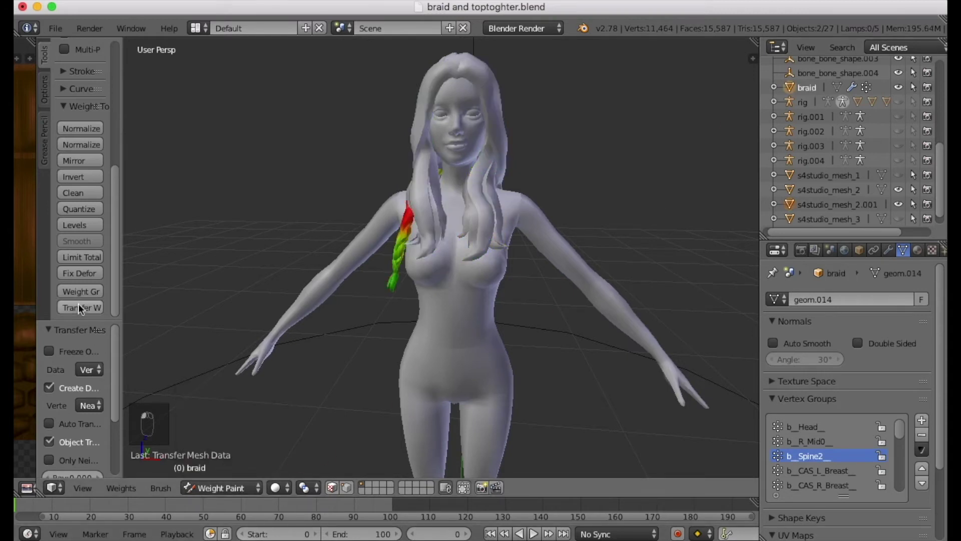
Step: Activate the b__CAS_L_Breast__ vertex group on both meshes and transfer its weights from s4studio_mesh_2.001 to the braid
click(832, 469)
click(822, 204)
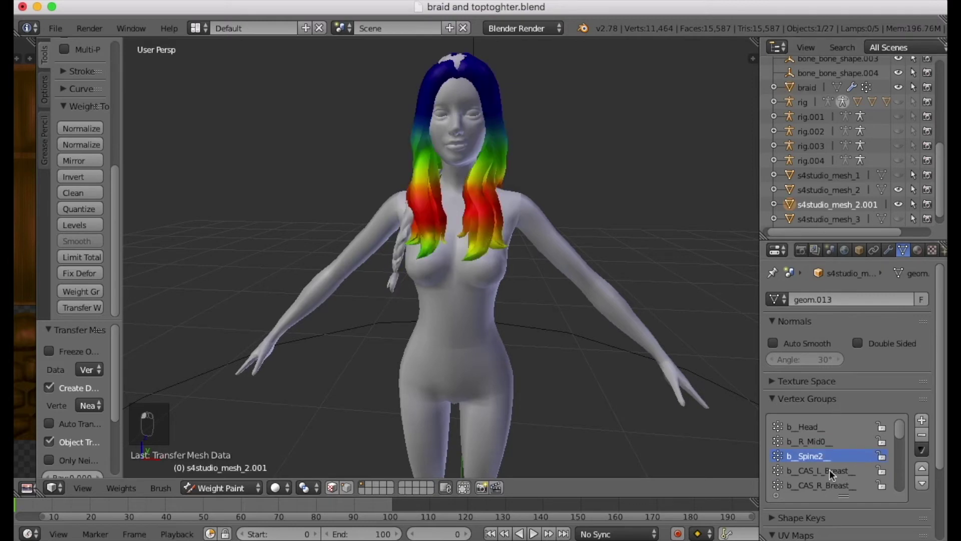
click(829, 470)
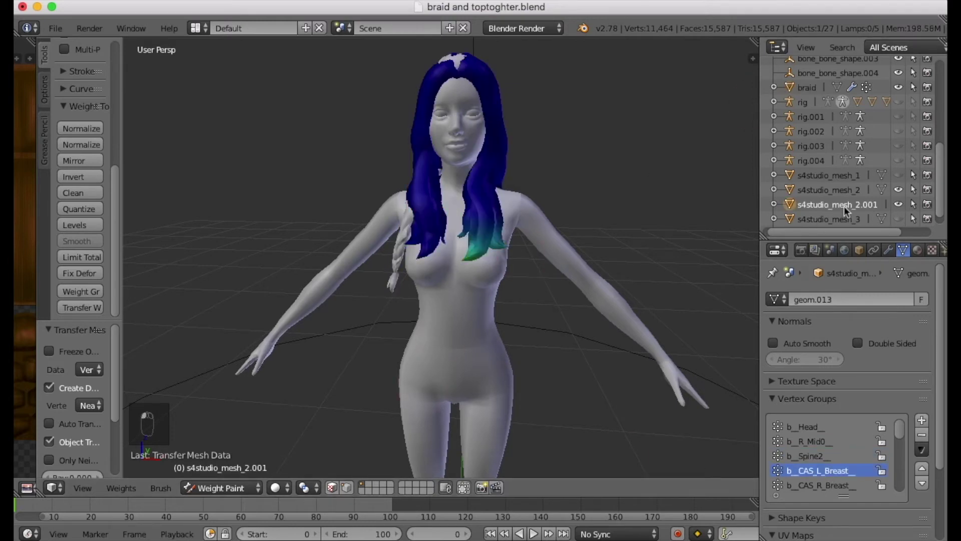
ctrl+click(817, 89)
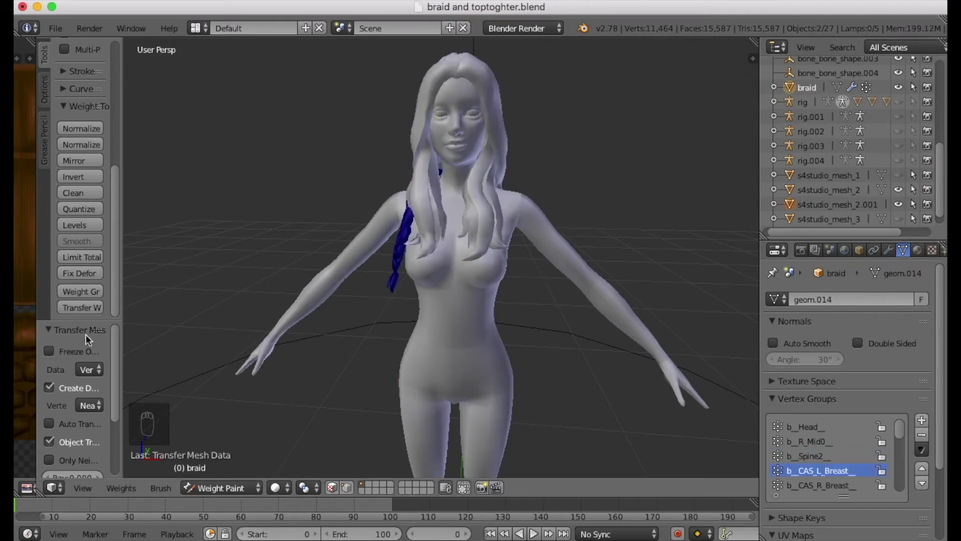
Step: Activate the b__CAS_R_Breast__ vertex group on both meshes and transfer its weights from s4studio_mesh_2.001 to the braid
scroll(839, 449, down, 2)
scroll(840, 449, down, 1)
click(840, 443)
click(834, 203)
click(826, 443)
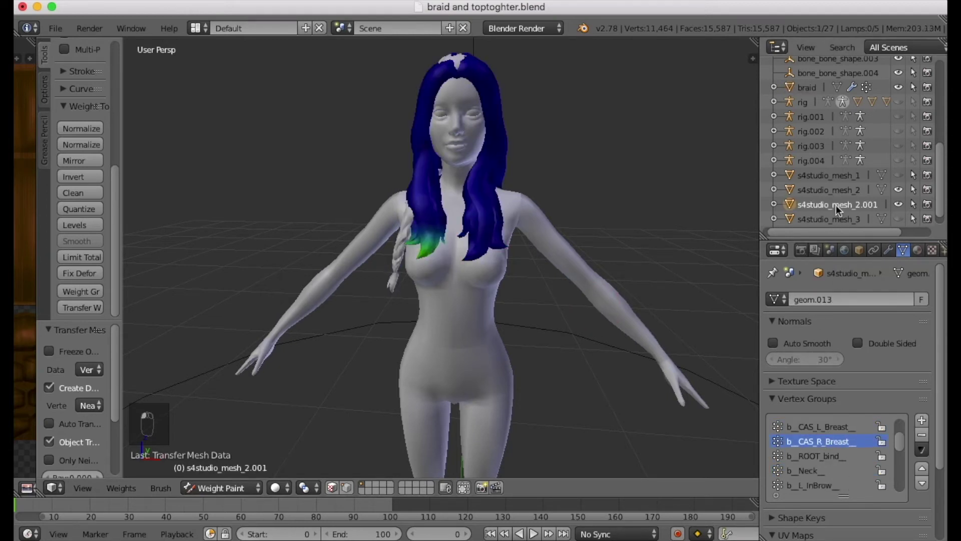
ctrl+click(807, 87)
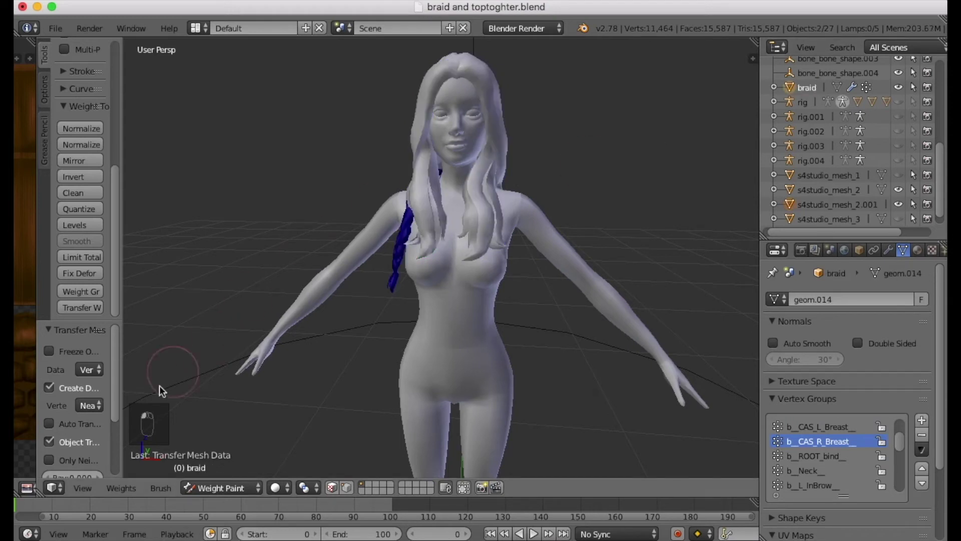
click(88, 309)
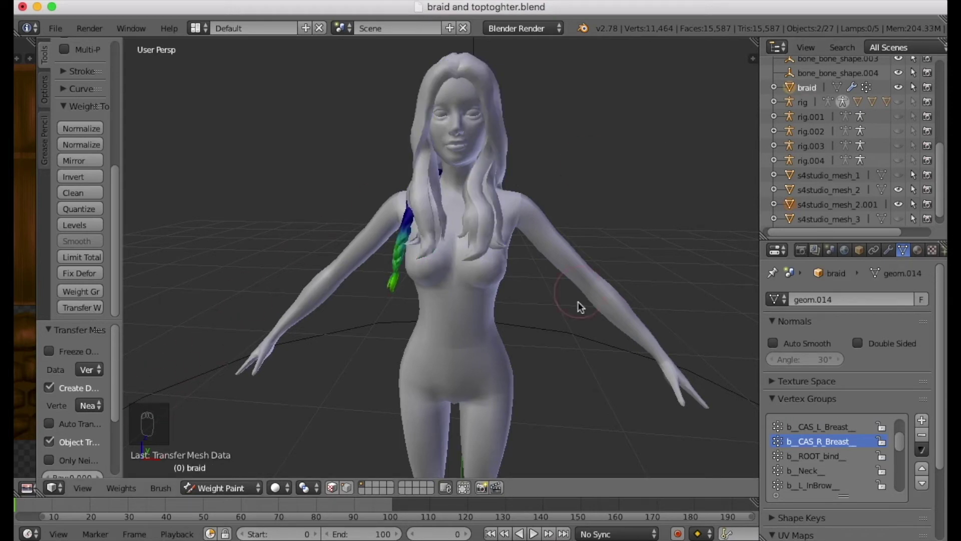
Step: Activate the b__ROOT_bind__ vertex group on both meshes and transfer its weights from s4studio_mesh_2.001 to the braid
click(811, 455)
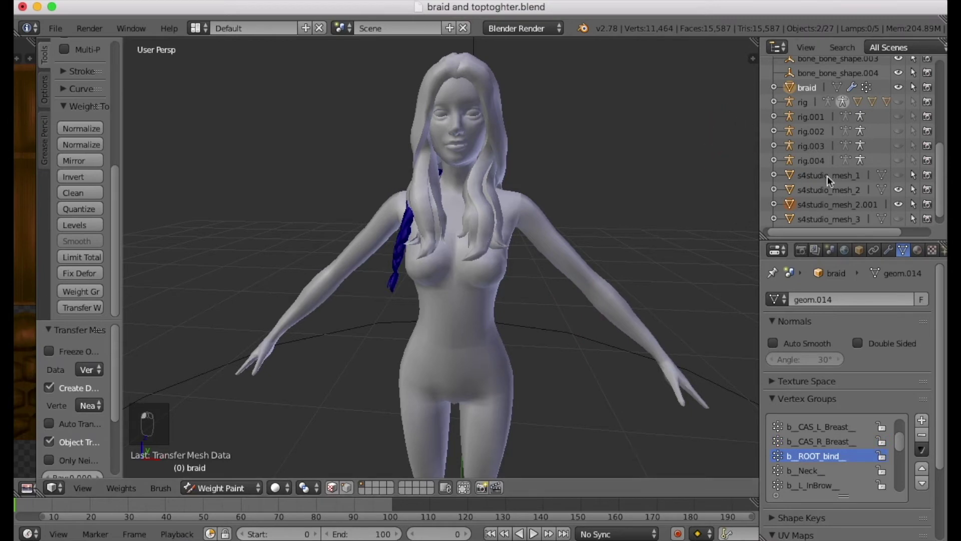
click(828, 204)
click(815, 455)
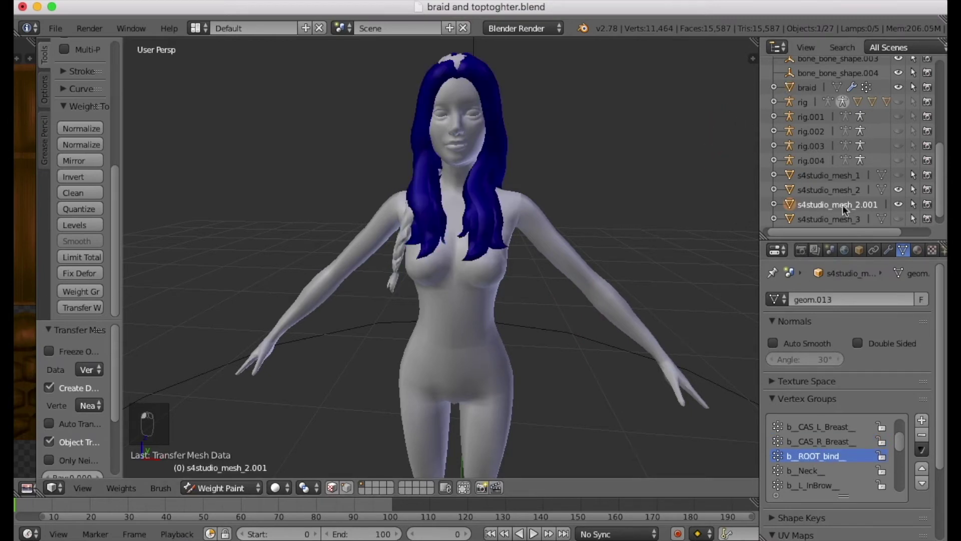
ctrl+click(807, 88)
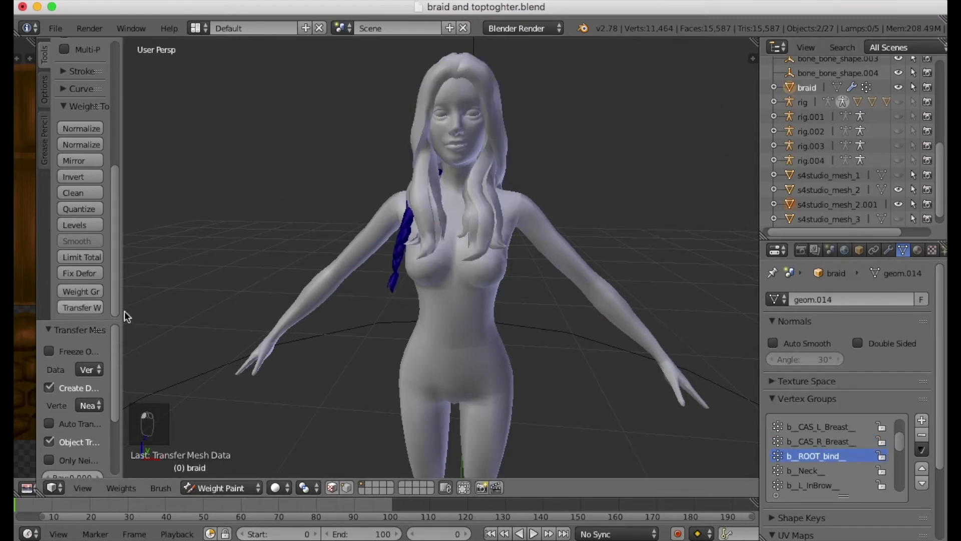
Step: Activate the b__Neck__ vertex group on both meshes and transfer its weights from s4studio_mesh_2.001 to the braid
click(826, 470)
click(829, 204)
click(811, 471)
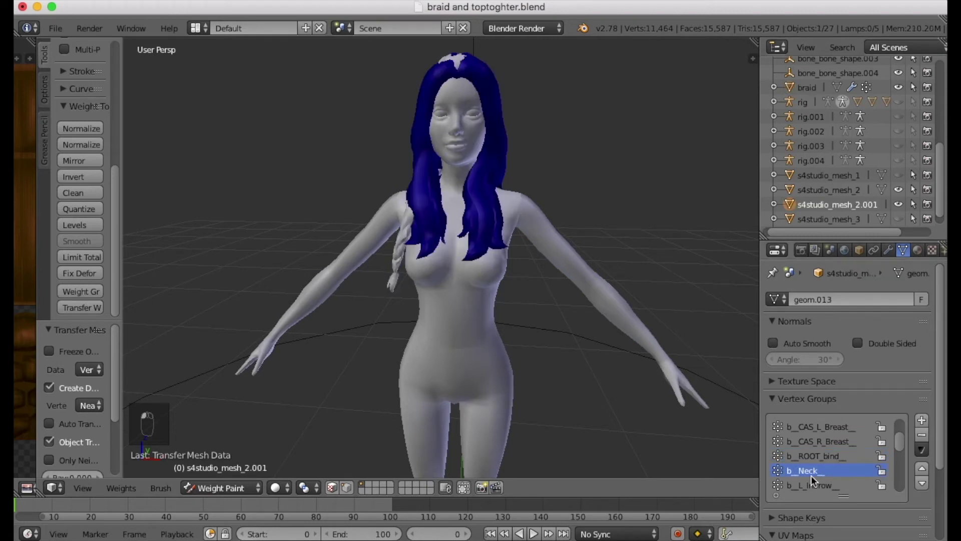
ctrl+click(807, 89)
click(71, 308)
scroll(815, 468, down, 2)
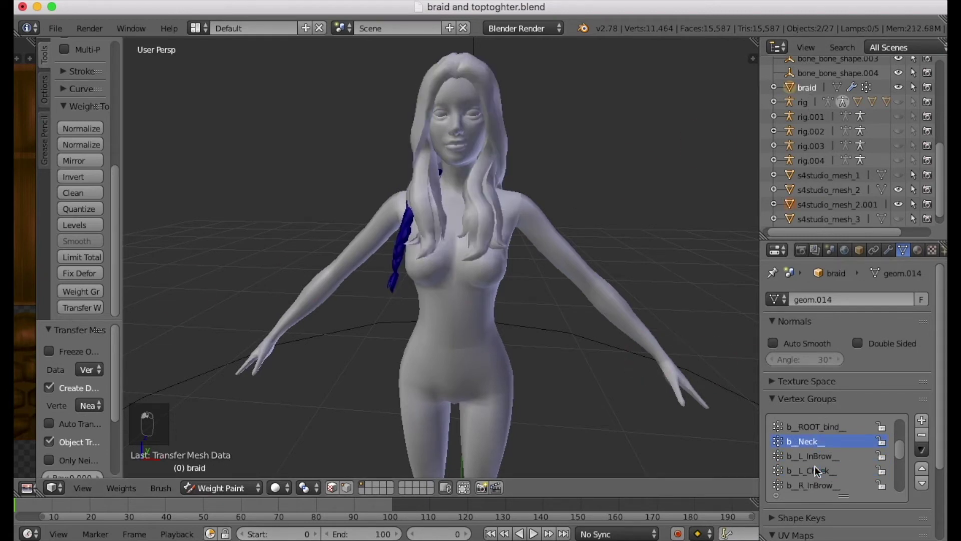
Step: Check the remaining vertex groups of s4studio_mesh_2.001, from b__R_InBrow__ down to b__CAS_JawComp__, for weights on the hair
click(818, 205)
scroll(827, 465, down, 3)
click(824, 442)
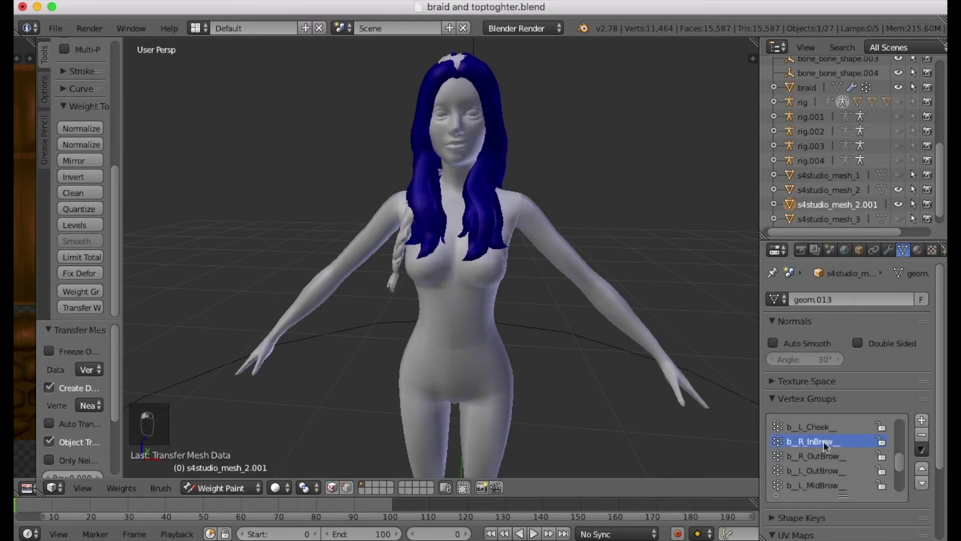
ctrl+scroll(824, 476, down, 4)
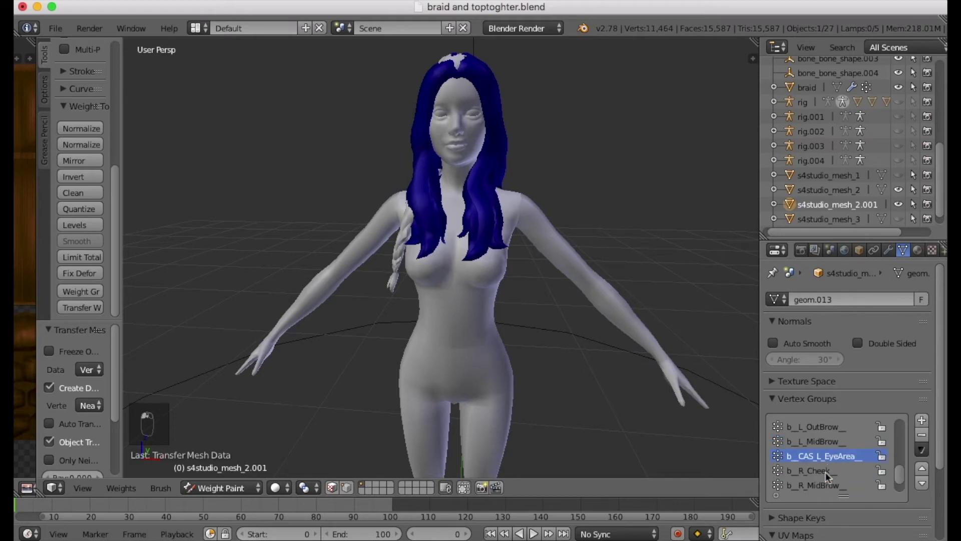
ctrl+scroll(825, 472, down, 3)
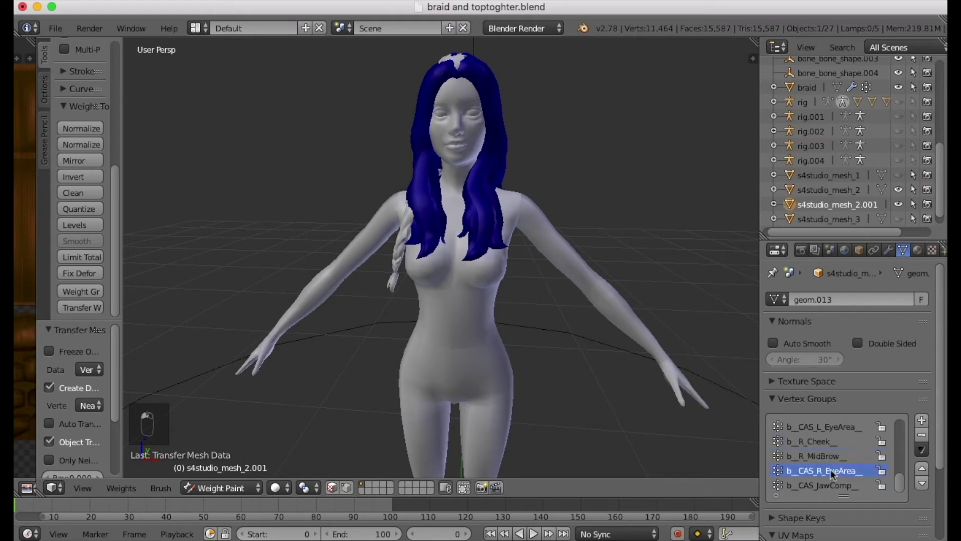
middle_drag(440, 322, 395, 328)
Step: Switch the viewport shading to Texture
click(276, 488)
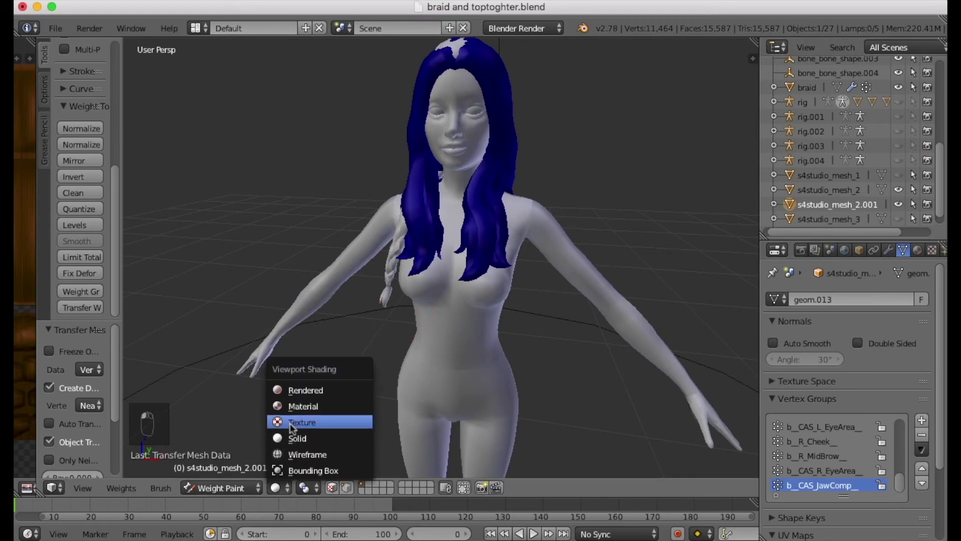
click(288, 423)
middle_drag(449, 293, 351, 271)
Step: Delete the s4studio_mesh_2.001 long hair mesh from the scene
right_click(831, 206)
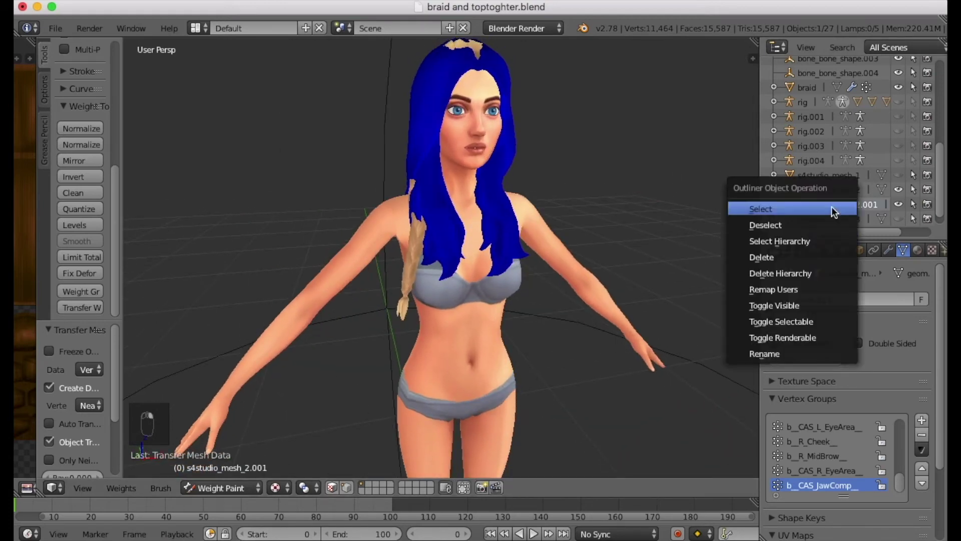
click(789, 256)
middle_drag(668, 279, 632, 272)
scroll(611, 292, down, 3)
Step: Duplicate the braid's entire geometry in place in Edit Mode and separate the copy into its own object
click(230, 487)
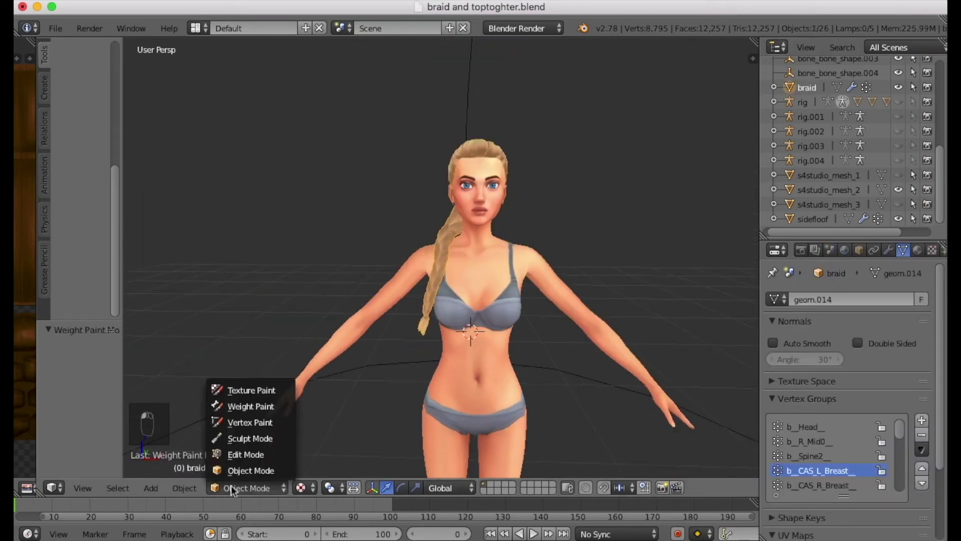
click(246, 454)
middle_drag(337, 283, 478, 283)
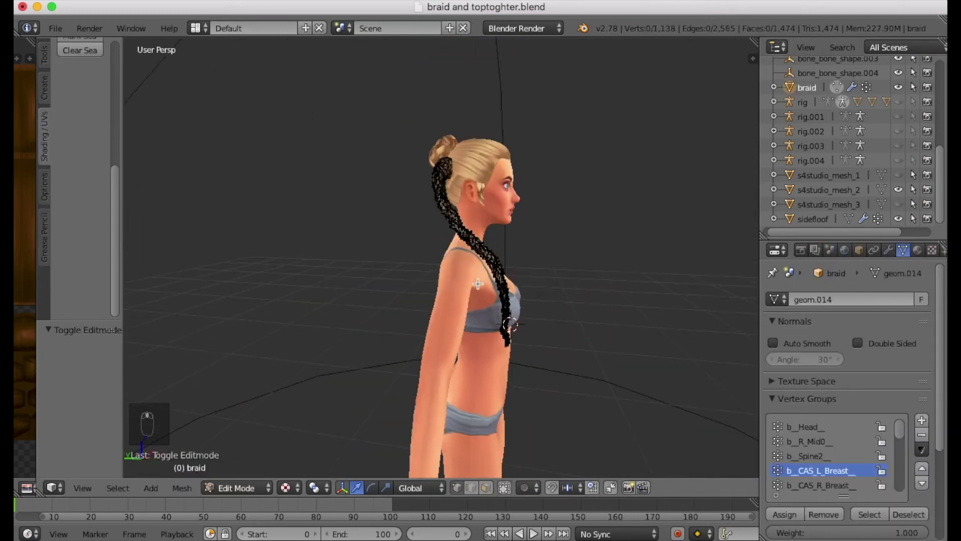
key(a)
key(shift+d)
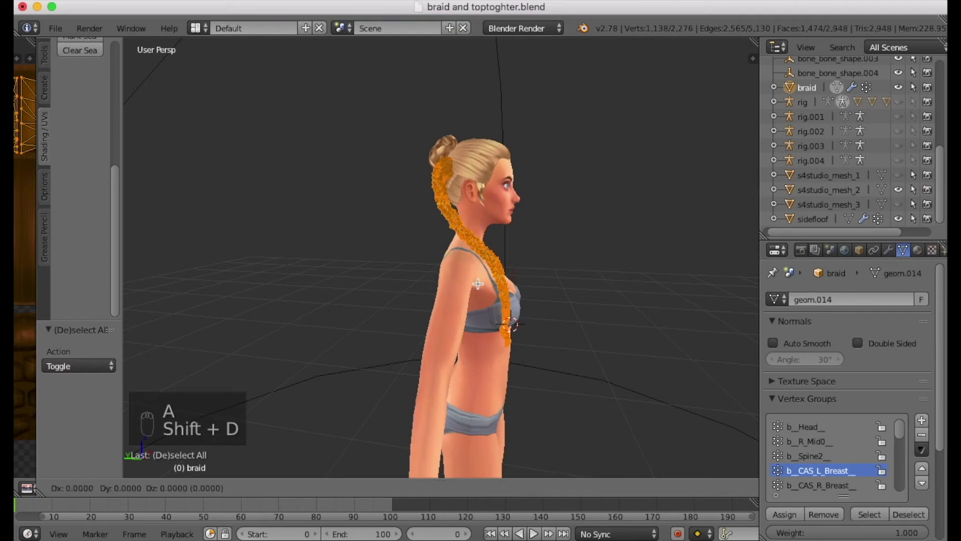
right_click(477, 284)
key(p)
click(440, 284)
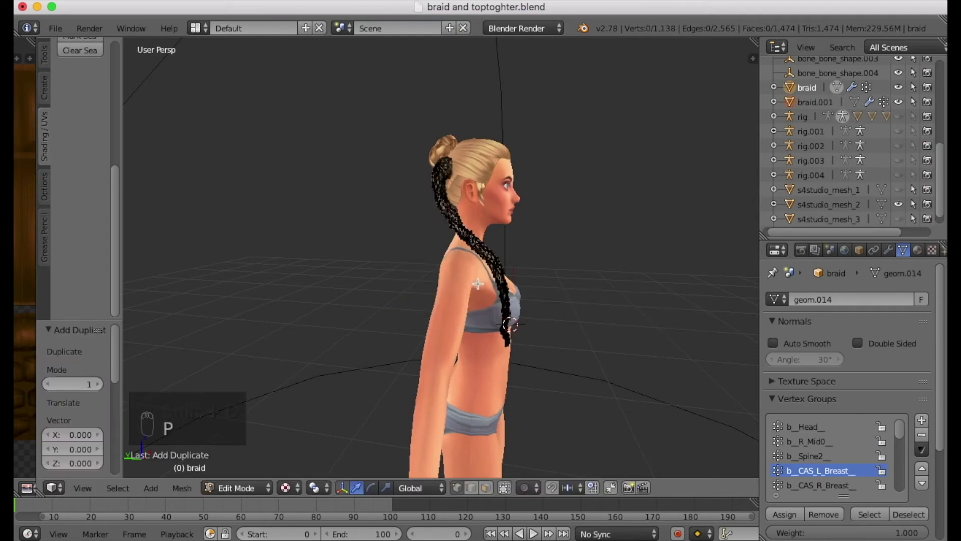
Step: Make a second in-place duplicate of the whole braid and separate that selection as another object
key(a)
key(shift+d)
right_click(477, 284)
key(p)
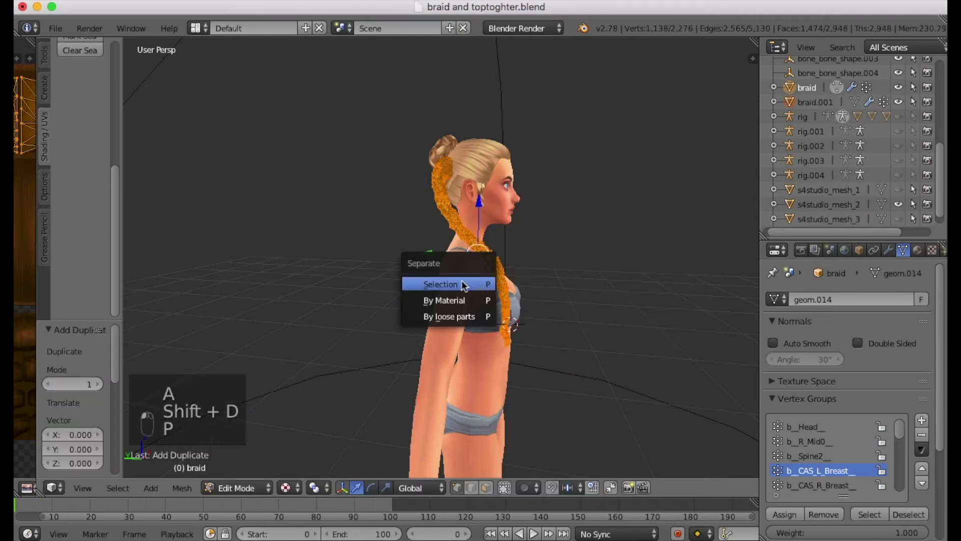
click(441, 282)
Step: Hide s4studio_mesh_2, braid.002 and Bun, and show s4studio_mesh_1
middle_drag(545, 287, 398, 297)
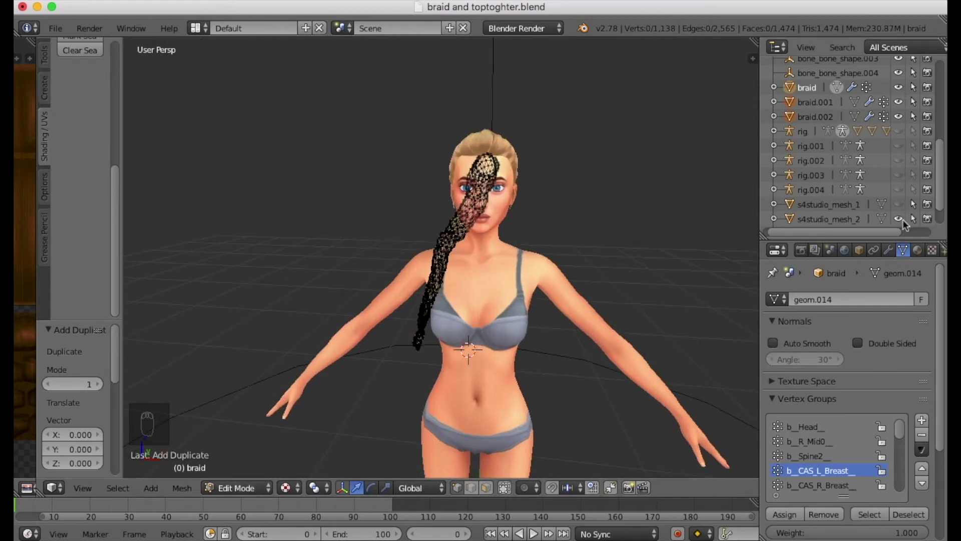
click(899, 219)
click(900, 205)
middle_drag(669, 251, 359, 243)
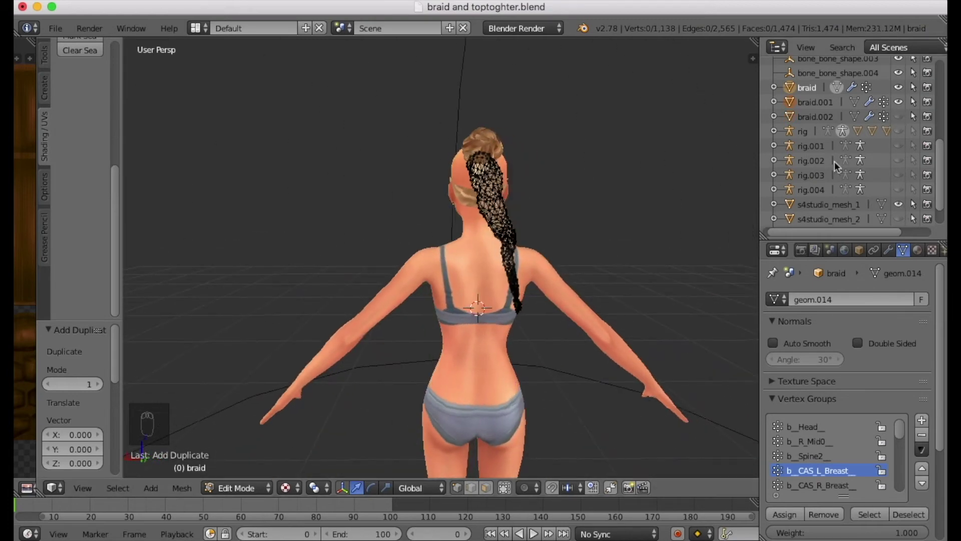
drag(939, 168, 938, 96)
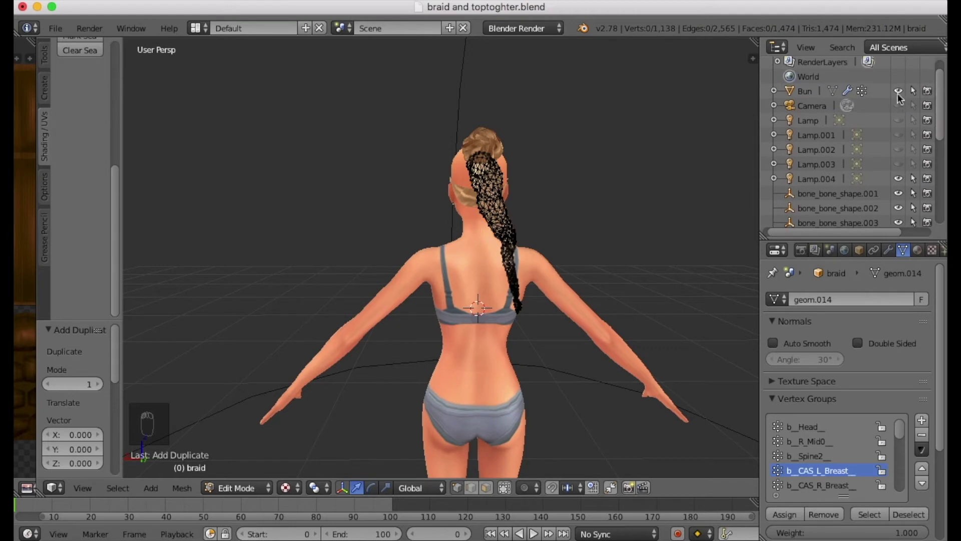
click(898, 95)
scroll(863, 205, down, 8)
scroll(617, 261, up, 5)
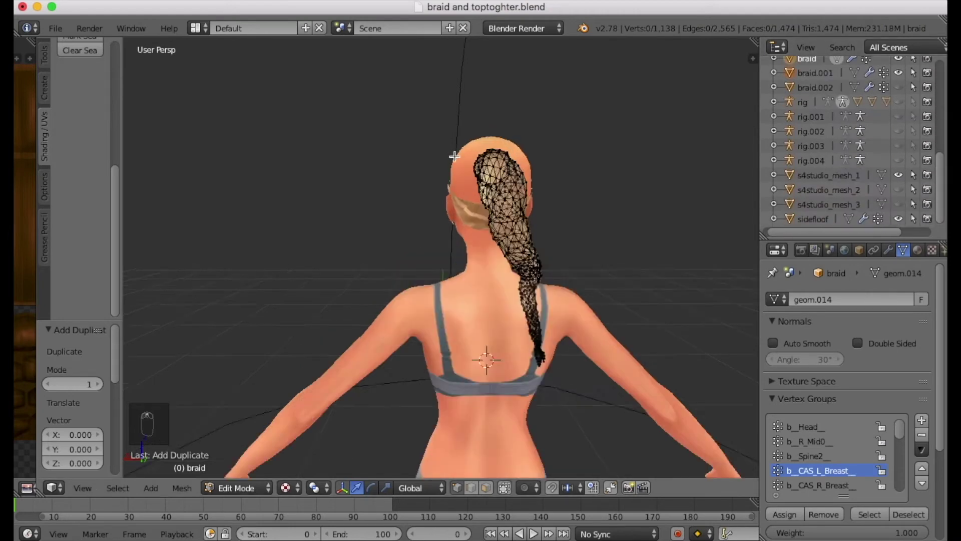
middle_drag(618, 260, 441, 237)
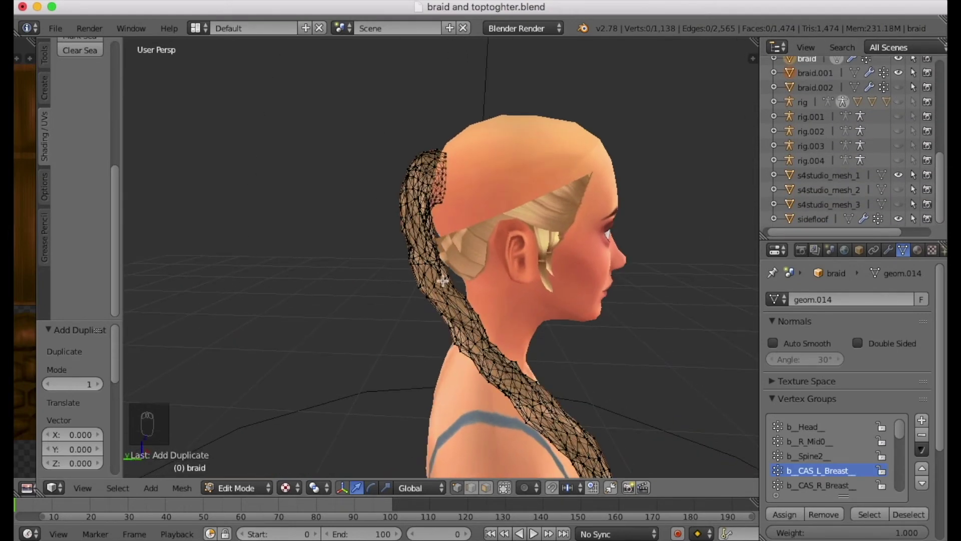
Step: Hide the original braid and delete the vertices at the upper end of braid.001 behind the head in Edit Mode
key(b)
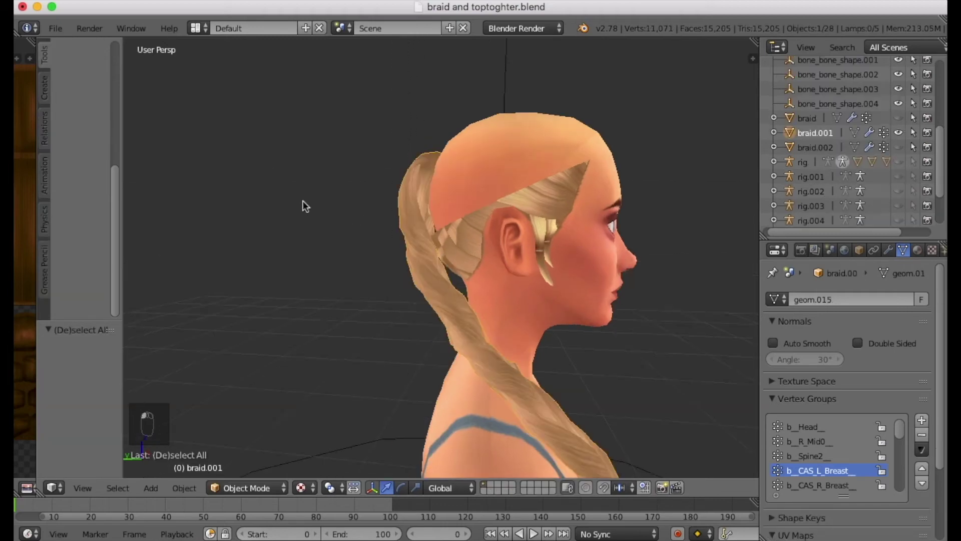
middle_drag(302, 201, 316, 408)
click(245, 487)
click(246, 450)
key(b)
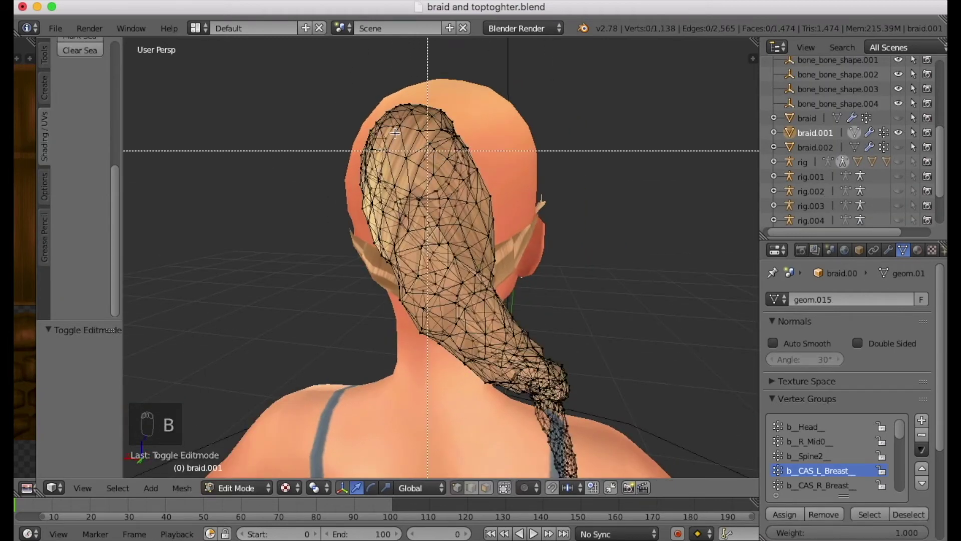
drag(433, 193, 518, 221)
key(x)
click(506, 224)
middle_drag(506, 223, 404, 262)
Step: Sculpt the cut upper end of braid.001 inward so its edges tuck into the hair at the back of the head
drag(119, 170, 117, 57)
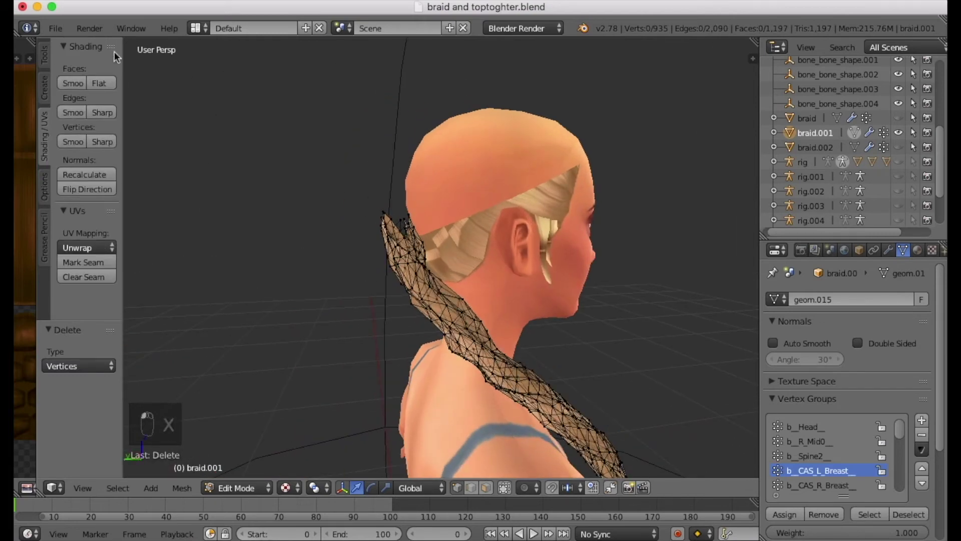
click(235, 488)
click(236, 433)
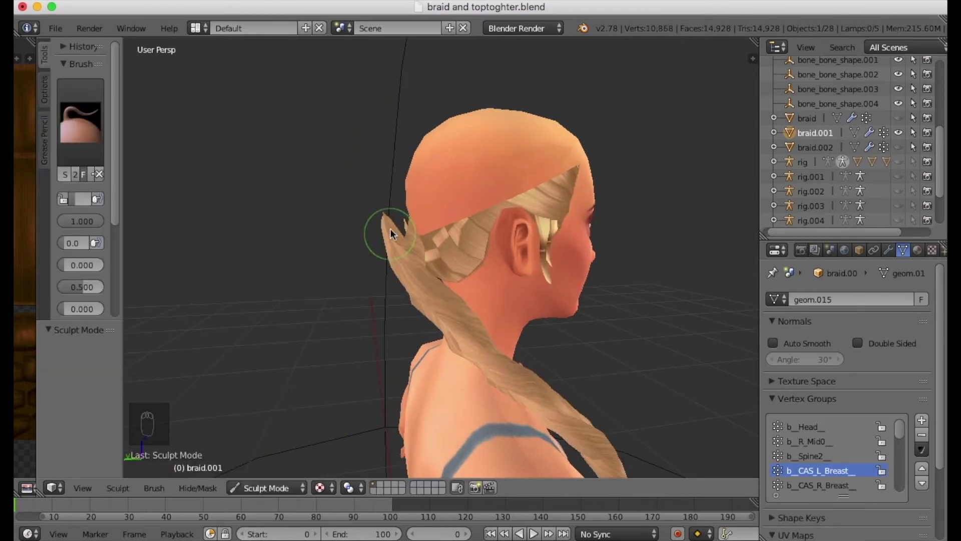
drag(435, 222, 389, 218)
middle_drag(446, 207, 506, 248)
scroll(496, 236, up, 2)
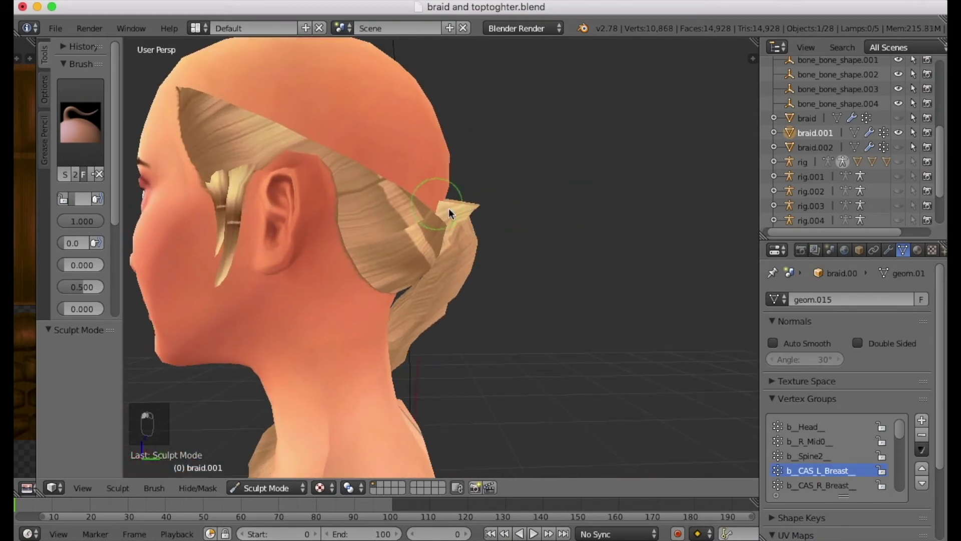
drag(470, 203, 424, 194)
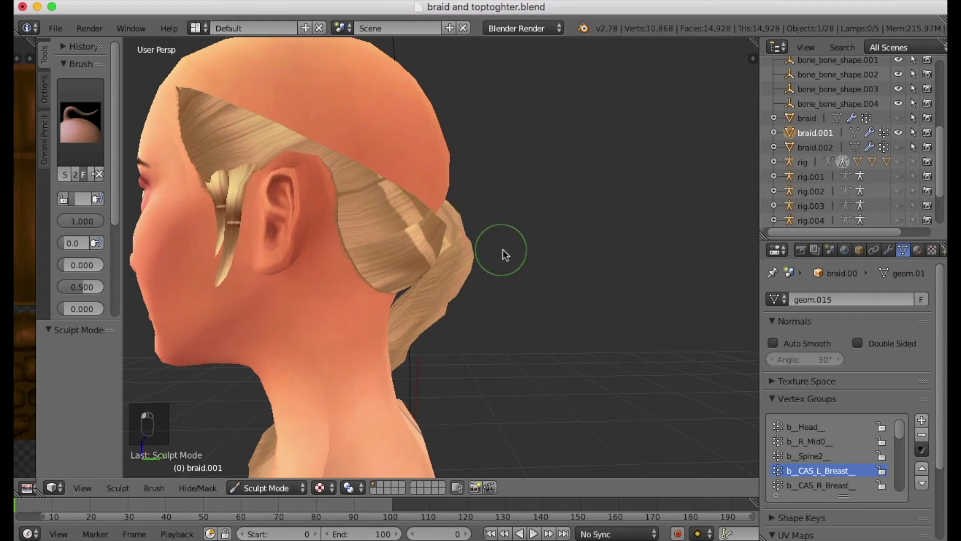
middle_drag(503, 249, 320, 253)
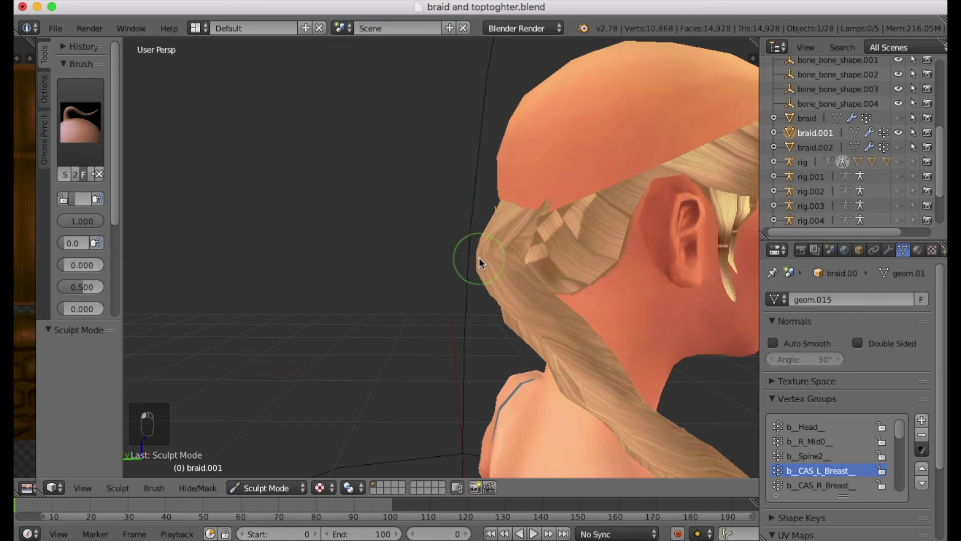
mouse_move(493, 251)
middle_down()
mouse_move(570, 230)
mouse_move(698, 226)
middle_up()
mouse_move(467, 203)
mouse_down()
mouse_move(485, 200)
mouse_move(446, 199)
mouse_up()
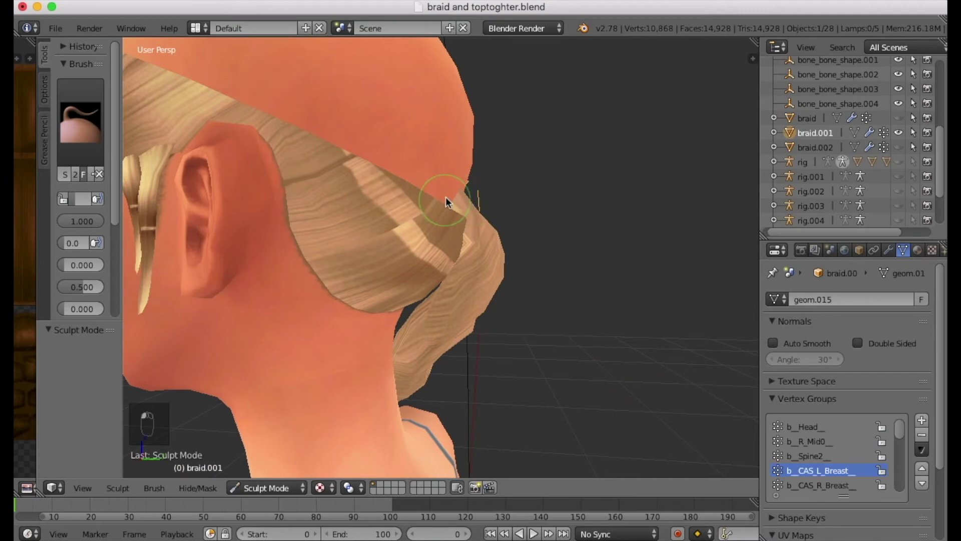
middle_drag(421, 196, 390, 245)
scroll(390, 244, down, 5)
middle_drag(513, 275, 466, 280)
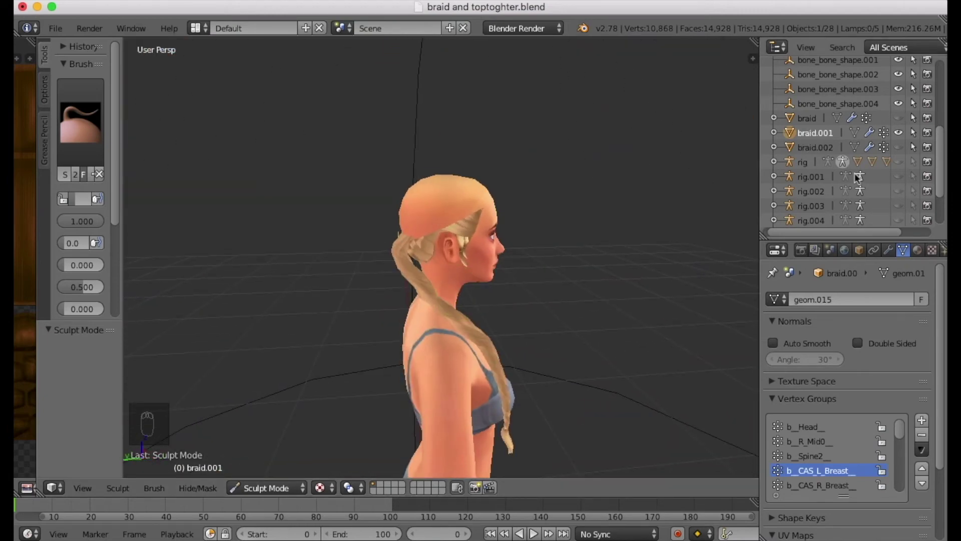
Step: Return to Object Mode and join braid.001 into s4studio_mesh_1
scroll(887, 202, down, 4)
click(266, 488)
click(276, 470)
click(822, 176)
right_click(823, 176)
click(755, 126)
right_click(836, 72)
click(830, 70)
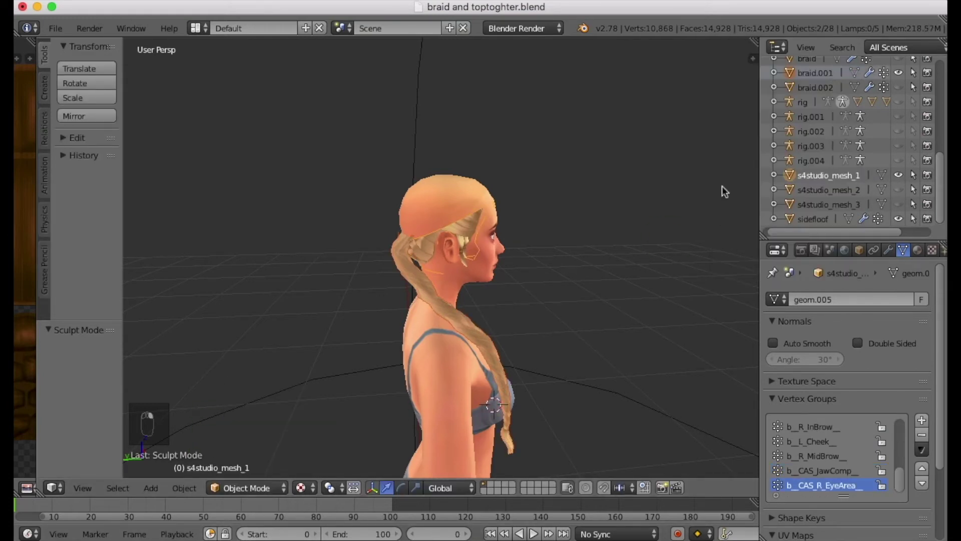
key(ctrl+j)
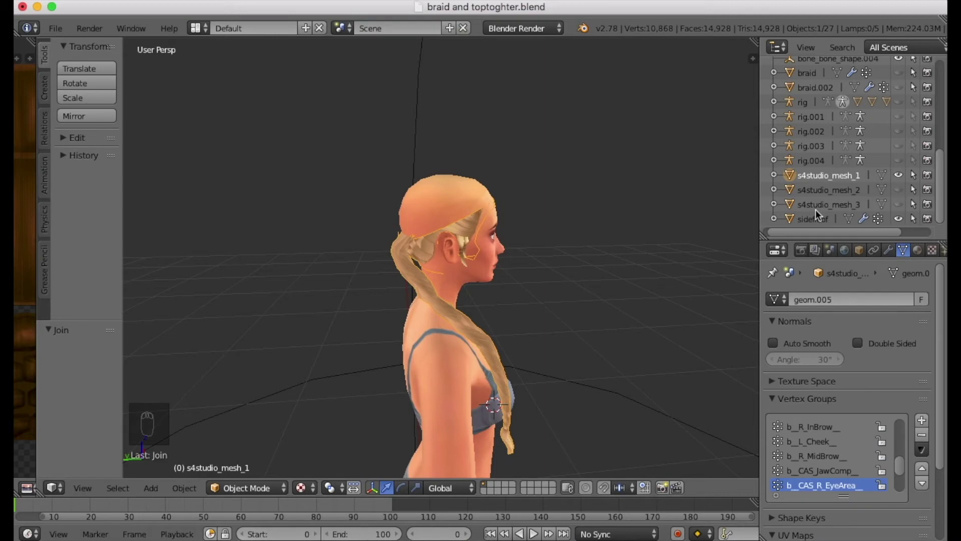
Step: Show braid.002 and s4studio_mesh_3, and hide s4studio_mesh_1
scroll(840, 119, up, 4)
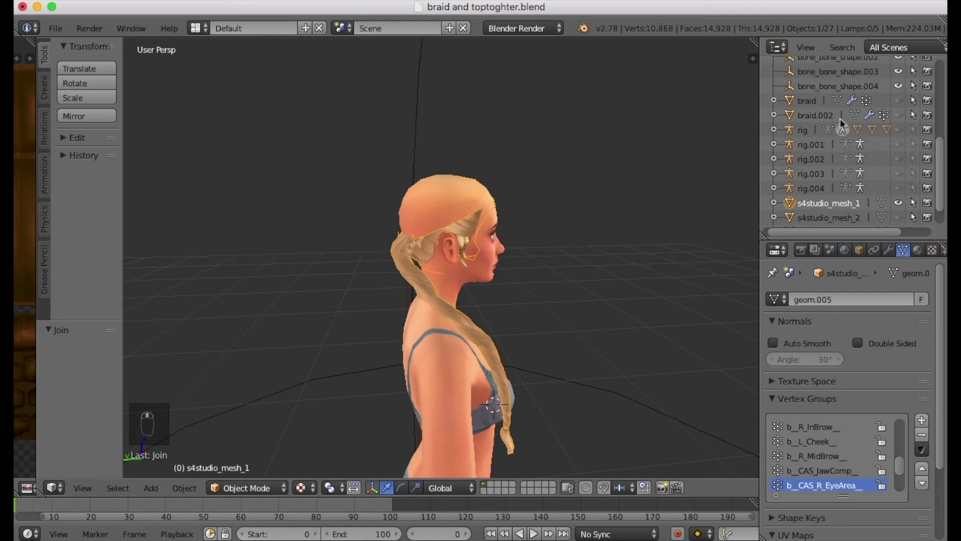
click(898, 142)
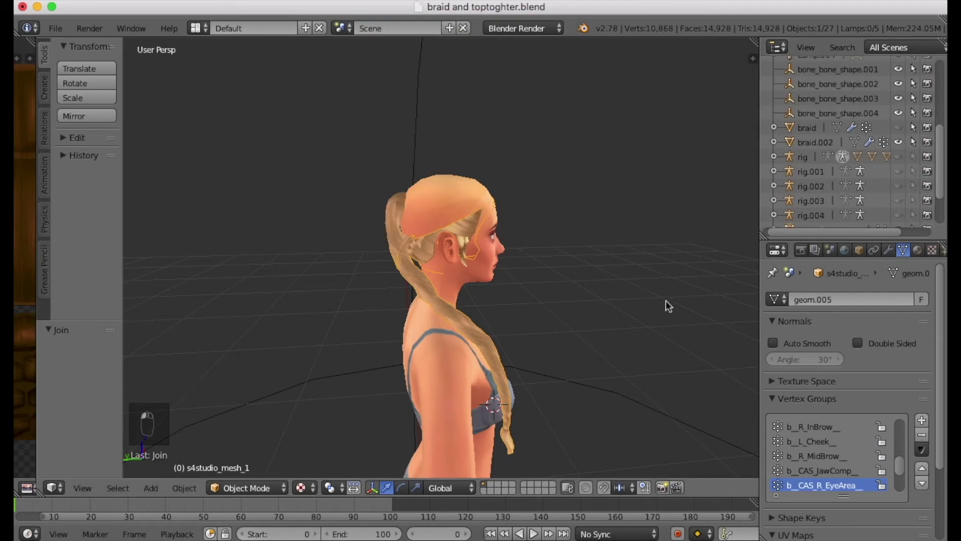
scroll(884, 170, down, 4)
click(899, 176)
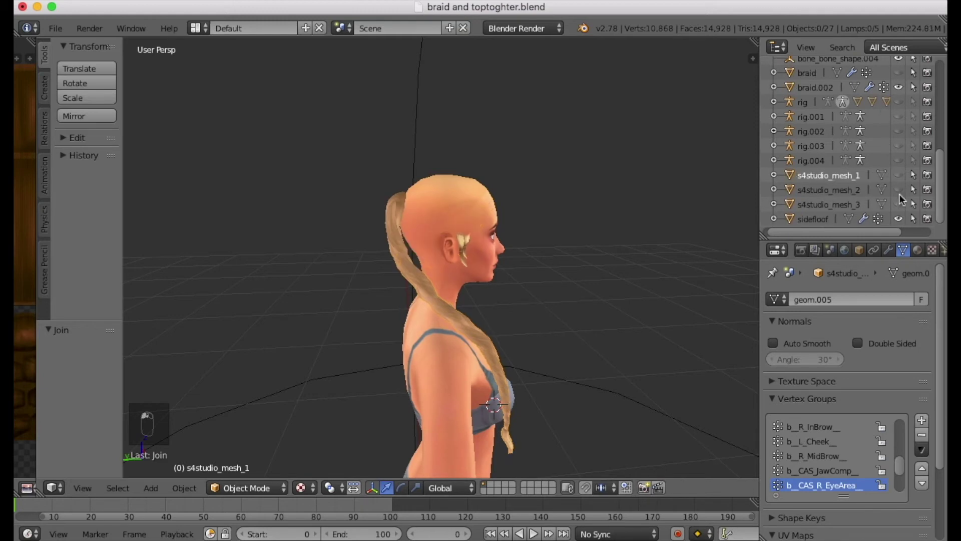
click(898, 204)
middle_drag(303, 288, 534, 273)
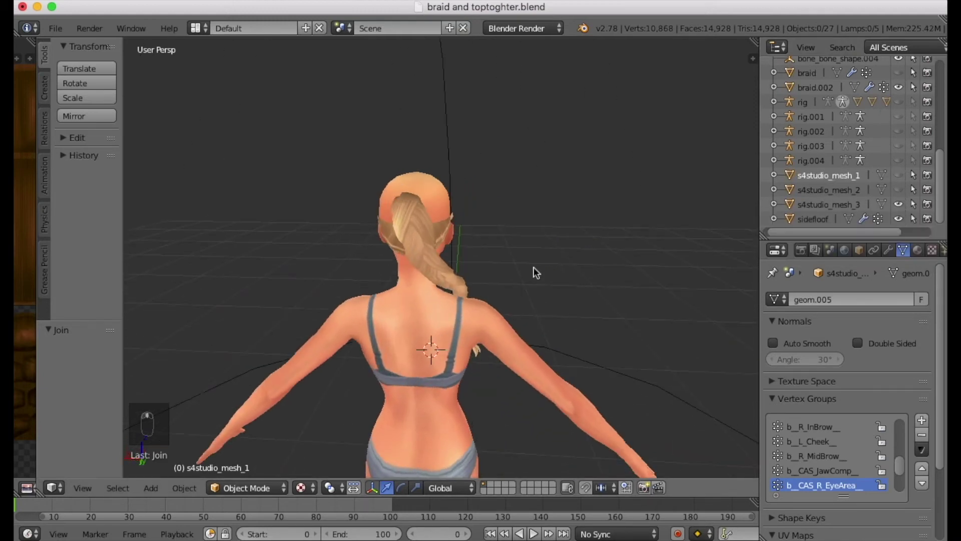
Step: Delete the vertices at the upper end of braid.002 behind the head in Edit Mode
click(816, 89)
click(246, 487)
click(255, 454)
scroll(384, 209, up, 7)
scroll(651, 215, down, 5)
middle_drag(644, 217, 603, 202)
key(b)
drag(532, 133, 649, 232)
key(x)
click(645, 230)
middle_drag(639, 258, 535, 256)
Step: Sculpt the cut upper end of braid.002 against the back of the head, then return to Object Mode
click(248, 488)
click(270, 438)
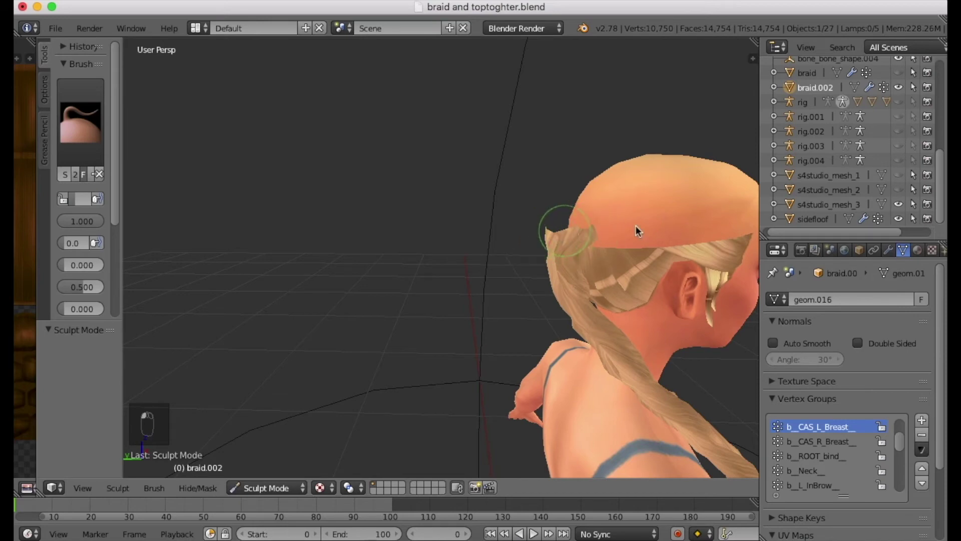
middle_drag(395, 264, 690, 261)
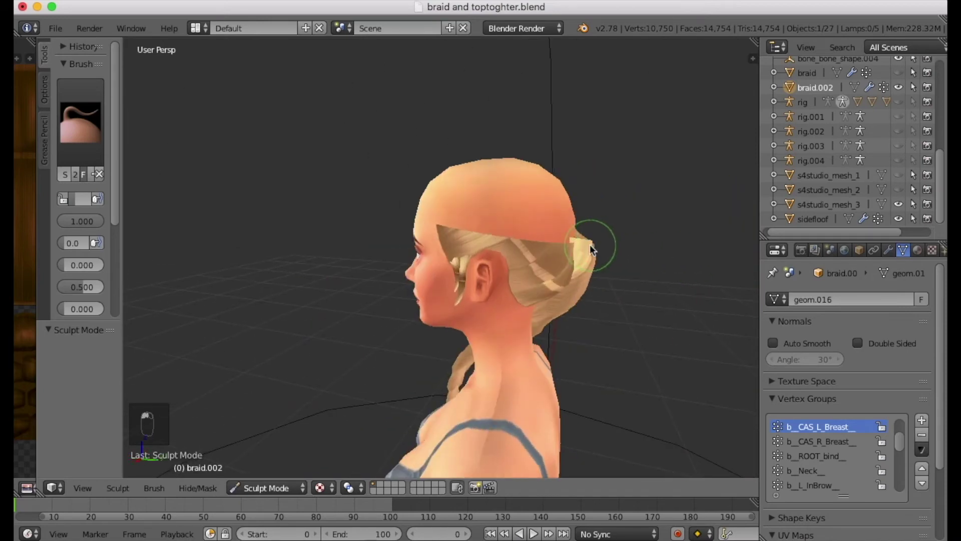
middle_drag(562, 231, 270, 242)
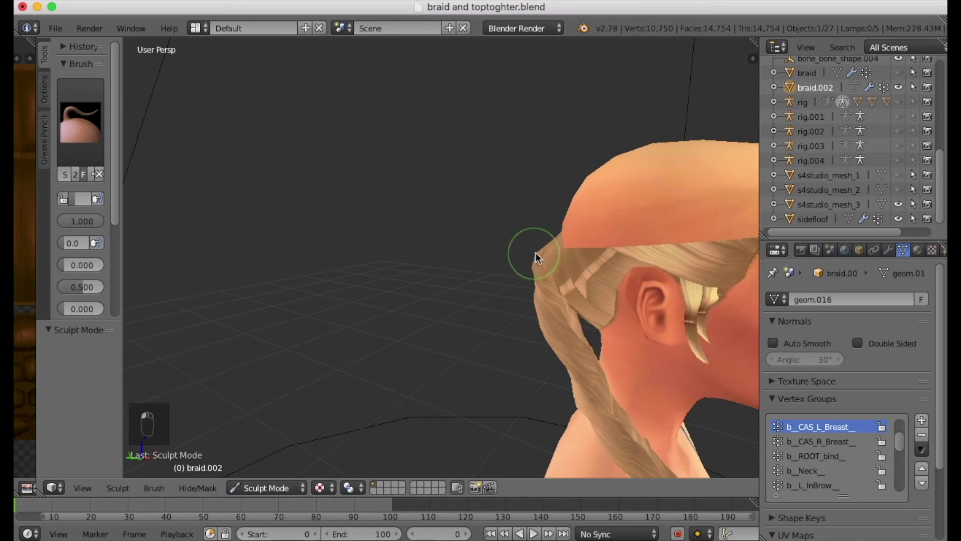
middle_drag(446, 257, 629, 262)
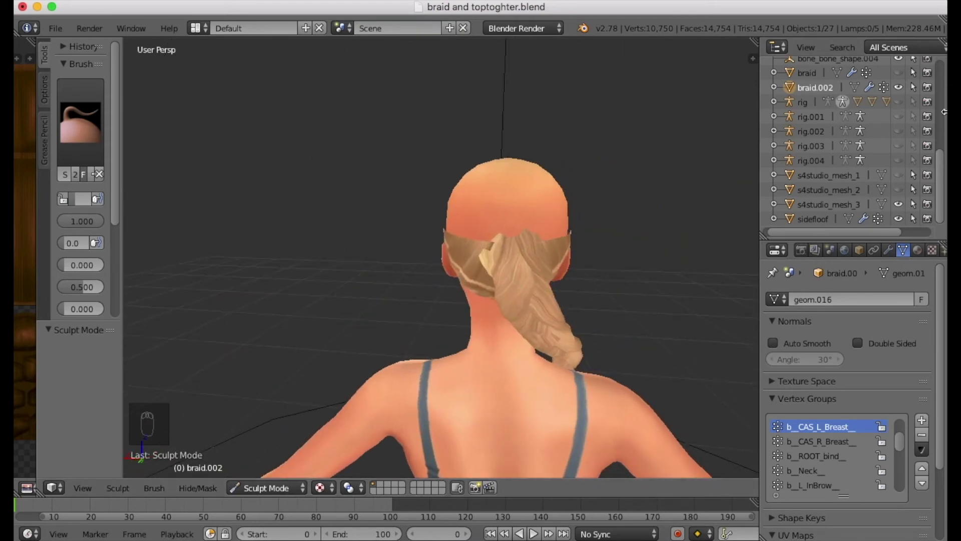
click(266, 487)
click(265, 470)
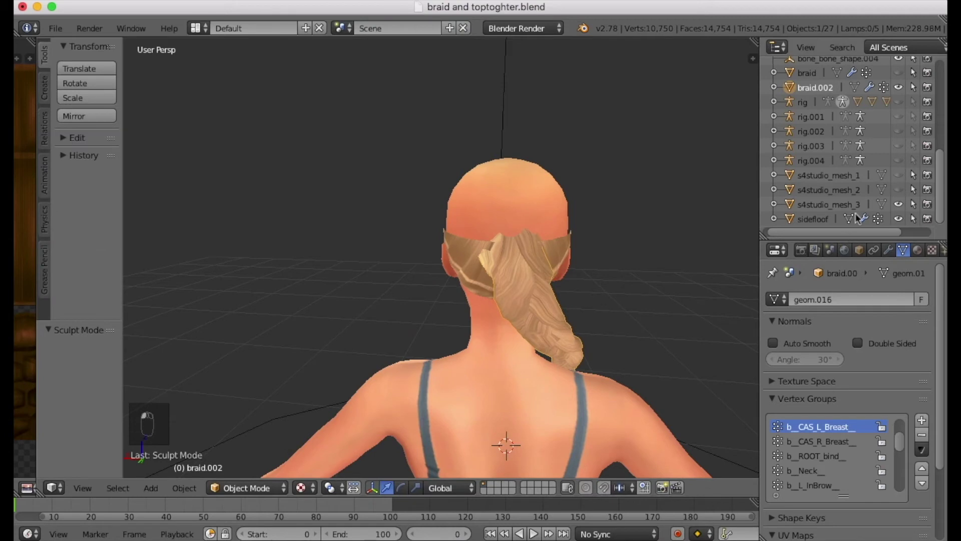
right_click(838, 206)
click(838, 205)
right_click(817, 89)
click(817, 88)
key(ctrl+j)
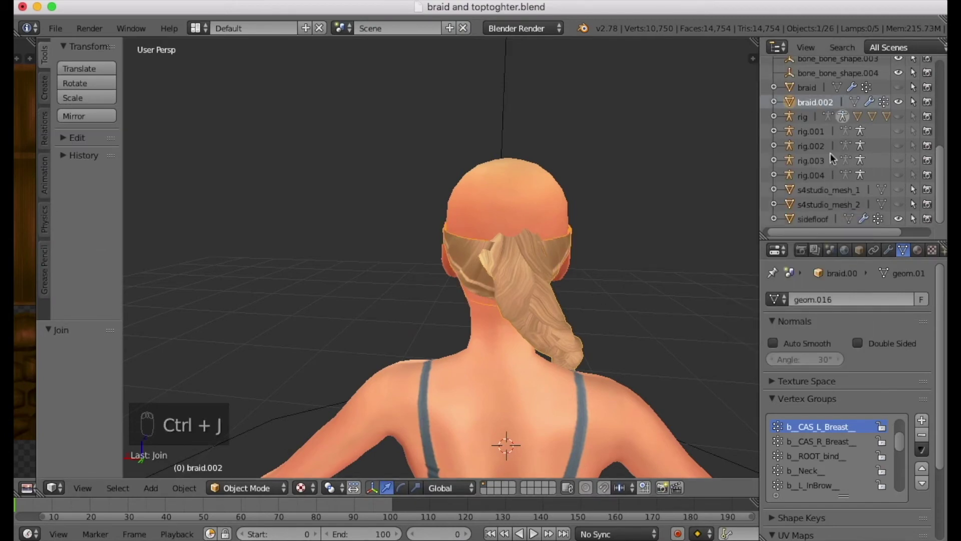
key(super)
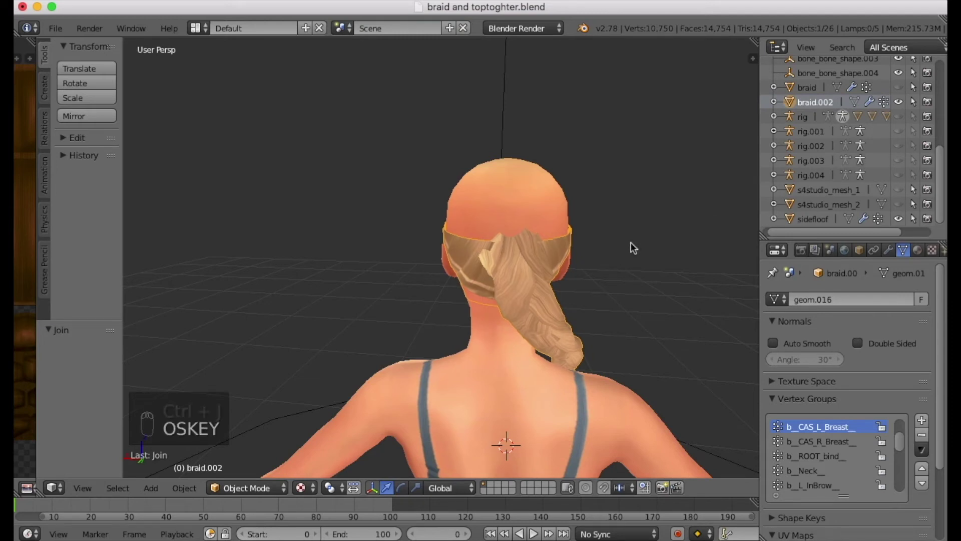
key(super+z)
Step: Join braid.002 into s4studio_mesh_3 with the s4studio mesh as the active object, and hide the combined mesh
click(843, 217)
right_click(843, 217)
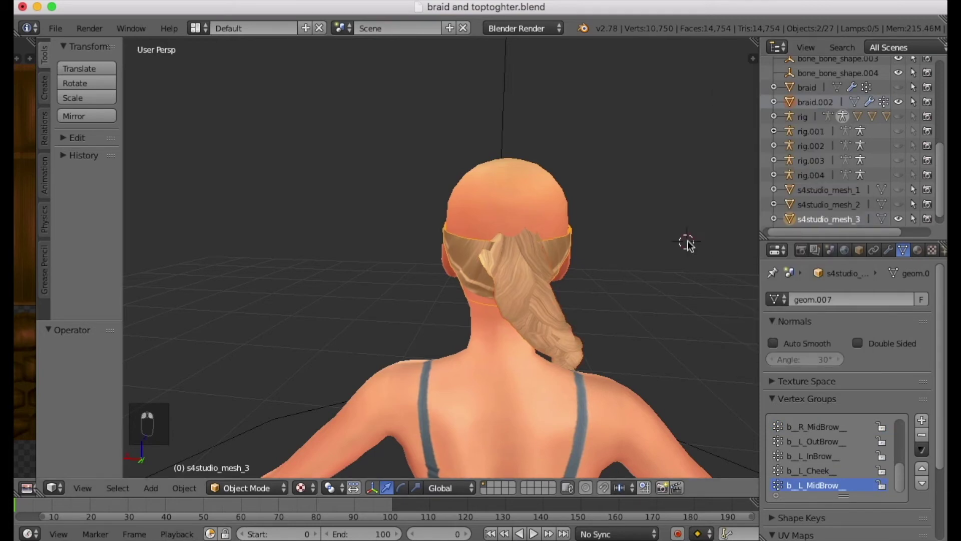
key(ctrl+j)
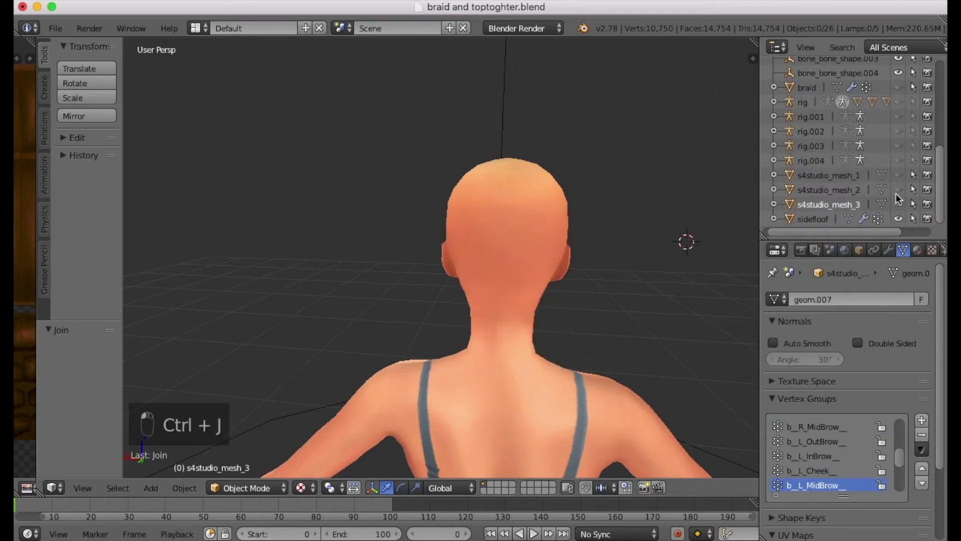
Step: Show s4studio_mesh_2, the original braid and the Bun in the scene
scroll(931, 170, up, 2)
click(898, 111)
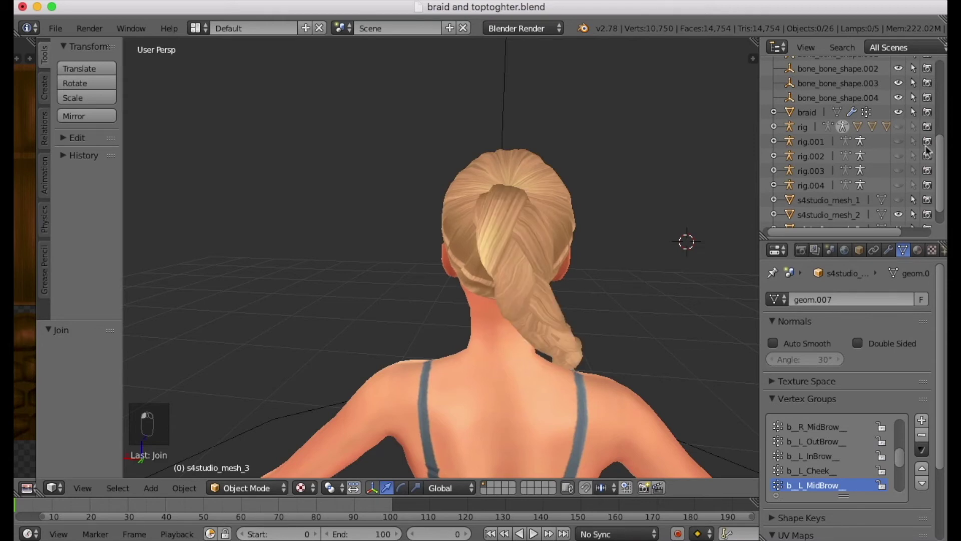
drag(944, 163, 946, 84)
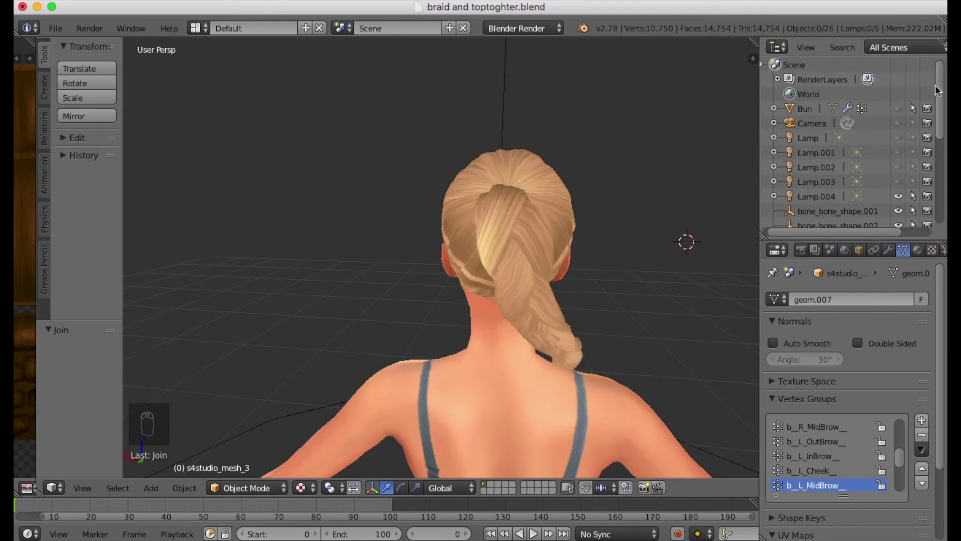
click(899, 111)
drag(940, 100, 941, 182)
middle_drag(695, 287, 506, 292)
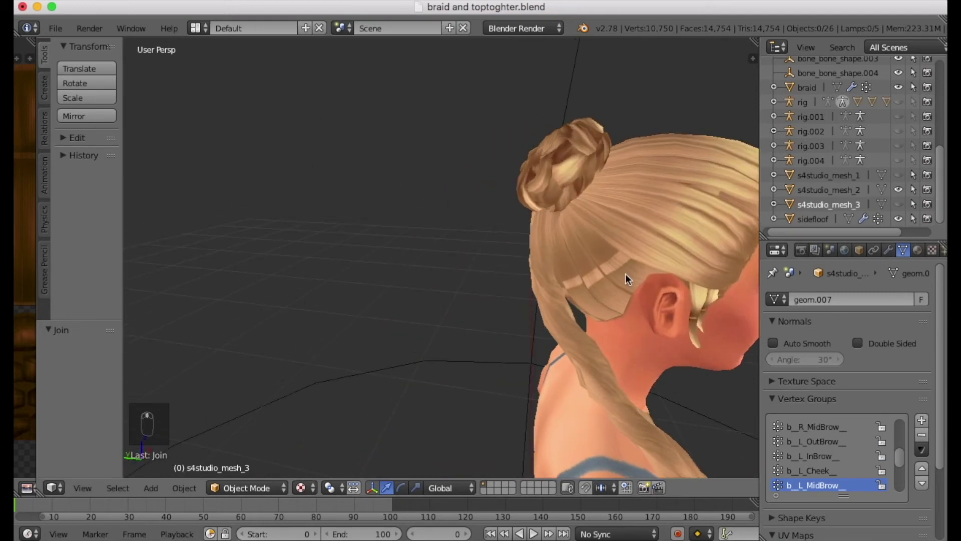
click(826, 189)
right_click(825, 188)
click(825, 189)
right_click(826, 215)
click(825, 219)
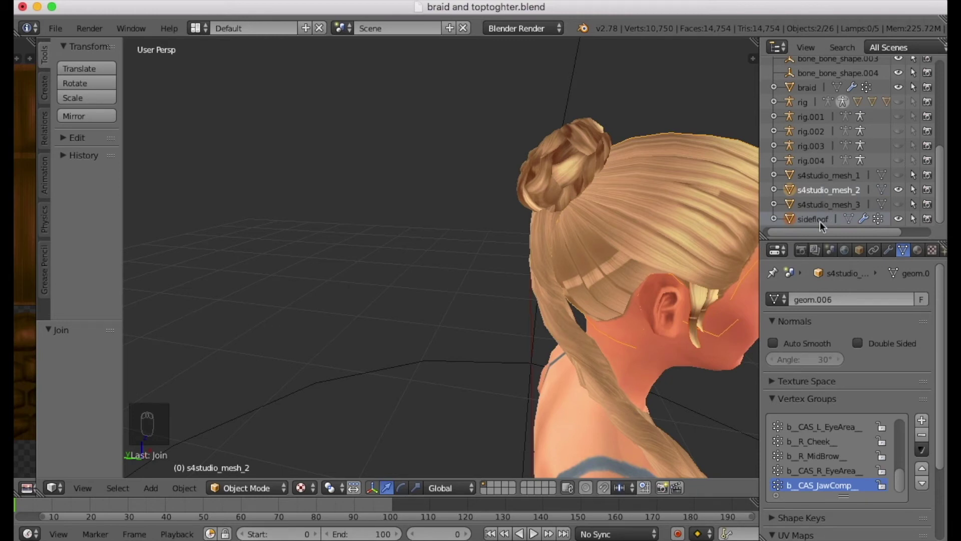
middle_drag(471, 355, 473, 276)
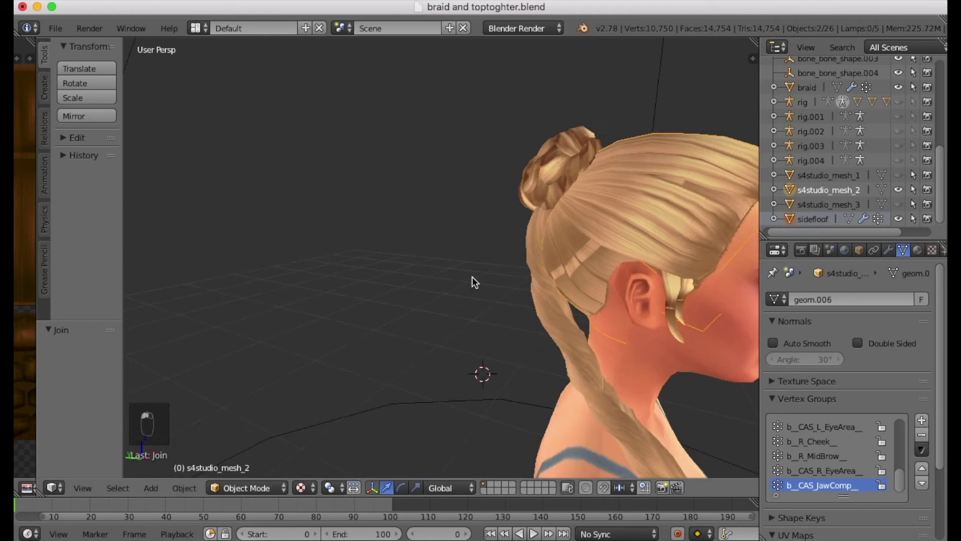
Step: Duplicate the whole sidefloof mesh in place in Edit Mode and separate the copy into its own object
click(824, 219)
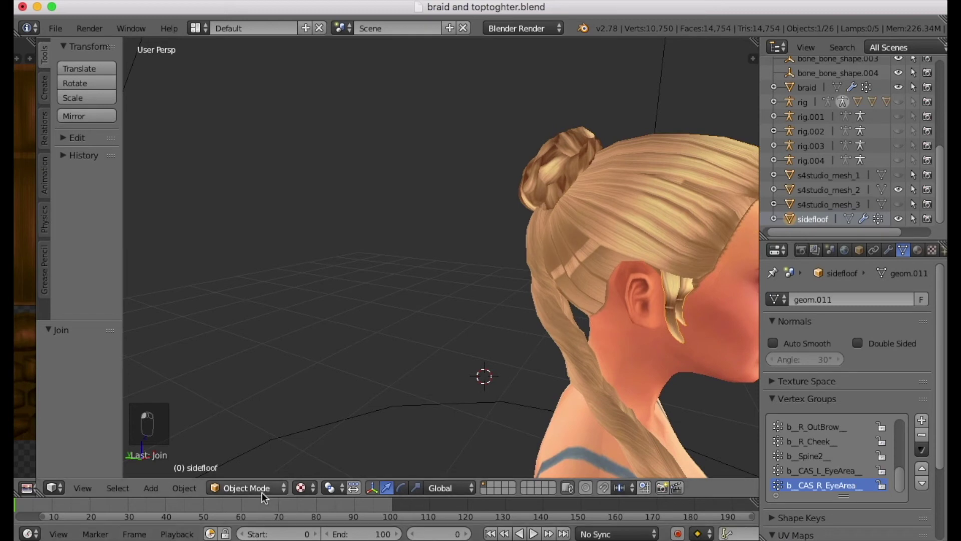
key(Tab)
key(shift+d)
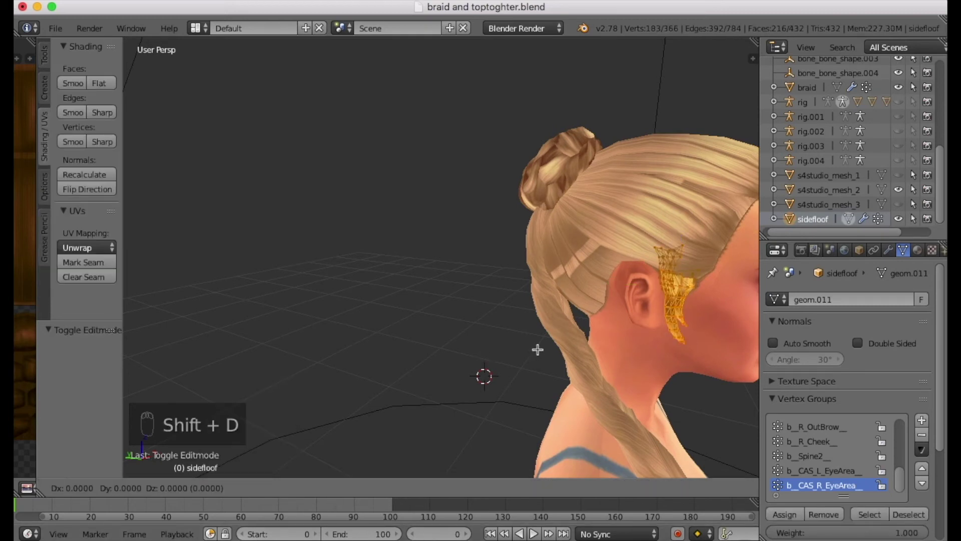
right_click(538, 350)
key(p)
click(537, 349)
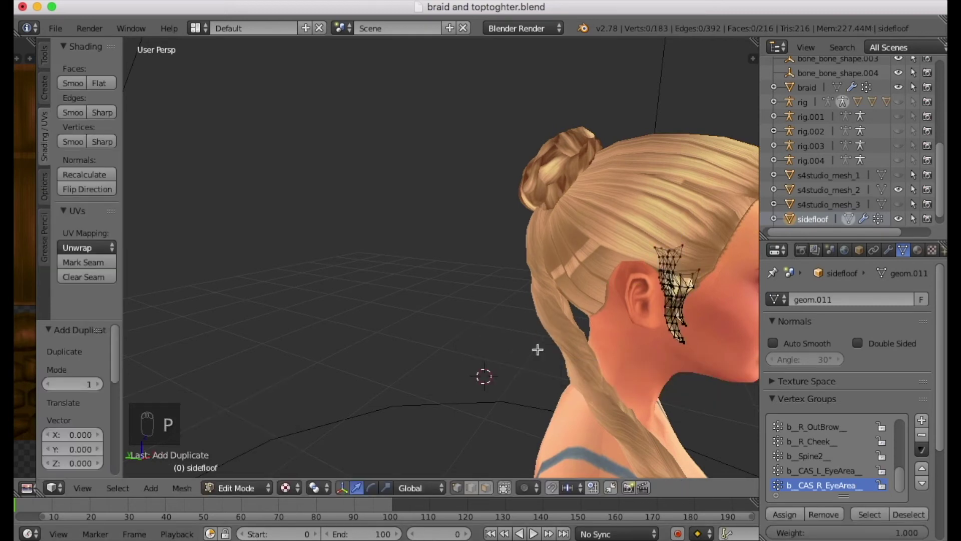
Step: Make a second in-place duplicate of all sidefloof geometry and separate it into another object
key(a)
key(shift+d)
right_click(537, 349)
key(p)
click(537, 349)
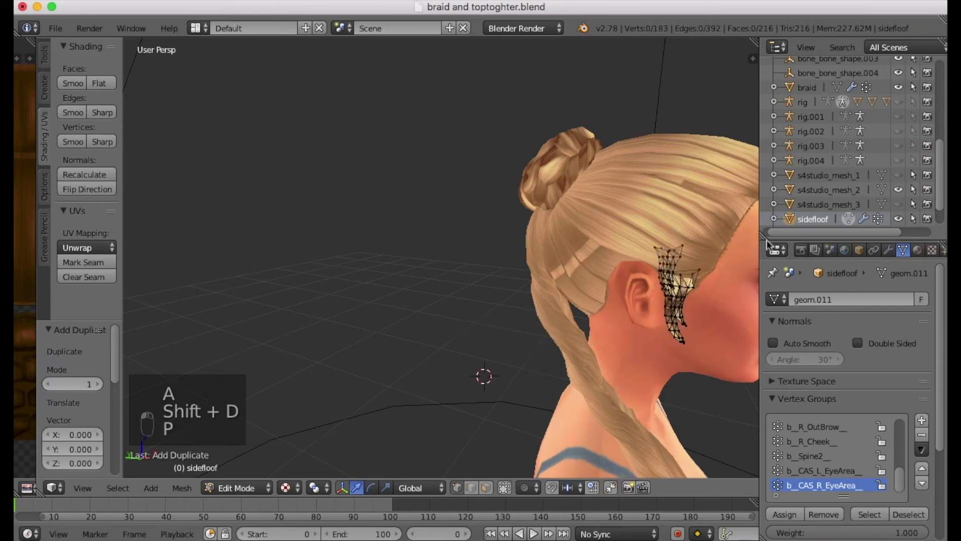
Step: Return to Object Mode, show s4studio_mesh_1 and hide s4studio_mesh_2
middle_drag(684, 407, 626, 373)
scroll(623, 371, down, 2)
scroll(623, 372, up, 5)
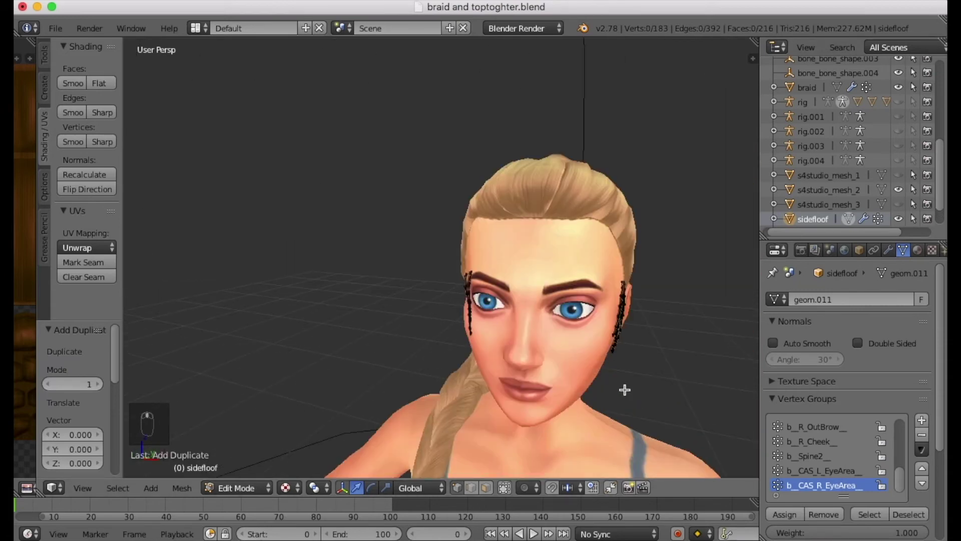
scroll(806, 218, down, 2)
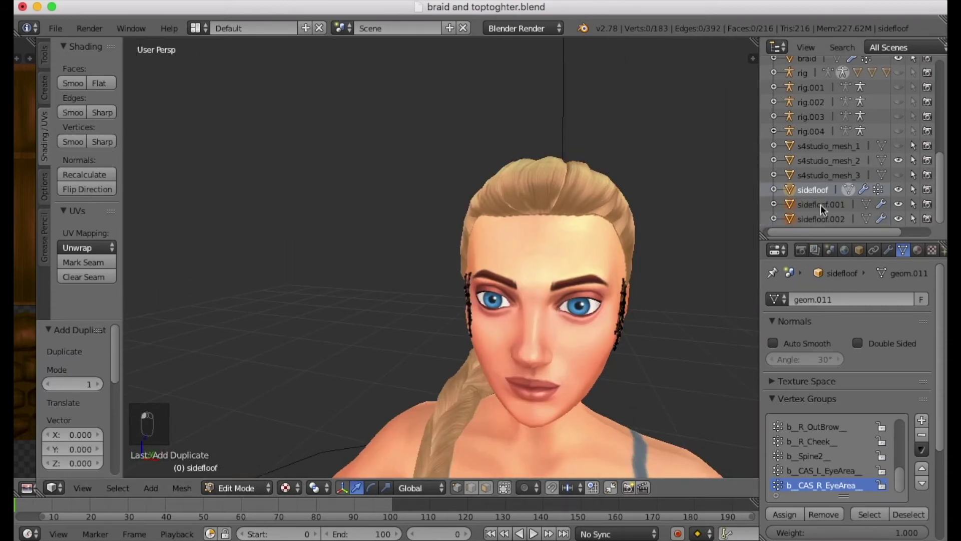
click(821, 206)
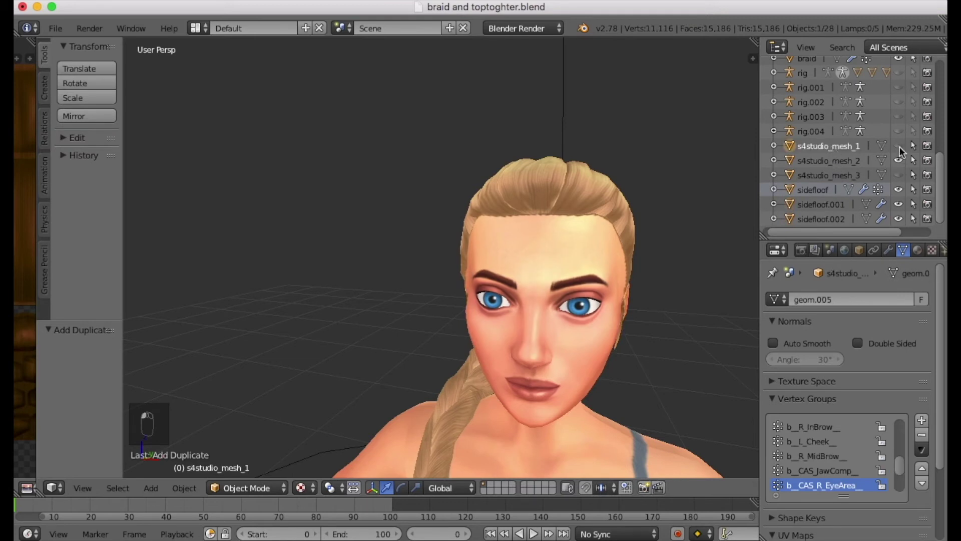
click(899, 146)
click(899, 160)
Step: Join sidefloof.001 into s4studio_mesh_1 and hide the combined mesh
right_click(835, 149)
click(836, 147)
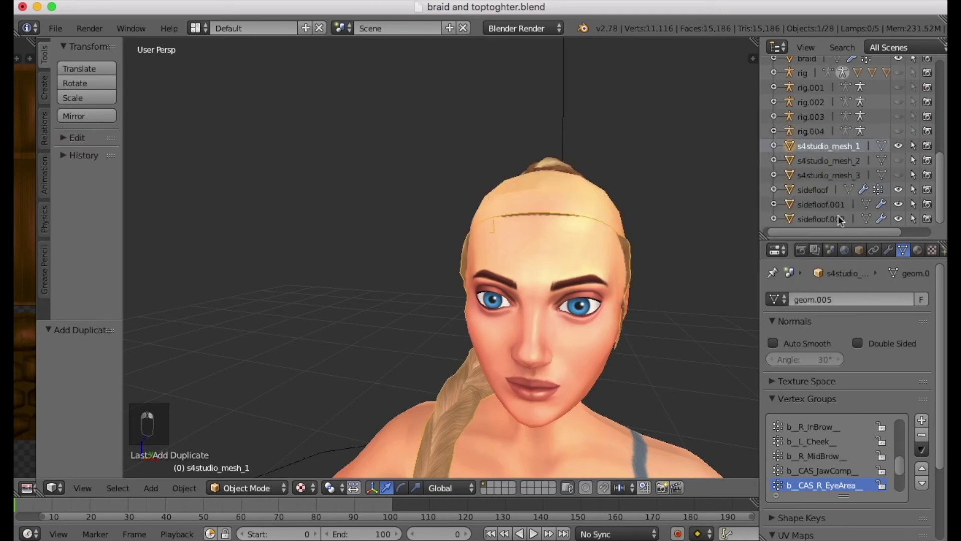
right_click(813, 209)
click(814, 207)
key(ctrl+j)
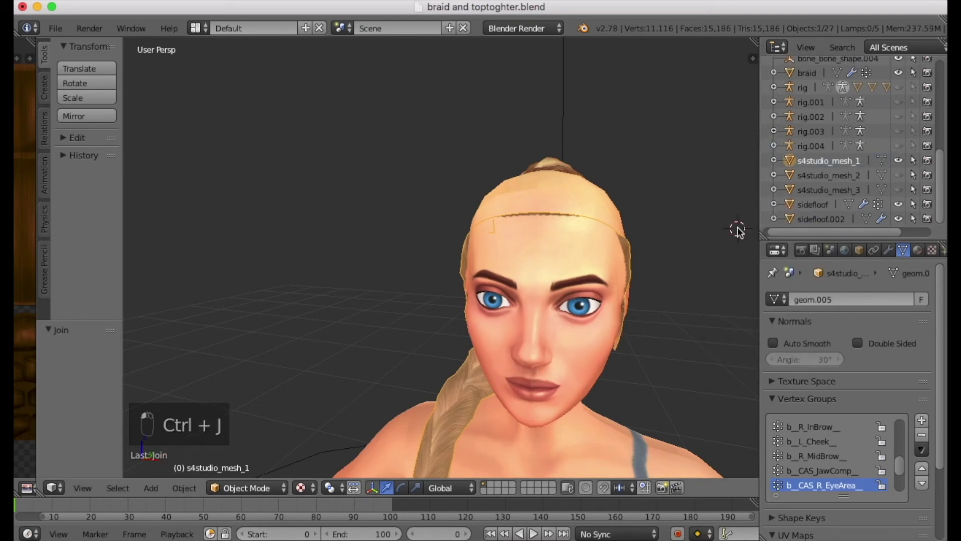
click(898, 161)
Step: Show s4studio_mesh_3, join sidefloof.002 into it and hide it again
click(898, 189)
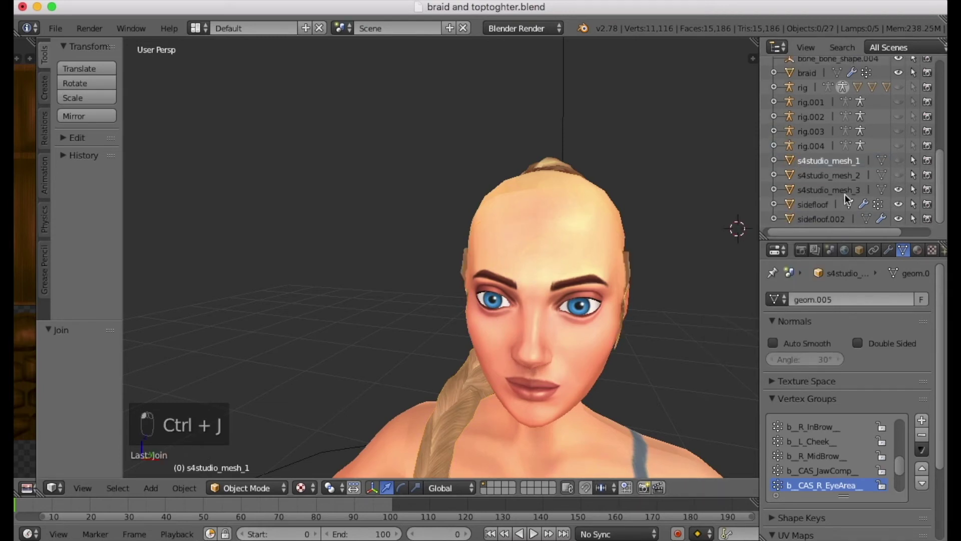
click(831, 189)
right_click(819, 192)
click(820, 192)
right_click(833, 224)
click(832, 223)
key(ctrl+j)
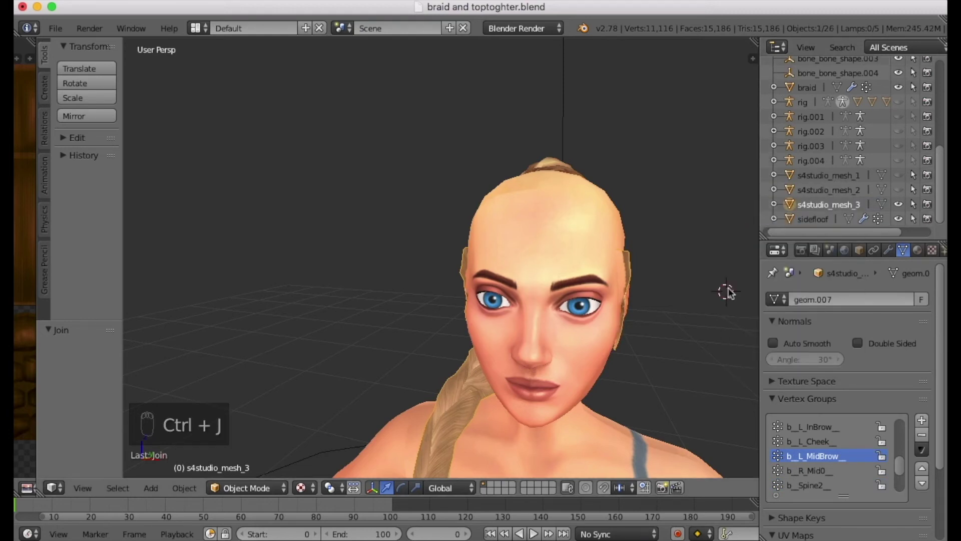
click(899, 205)
Step: Show s4studio_mesh_2 and join the original sidefloof, braid and Bun into it
click(899, 190)
click(828, 192)
right_click(819, 194)
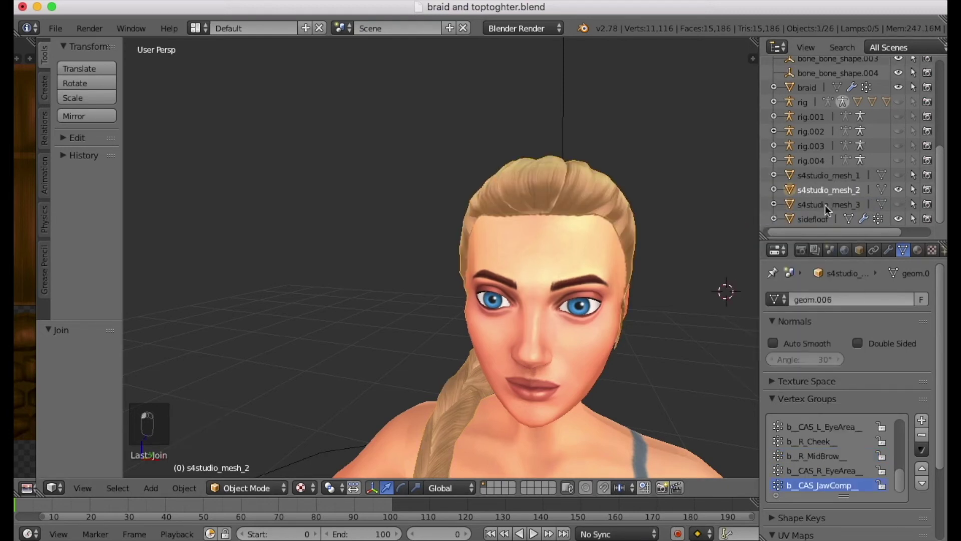
click(819, 194)
right_click(828, 224)
click(829, 224)
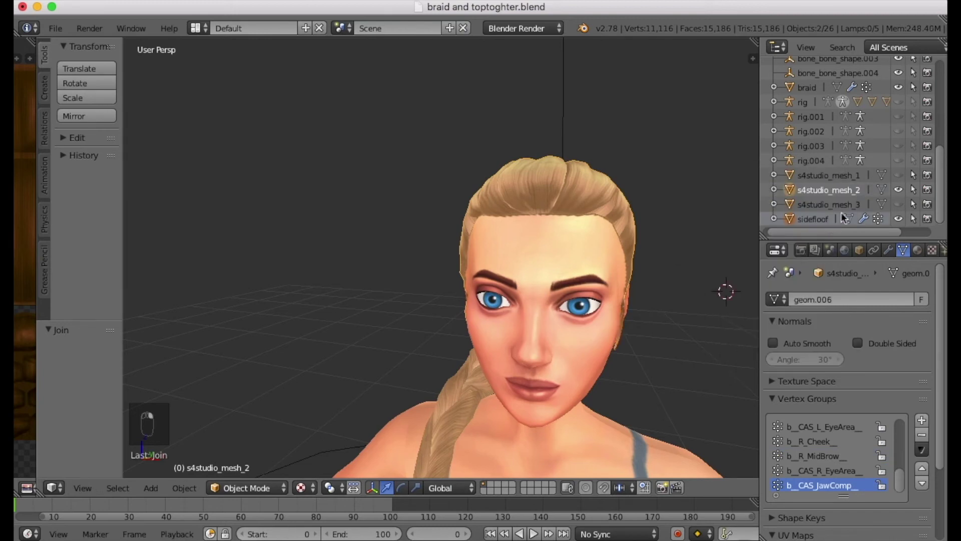
right_click(815, 92)
click(814, 92)
drag(940, 169, 942, 91)
right_click(812, 96)
click(812, 96)
middle_drag(435, 273, 625, 271)
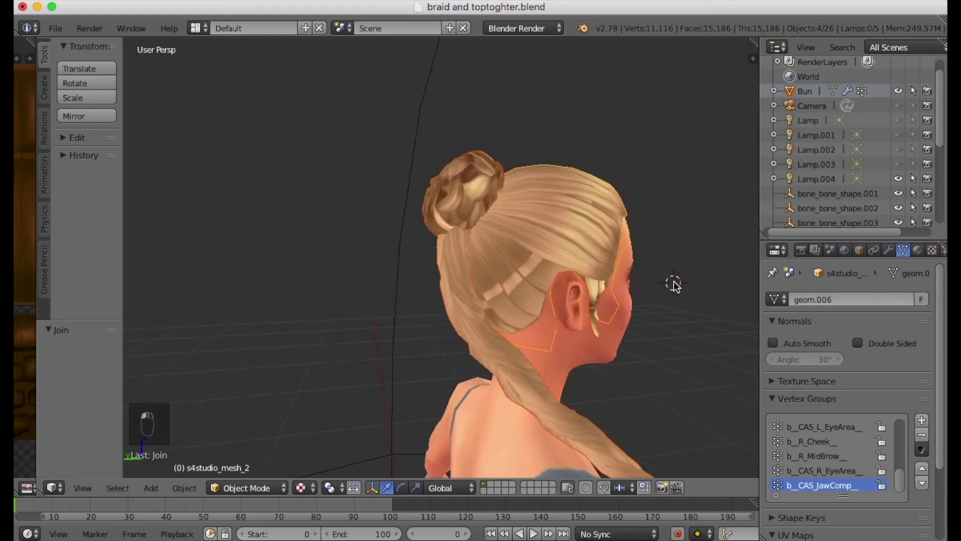
key(ctrl+j)
Step: Deselect everything and examine the combined hairstyle on the head from the front
scroll(941, 99, down, 5)
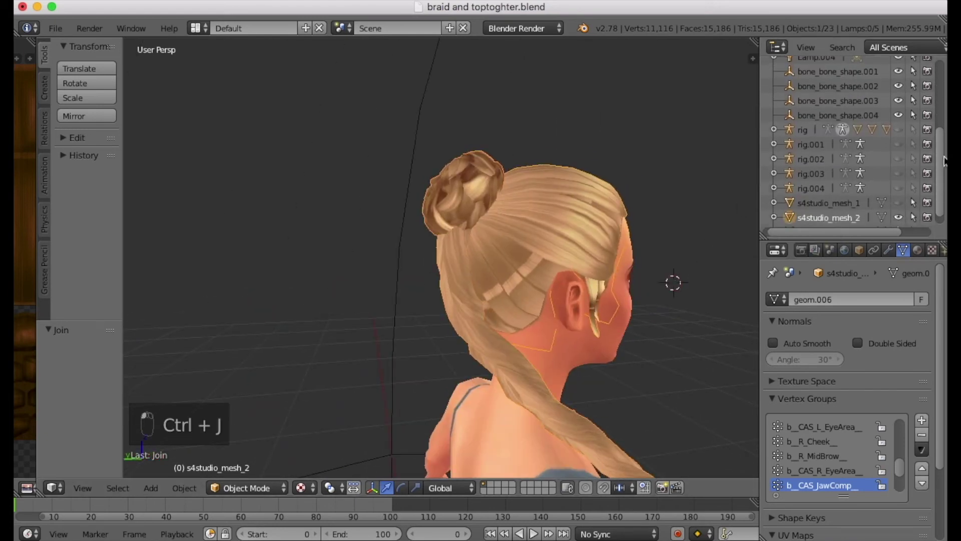
middle_drag(703, 359, 521, 354)
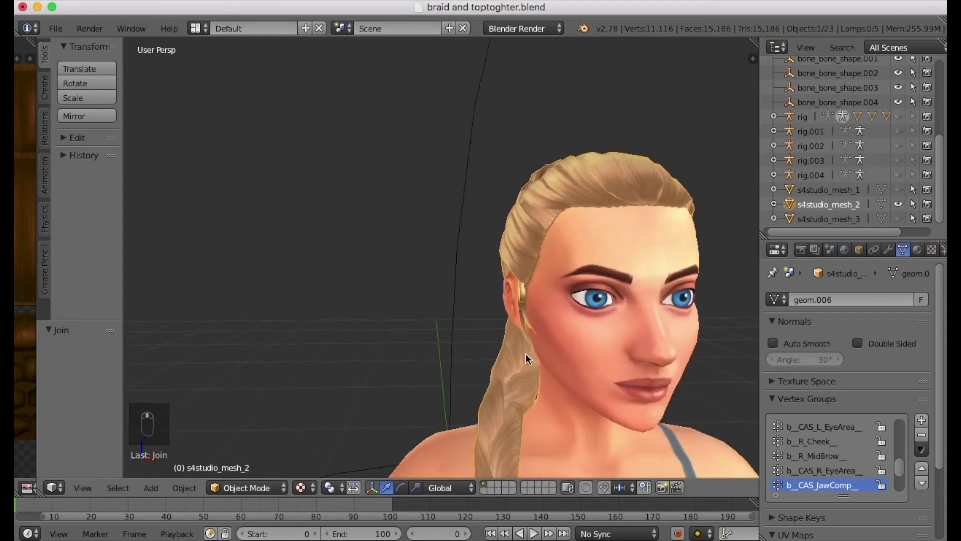
scroll(521, 353, down, 4)
key(a)
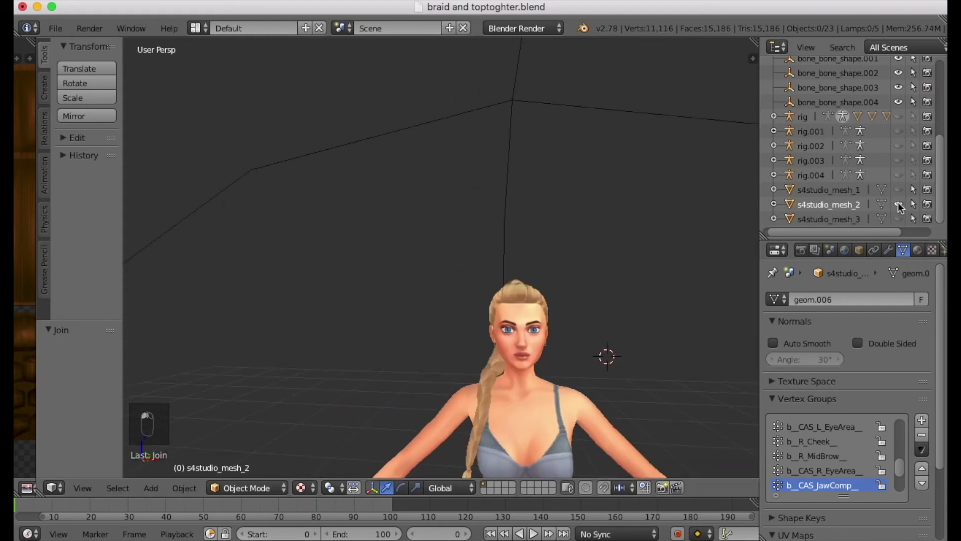
mouse_move(418, 409)
middle_down()
mouse_move(599, 407)
mouse_move(413, 410)
middle_up()
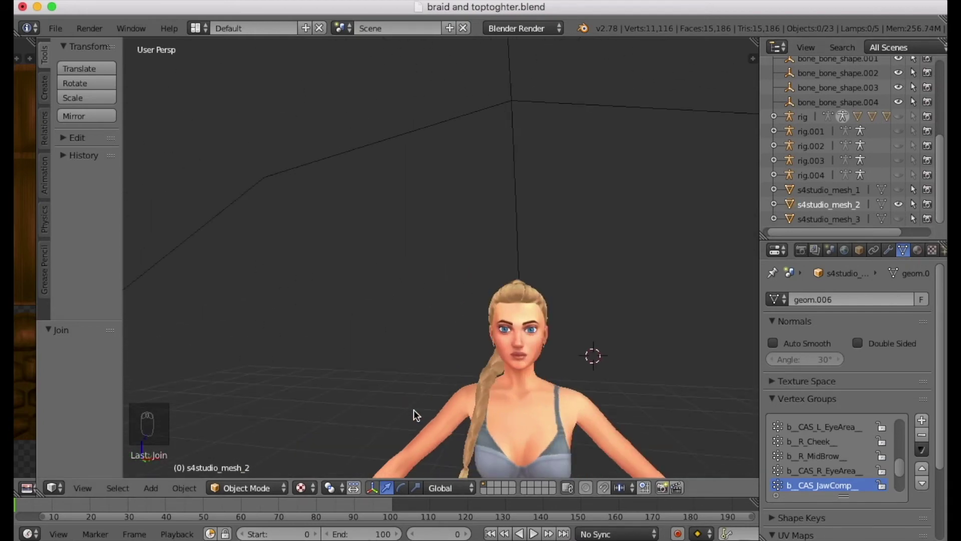
Step: Save the project under the new name Slave Leia Hair.blend in the MESH folder
click(55, 28)
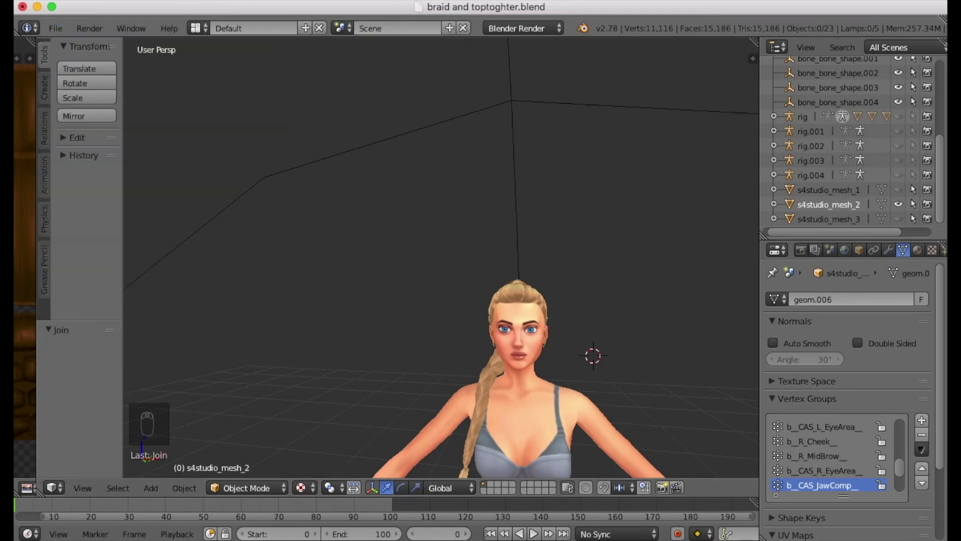
middle_drag(414, 275, 521, 250)
click(55, 28)
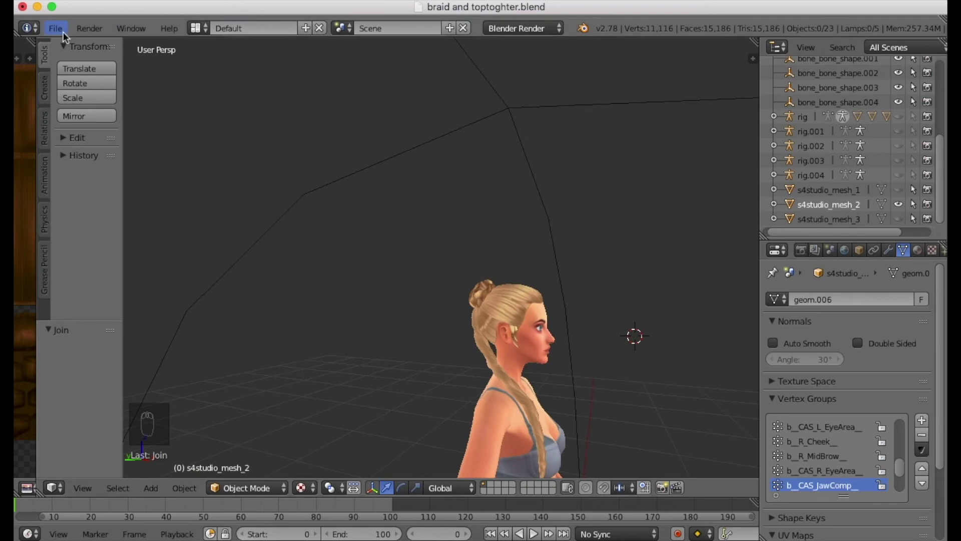
click(111, 156)
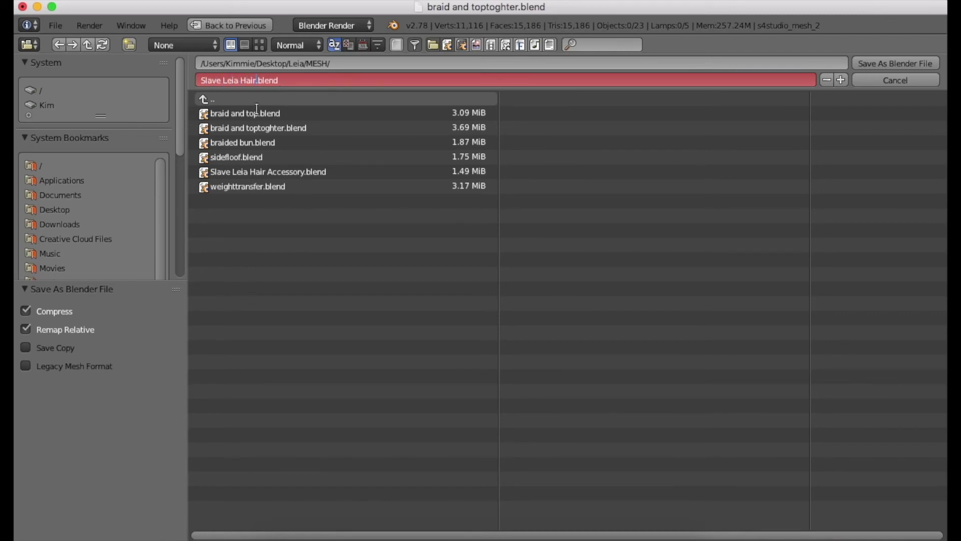
click(873, 65)
click(876, 64)
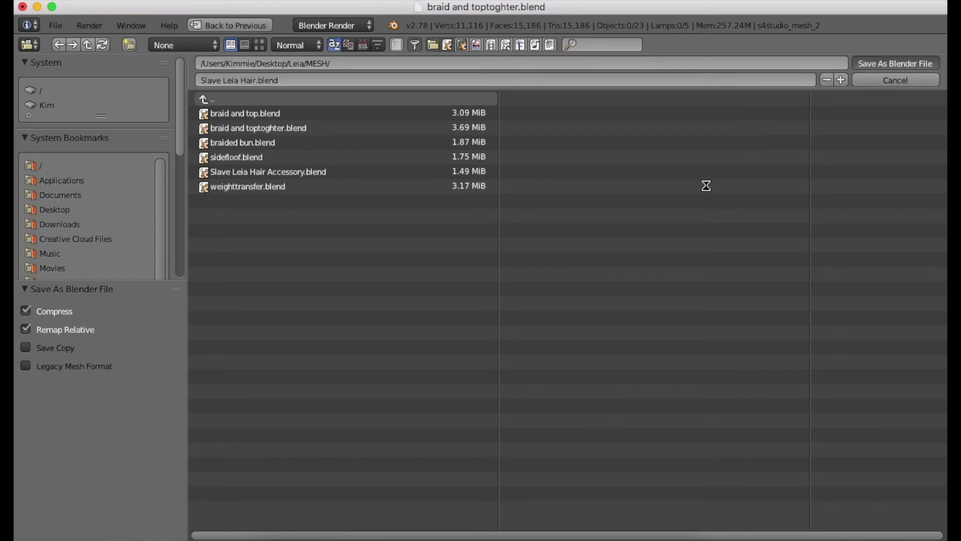
middle_drag(676, 323, 538, 332)
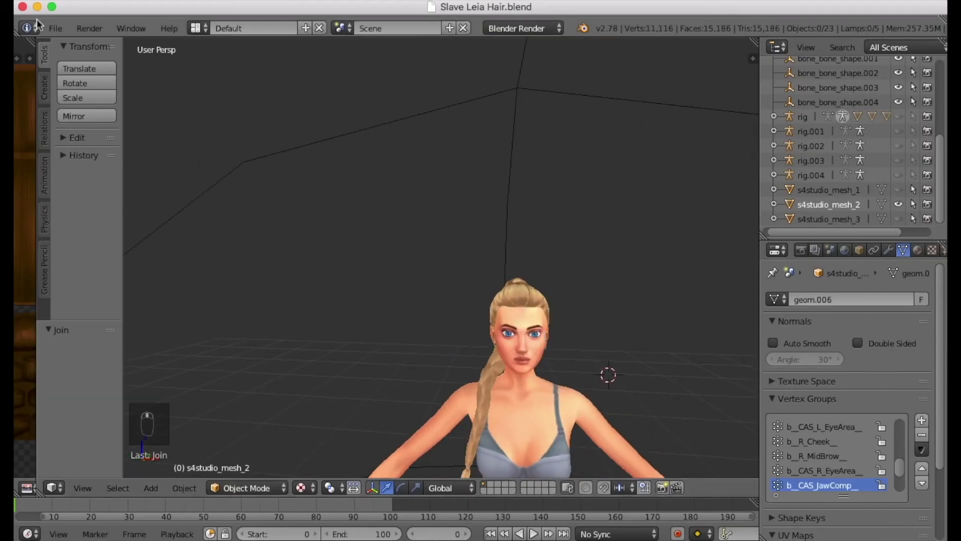
Step: Close the Blender project and open Braid and top.package from the Leia PACKAGE folder in Sims 4 Studio
click(23, 7)
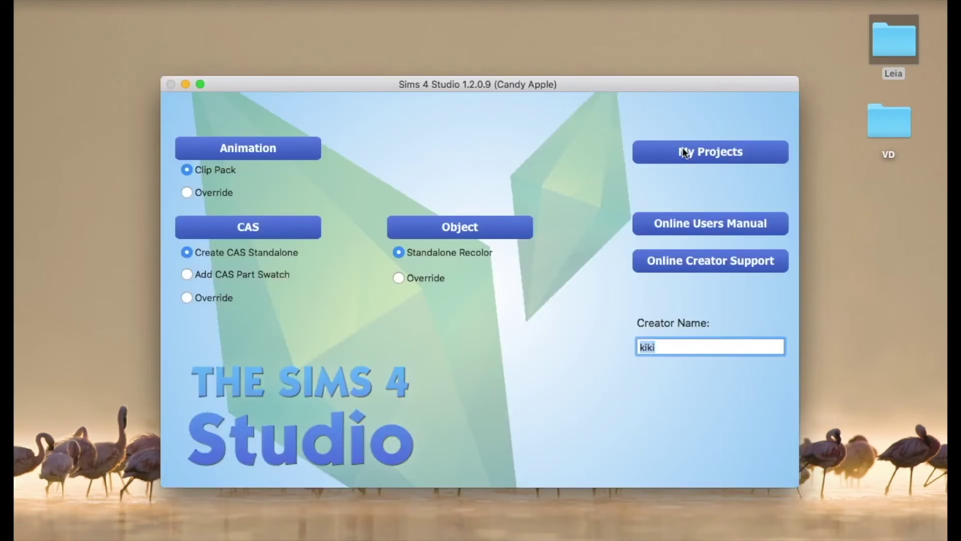
click(685, 150)
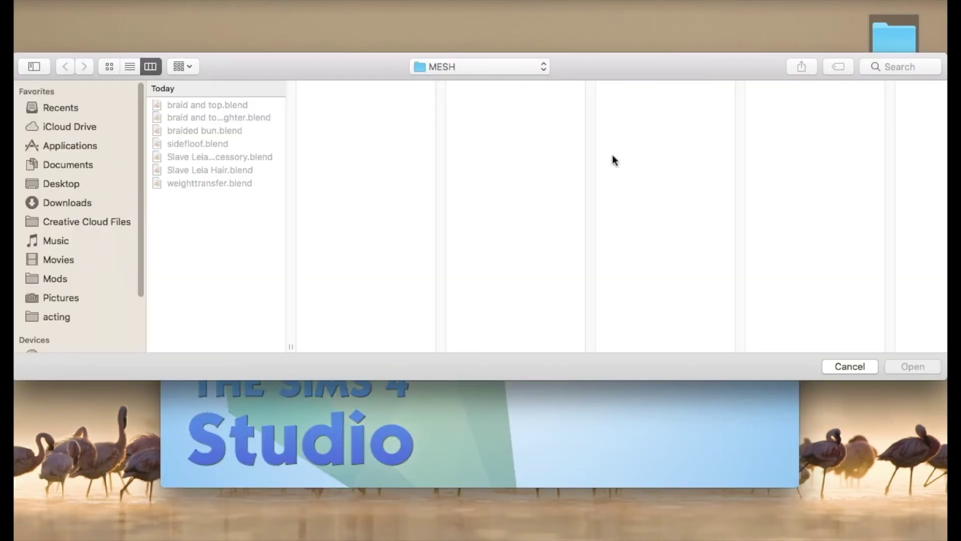
click(67, 183)
click(175, 105)
click(336, 119)
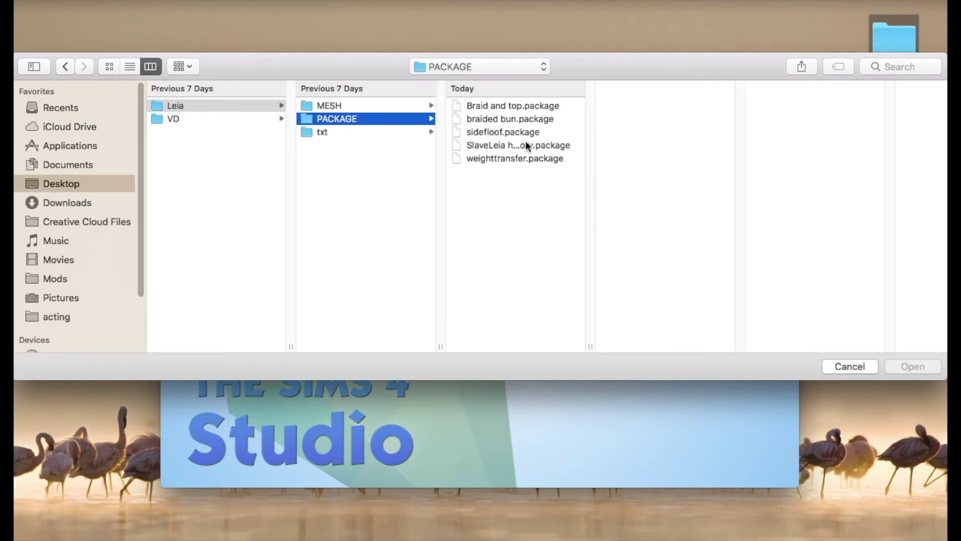
click(493, 106)
click(912, 367)
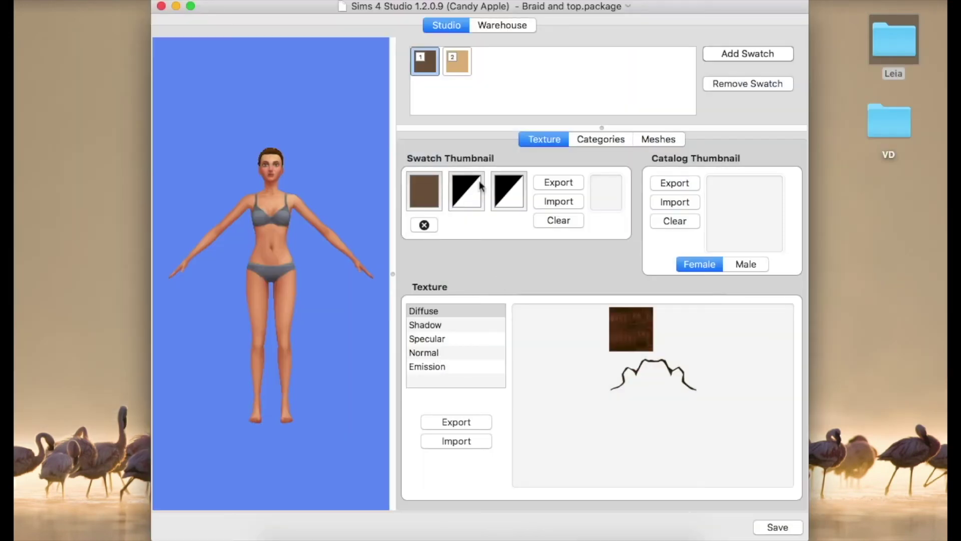
Step: Remove the second swatch and import Slave Leia Hair.png from the txt folder as the diffuse texture
click(454, 58)
click(749, 83)
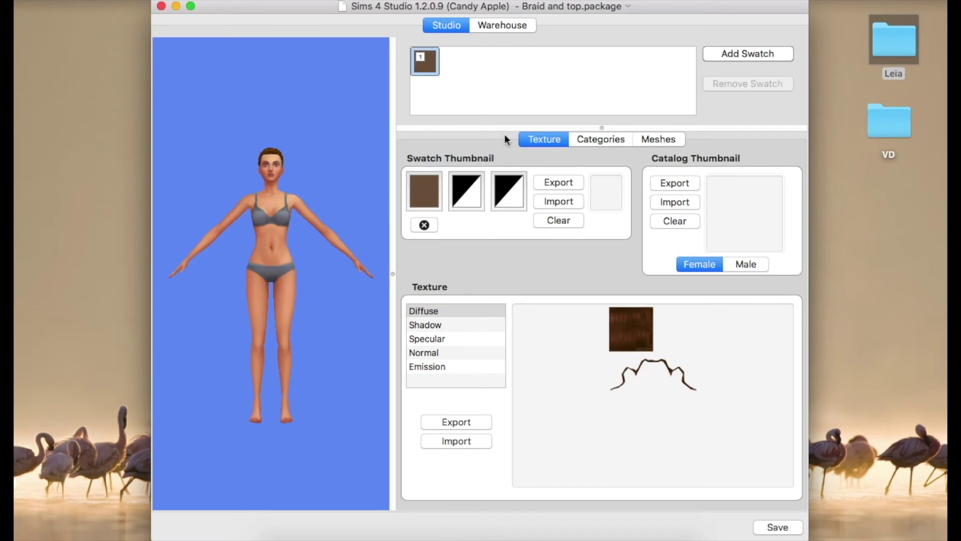
click(450, 442)
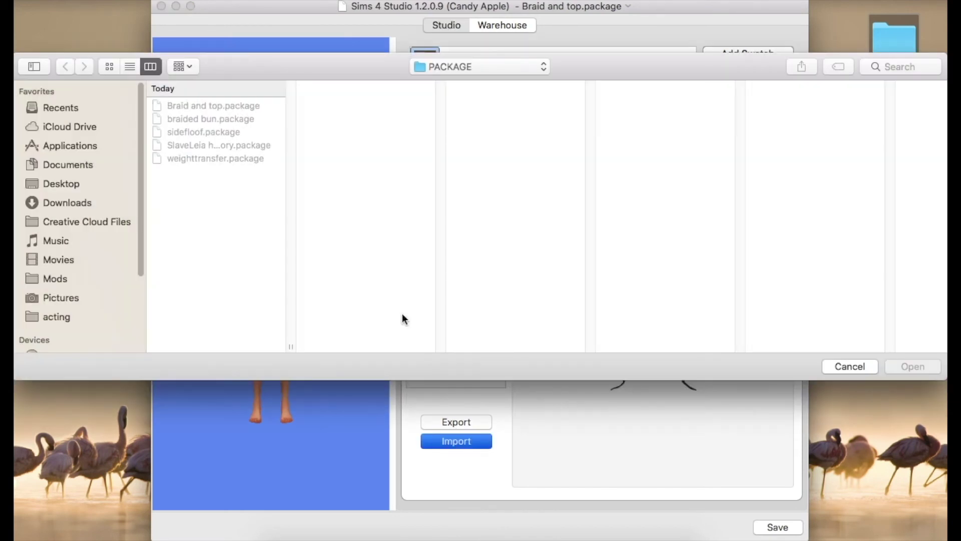
click(84, 179)
click(178, 105)
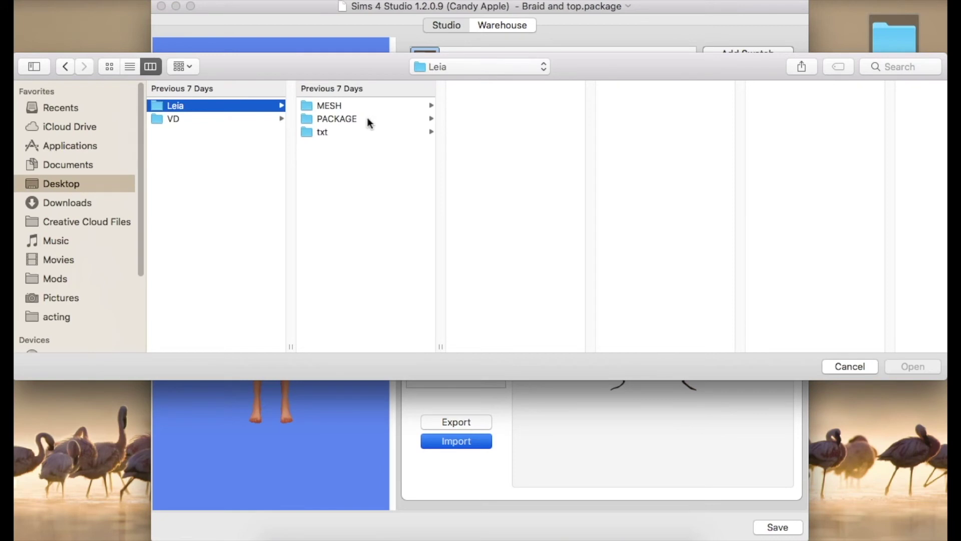
click(350, 132)
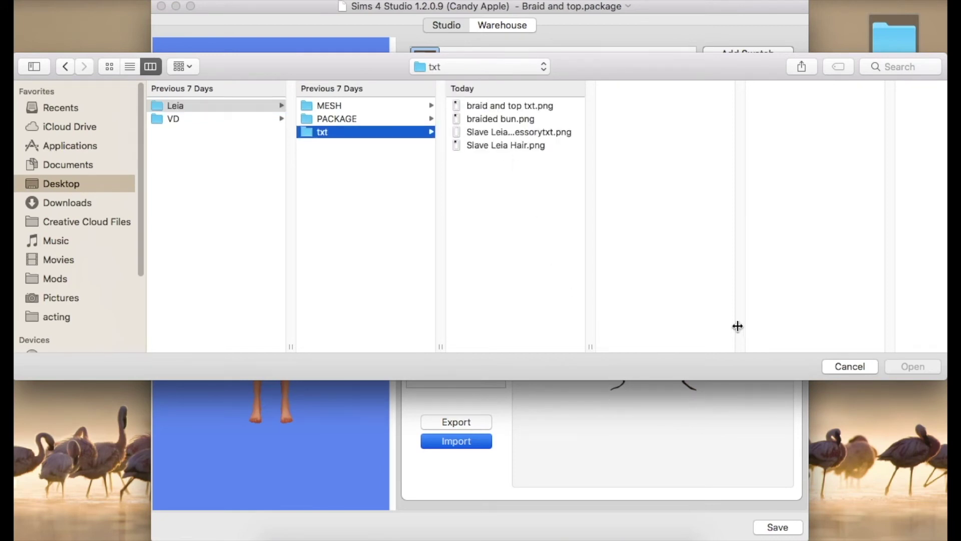
click(507, 145)
click(912, 366)
Step: Examine the newly textured hair up close on the Sim's head, from the front round to the side
drag(225, 171, 257, 246)
scroll(330, 299, up, 5)
drag(350, 323, 304, 317)
scroll(305, 317, up, 5)
drag(245, 360, 374, 359)
drag(220, 339, 369, 352)
drag(236, 355, 336, 352)
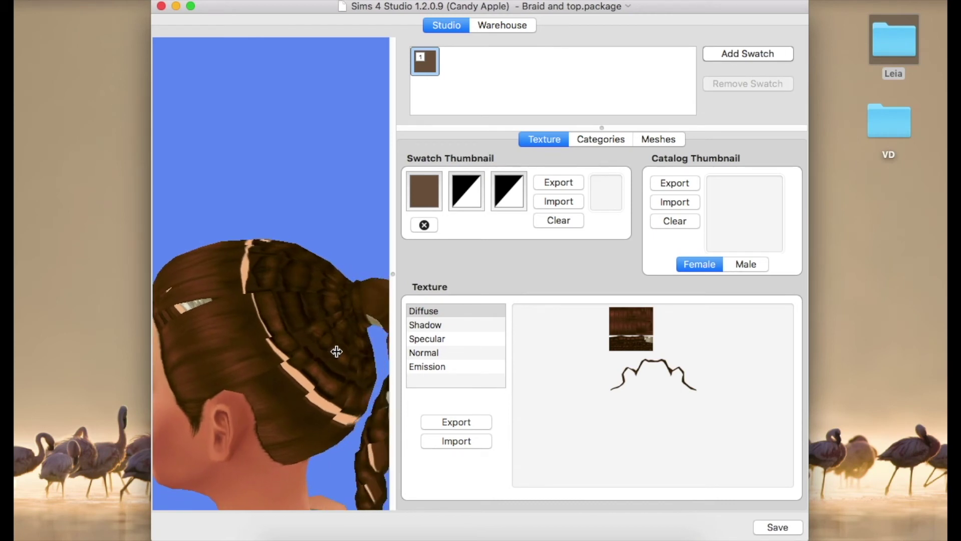
Step: Import Slave Leia Hair.blend from the Leia MESH folder as the LOD 0 mesh
click(658, 142)
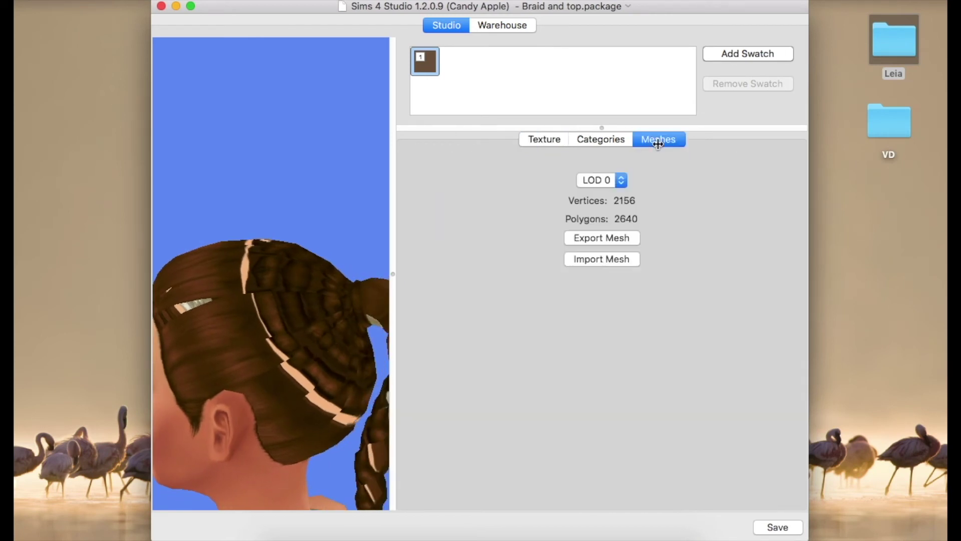
click(592, 259)
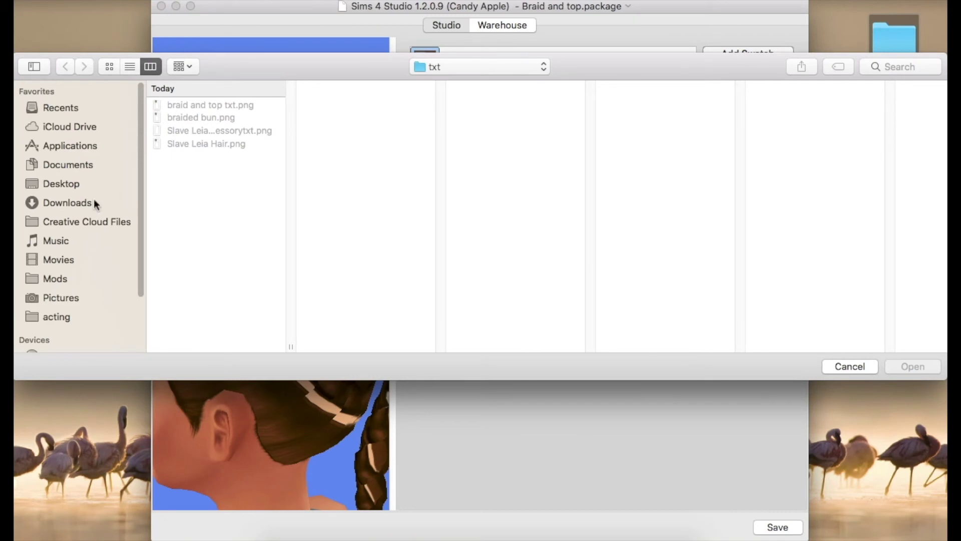
click(61, 184)
click(226, 105)
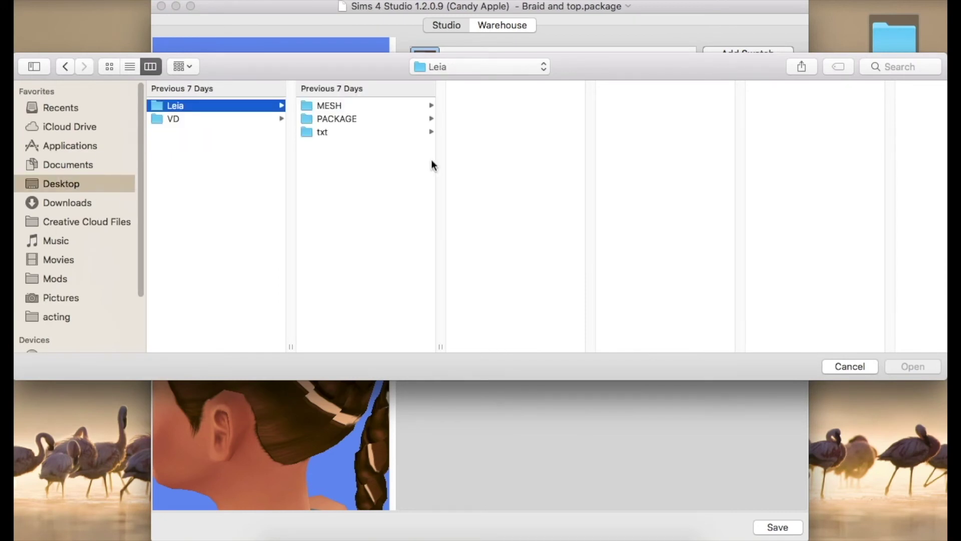
click(338, 105)
click(509, 173)
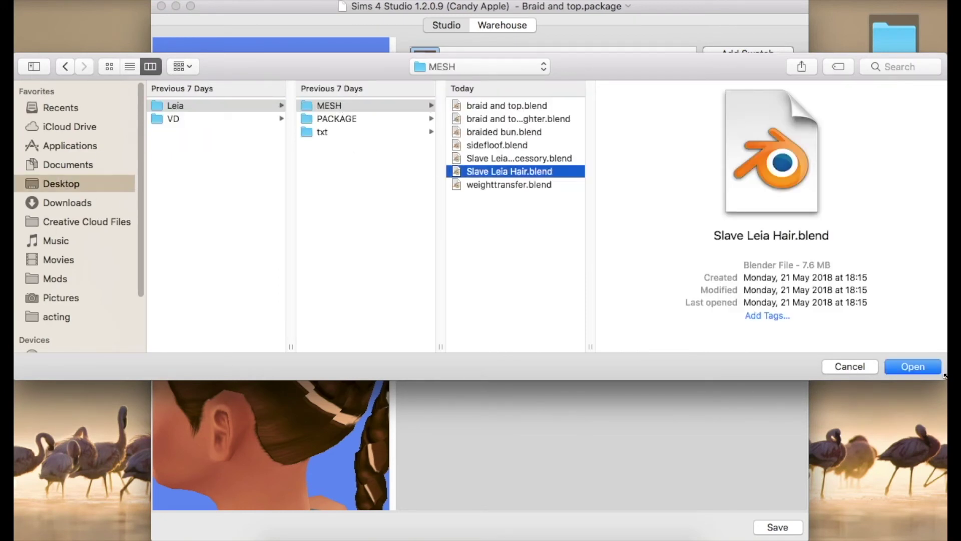
click(912, 366)
Step: Check the new hair from the front and import Slave Leia Hair.blend as the LOD 1 mesh
drag(349, 453, 215, 385)
drag(306, 334, 251, 373)
scroll(232, 346, down, 5)
click(621, 180)
click(617, 202)
click(603, 258)
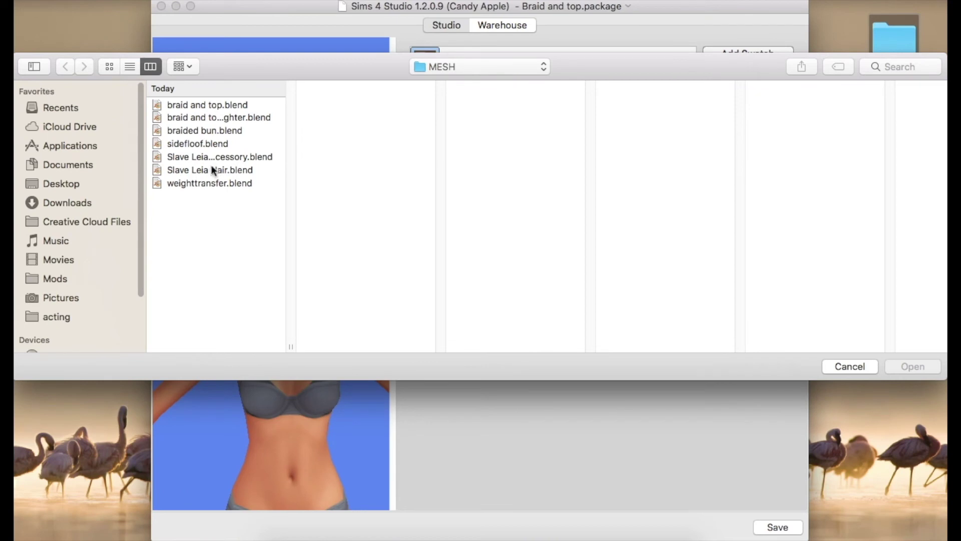
click(213, 170)
click(910, 366)
Step: Import Slave Leia Hair.blend as the LOD 2 mesh
click(620, 180)
click(618, 194)
click(597, 259)
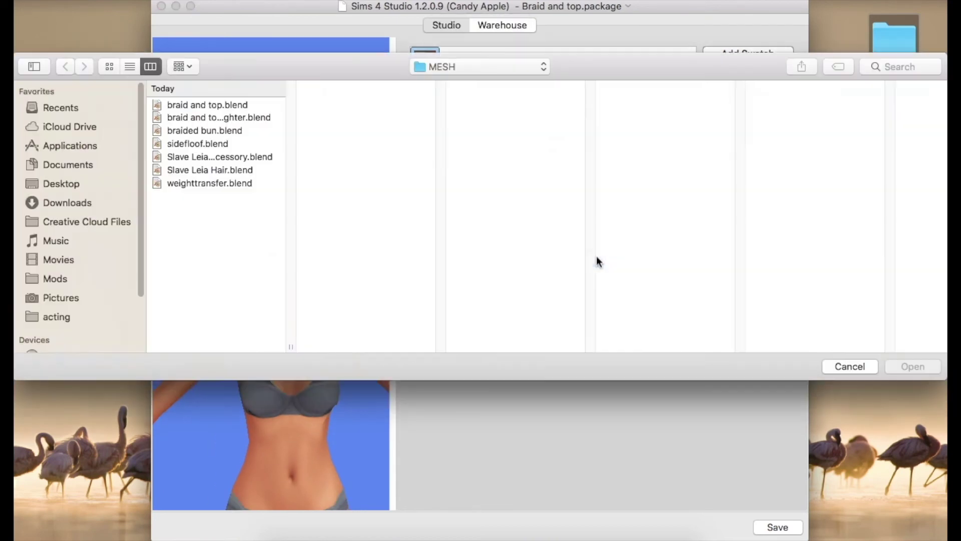
click(201, 169)
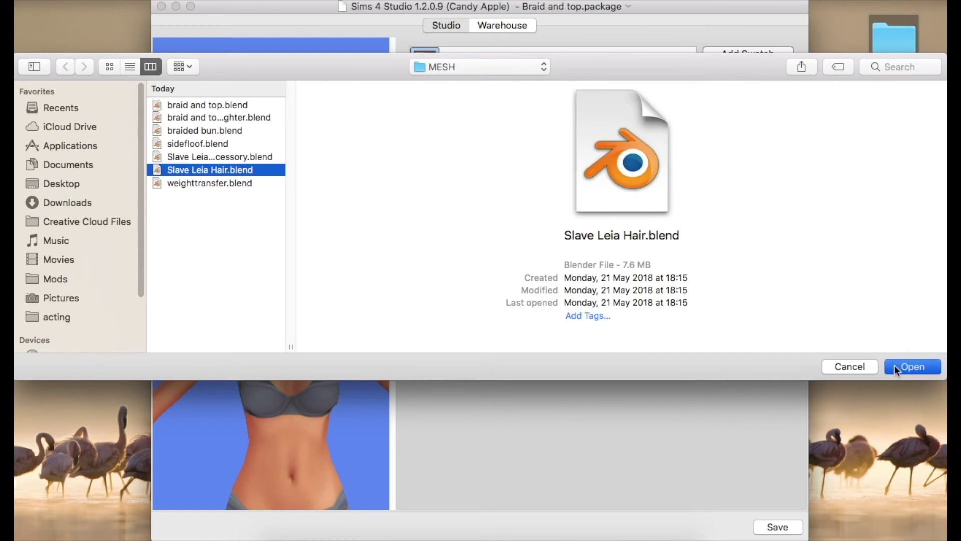
click(911, 366)
Step: Import Slave Leia Hair.blend as the LOD 3 mesh
click(621, 181)
click(595, 191)
click(601, 259)
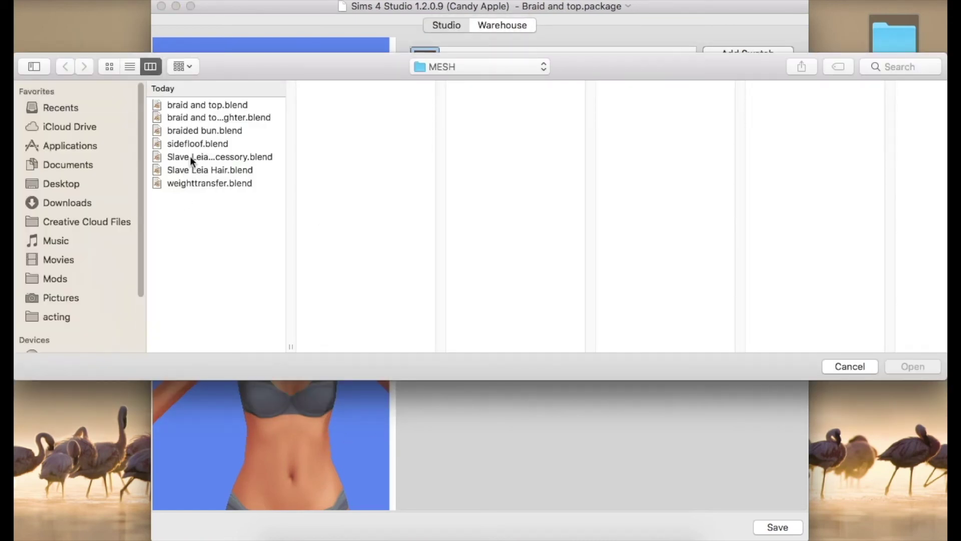
click(190, 157)
key(Down)
key(Return)
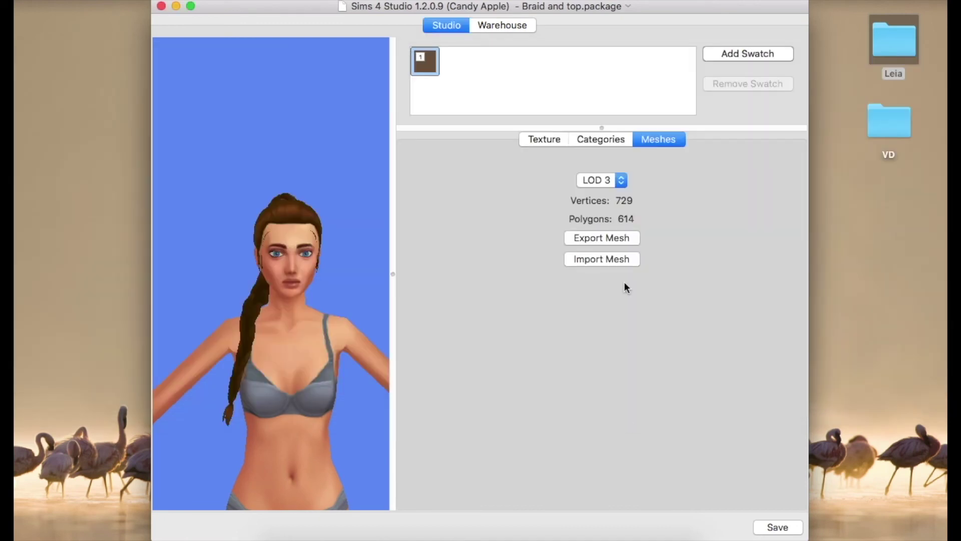
Step: Export the LOD 0 mesh as Slave Leia Hairwtxt in the MESH folder and open the exported file in Blender
click(621, 180)
click(592, 139)
click(600, 238)
click(400, 245)
click(474, 84)
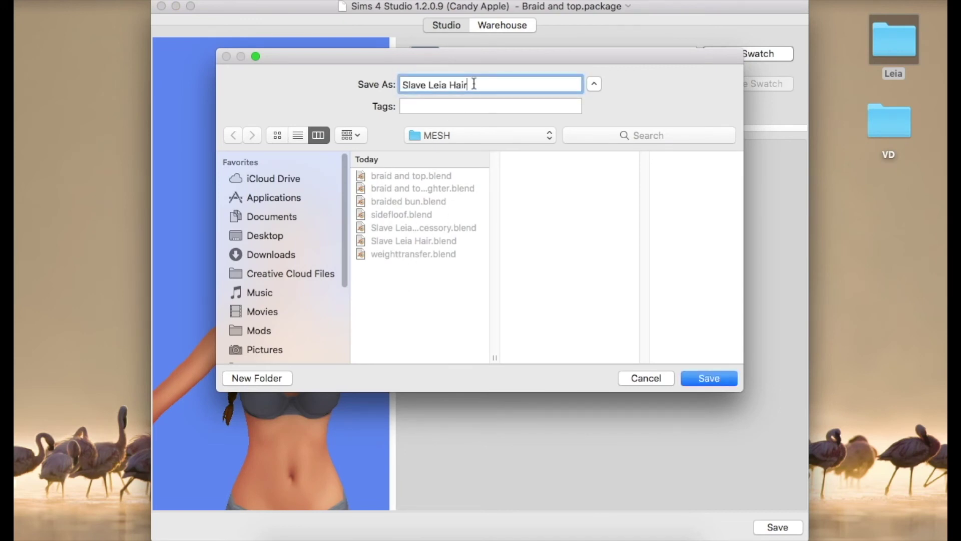
click(708, 378)
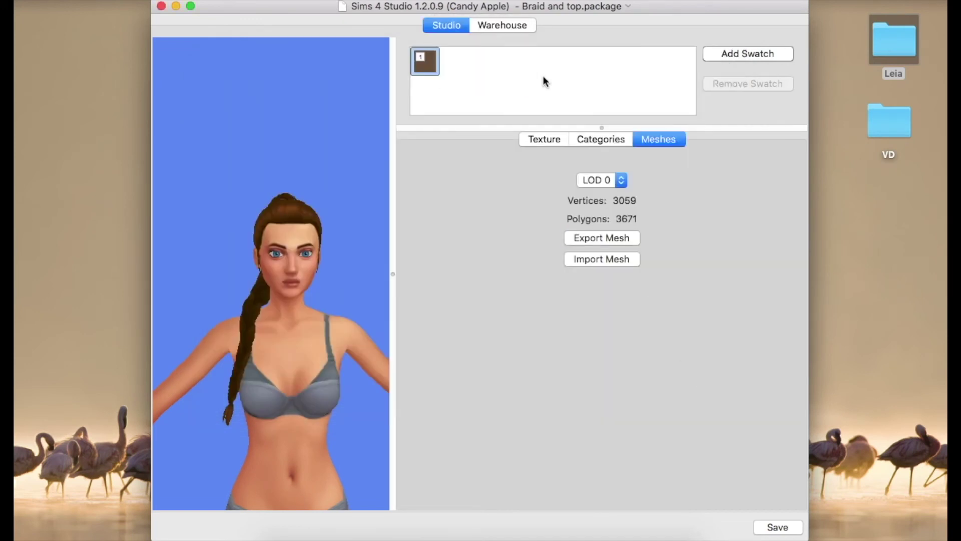
double_click(437, 343)
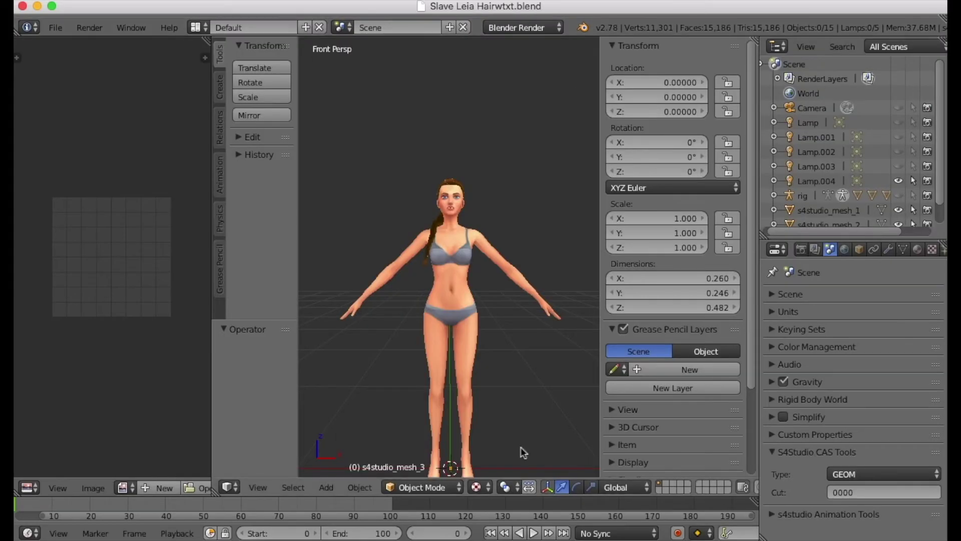
Step: Switch back to Sims 4 Studio, rename the package slaveLeiaHair, save it and close it
click(515, 532)
click(581, 6)
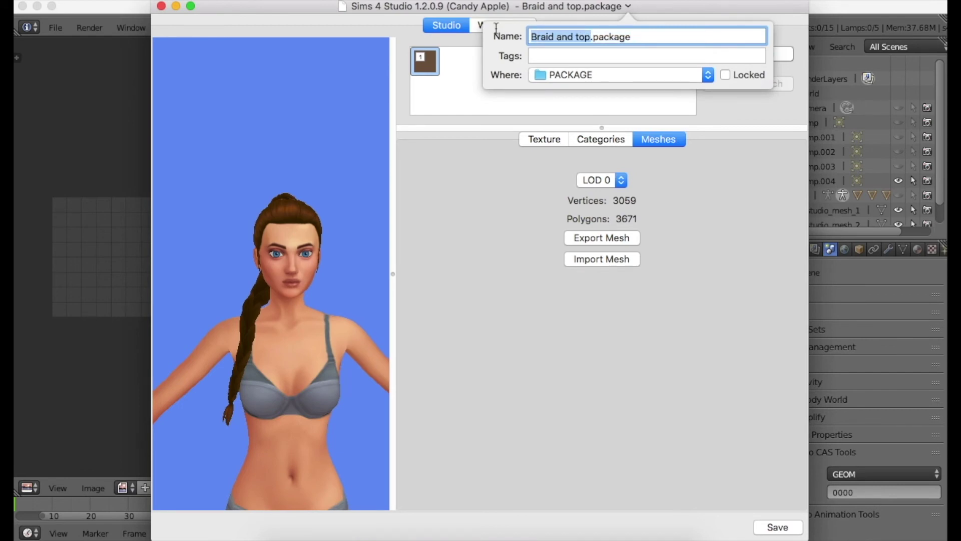
text(slaveLeiaHair)
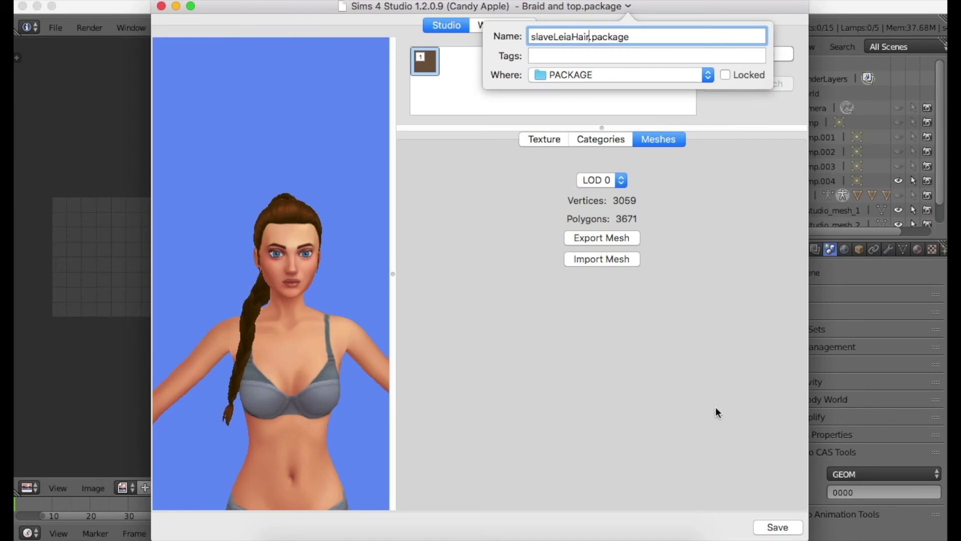
key(Return)
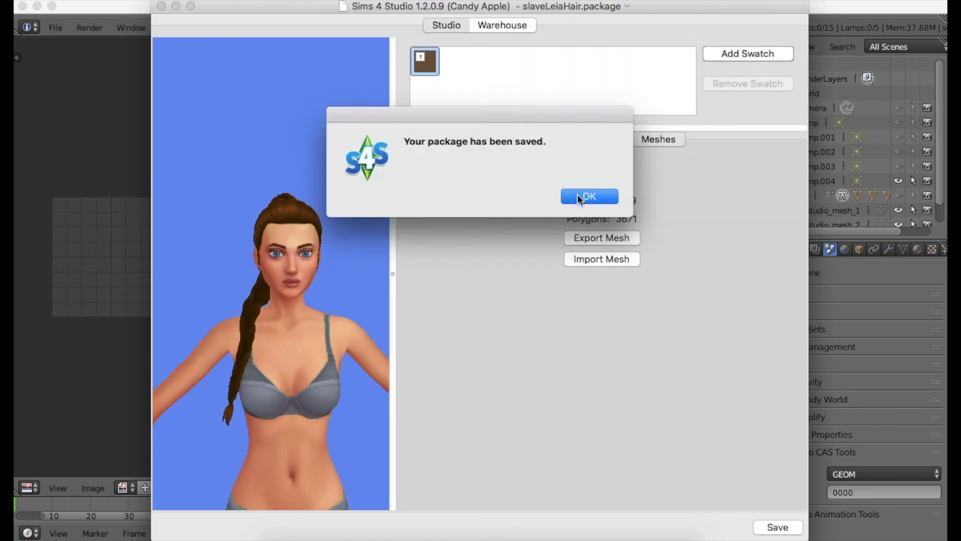
click(585, 196)
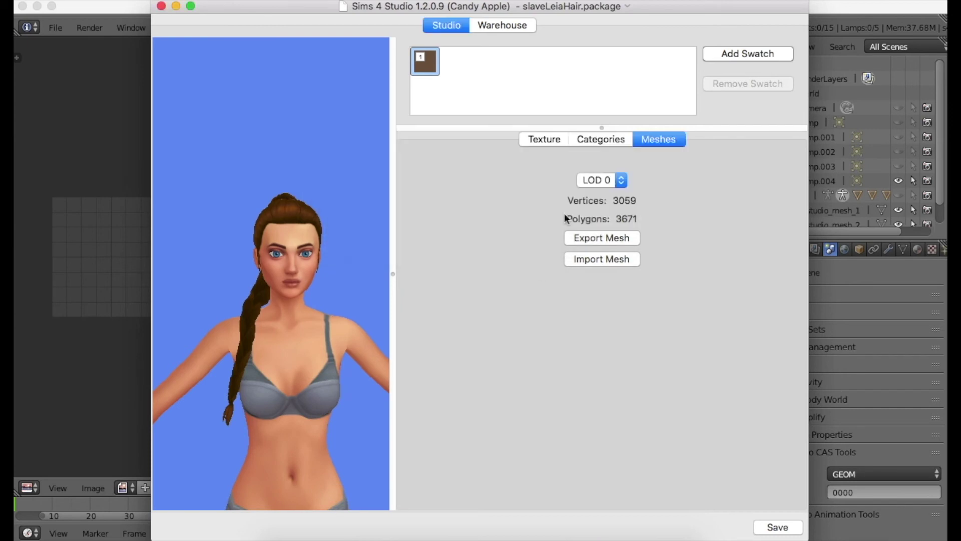
click(162, 6)
click(108, 2)
click(127, 104)
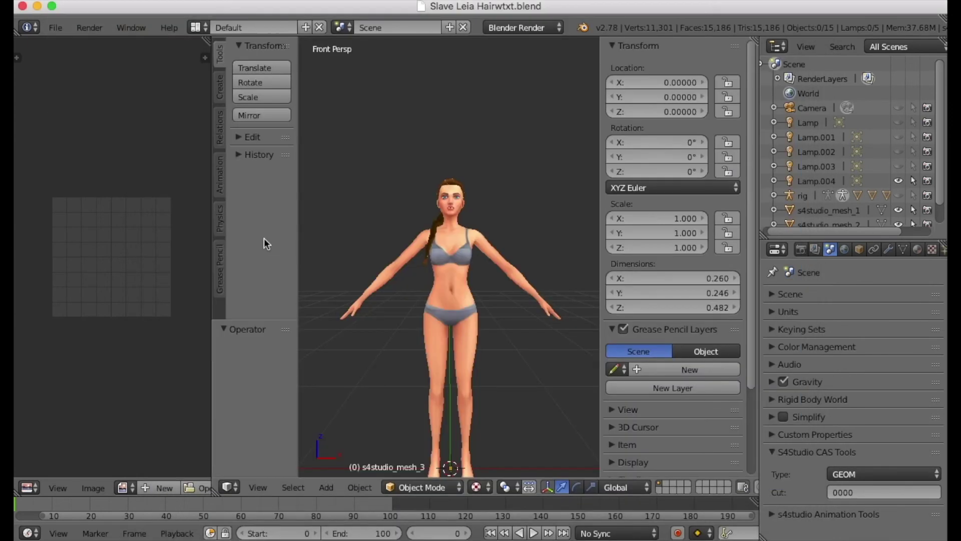
Step: Turn on the Screencast Keys display in Blender and hide the viewport's properties sidebar
scroll(695, 424, down, 5)
click(678, 464)
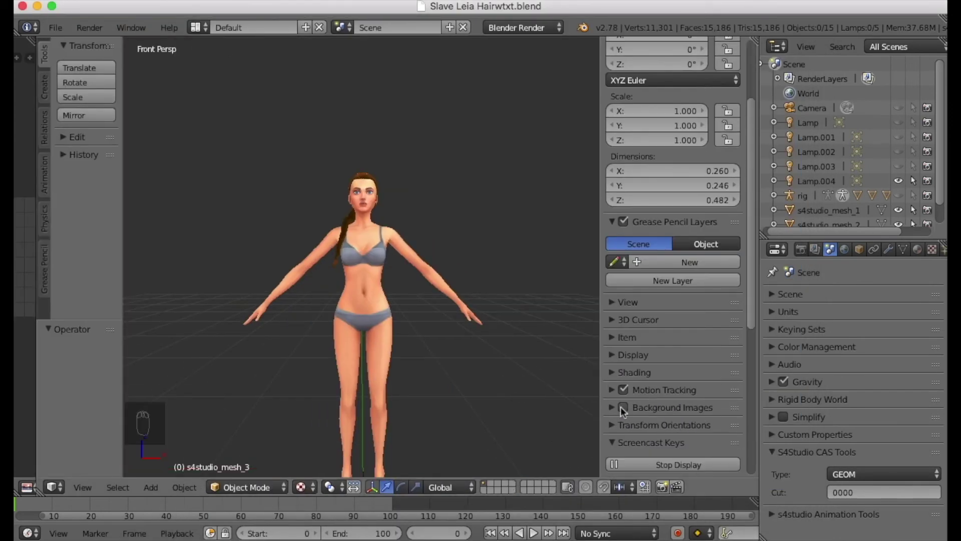
key(n)
Step: Hide s4studio_mesh_1 and s4studio_mesh_3 and examine the textured hair of s4studio_mesh_2 from several angles
scroll(506, 199, up, 6)
mouse_move(507, 199)
middle_down()
mouse_move(512, 180)
mouse_move(565, 192)
middle_up()
scroll(522, 184, down, 5)
mouse_move(381, 192)
middle_down()
mouse_move(617, 198)
mouse_move(407, 172)
mouse_move(575, 155)
middle_up()
scroll(942, 157, down, 2)
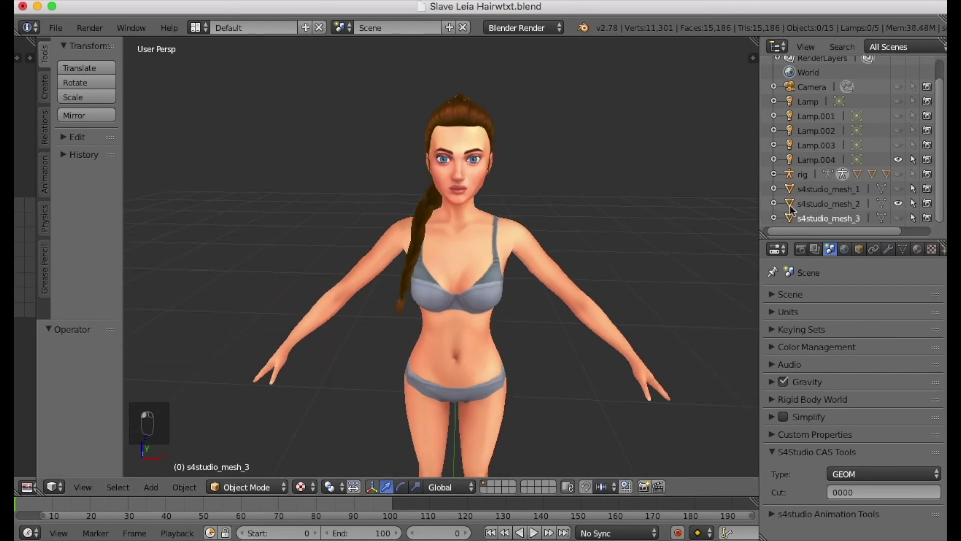
scroll(491, 103, up, 5)
middle_drag(492, 104, 210, 158)
scroll(565, 164, down, 4)
Step: Append the gold hair accessory from Slave Leia Hair Accessory.blend and check its placement on the bun from several angles
click(50, 28)
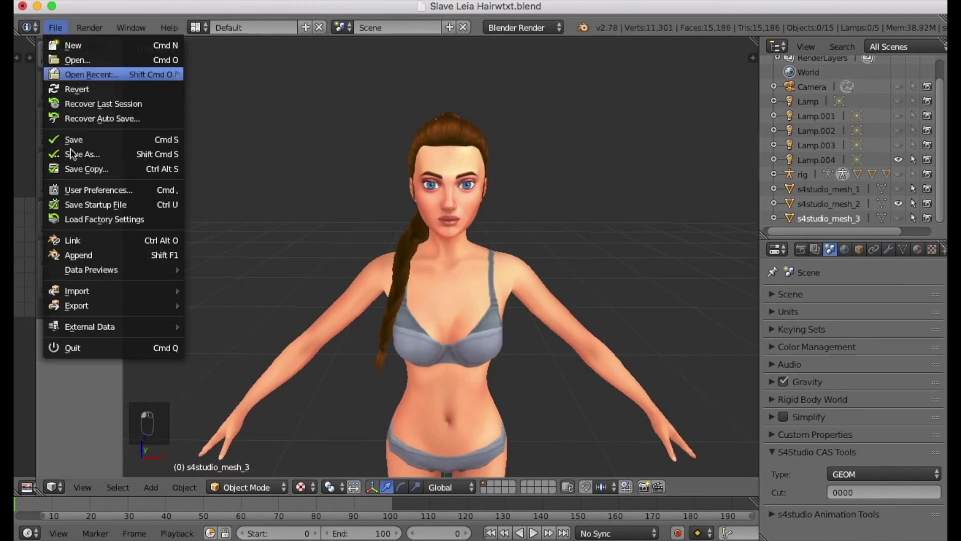
click(79, 254)
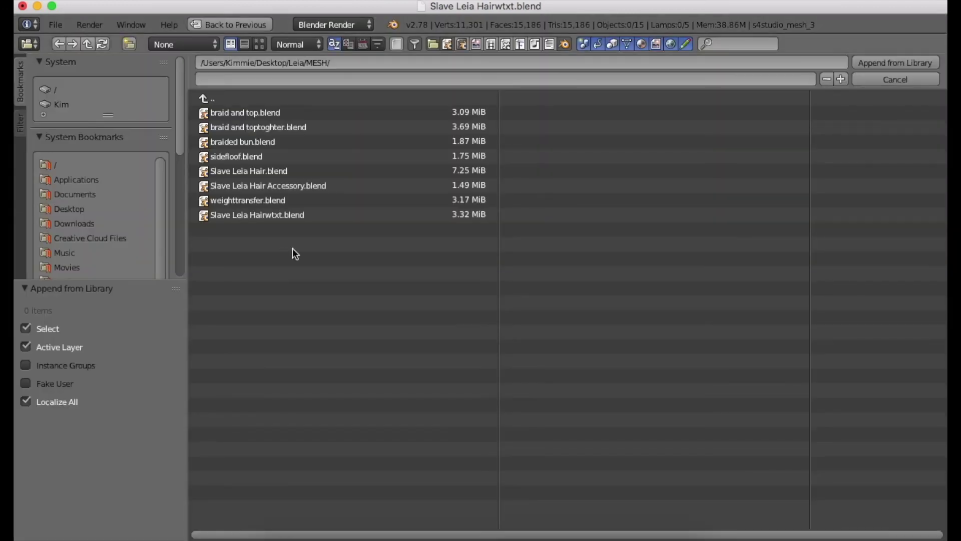
click(280, 186)
click(228, 231)
click(236, 274)
click(896, 63)
middle_drag(372, 154, 526, 176)
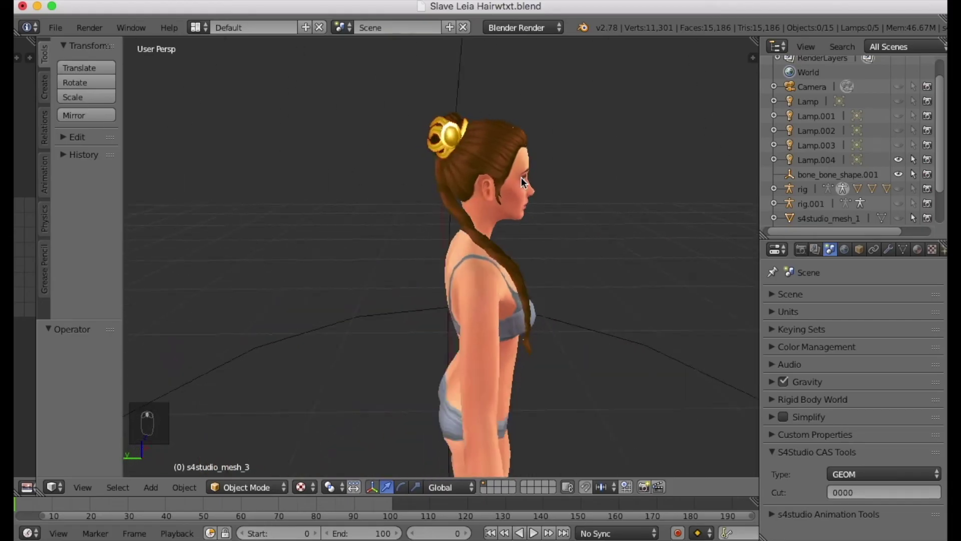
middle_drag(369, 182, 644, 173)
scroll(563, 198, up, 5)
scroll(622, 291, down, 6)
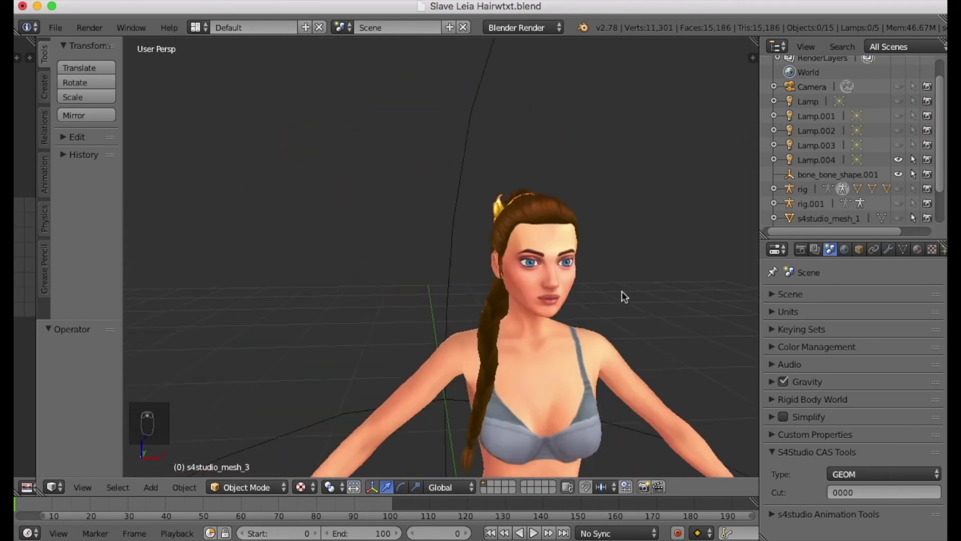
middle_drag(570, 311, 550, 302)
Step: Open Slave Leia Hair Accessorytxt.png from the Leia txt folder in Photoshop
click(275, 532)
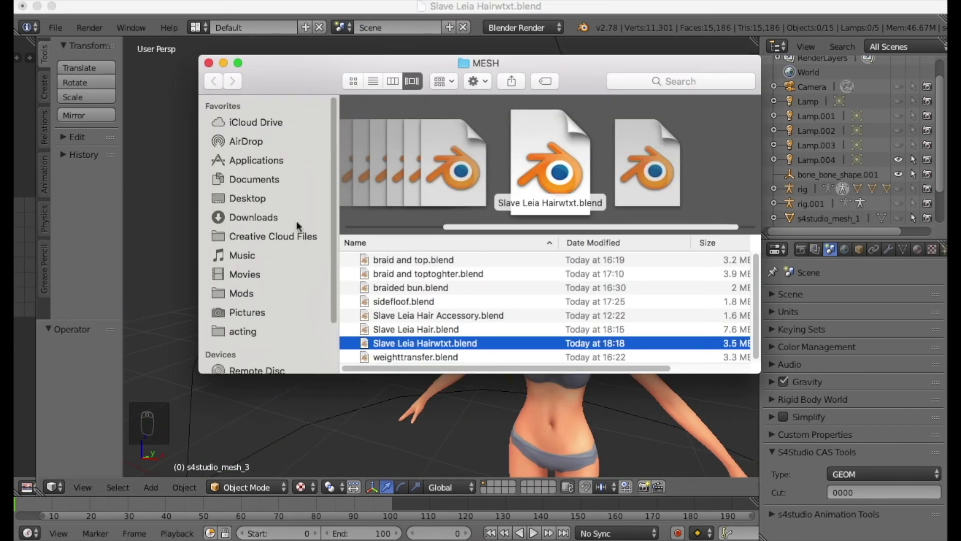
click(248, 198)
click(380, 102)
click(567, 127)
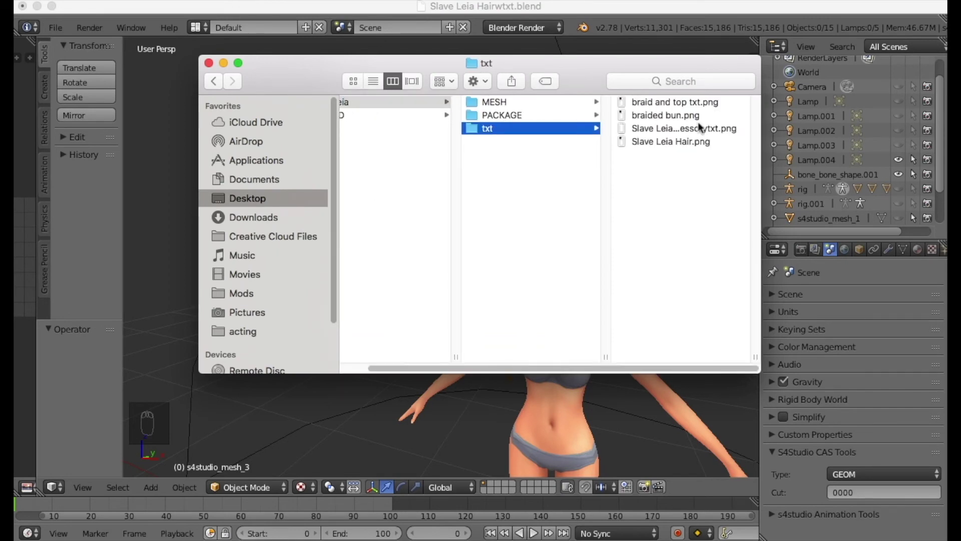
drag(698, 133, 351, 531)
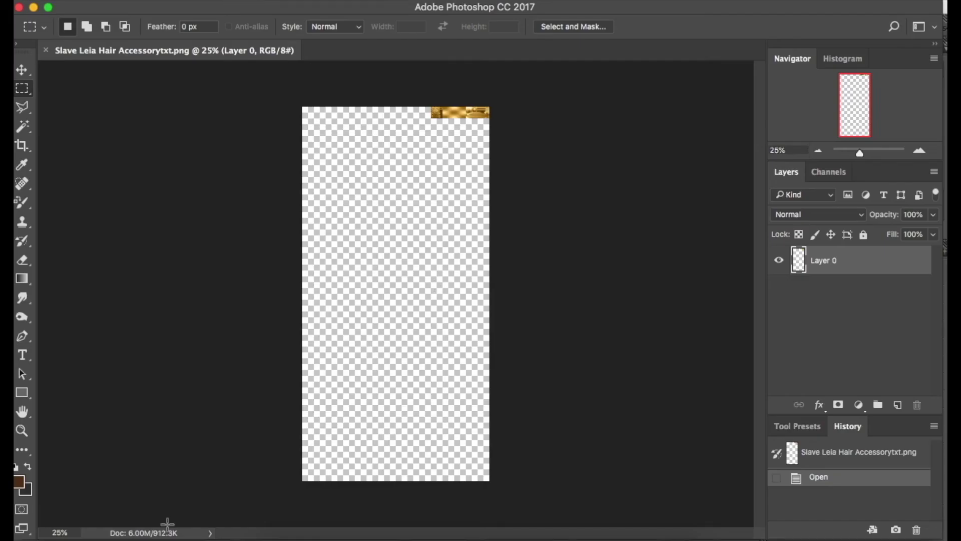
Step: Open Slave Leia Hair.png alongside the accessory texture and return to the accessory document
click(275, 535)
drag(680, 143, 351, 531)
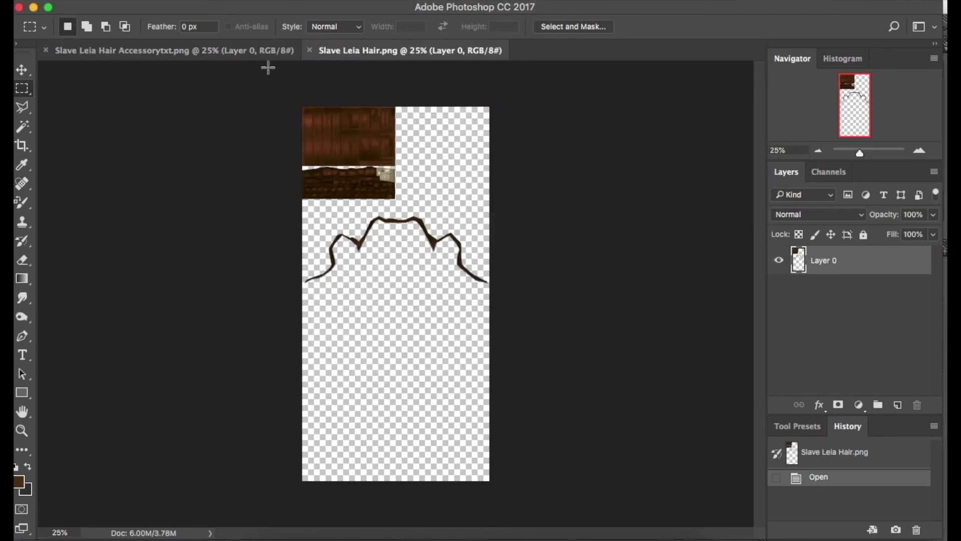
click(198, 52)
Step: Fill a narrow strip along the left edge and another along the bottom edge of the accessory texture with black
drag(293, 104, 325, 516)
click(200, 1)
mouse_move(173, 1)
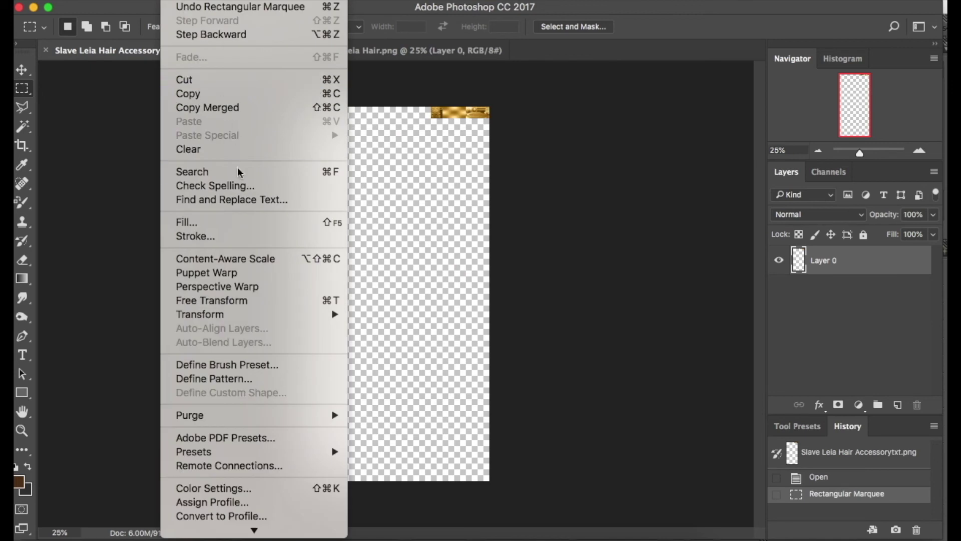
click(210, 222)
click(791, 144)
drag(269, 449, 549, 496)
click(173, 1)
click(192, 219)
click(797, 141)
Step: Copy the accessory layer into Slave Leia Hair.png and align it with the canvas edges
right_click(364, 463)
click(378, 275)
key(v)
drag(499, 115, 475, 115)
Step: Clear everything on Layer 1 outside the gold texture area by selecting that area and inverting the selection, then deselect
click(21, 89)
drag(423, 90, 488, 163)
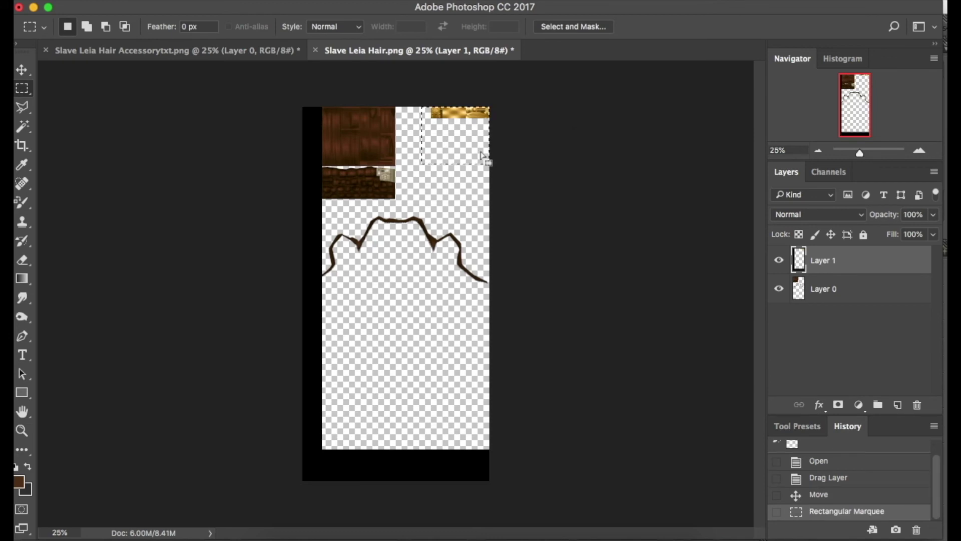
right_click(481, 149)
click(531, 172)
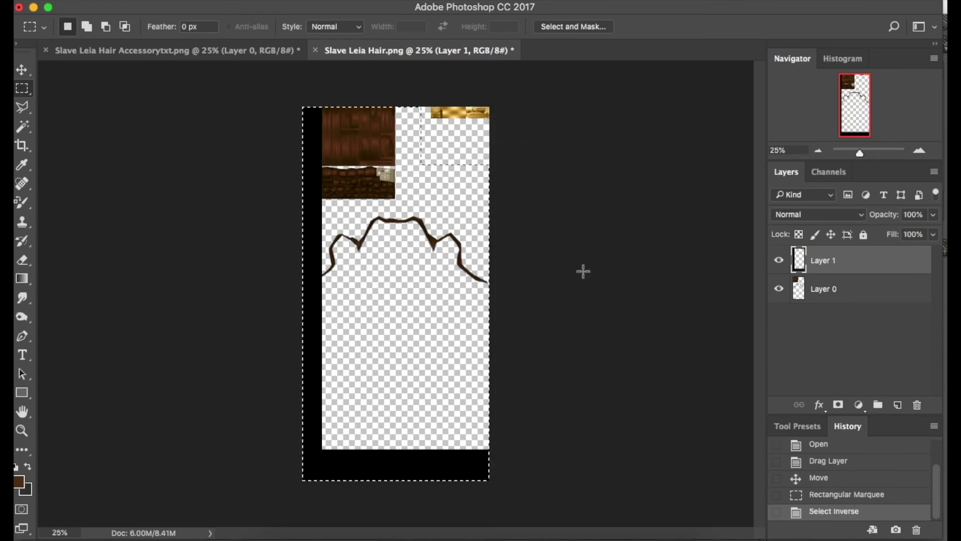
key(Delete)
right_click(408, 201)
key(super+d)
Step: Select the two narrow horizontal band strips near the lower right of the brown hair texture on Layer 0
drag(860, 153, 871, 154)
drag(846, 104, 839, 83)
drag(869, 153, 881, 156)
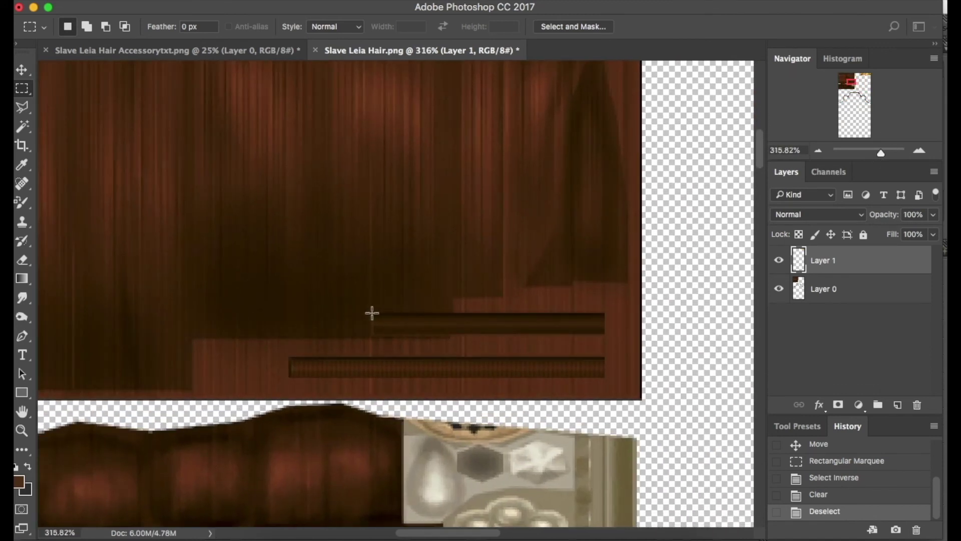
drag(604, 332, 605, 334)
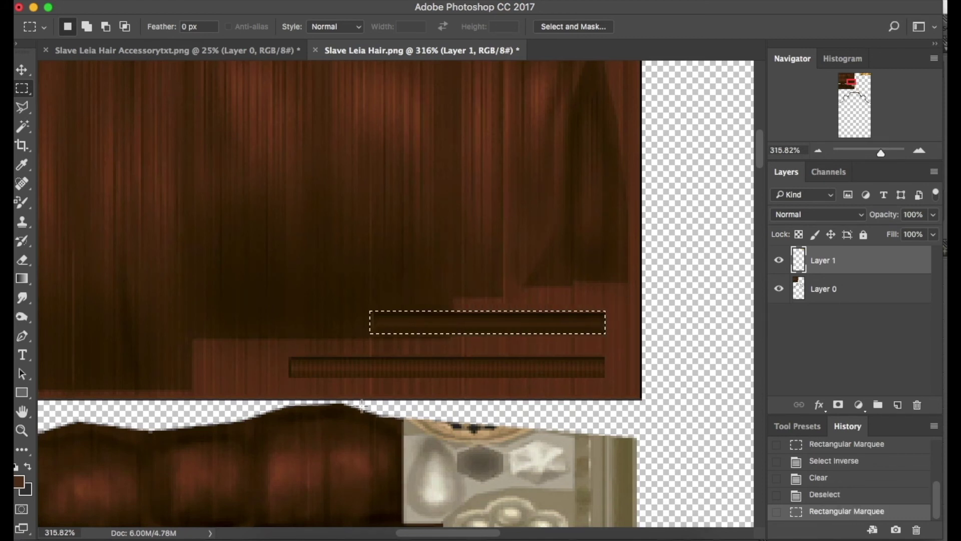
key(alt+bracketleft)
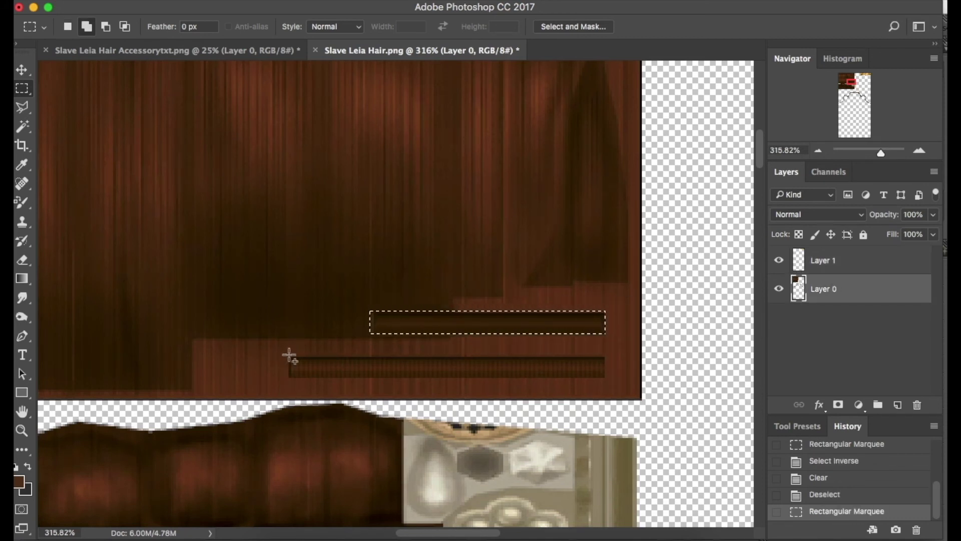
shift+drag(289, 356, 605, 377)
Step: Sample a gold color from the accessory texture and recolor the two selected strips with the Color Replacement Tool
drag(844, 81, 866, 76)
key(i)
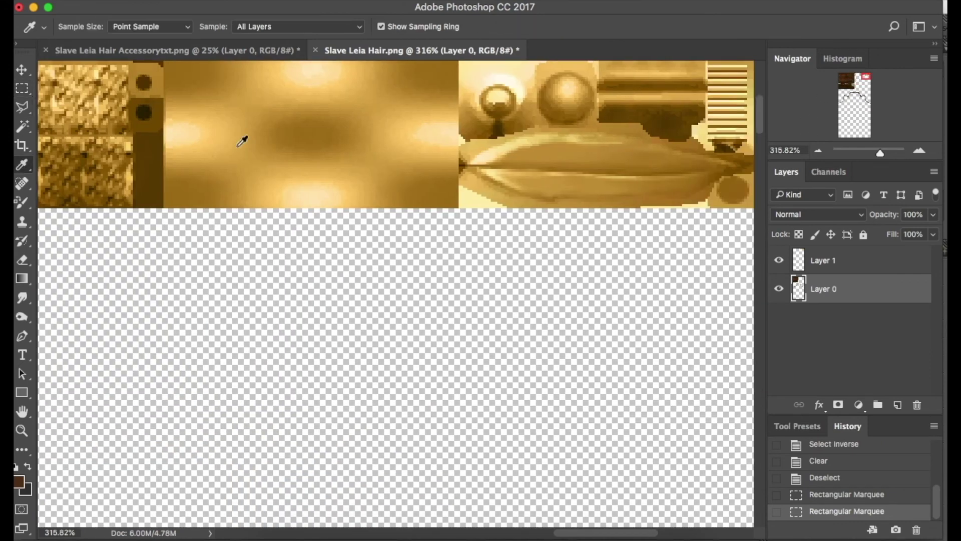
drag(864, 74, 845, 82)
key(b)
mouse_move(280, 270)
mouse_down()
mouse_move(343, 253)
mouse_move(613, 242)
mouse_move(595, 288)
mouse_move(519, 233)
mouse_move(590, 270)
mouse_move(508, 261)
mouse_up()
Step: Raise the brightness of the two selected strips to about 92 with Brightness/Contrast
click(208, 1)
click(375, 30)
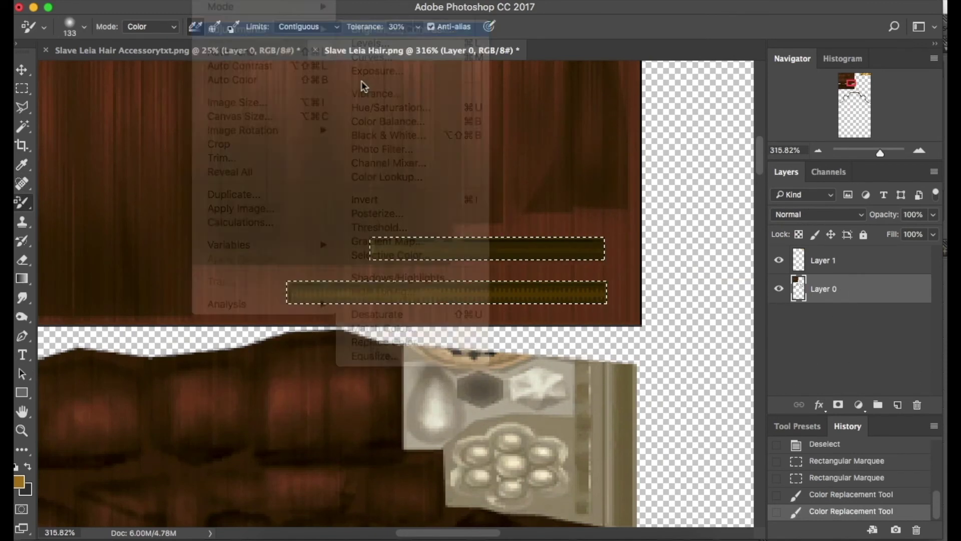
drag(137, 49, 166, 50)
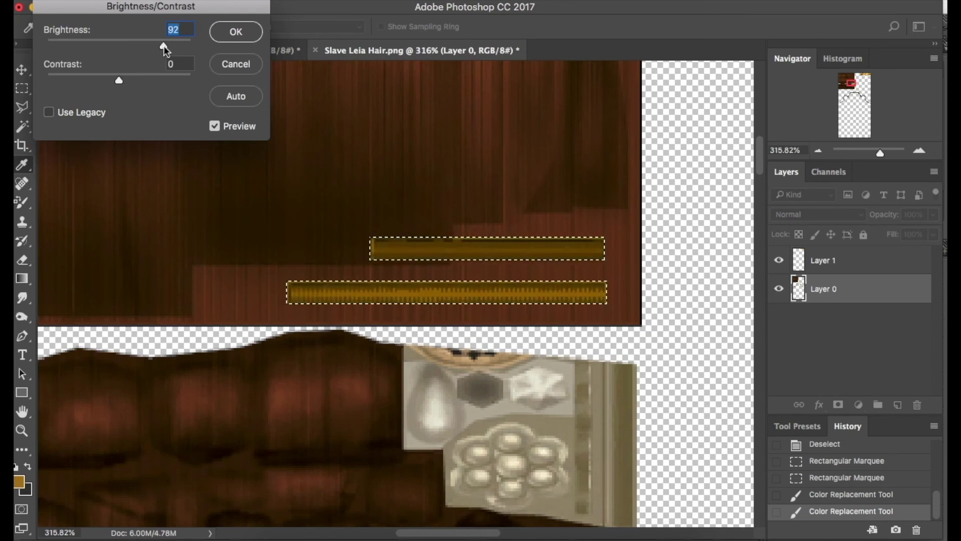
click(220, 34)
Step: Go over the selected strips again with the Color Replacement Tool and brighten them further with Brightness/Contrast
mouse_move(547, 236)
mouse_down()
mouse_move(354, 257)
mouse_move(644, 258)
mouse_move(729, 166)
mouse_up()
mouse_move(880, 153)
mouse_down()
mouse_move(866, 153)
mouse_move(881, 154)
mouse_up()
click(202, 1)
click(360, 25)
drag(119, 48, 147, 45)
click(236, 31)
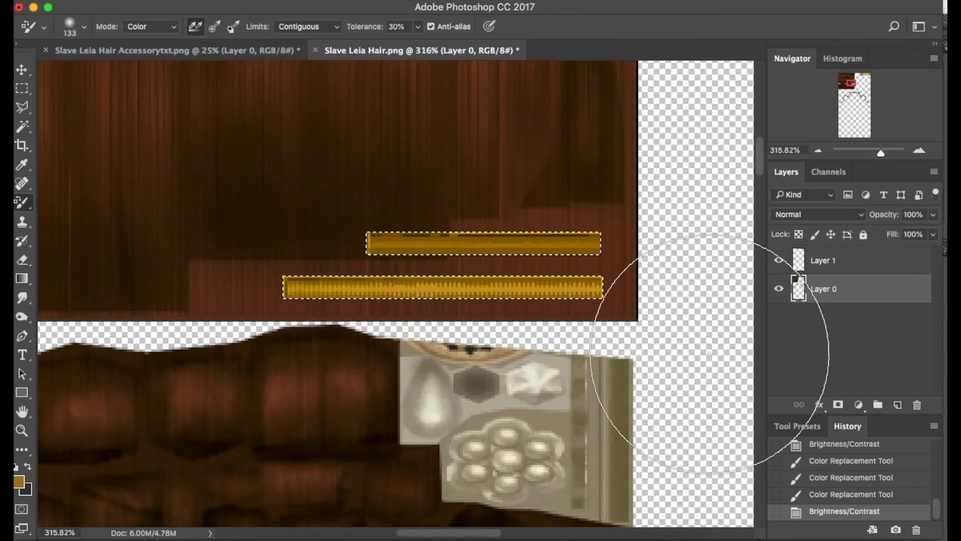
Step: Finish the color replacement on the strips and remove the selection from the texture
click(557, 133)
drag(880, 153, 860, 165)
key(m)
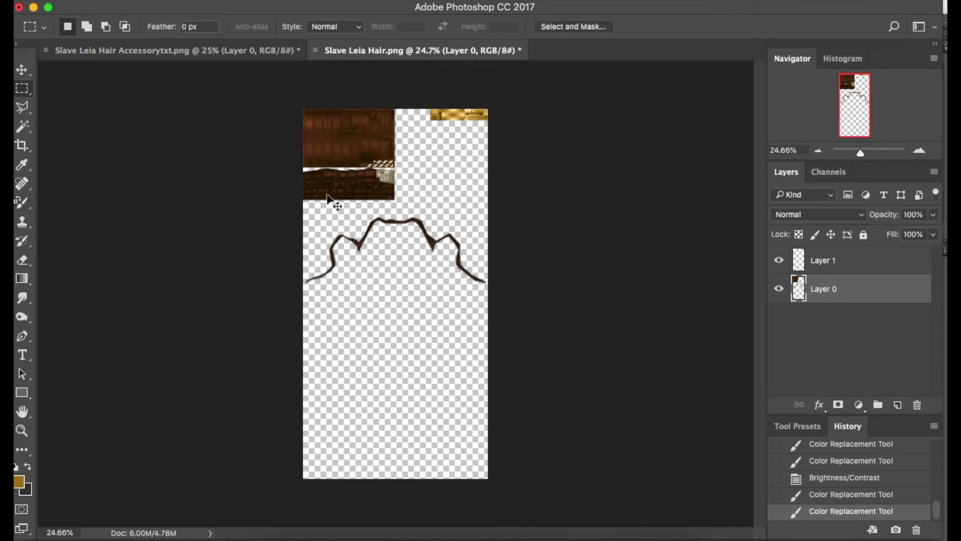
click(327, 200)
click(126, 2)
click(655, 171)
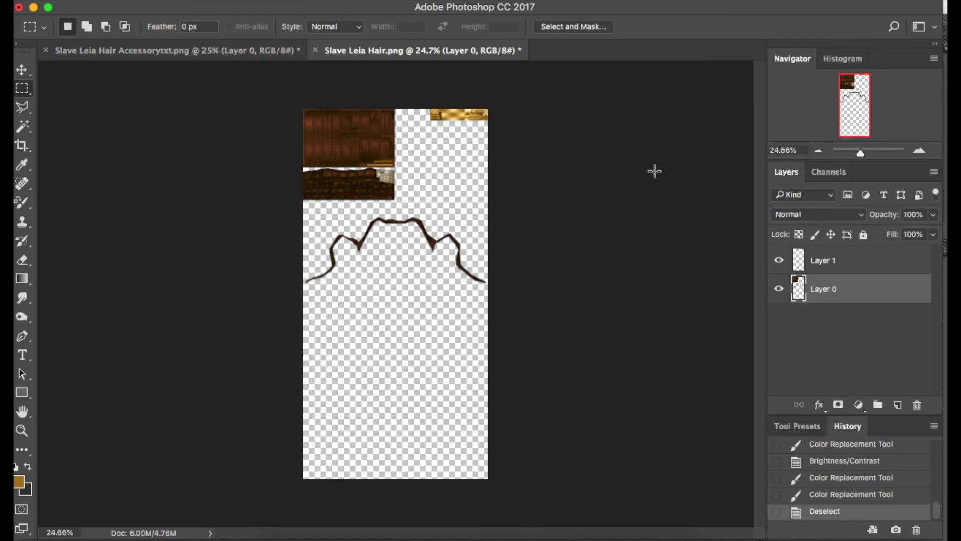
Step: Save a PNG copy as Slave Leia Hairwaccessory.png in the txt folder with Smallest / Slow compression and no interlacing
key(super+shift+s)
click(466, 353)
click(382, 418)
click(401, 171)
click(467, 41)
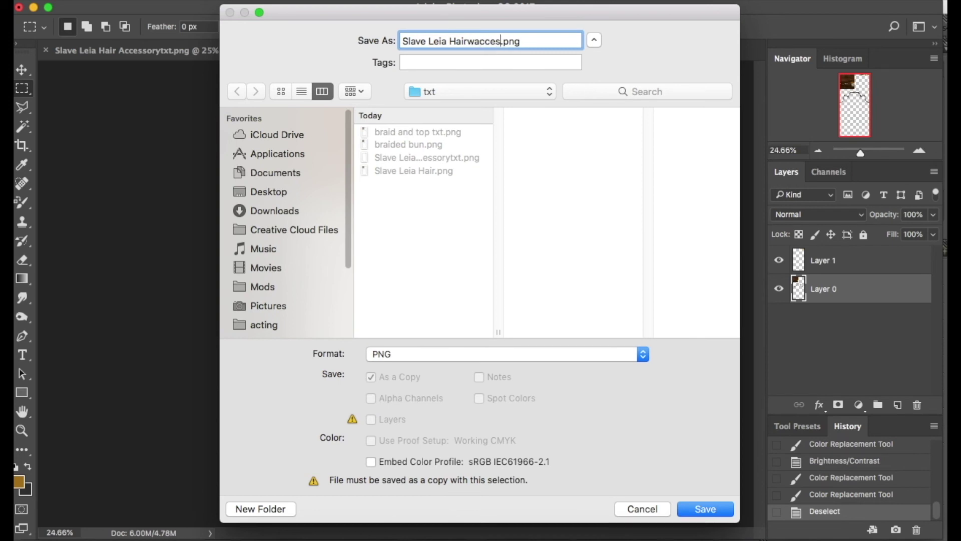
key(Return)
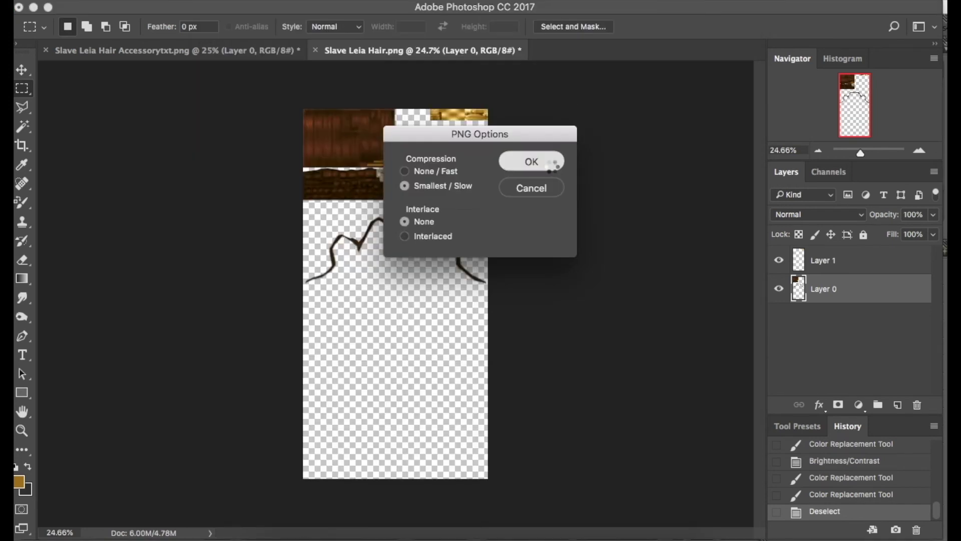
click(553, 164)
Step: Close both texture documents without saving their changes and switch back to the hair scene in Blender
click(20, 8)
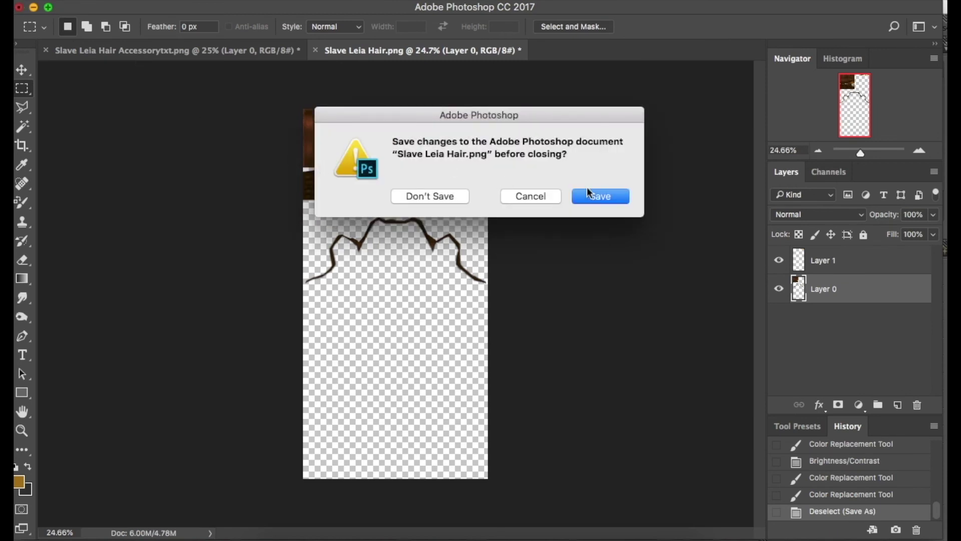
click(446, 197)
click(444, 197)
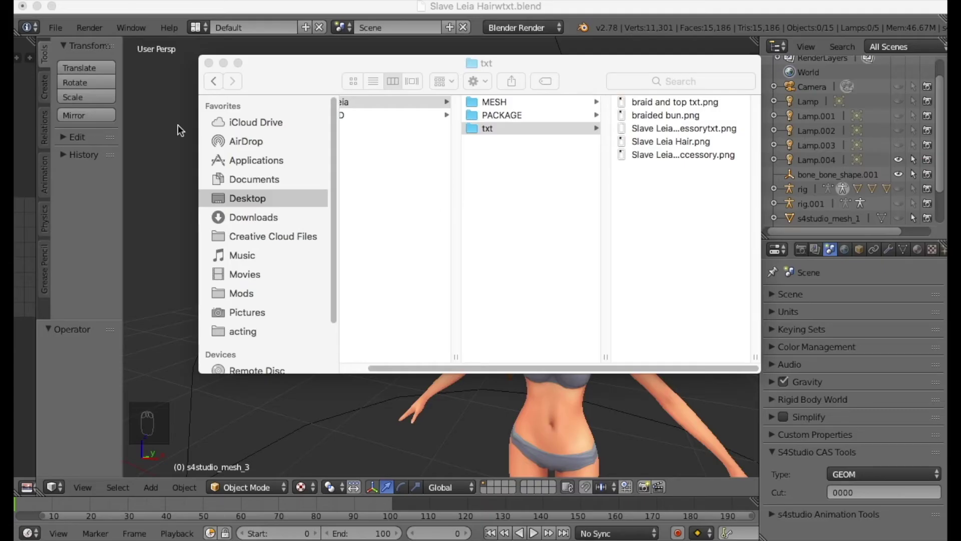
click(210, 63)
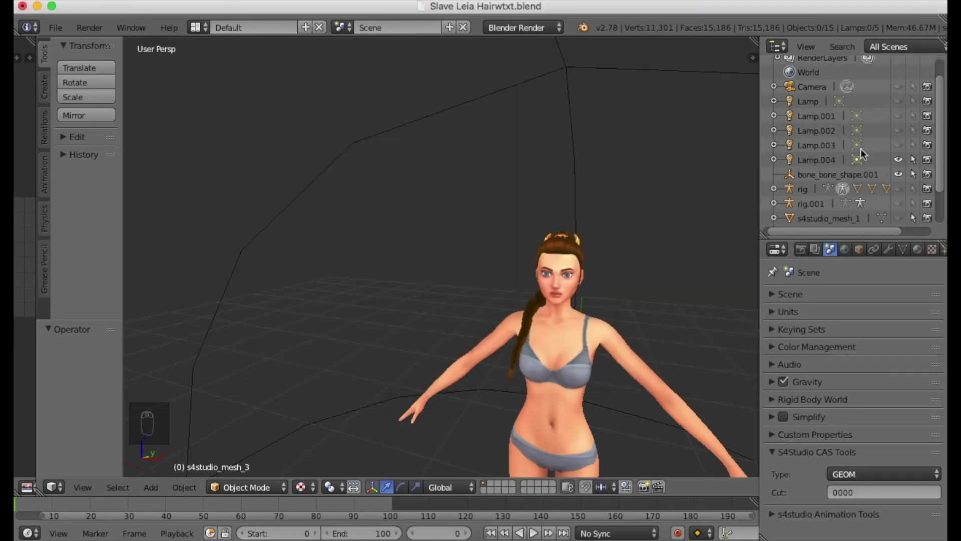
Step: Rename the object s4studio_mesh_1.001 to accessory
click(837, 223)
drag(941, 156, 924, 235)
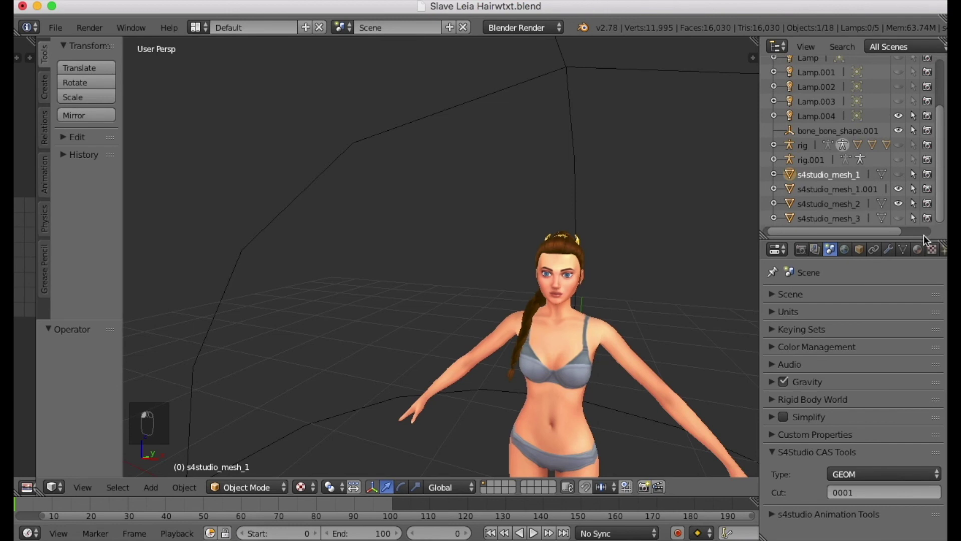
click(849, 193)
double_click(862, 190)
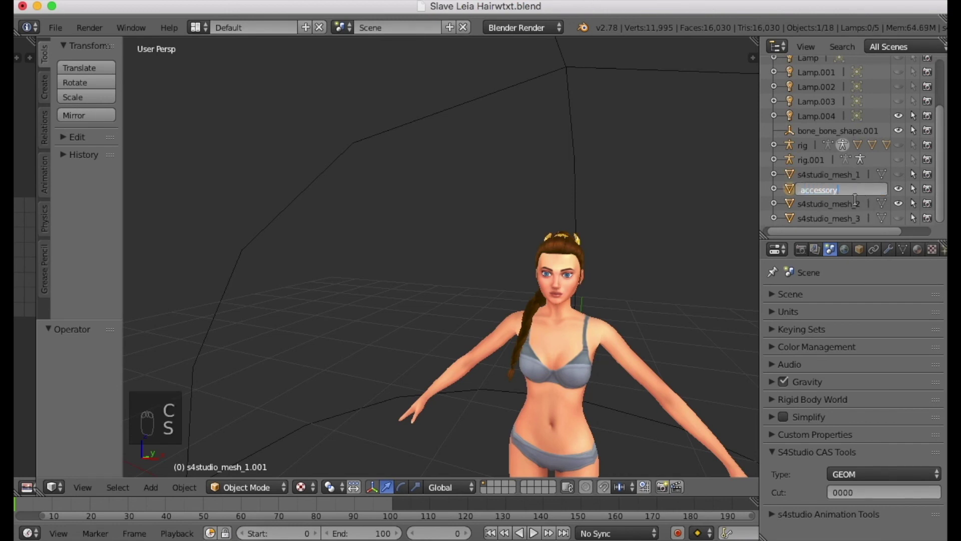
key(Return)
Step: Put the accessory mesh in Edit Mode, widen the UV/image editor area and toggle the mesh's vertex selection
click(245, 487)
click(253, 468)
click(254, 485)
click(248, 452)
drag(36, 459, 295, 451)
key(a)
Step: Load Slave Leia Hairwaccessory.png from the Leia txt folder as the accessory's texture and check it in the image editor
click(259, 488)
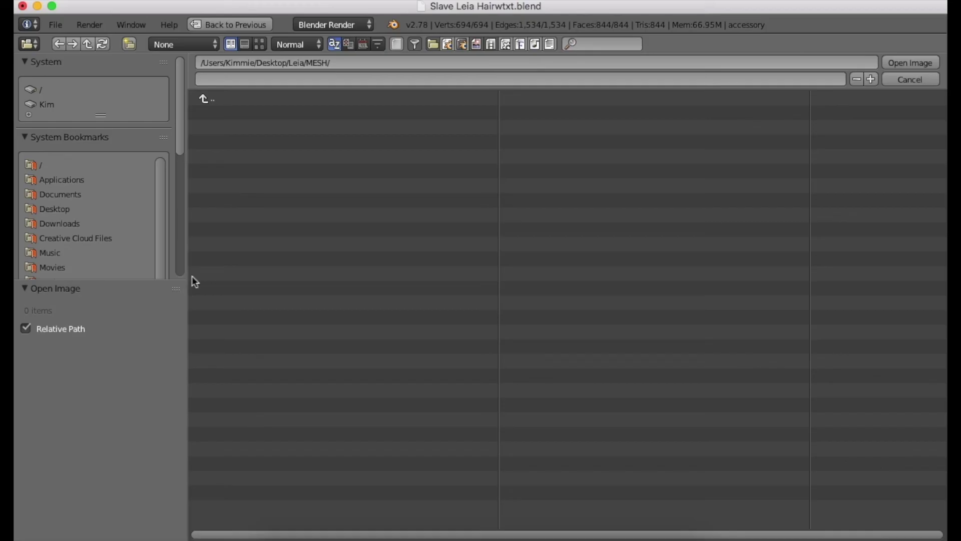
click(217, 113)
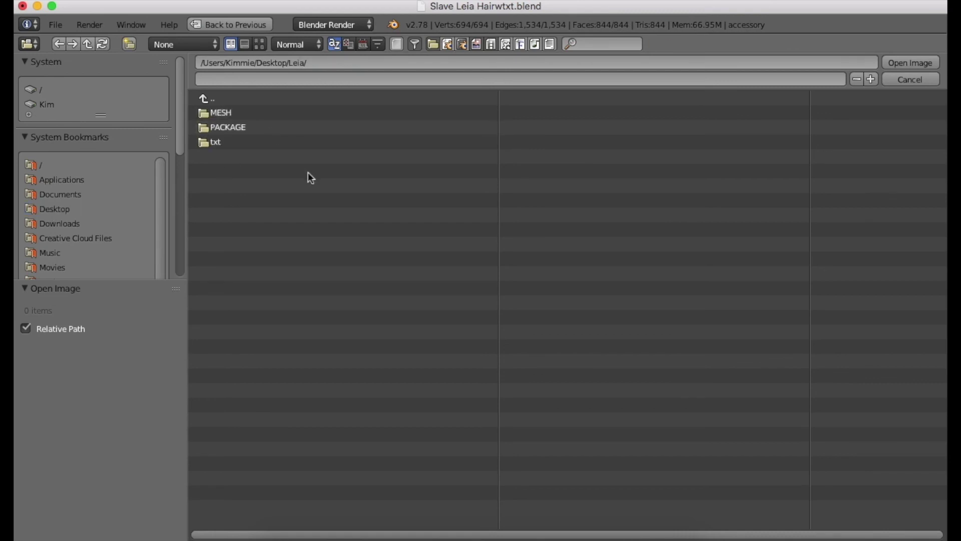
click(215, 142)
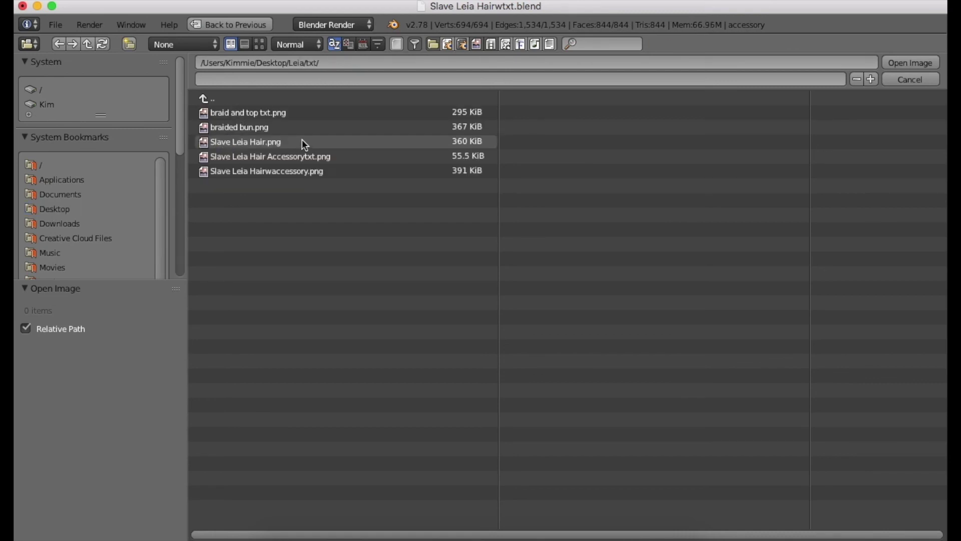
click(297, 173)
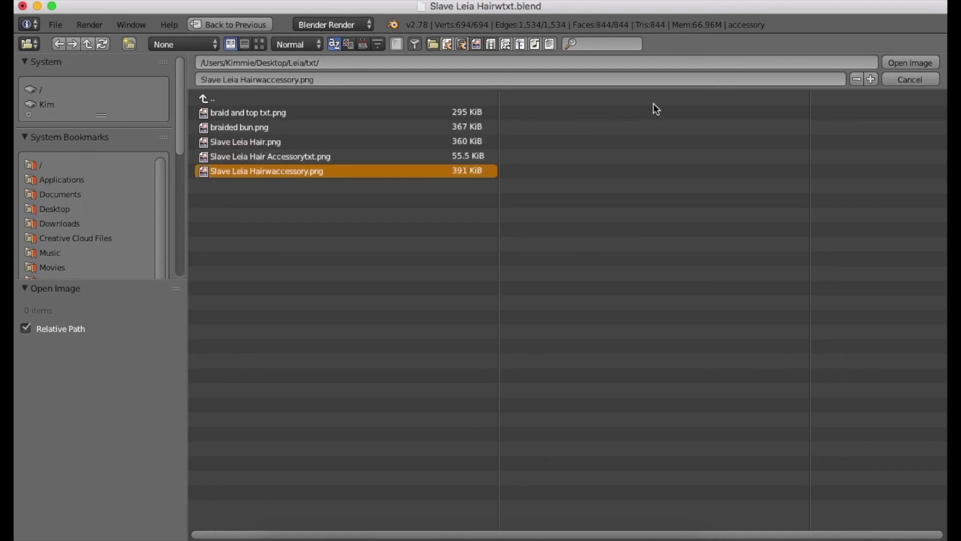
click(907, 64)
middle_drag(214, 236, 167, 339)
scroll(167, 339, down, 2)
scroll(226, 160, up, 3)
scroll(226, 160, up, 2)
scroll(226, 160, down, 2)
middle_drag(226, 160, 23, 266)
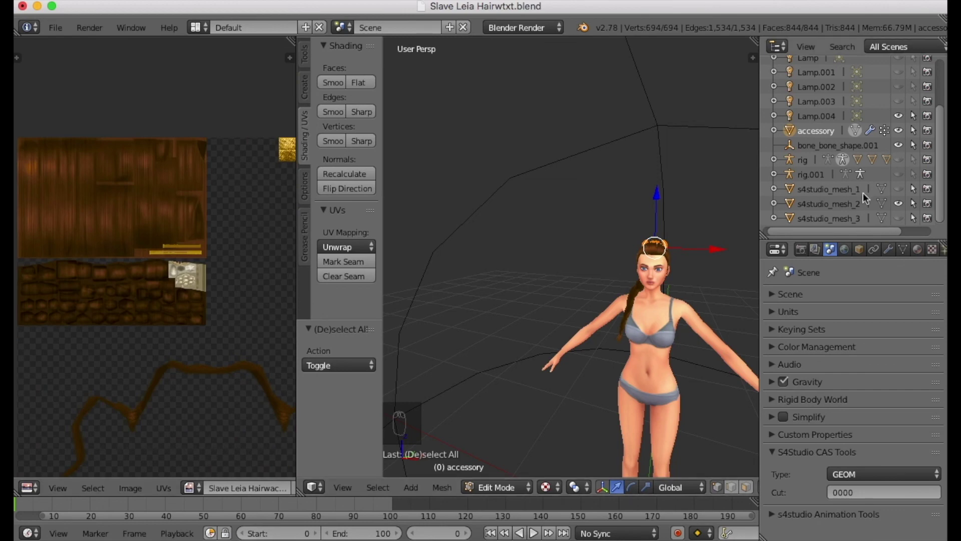
Step: Assign Slave Leia Hairwaccessory.png to s4studio_mesh_2 in Edit Mode and check its UV layout against the image
click(829, 203)
click(498, 487)
click(508, 452)
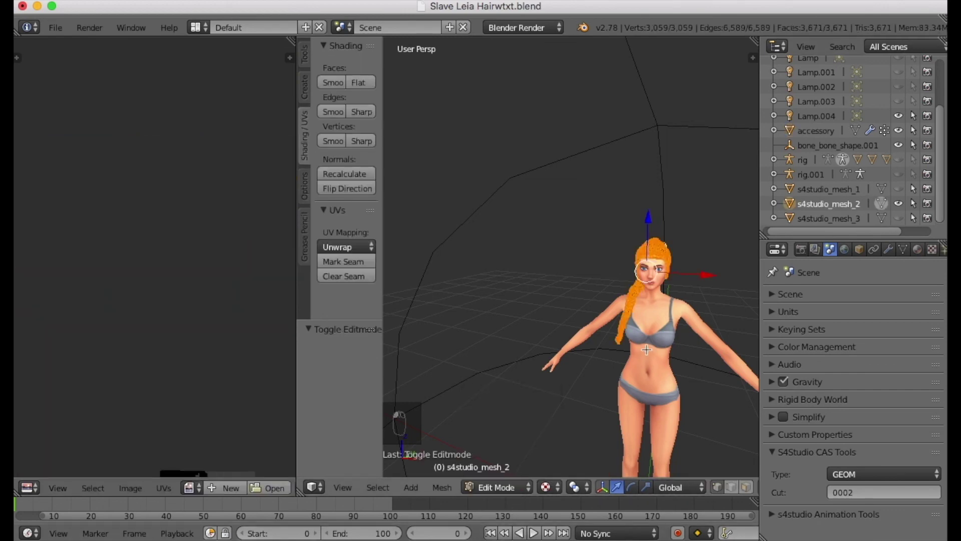
click(269, 488)
click(56, 210)
click(227, 113)
click(281, 142)
click(263, 173)
click(910, 63)
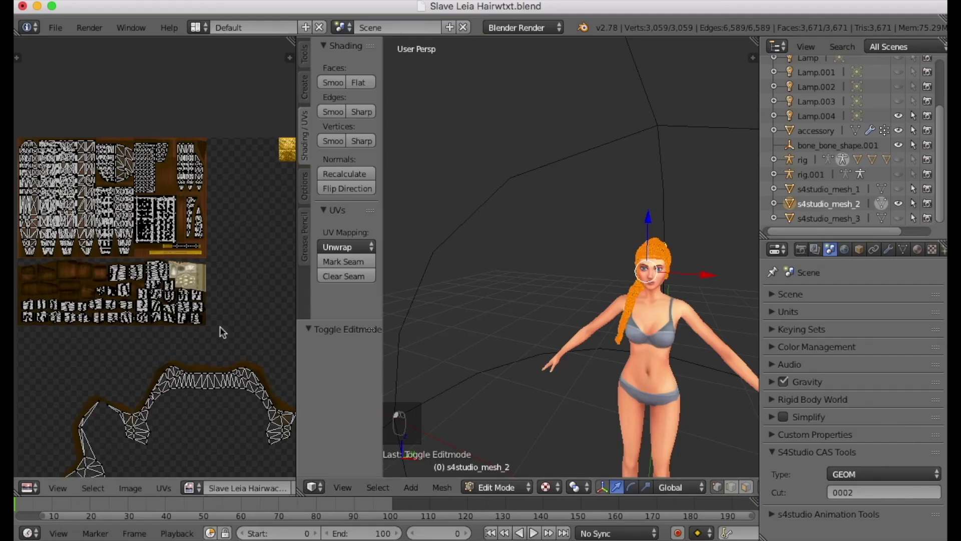
scroll(196, 254, up, 2)
scroll(198, 257, down, 3)
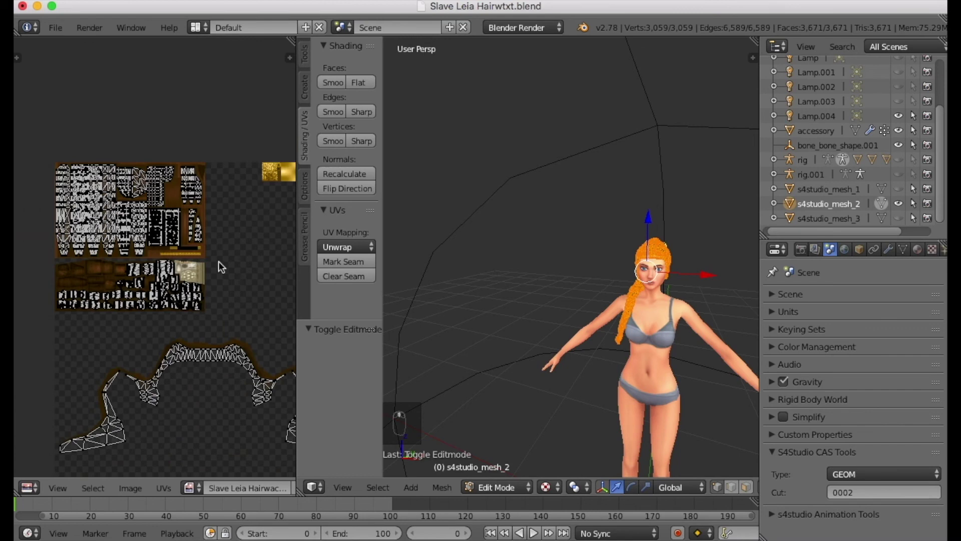
middle_drag(233, 301, 237, 245)
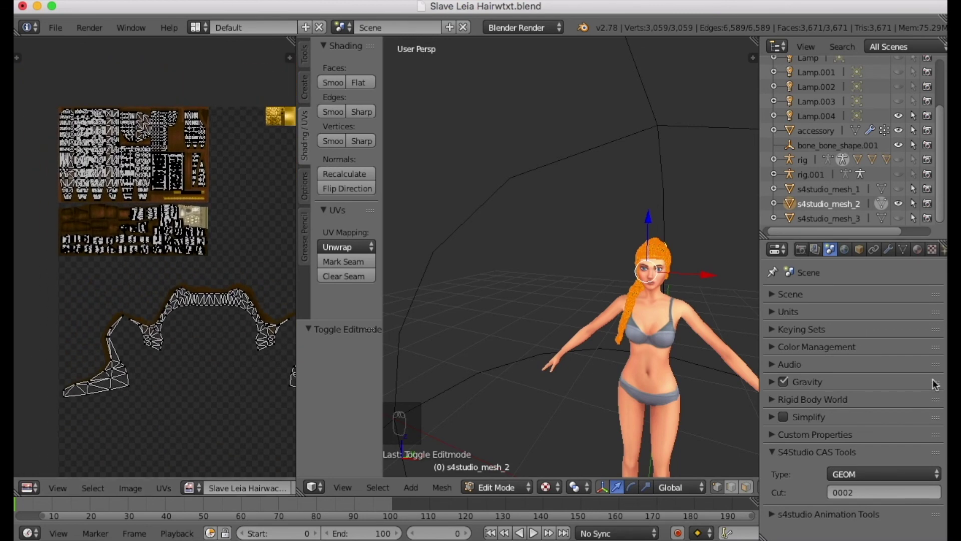
Step: Select all of s4studio_mesh_1 in Edit Mode and assign Slave Leia Hairwaccessory.png from the txt folder to it
click(842, 189)
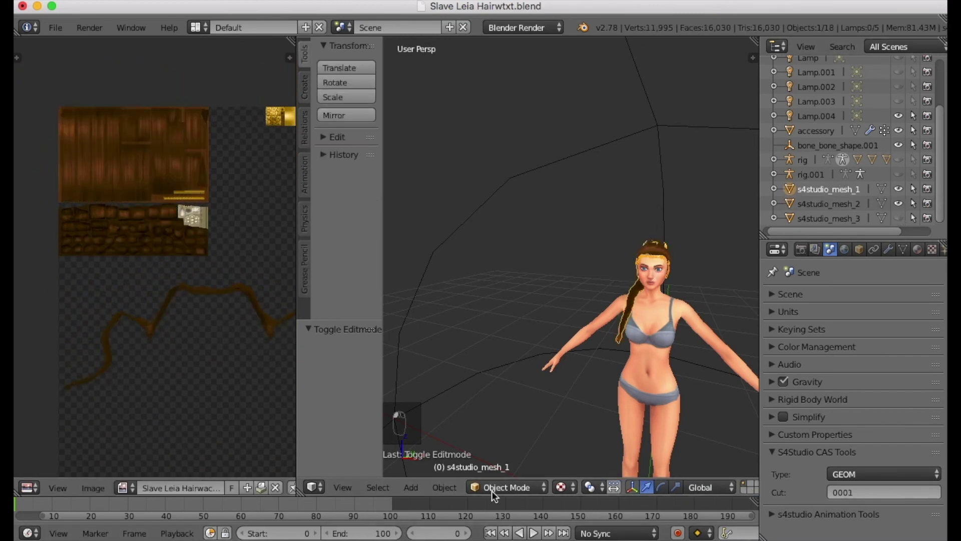
click(508, 487)
click(508, 453)
key(a)
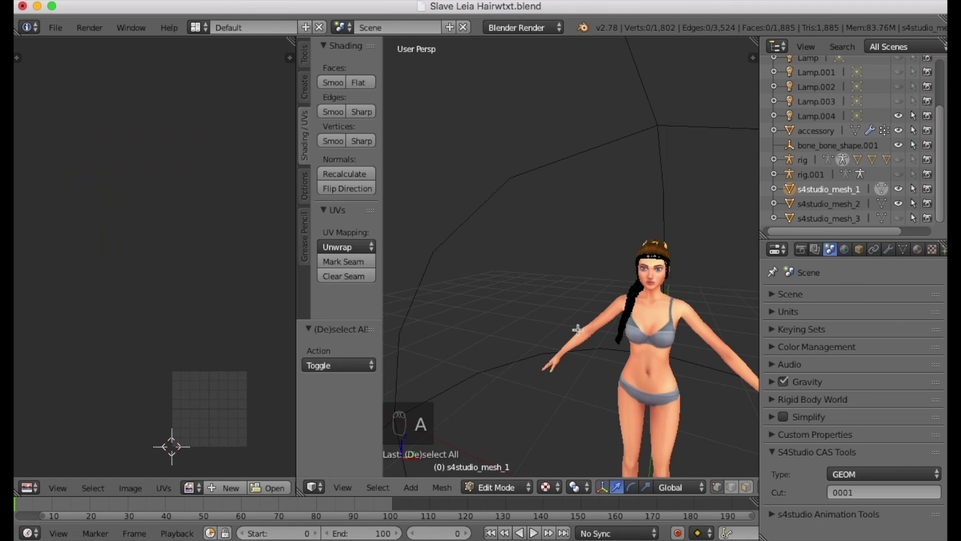
key(a)
click(284, 489)
click(55, 208)
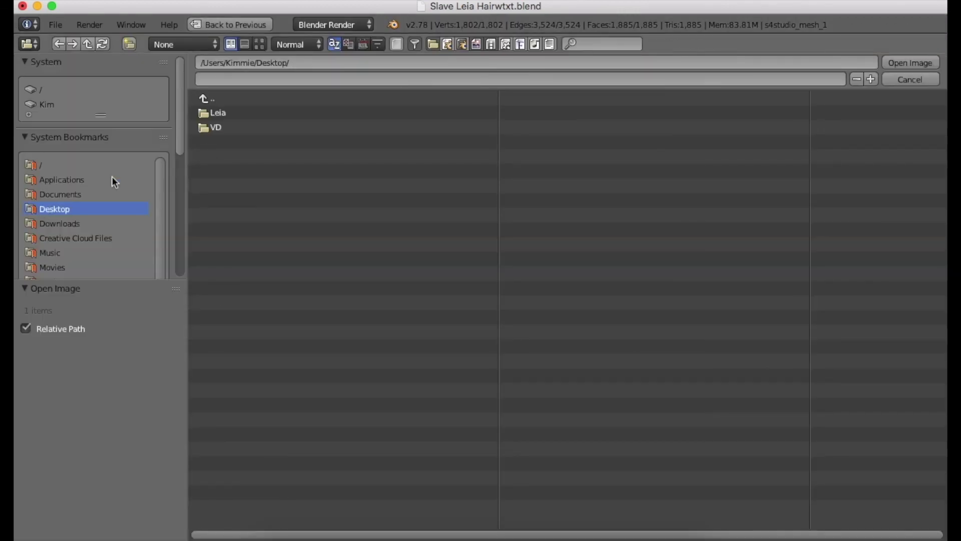
click(214, 112)
click(254, 140)
click(327, 170)
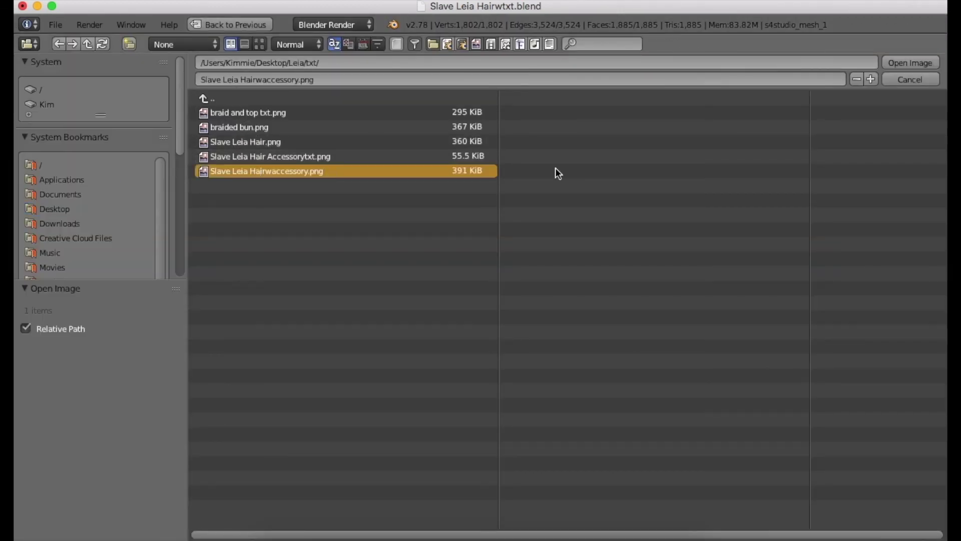
click(909, 65)
Step: Select all of s4studio_mesh_3 in Edit Mode and assign Slave Leia Hairwaccessory.png from the txt folder to it
click(825, 217)
click(498, 487)
click(503, 448)
key(a)
key(a)
key(a)
click(271, 488)
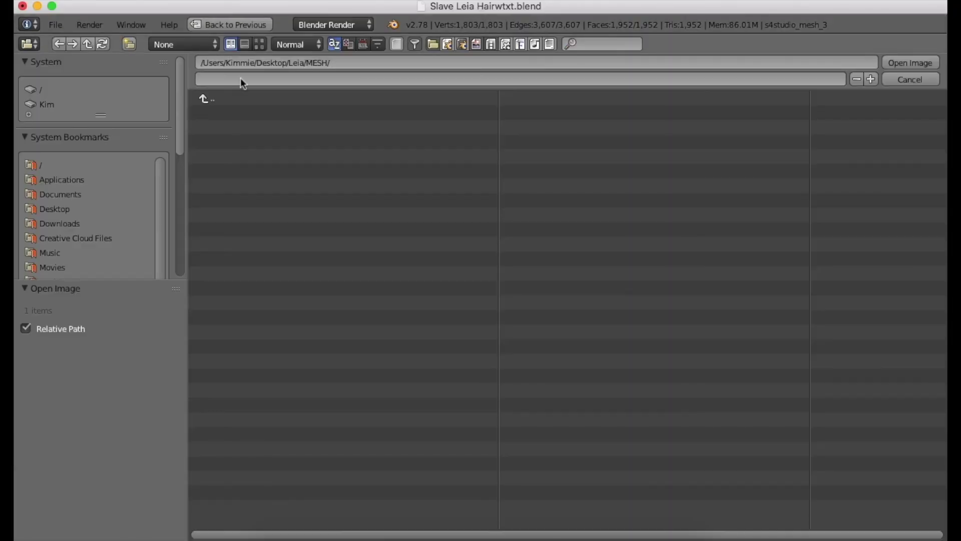
click(55, 208)
click(214, 114)
click(230, 143)
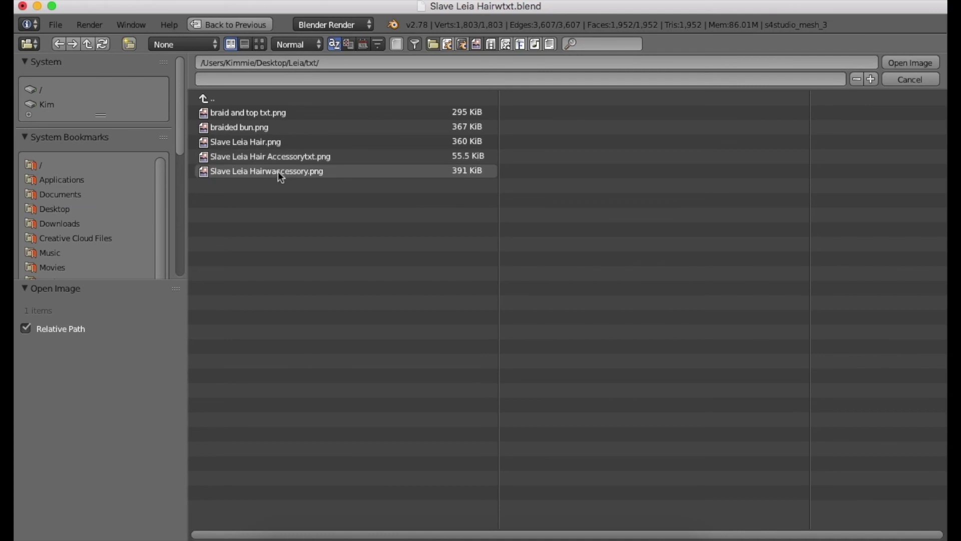
click(287, 171)
click(909, 66)
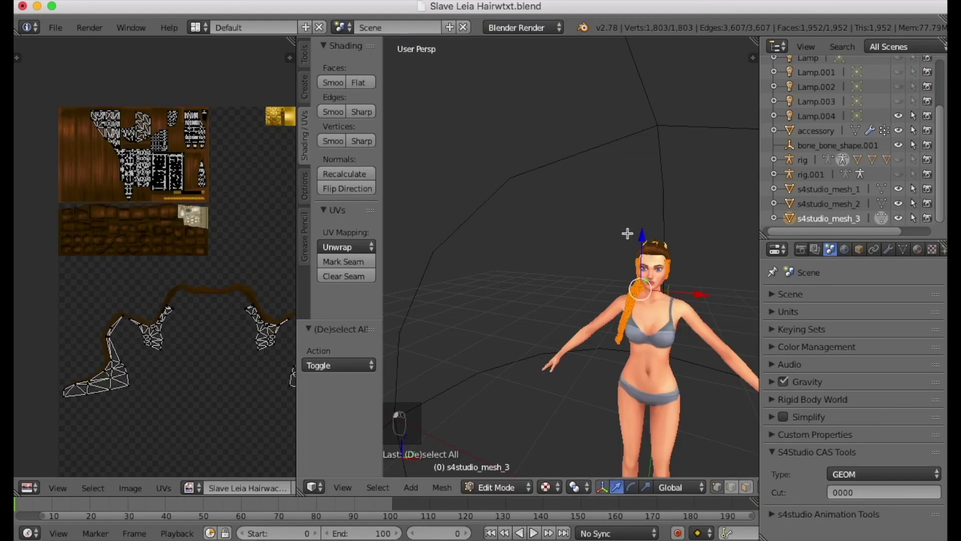
Step: Narrow the UV/image editor to enlarge the 3D view and inspect the textured hair from the side
middle_drag(607, 245, 500, 280)
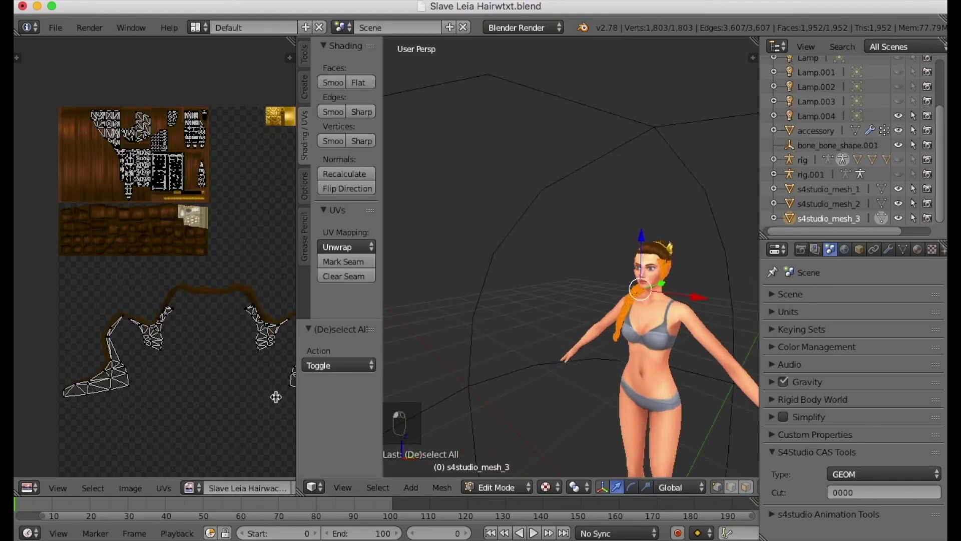
drag(296, 395, 36, 396)
middle_drag(453, 289, 616, 316)
scroll(583, 307, up, 5)
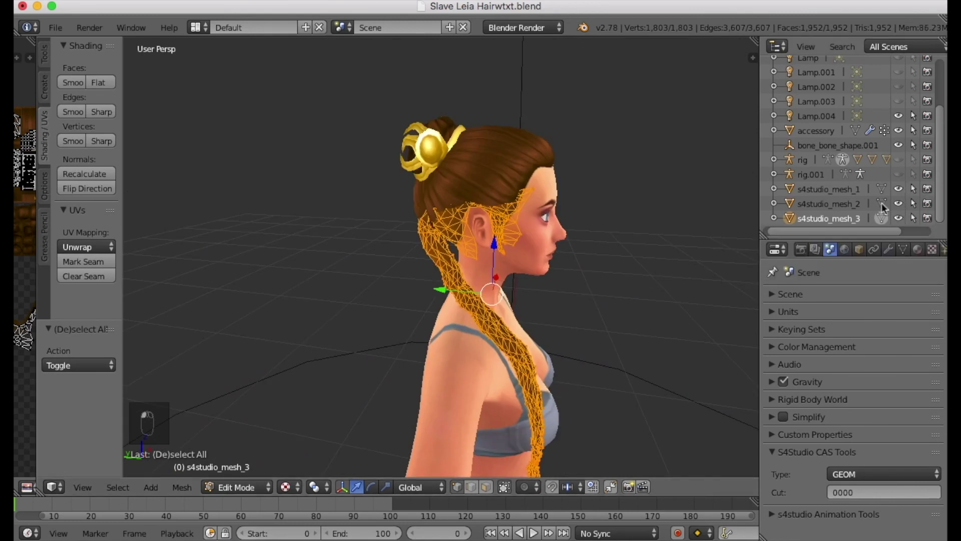
Step: Join the accessory object into s4studio_mesh_2 in Object Mode and toggle the combined mesh's visibility to check it
click(818, 206)
right_click(819, 206)
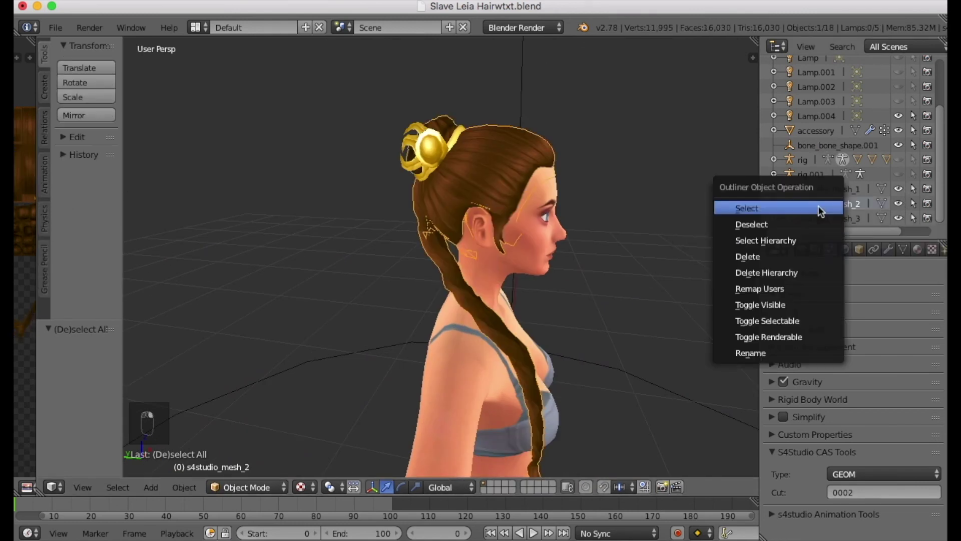
click(819, 206)
scroll(813, 174, up, 4)
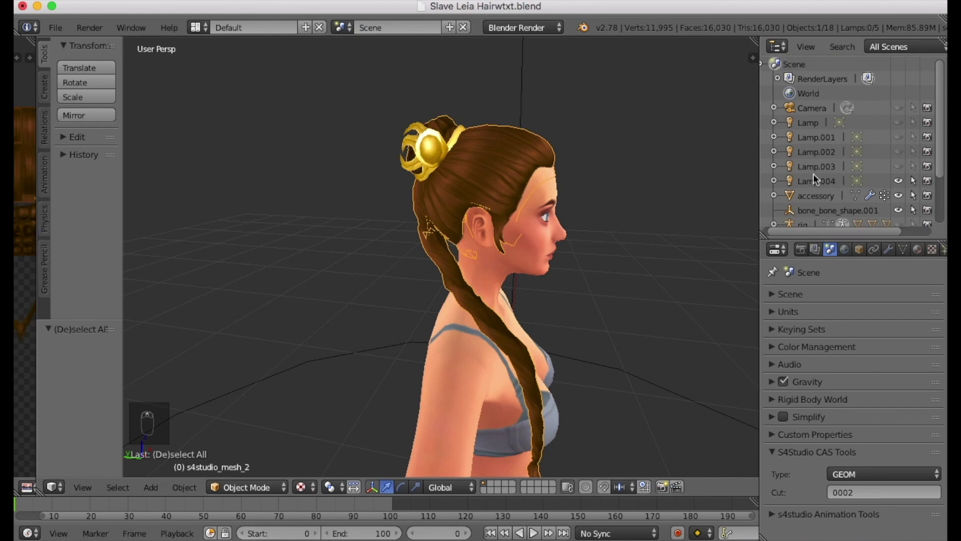
scroll(812, 134, down, 3)
right_click(815, 143)
click(815, 143)
click(729, 202)
key(ctrl+j)
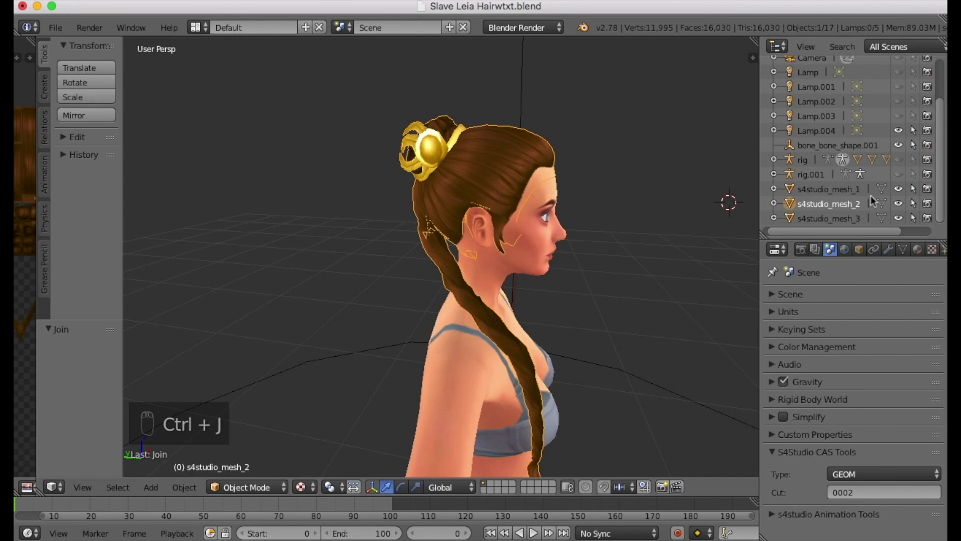
click(899, 203)
click(899, 203)
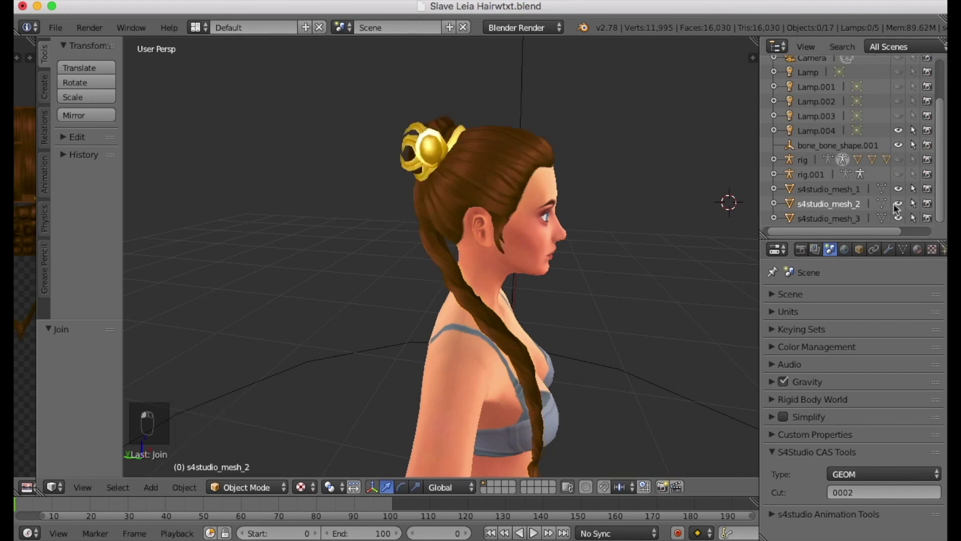
Step: Save the combined hair as a Blender file in the MESH folder, basing its name on Slave Leia Hair Accessory.blend
middle_drag(685, 310, 524, 325)
scroll(523, 323, down, 3)
click(55, 27)
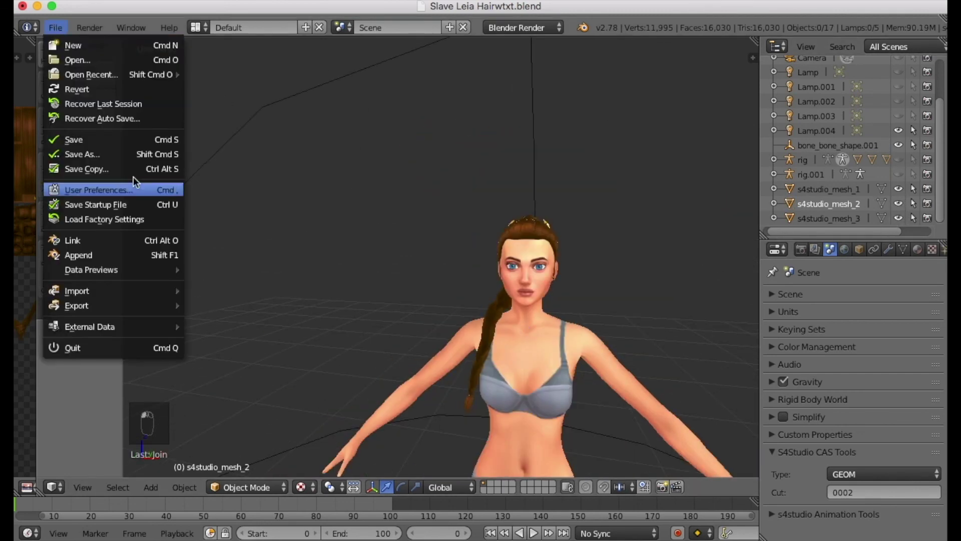
click(65, 150)
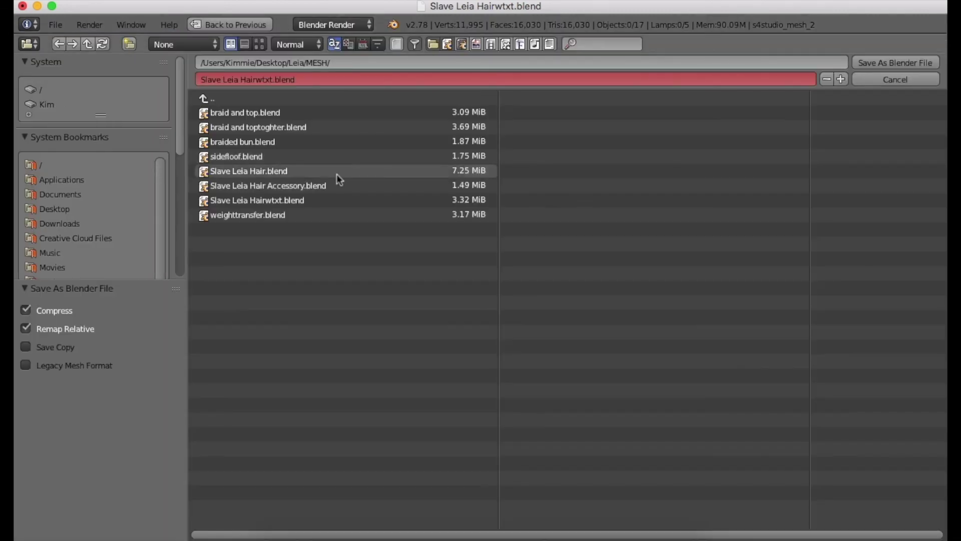
click(247, 187)
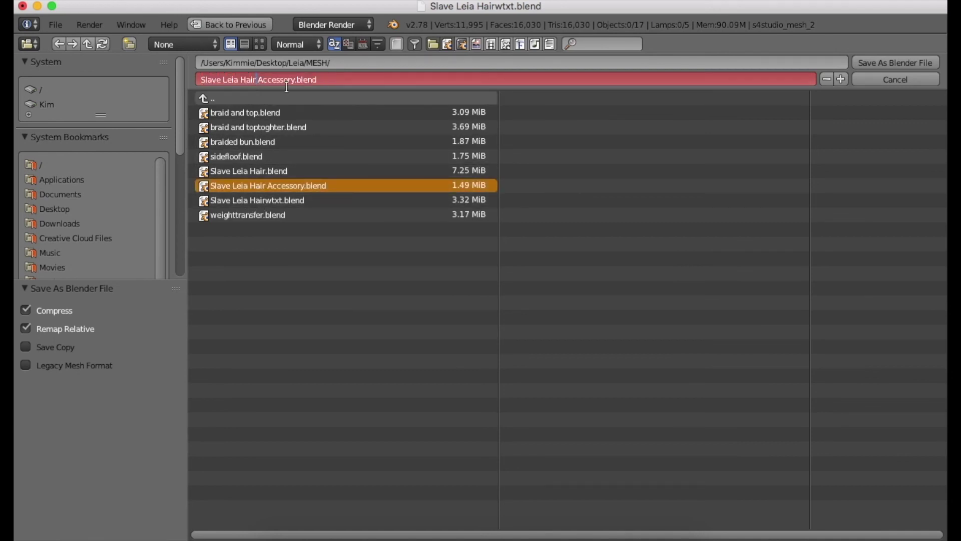
click(872, 61)
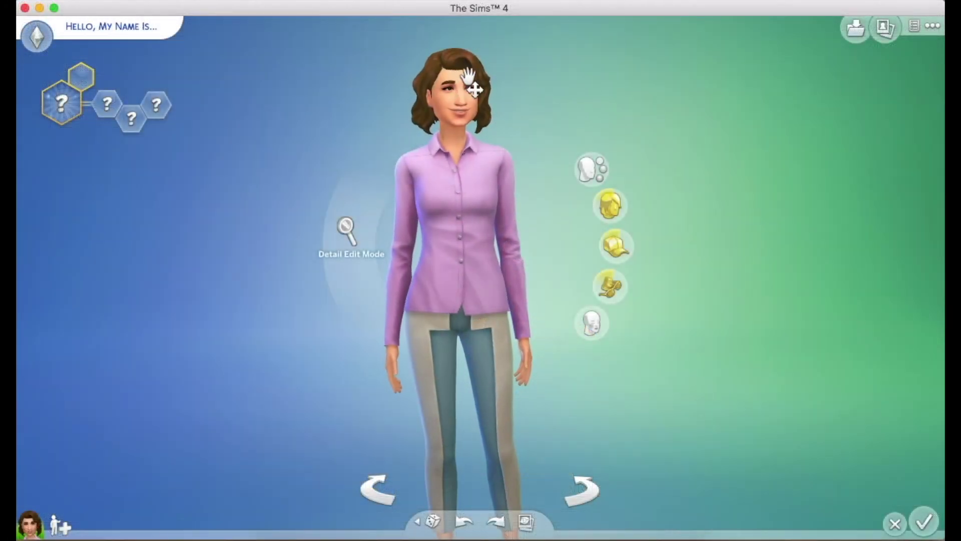
Step: Switch to The Sims 4 and apply the custom braided-bun hairstyle without the gold accessory to the Sim
scroll(466, 82, up, 5)
click(650, 205)
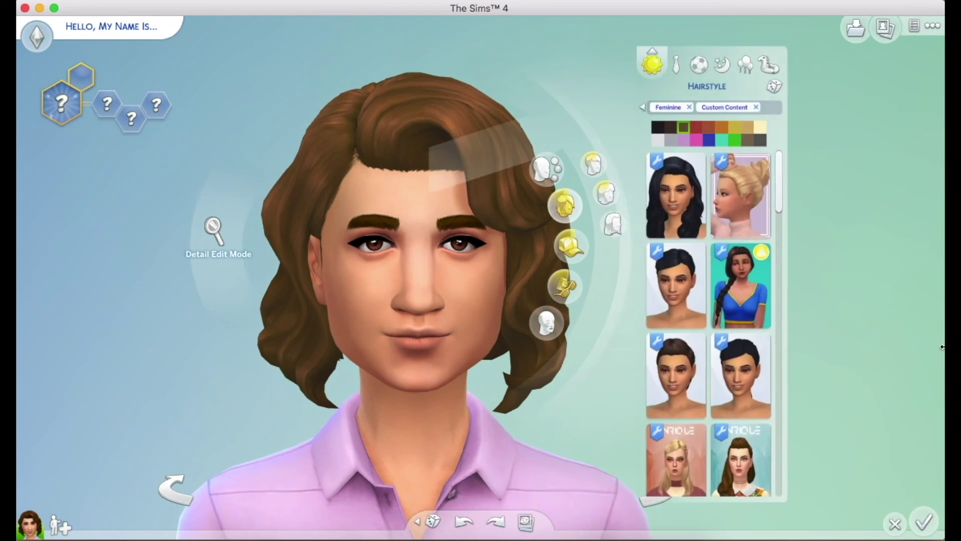
scroll(751, 330, down, 5)
scroll(750, 341, down, 5)
click(750, 340)
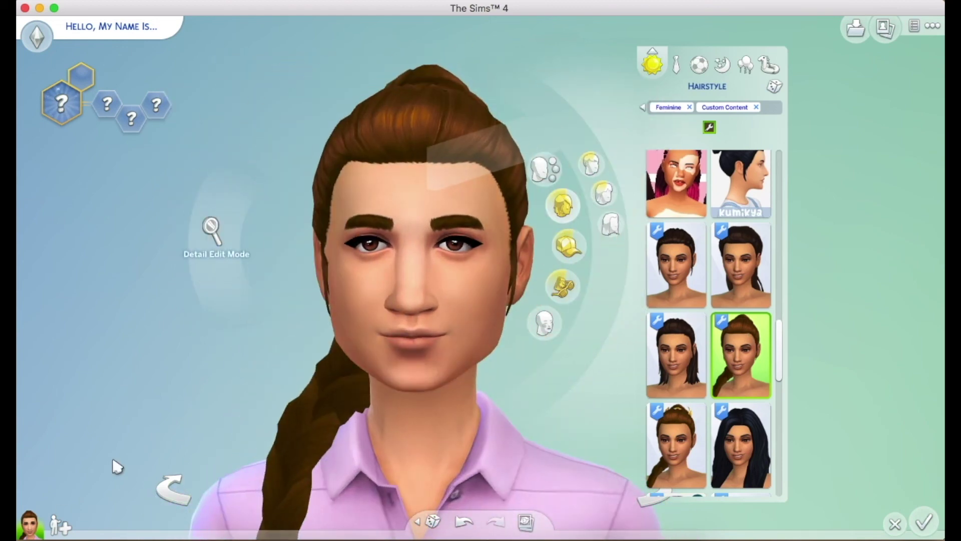
scroll(114, 461, down, 2)
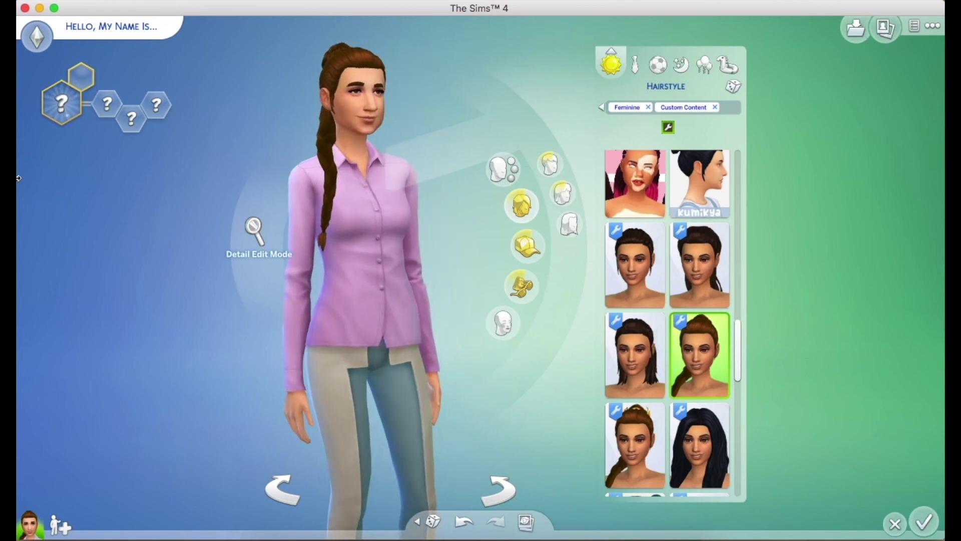
Step: Preview different walk styles on the Sim to examine how the braid moves with the body
click(36, 36)
click(252, 86)
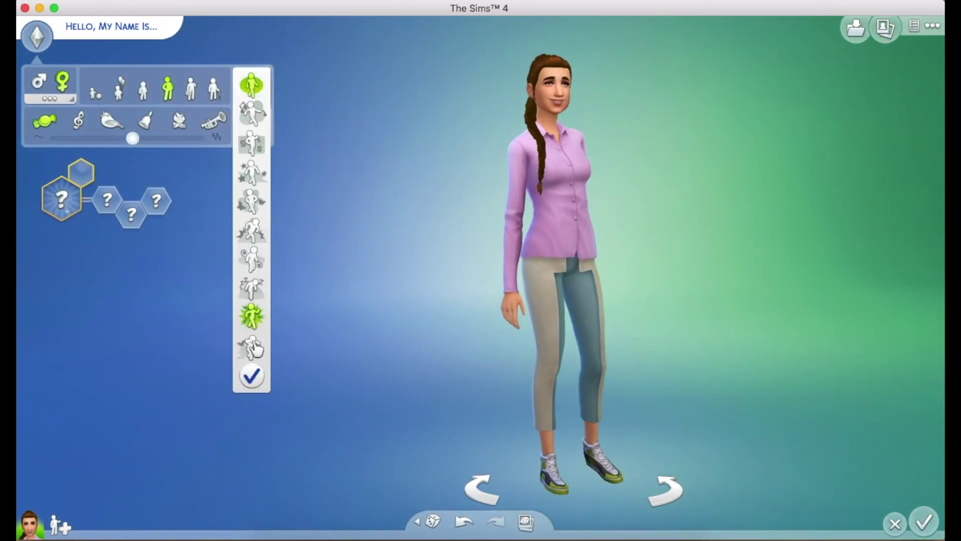
click(253, 316)
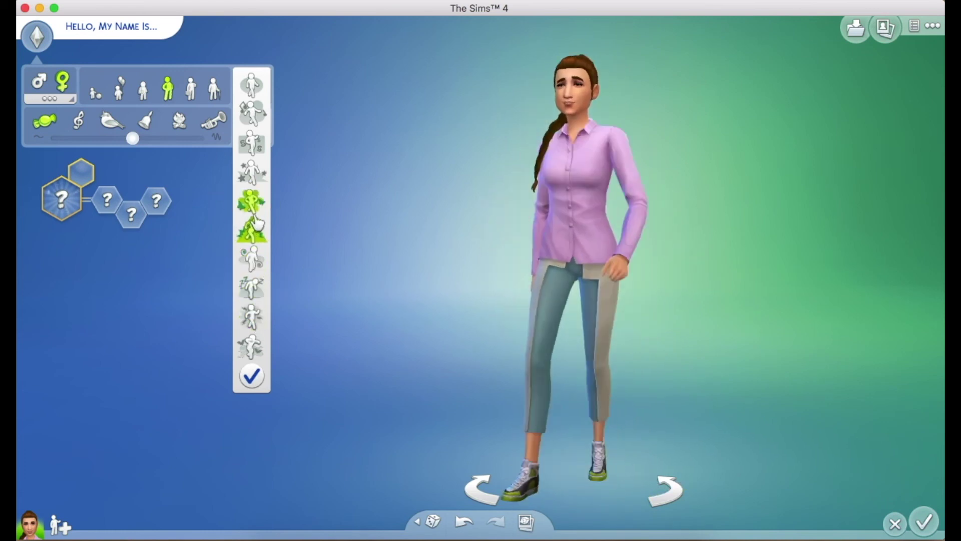
click(252, 172)
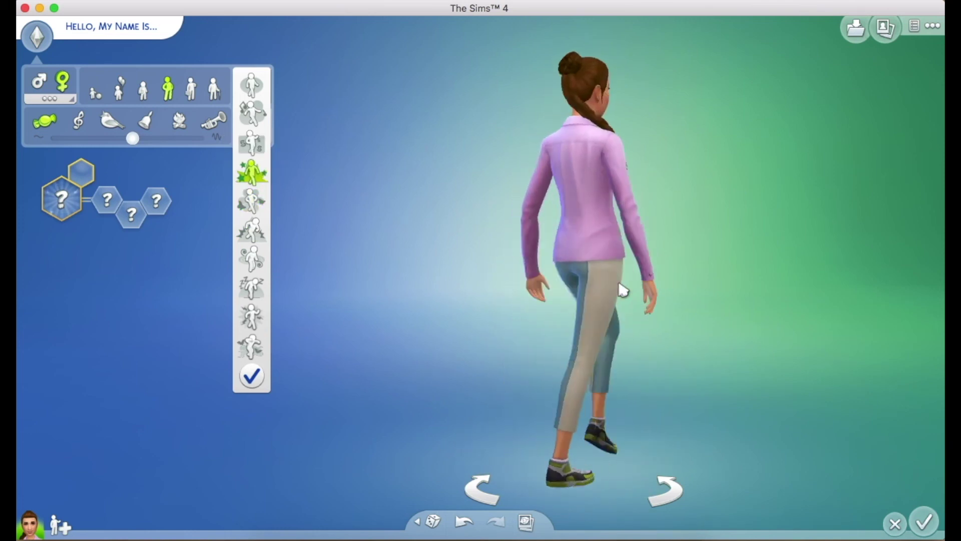
click(471, 242)
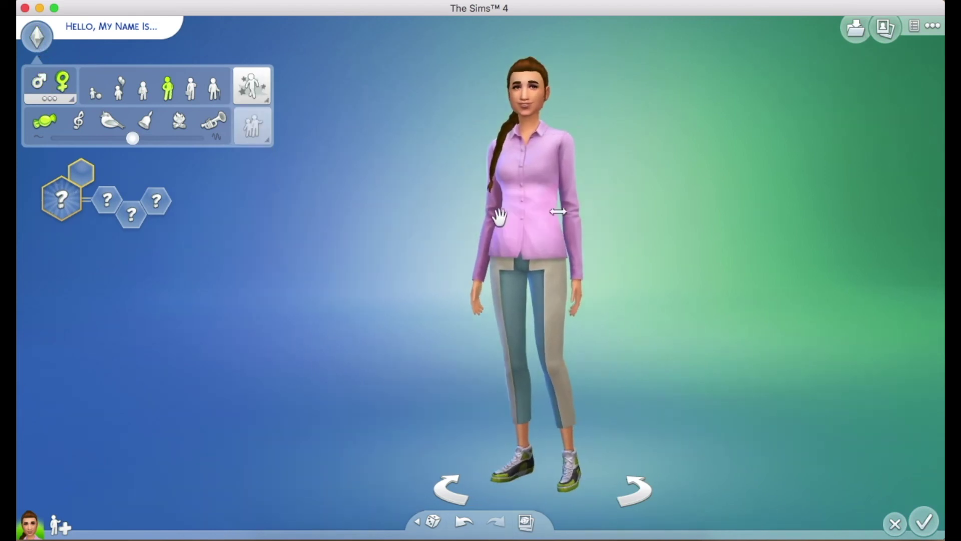
Step: Try a heavier body weight on the Sim to check the braid's fit, and return the weight to the middle setting
click(497, 213)
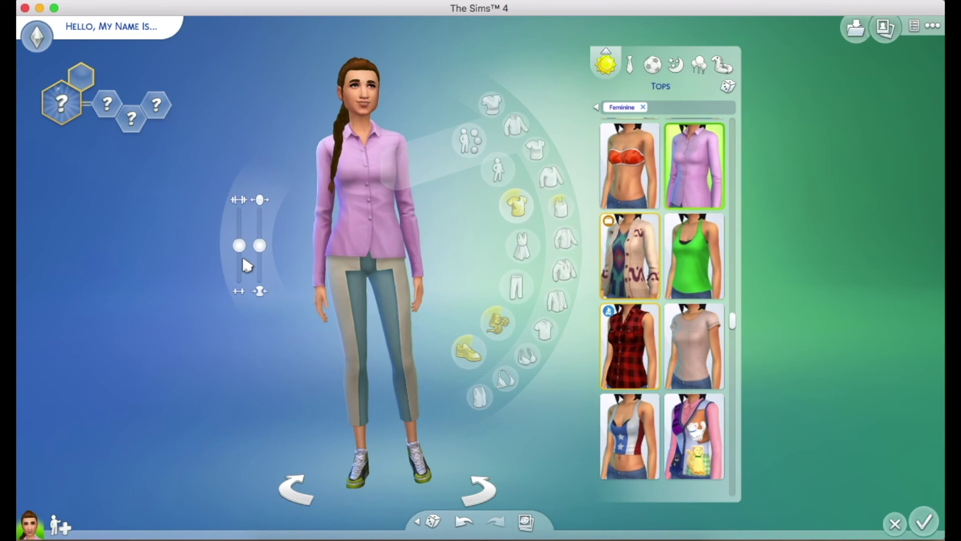
drag(259, 245, 260, 215)
scroll(352, 163, up, 2)
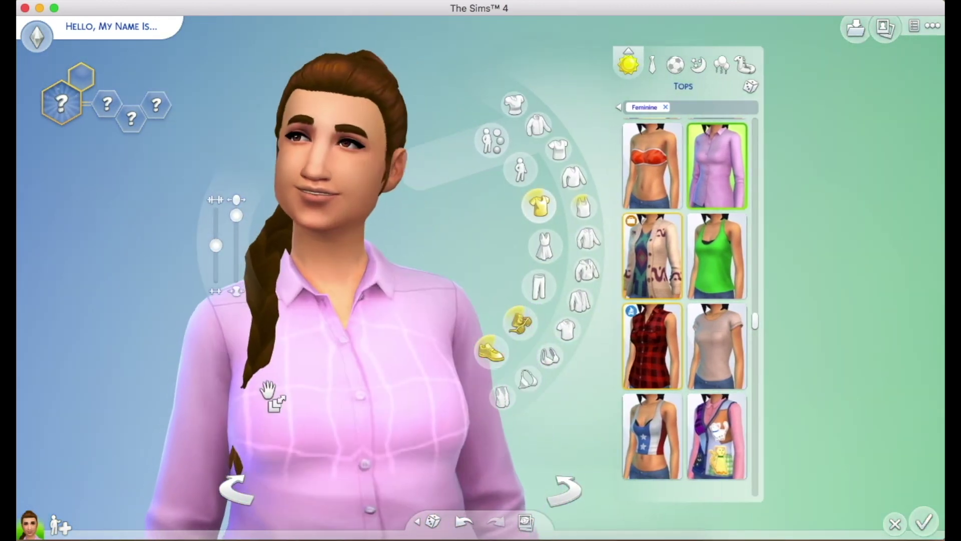
drag(236, 215, 240, 246)
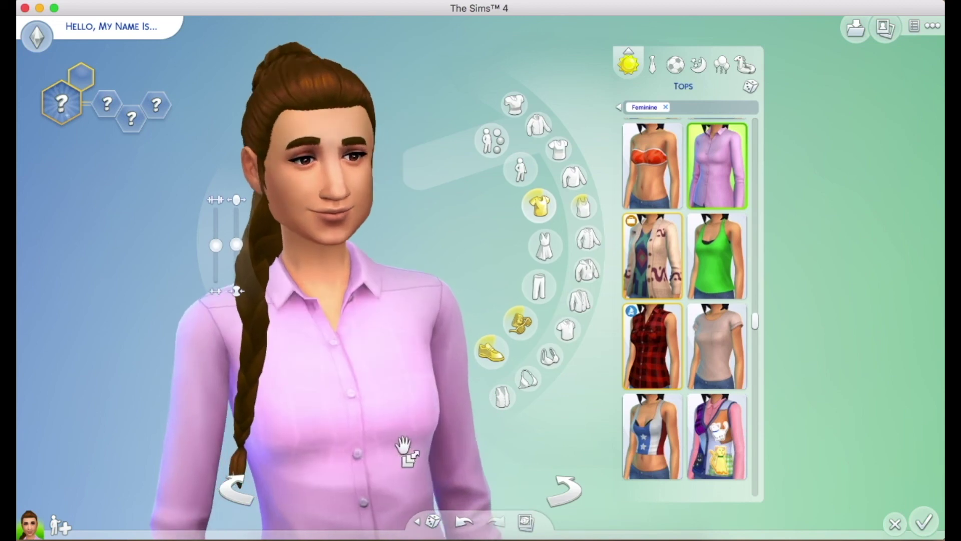
Step: Apply the custom braided hairstyle with the gold accessory to the Sim and inspect it from behind and the side
click(307, 119)
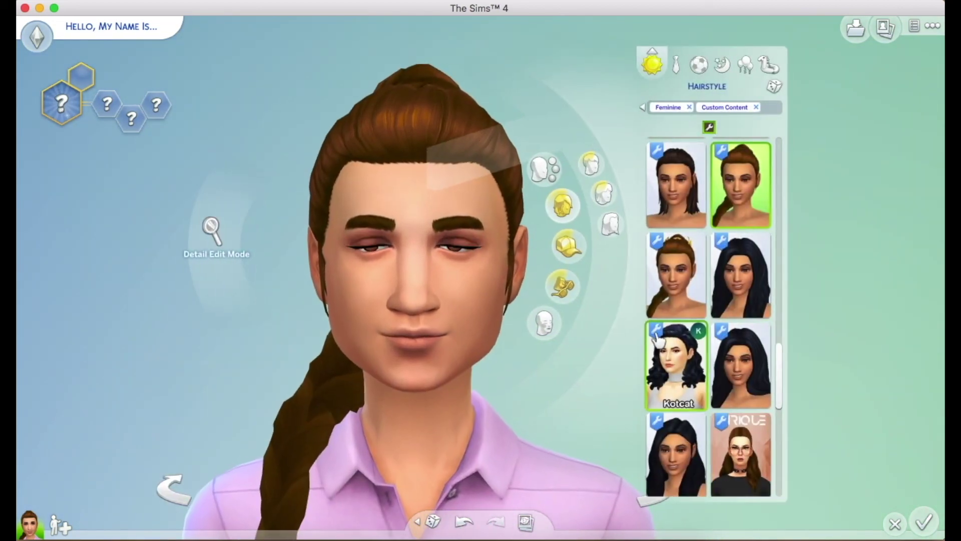
click(673, 288)
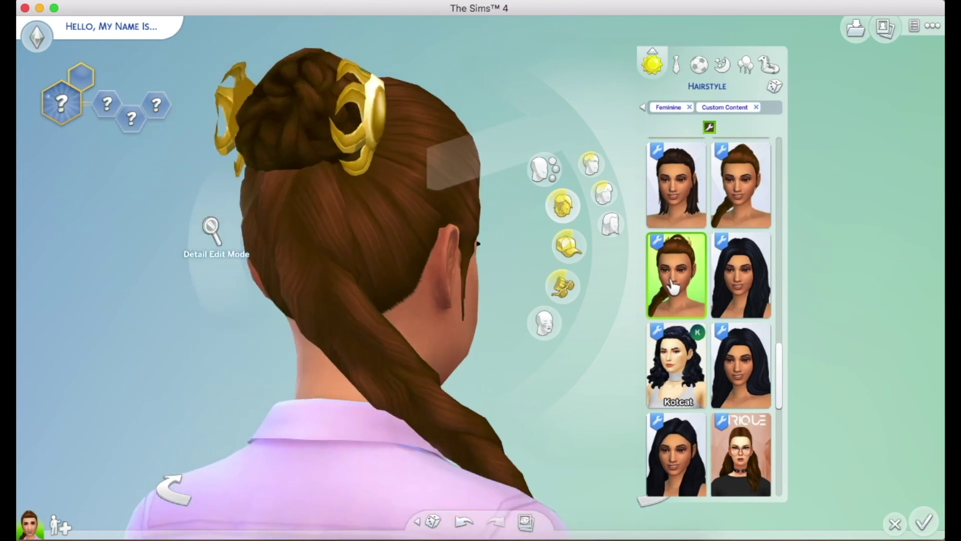
scroll(575, 426, down, 2)
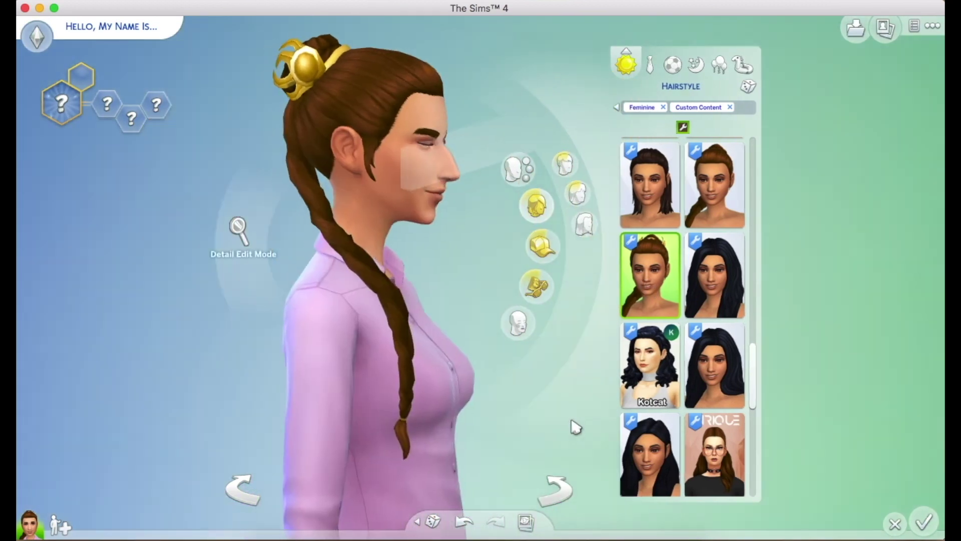